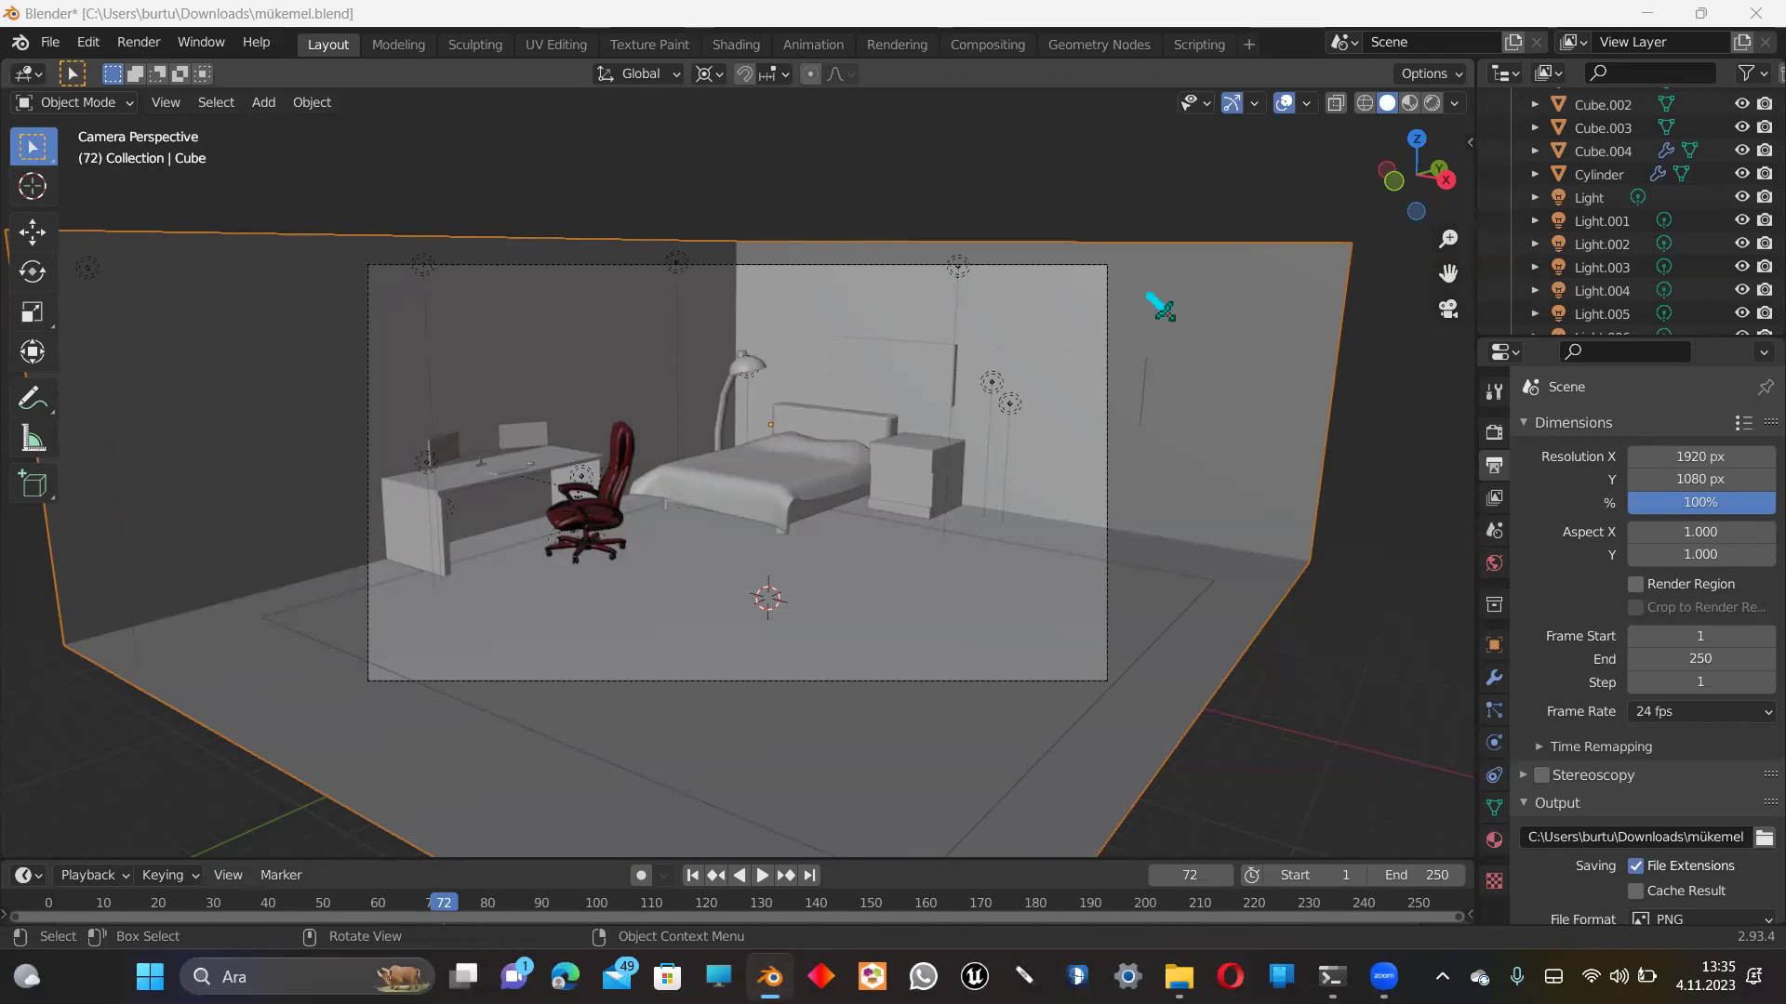
Step: Switch to Rendered shading, orbit out of camera view, and view then close the render
{"action": "left_click", "coordinate": [1432, 102]}
{"action": "mouse_move", "coordinate": [1415, 163]}
{"action": "left_mouse_down"}
{"action": "mouse_move", "coordinate": [1409, 186]}
{"action": "mouse_move", "coordinate": [1137, 344]}
{"action": "left_mouse_up"}
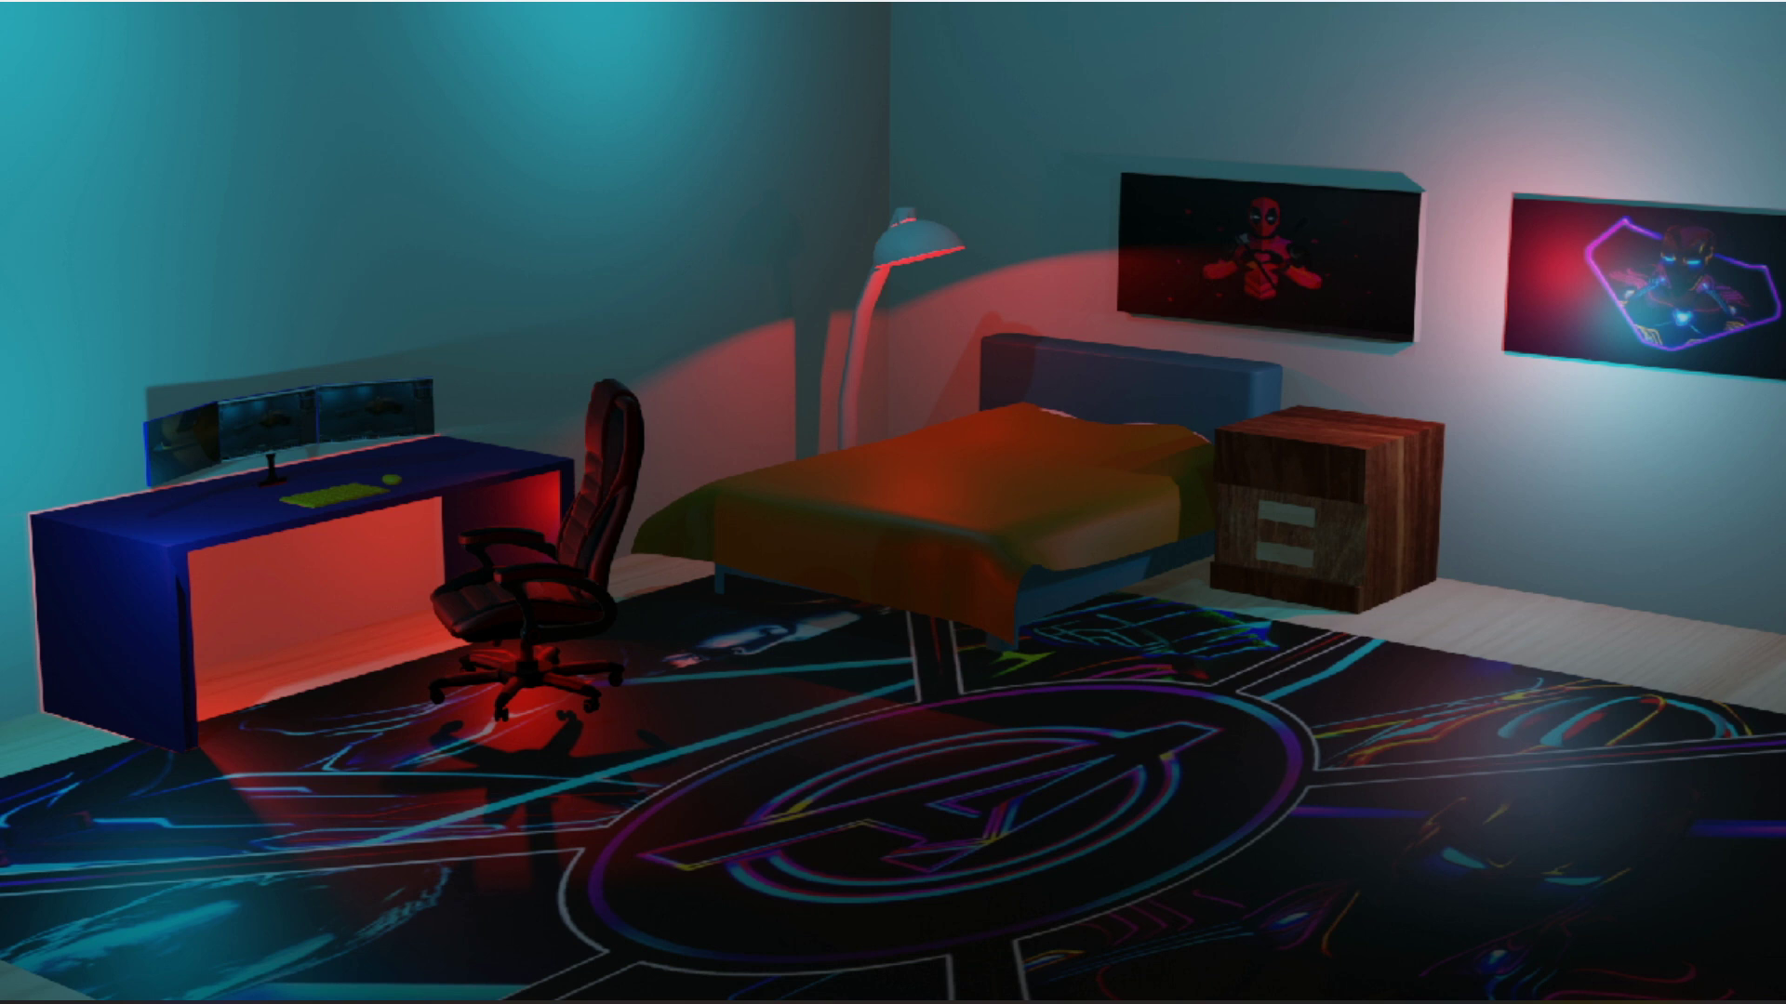
{"action": "key", "text": "Escape"}
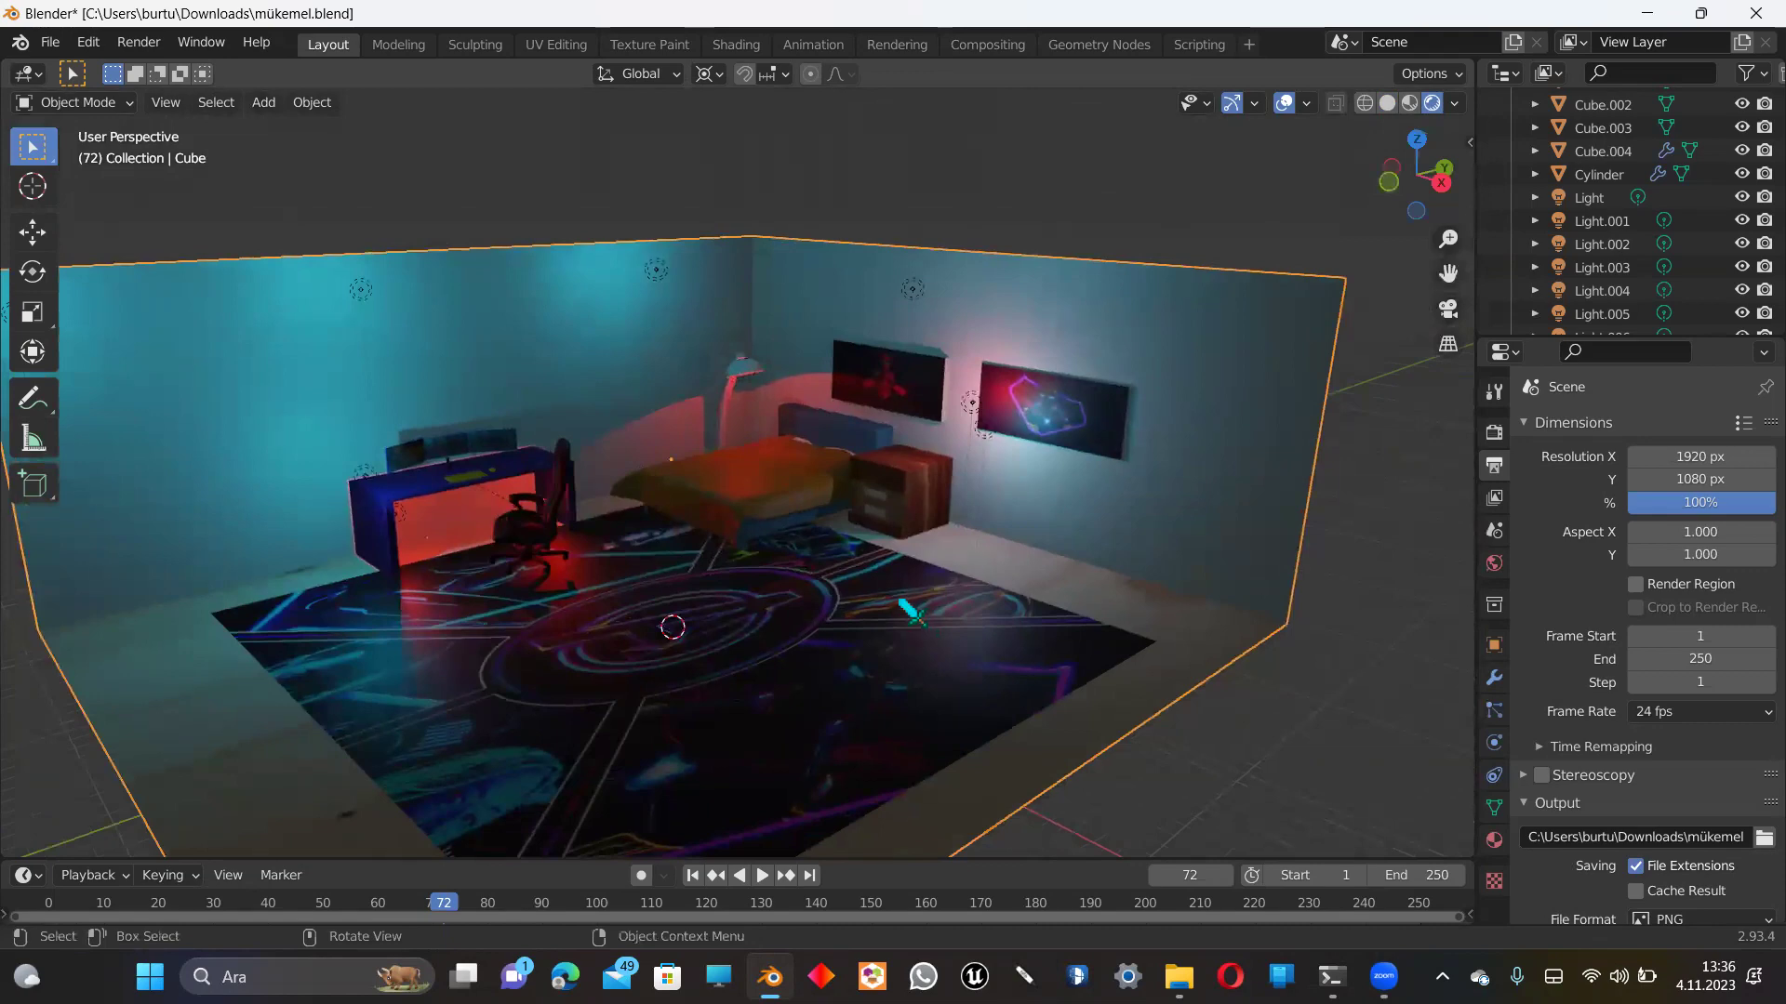
Step: Zoom and orbit from a low nightstand view to a higher angled view over the bed
{"action": "scroll", "coordinate": [923, 460], "scroll_direction": "up", "scroll_amount": 3}
{"action": "scroll", "coordinate": [924, 461], "scroll_direction": "down", "scroll_amount": 1}
{"action": "scroll", "coordinate": [919, 400], "scroll_direction": "down", "scroll_amount": 2}
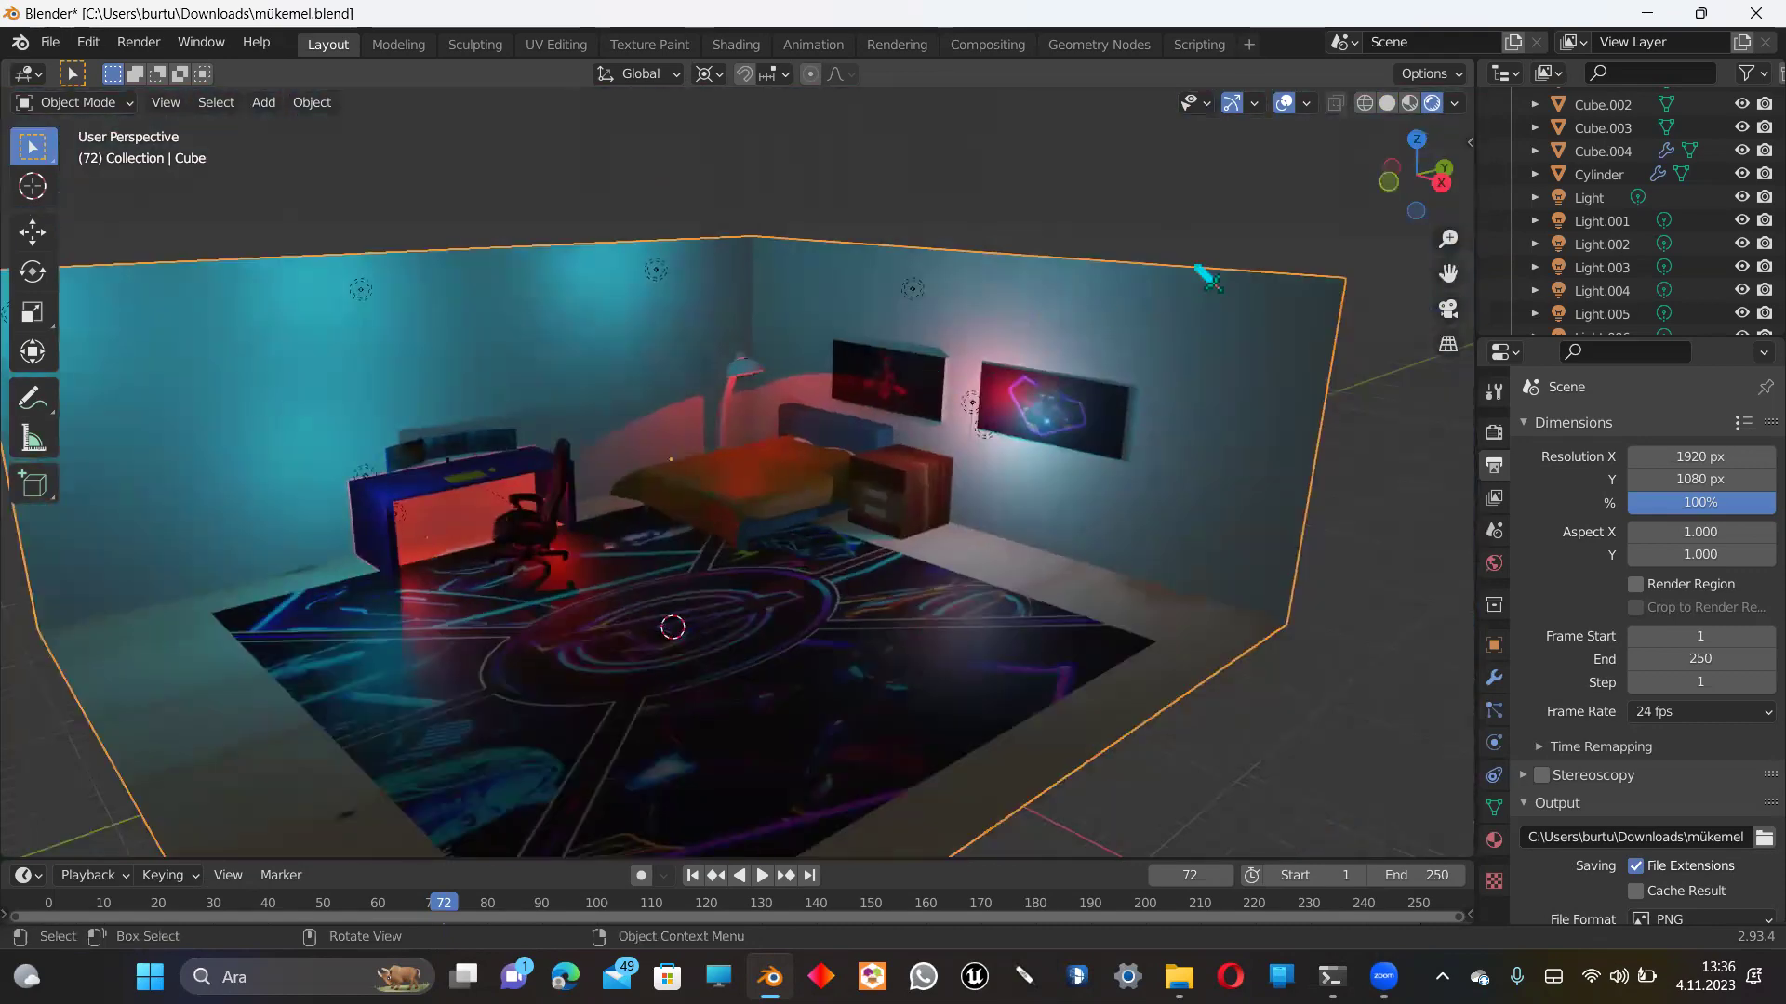
{"action": "scroll", "coordinate": [949, 553], "scroll_direction": "up", "scroll_amount": 2}
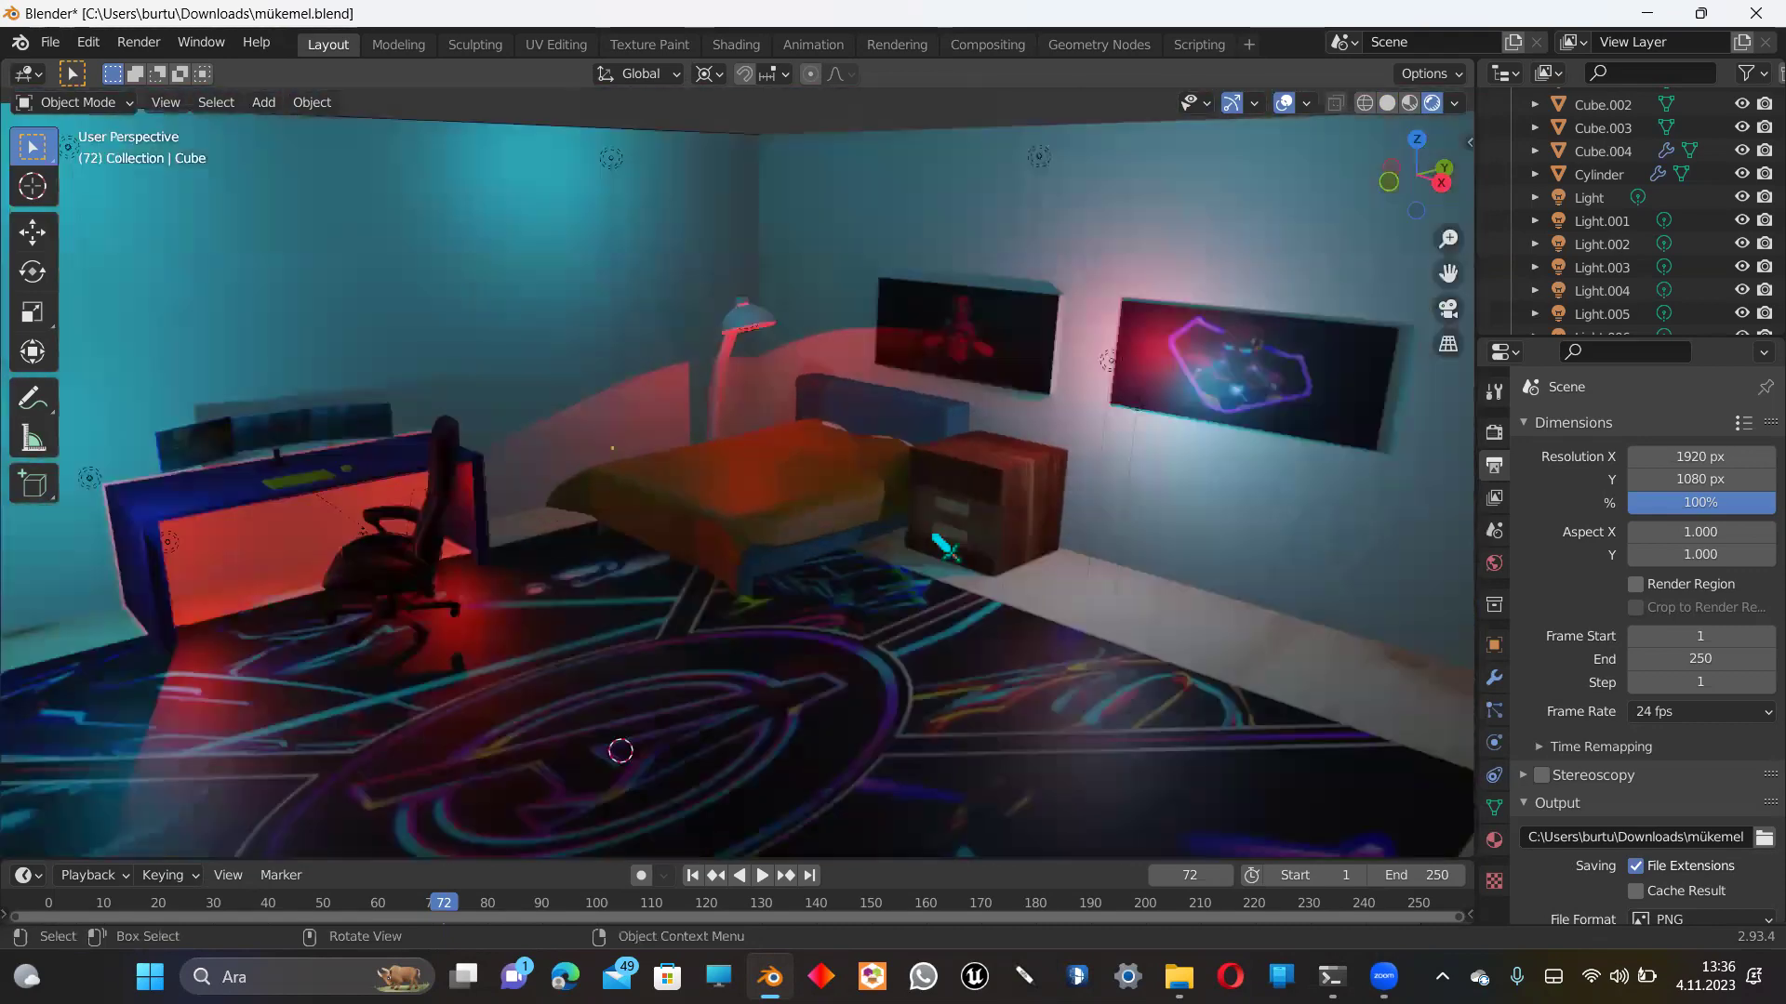
{"action": "scroll", "coordinate": [945, 544], "scroll_direction": "up", "scroll_amount": 2}
{"action": "scroll", "coordinate": [944, 542], "scroll_direction": "up", "scroll_amount": 1}
{"action": "scroll", "coordinate": [944, 542], "scroll_direction": "up", "scroll_amount": 1}
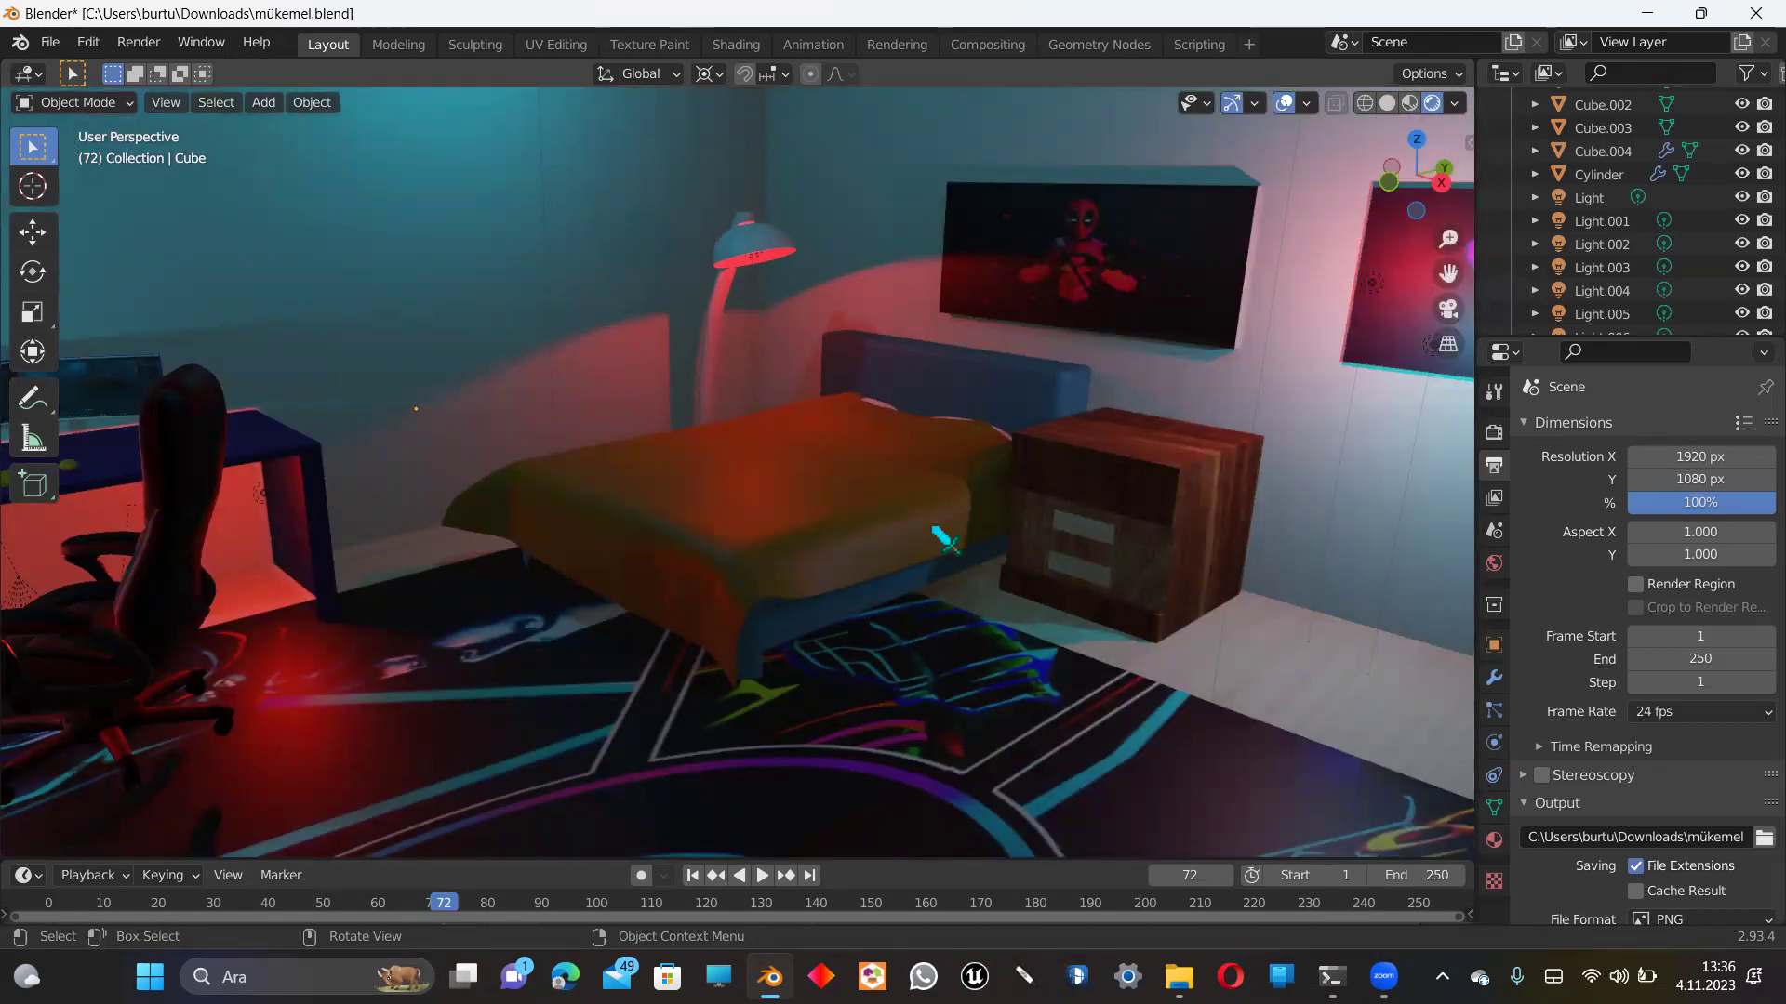
{"action": "scroll", "coordinate": [944, 538], "scroll_direction": "up", "scroll_amount": 2}
{"action": "scroll", "coordinate": [1008, 511], "scroll_direction": "up", "scroll_amount": 1}
{"action": "left_click_drag", "start_coordinate": [1415, 175], "coordinate": [1188, 298]}
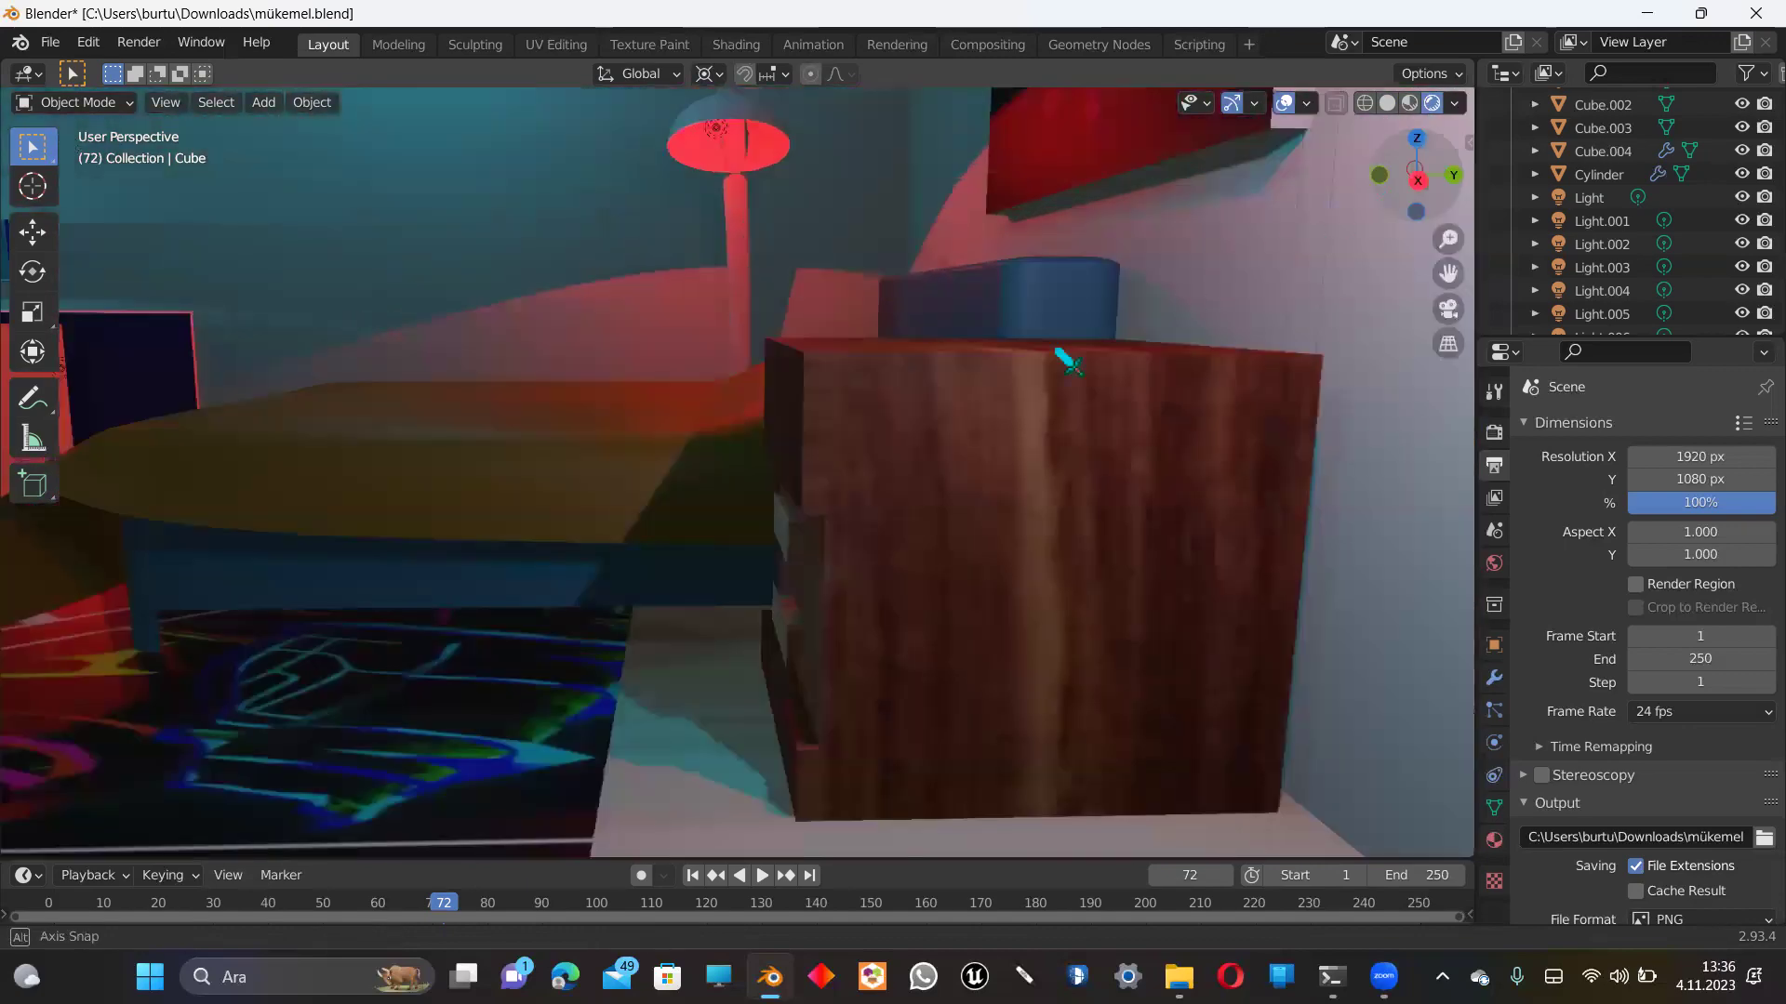
{"action": "scroll", "coordinate": [990, 435], "scroll_direction": "down", "scroll_amount": 4}
{"action": "left_click_drag", "start_coordinate": [1416, 175], "coordinate": [1081, 386]}
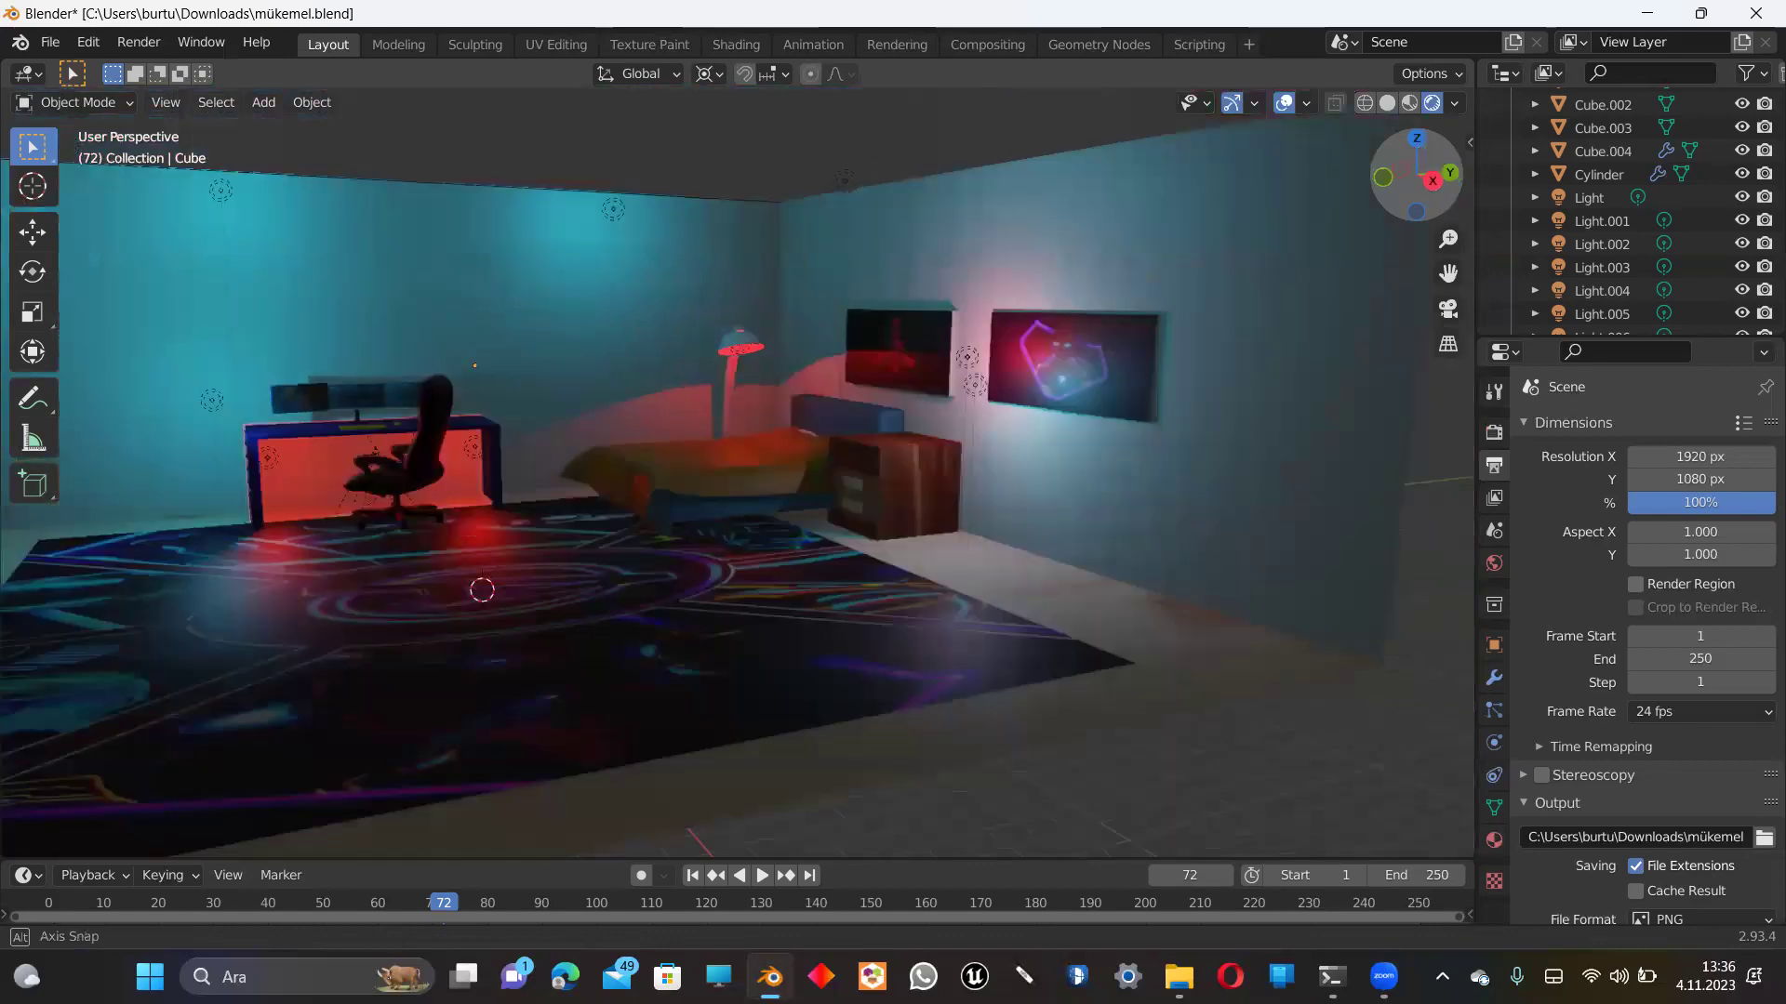
{"action": "scroll", "coordinate": [897, 486], "scroll_direction": "up", "scroll_amount": 4}
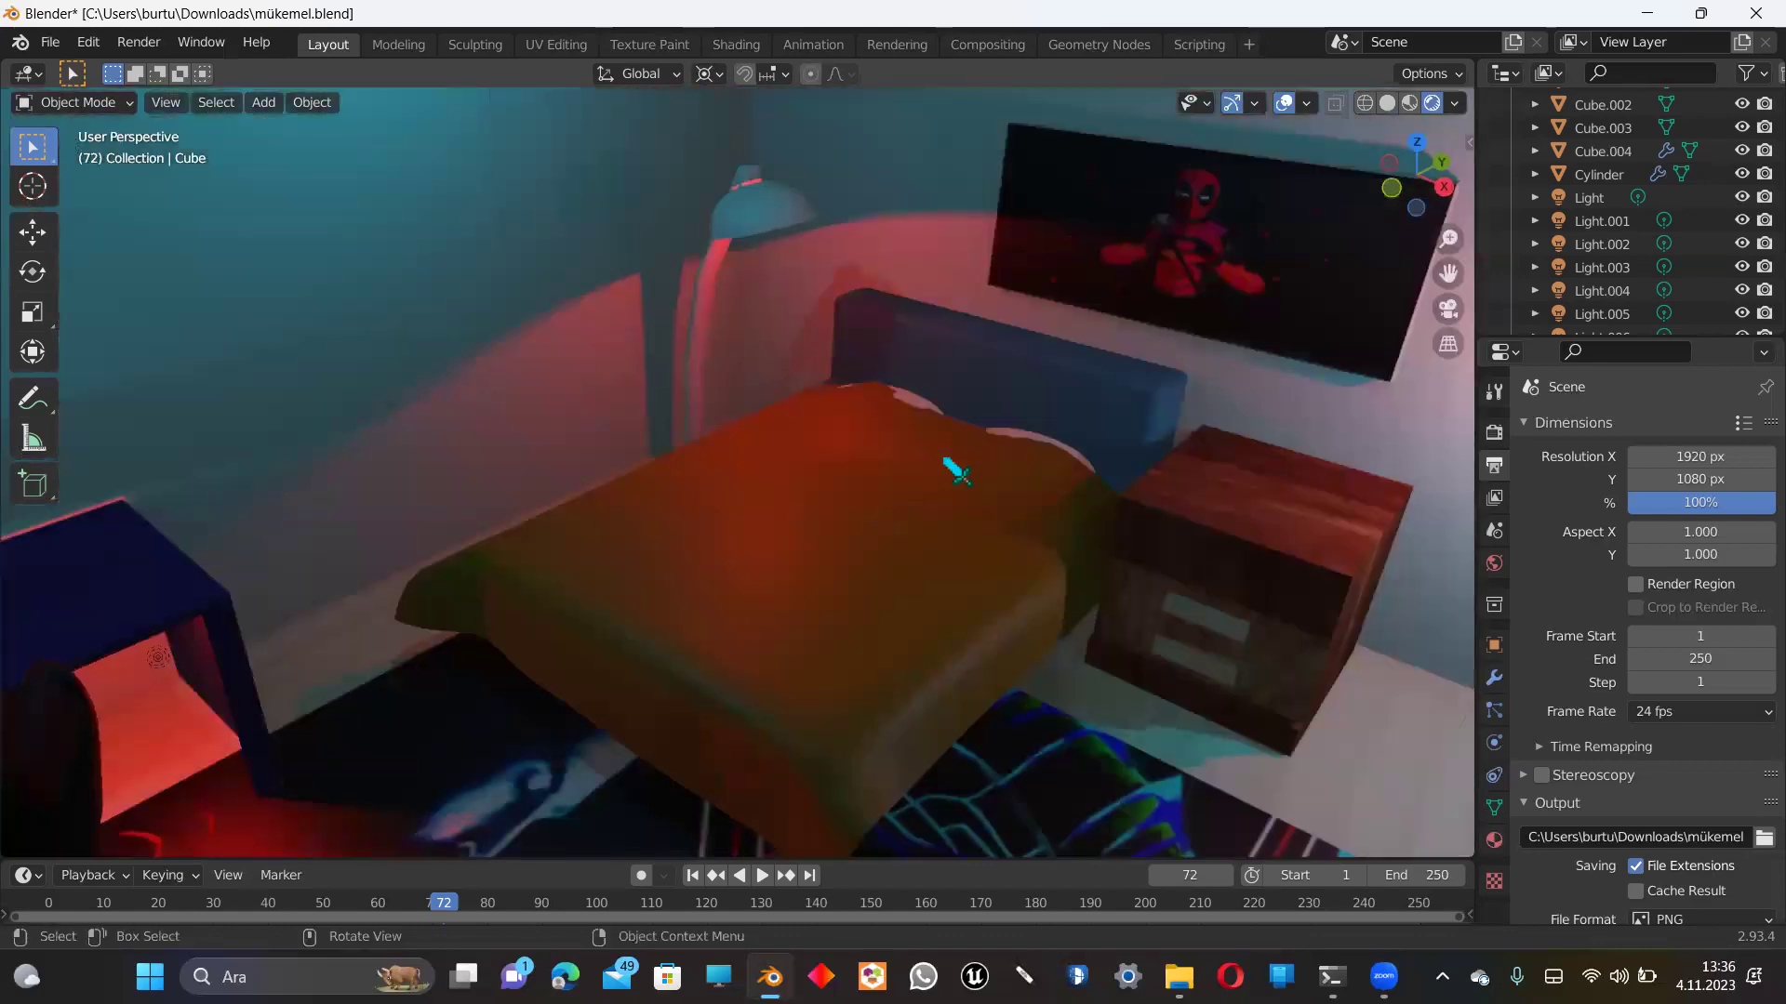
Step: Hide the draped blanket, then orbit around the bed and select the bed frame
{"action": "left_click", "coordinate": [884, 555]}
{"action": "key", "text": "h"}
{"action": "left_click", "coordinate": [917, 449]}
{"action": "key", "text": "alt+a"}
{"action": "mouse_move", "coordinate": [1142, 532]}
{"action": "middle_mouse_down"}
{"action": "mouse_move", "coordinate": [1042, 521]}
{"action": "mouse_move", "coordinate": [877, 557]}
{"action": "middle_mouse_up"}
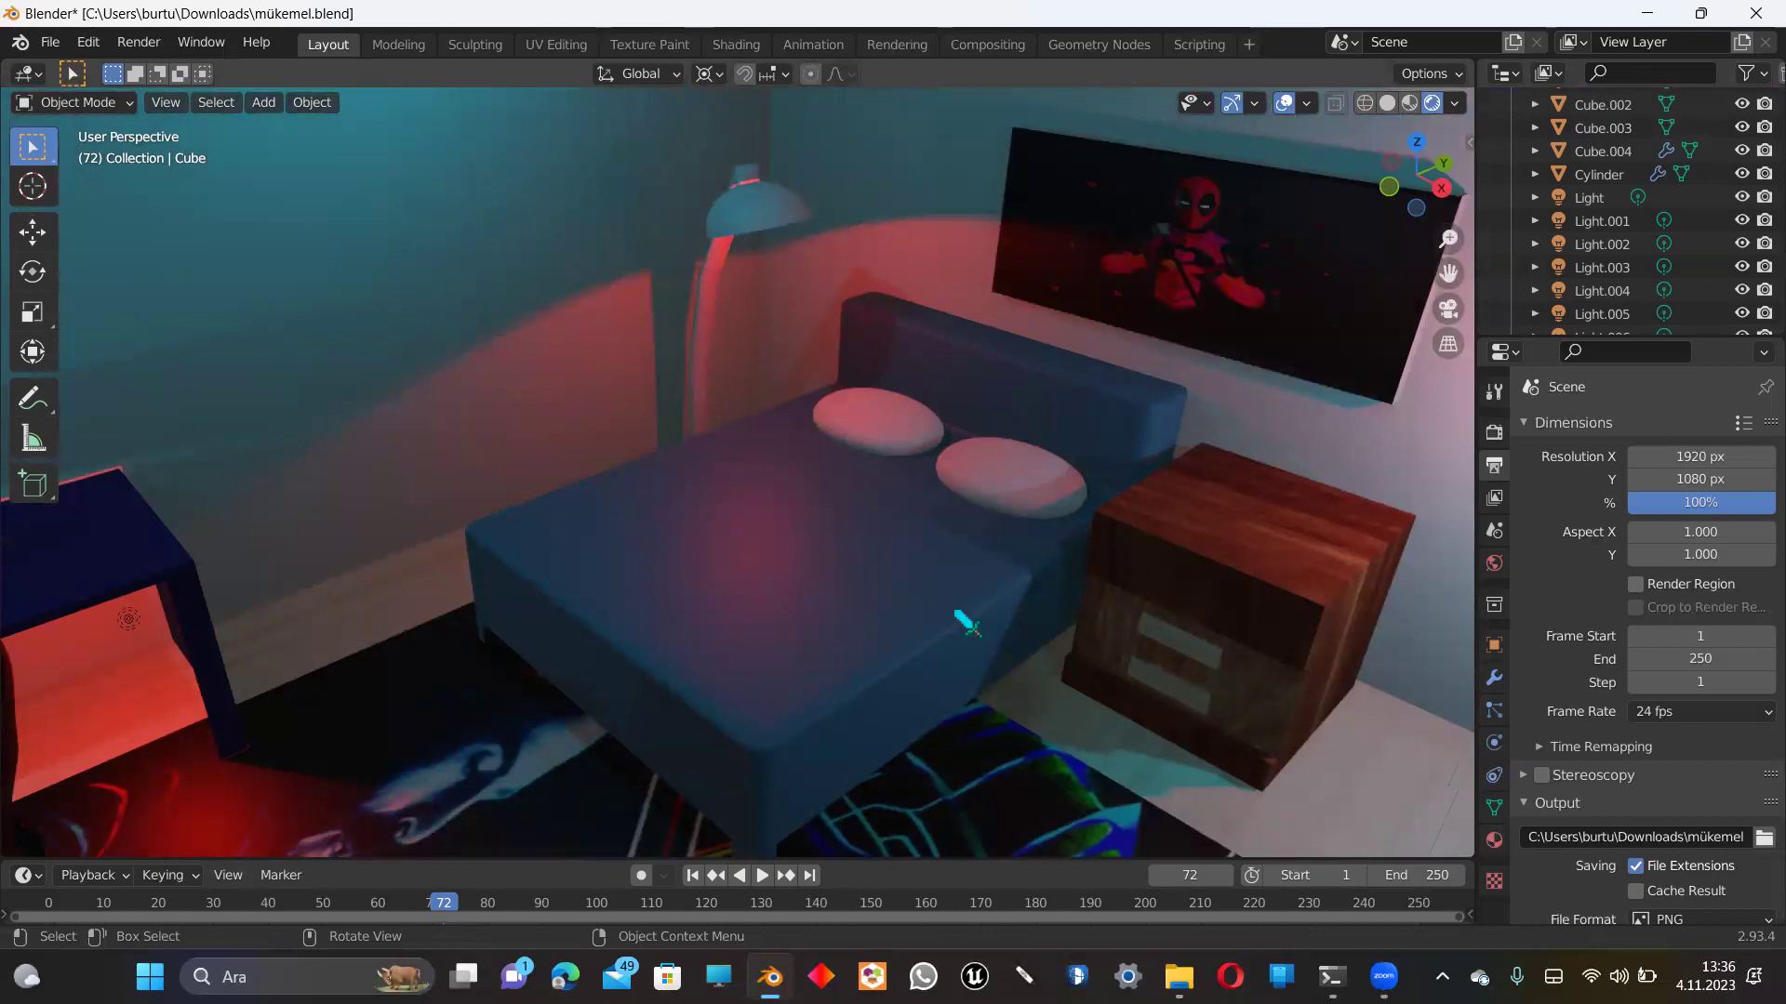
{"action": "left_click", "coordinate": [919, 618]}
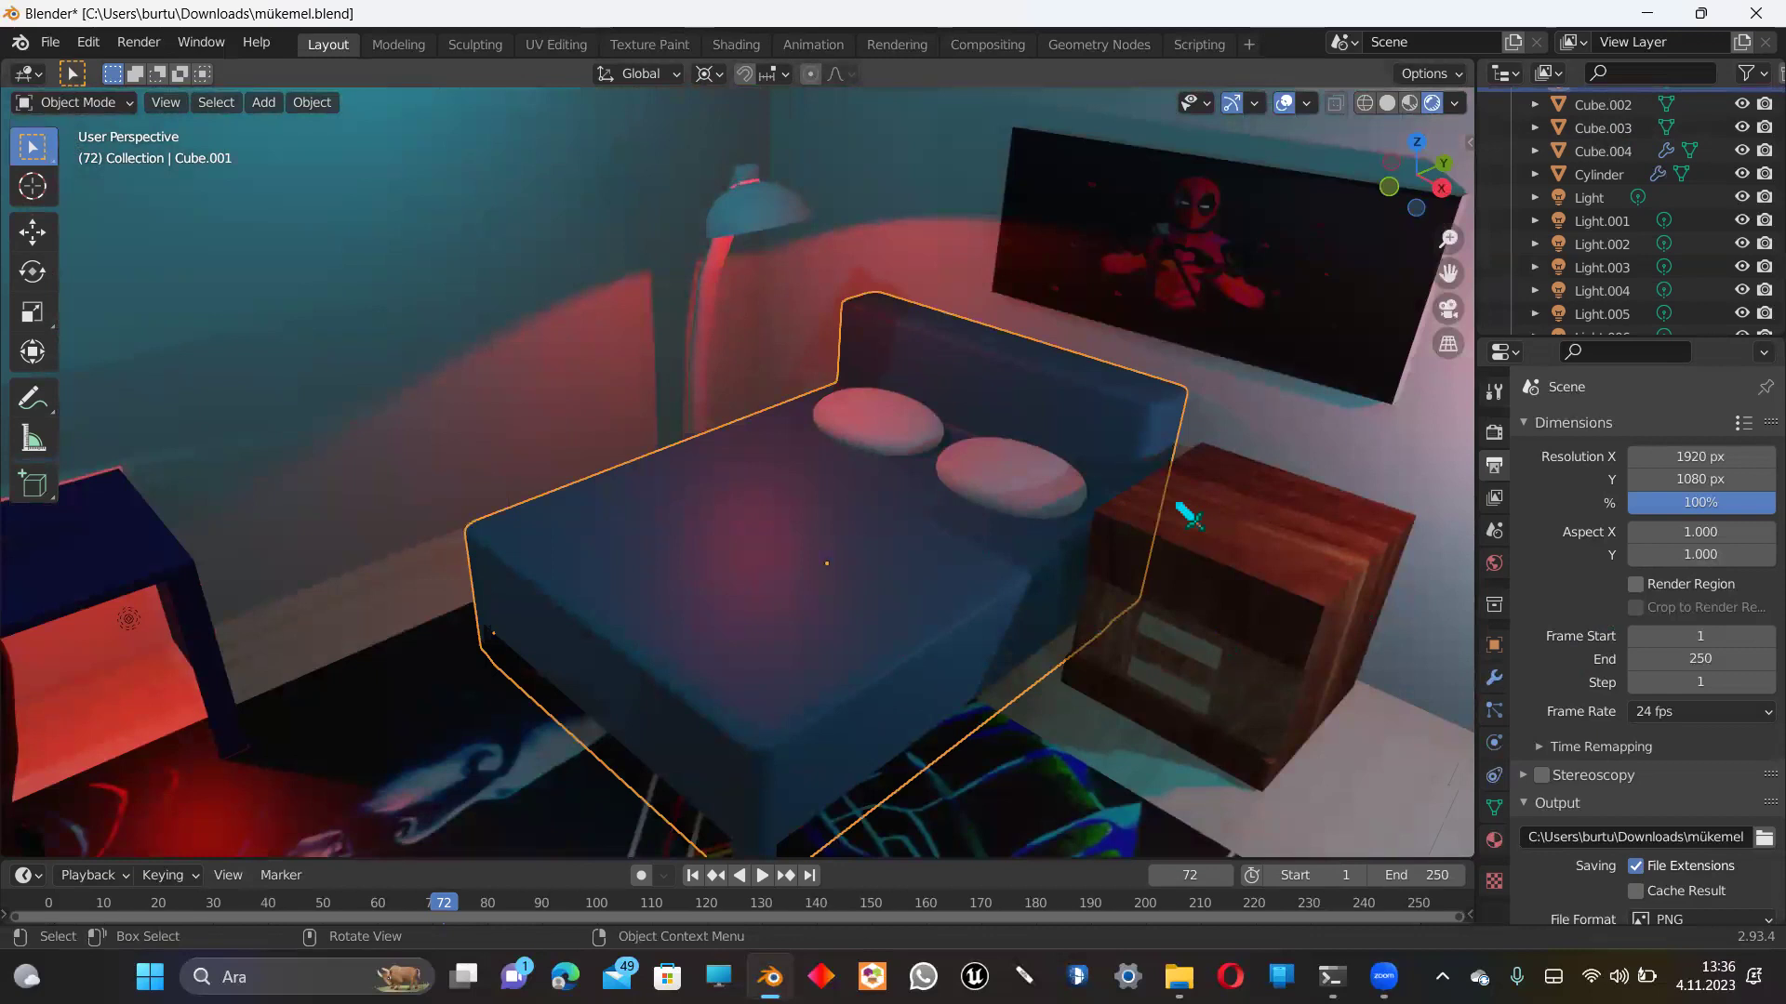
Step: Inspect the bed frame's modifiers, then undo to restore the hidden blanket
{"action": "left_click", "coordinate": [1495, 678]}
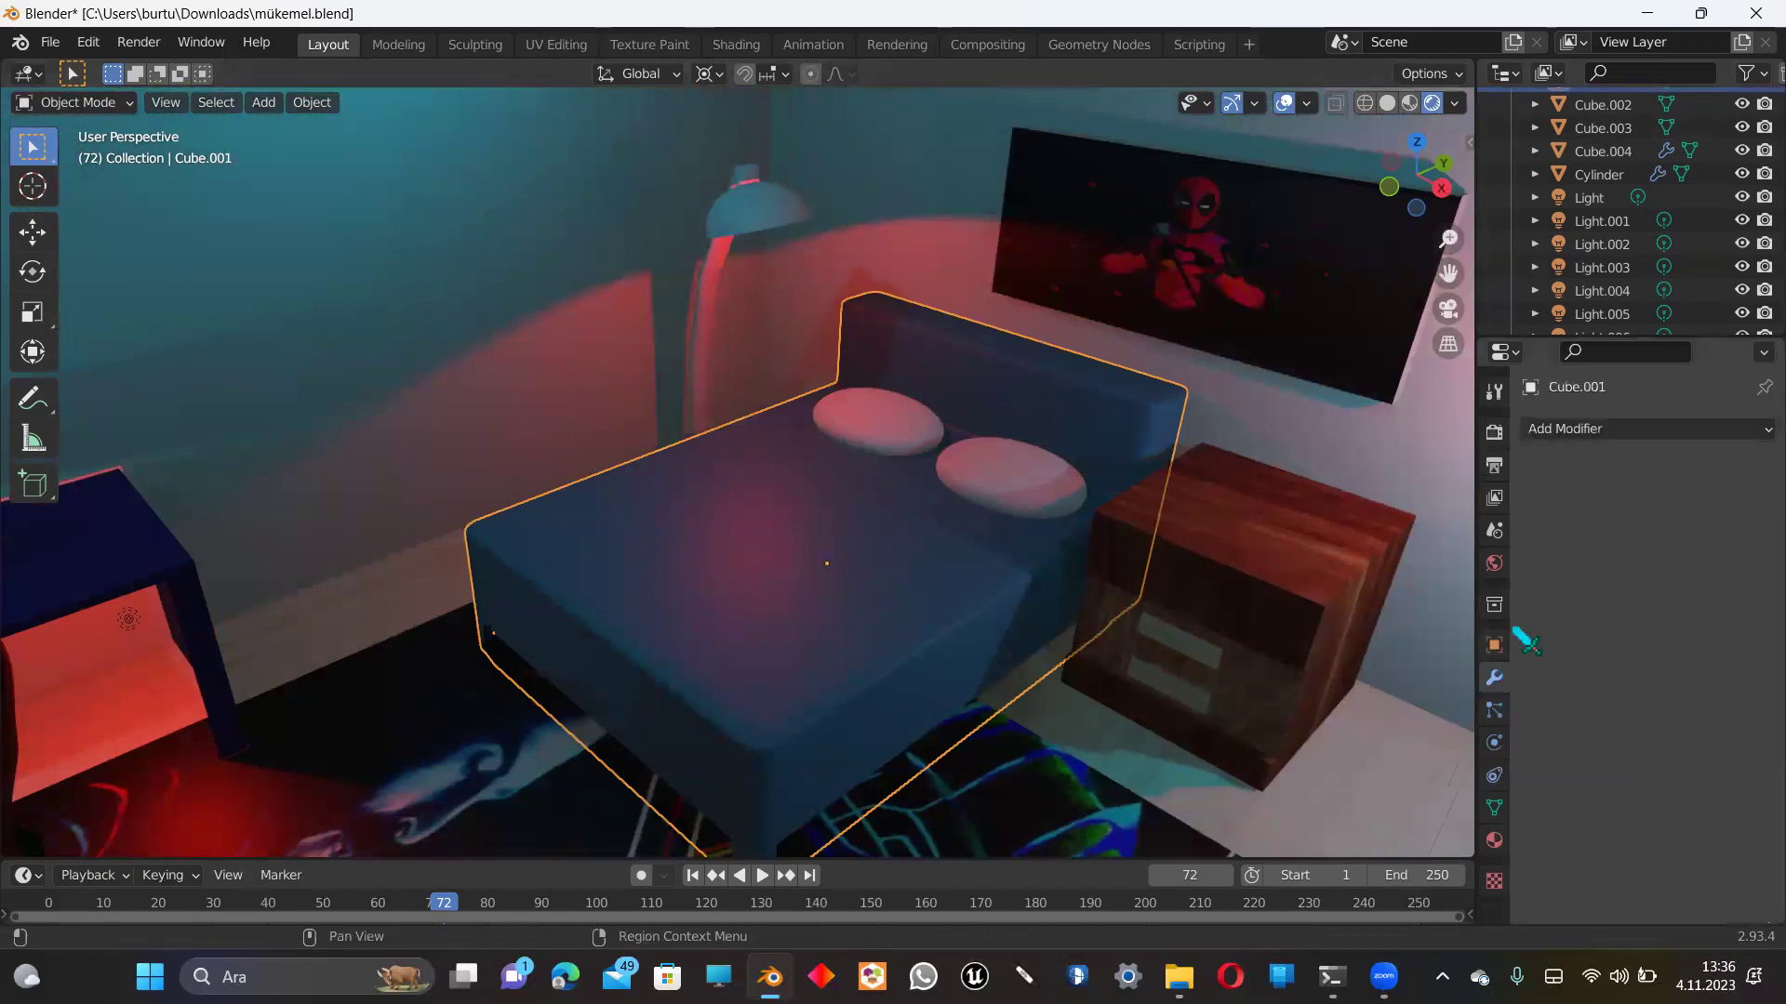
{"action": "left_click", "coordinate": [1571, 431]}
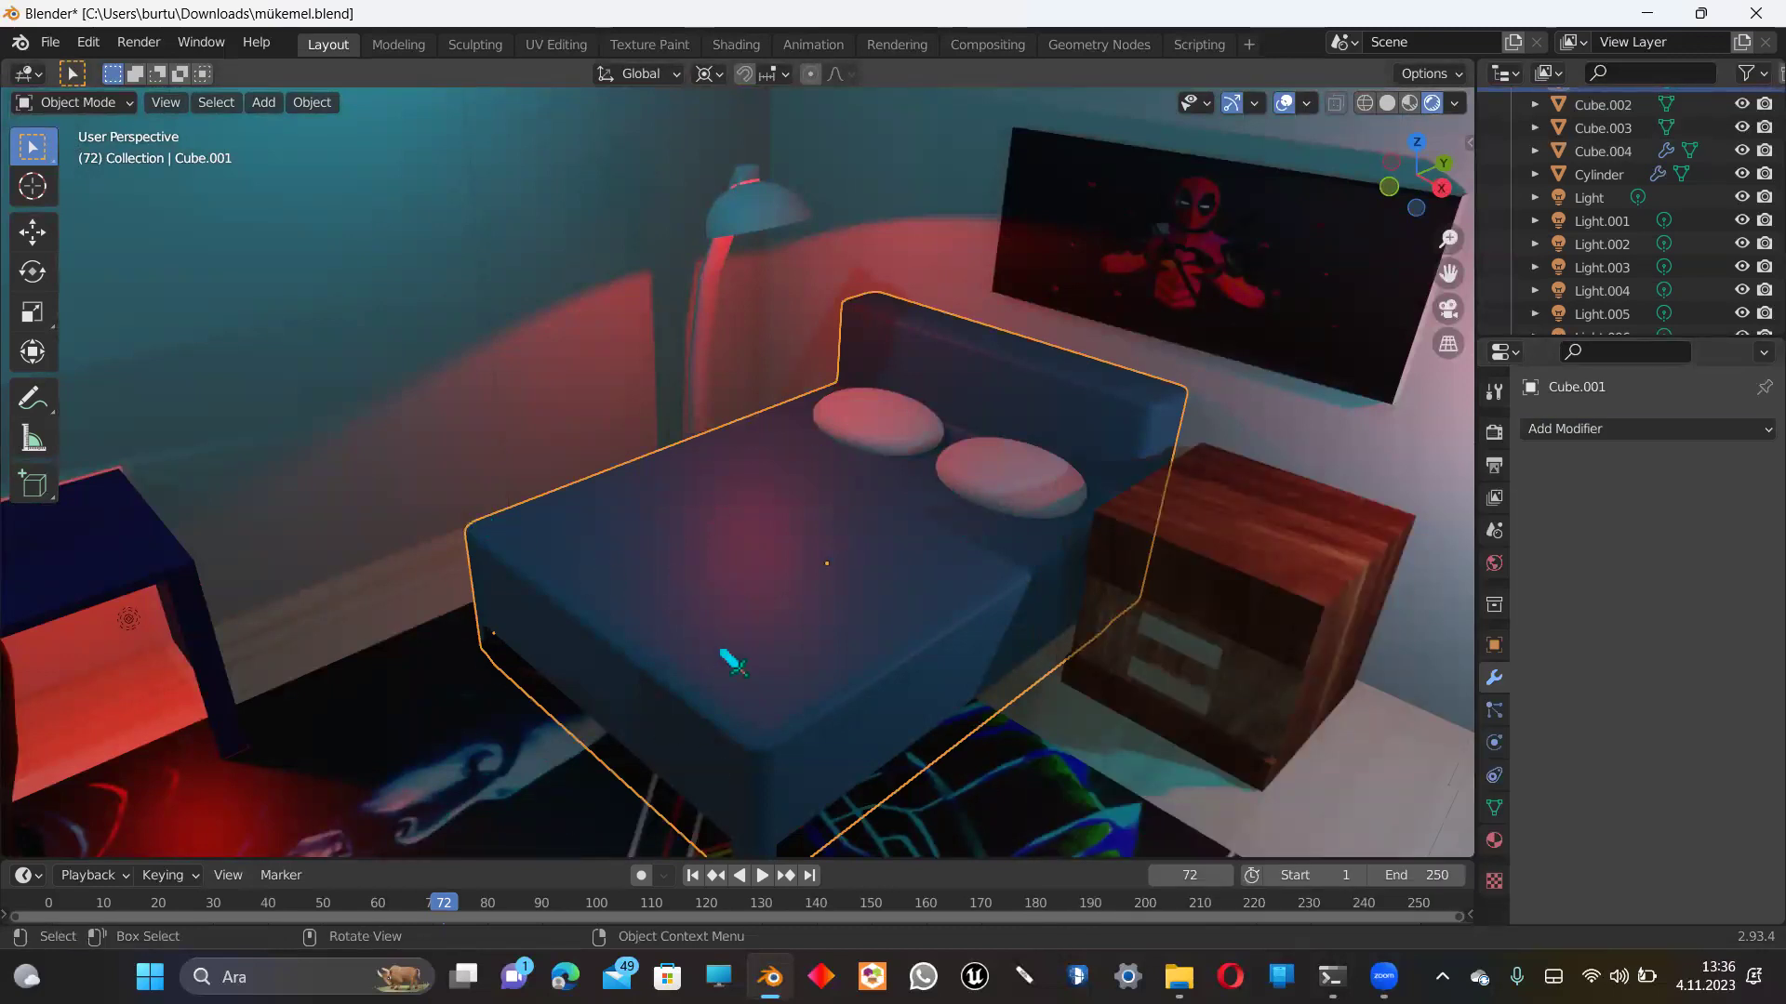
{"action": "key", "text": "ctrl+z"}
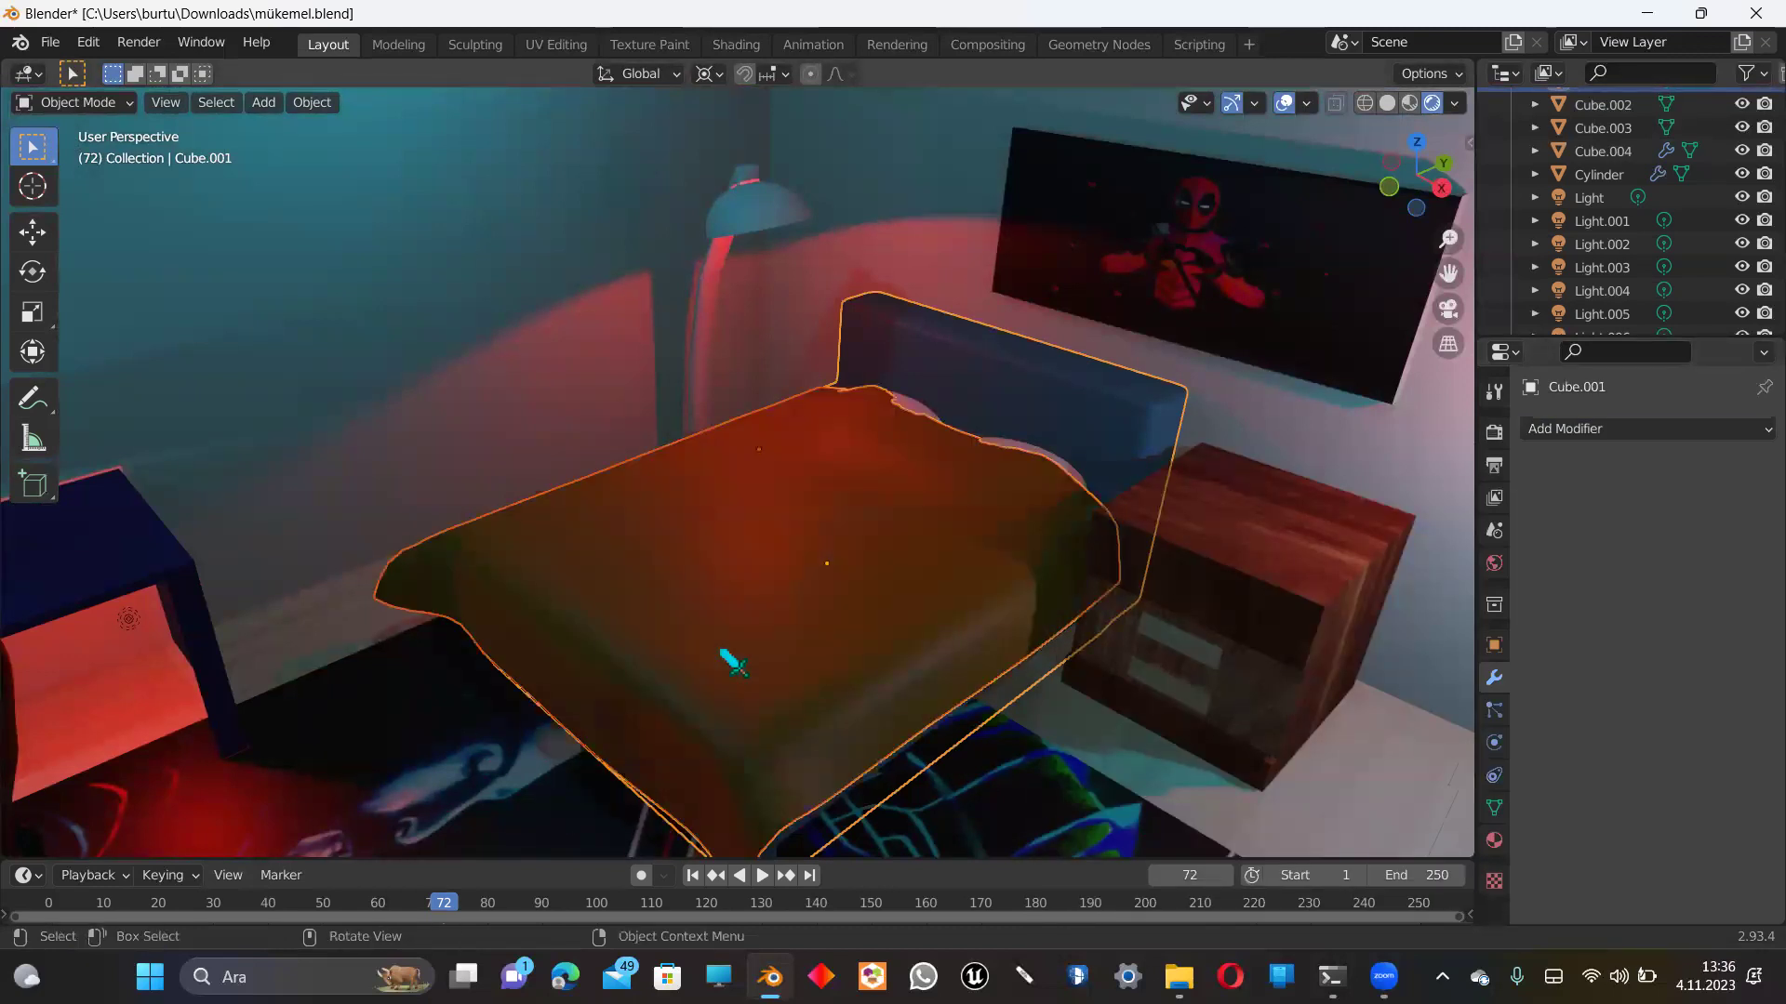
{"action": "key", "text": "ctrl+z"}
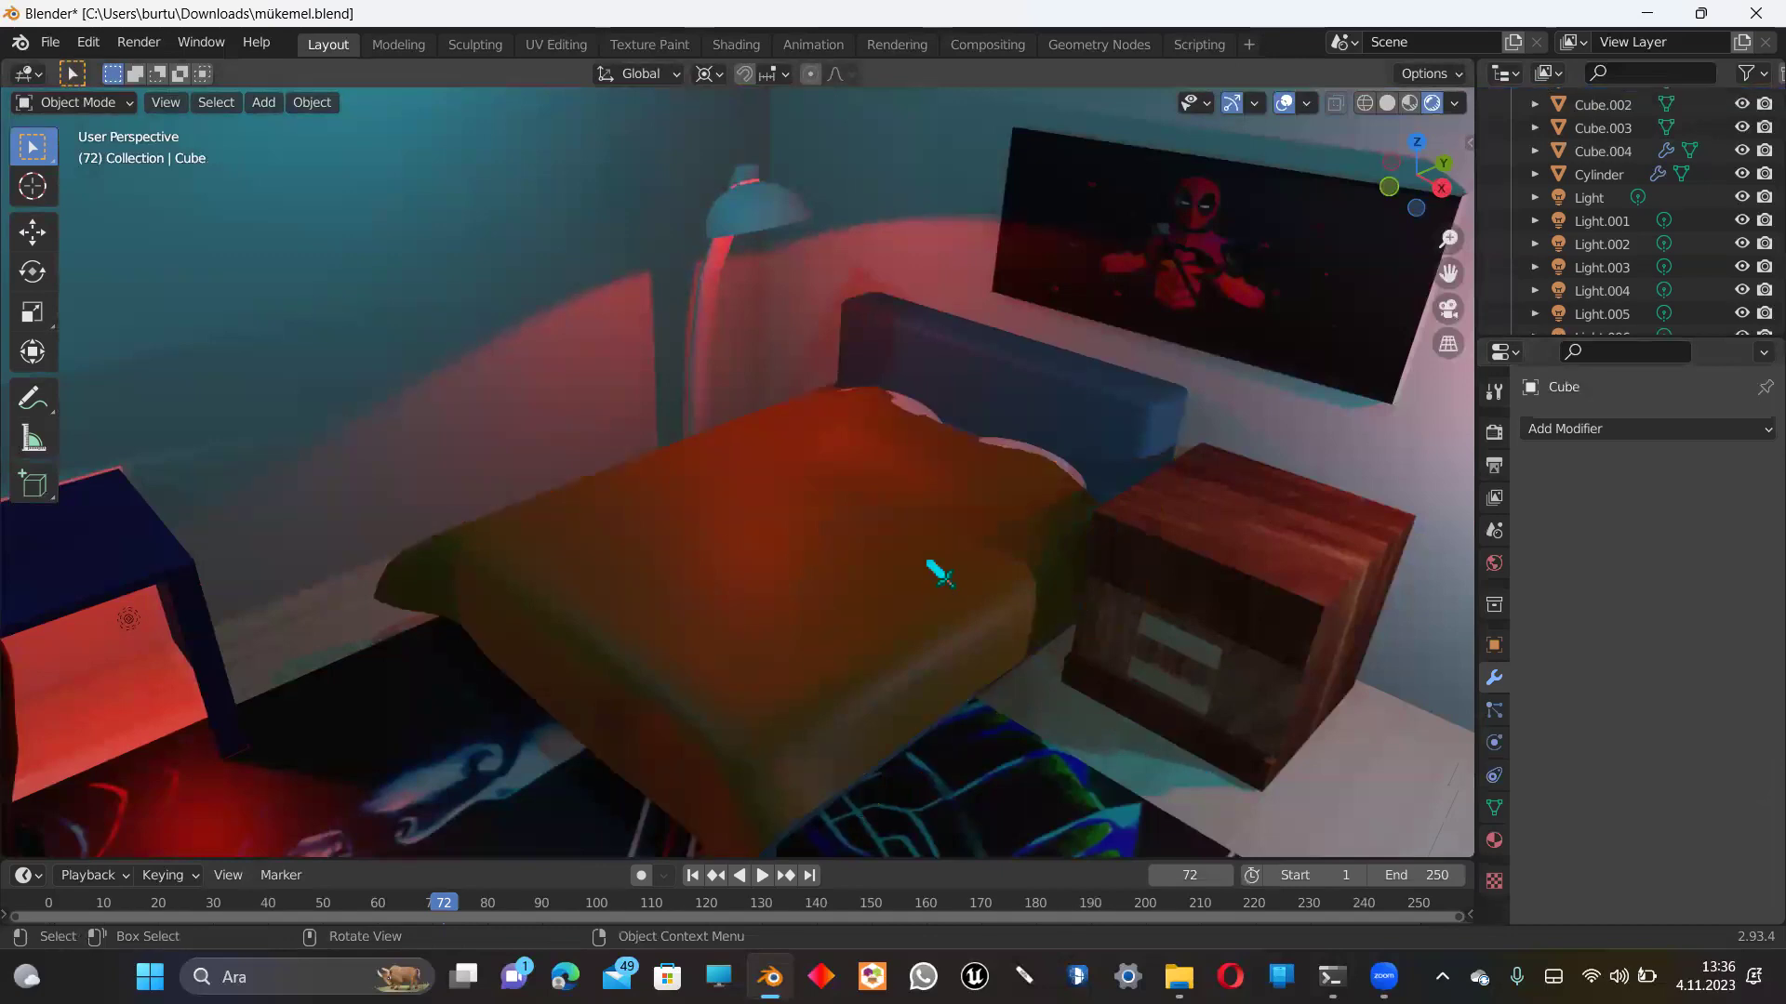
Step: Select the restored blanket and orbit in for a close look at its drape
{"action": "left_click", "coordinate": [934, 553]}
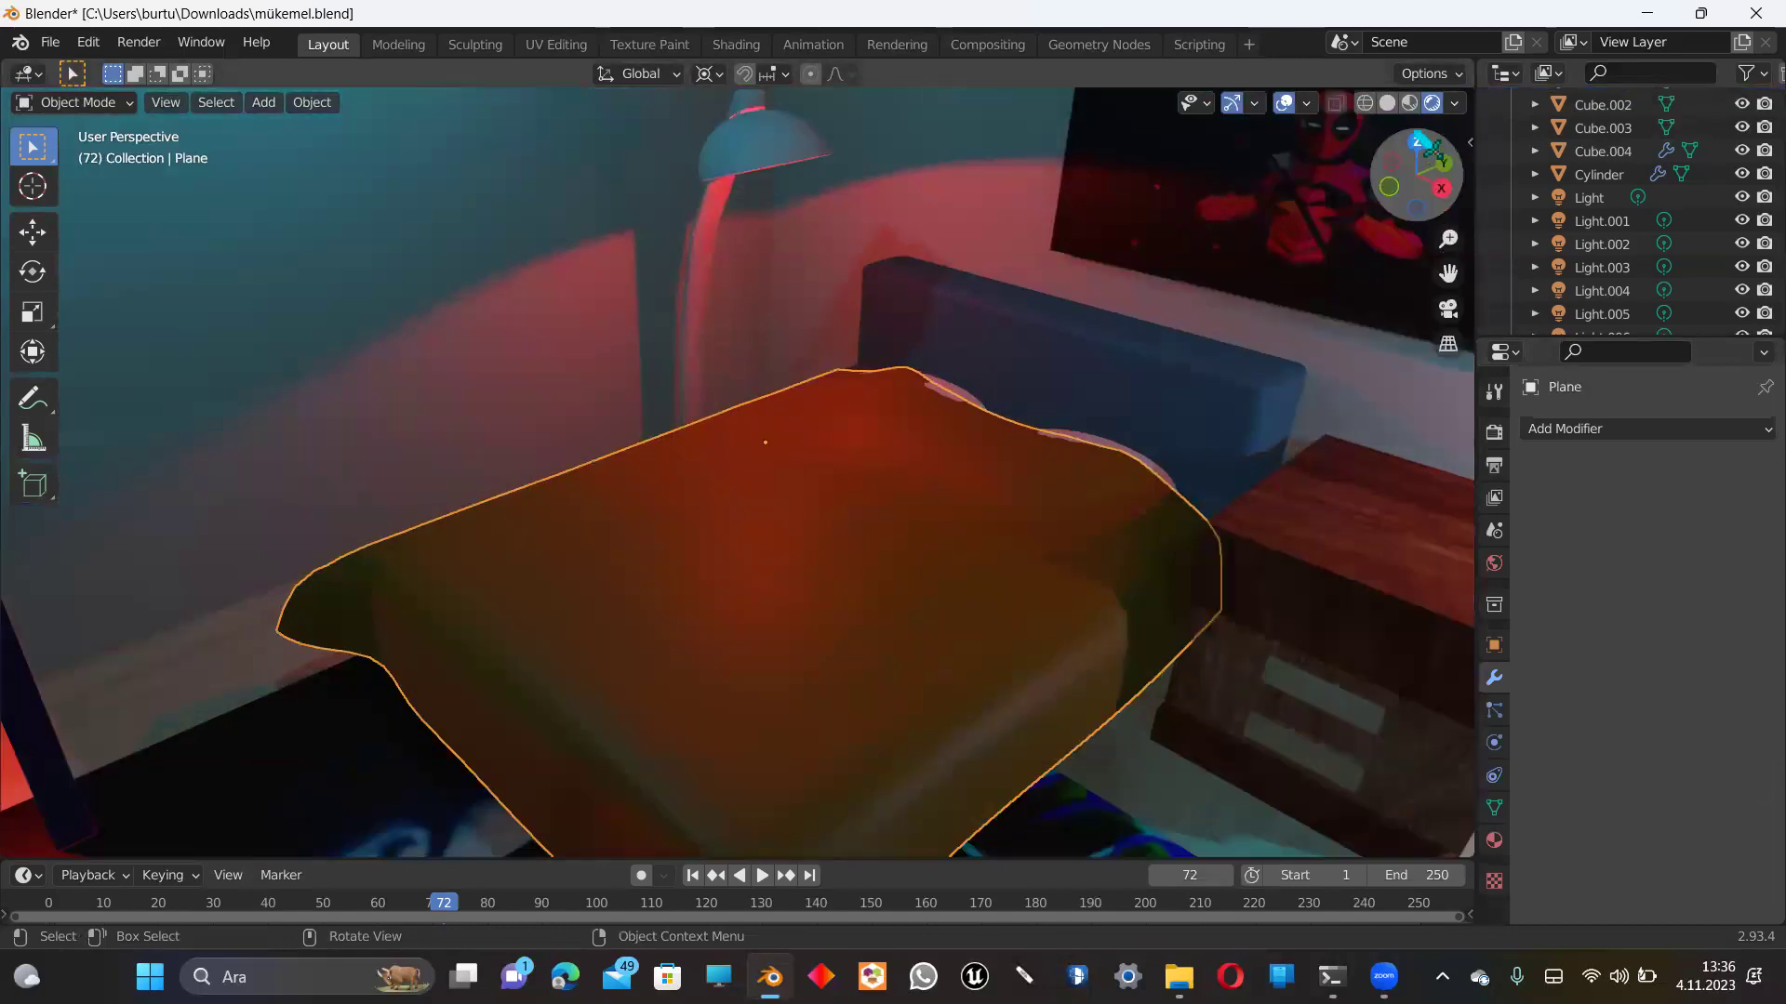
{"action": "left_click_drag", "start_coordinate": [1423, 175], "coordinate": [1423, 103]}
{"action": "scroll", "coordinate": [1296, 378], "scroll_direction": "down", "scroll_amount": 6}
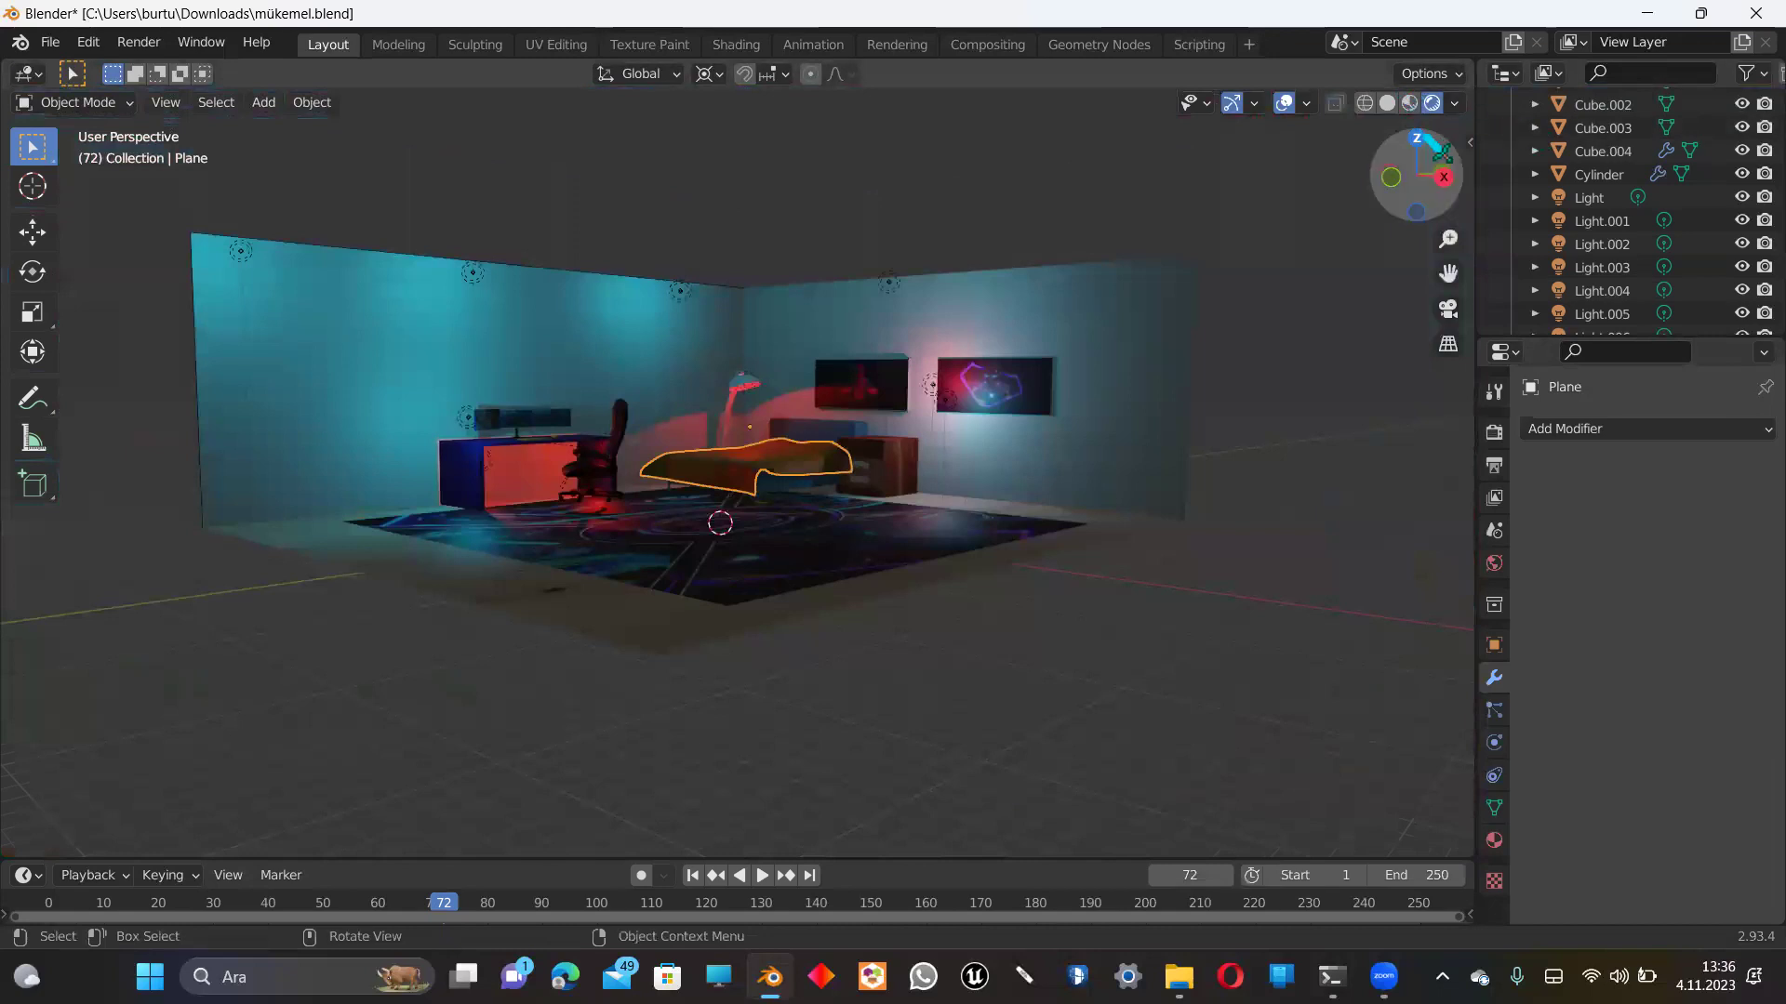
{"action": "left_click_drag", "start_coordinate": [1418, 172], "coordinate": [1430, 144]}
{"action": "scroll", "coordinate": [825, 497], "scroll_direction": "up", "scroll_amount": 2}
{"action": "scroll", "coordinate": [825, 497], "scroll_direction": "up", "scroll_amount": 2}
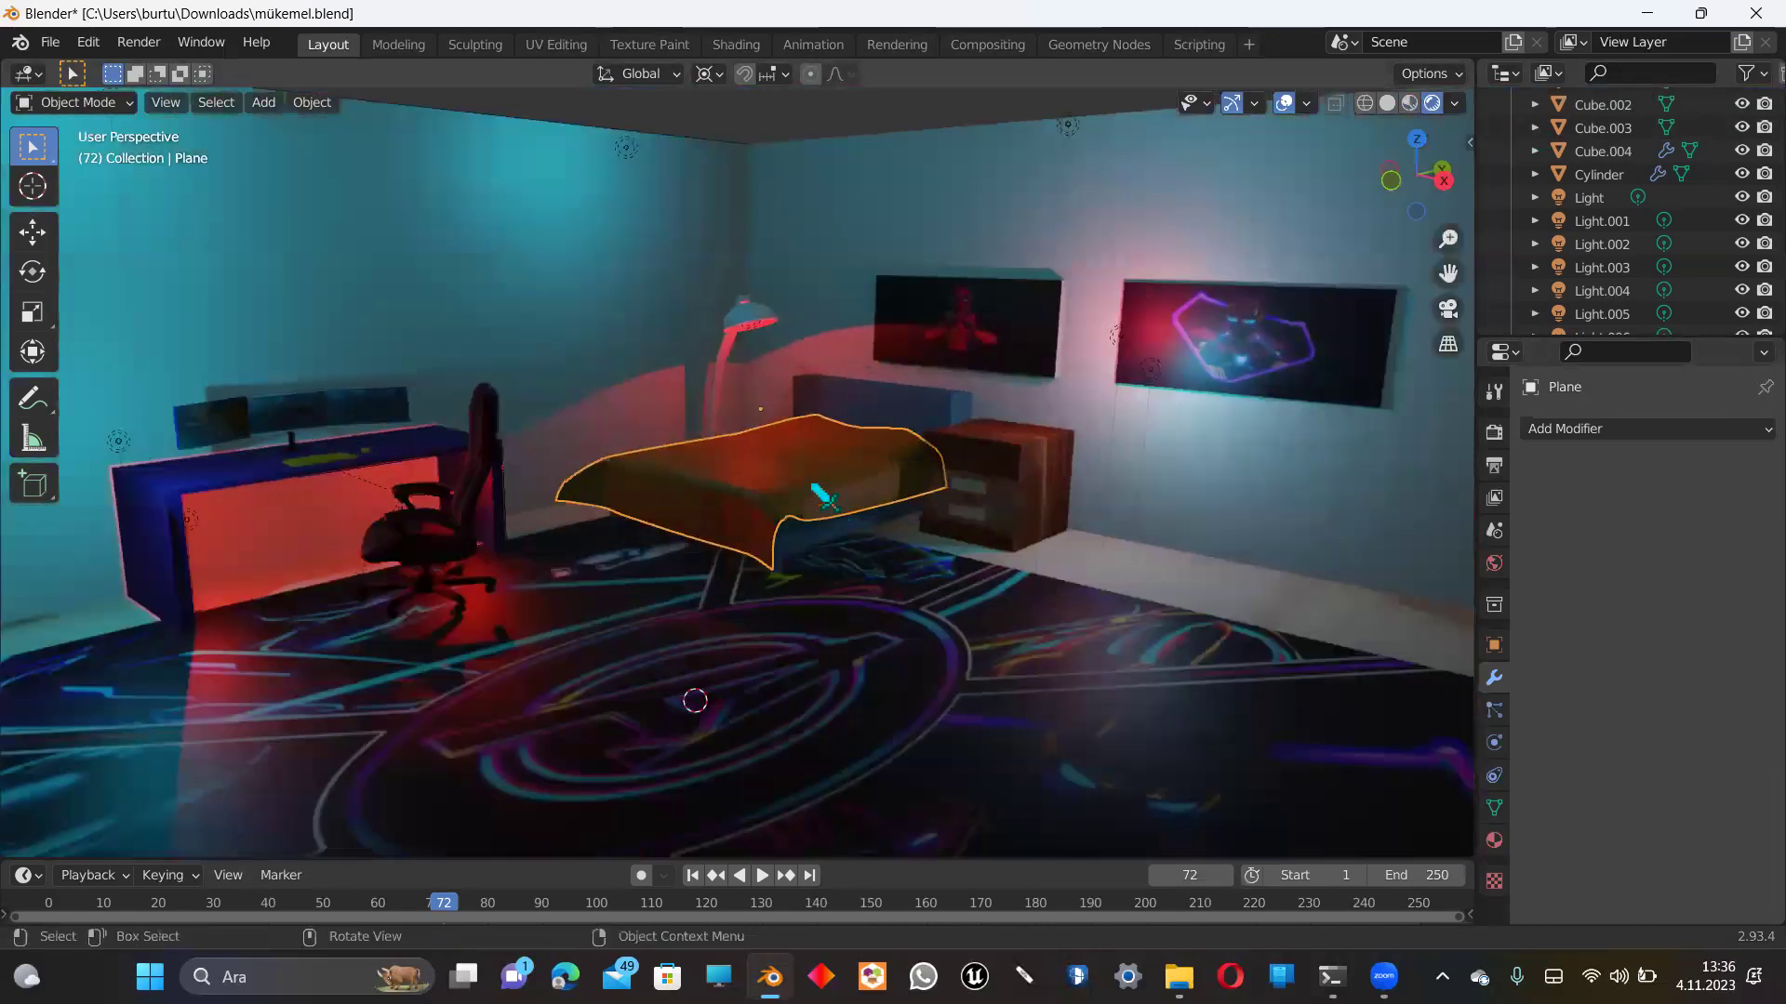
{"action": "scroll", "coordinate": [825, 497], "scroll_direction": "up", "scroll_amount": 1}
{"action": "scroll", "coordinate": [972, 488], "scroll_direction": "up", "scroll_amount": 4}
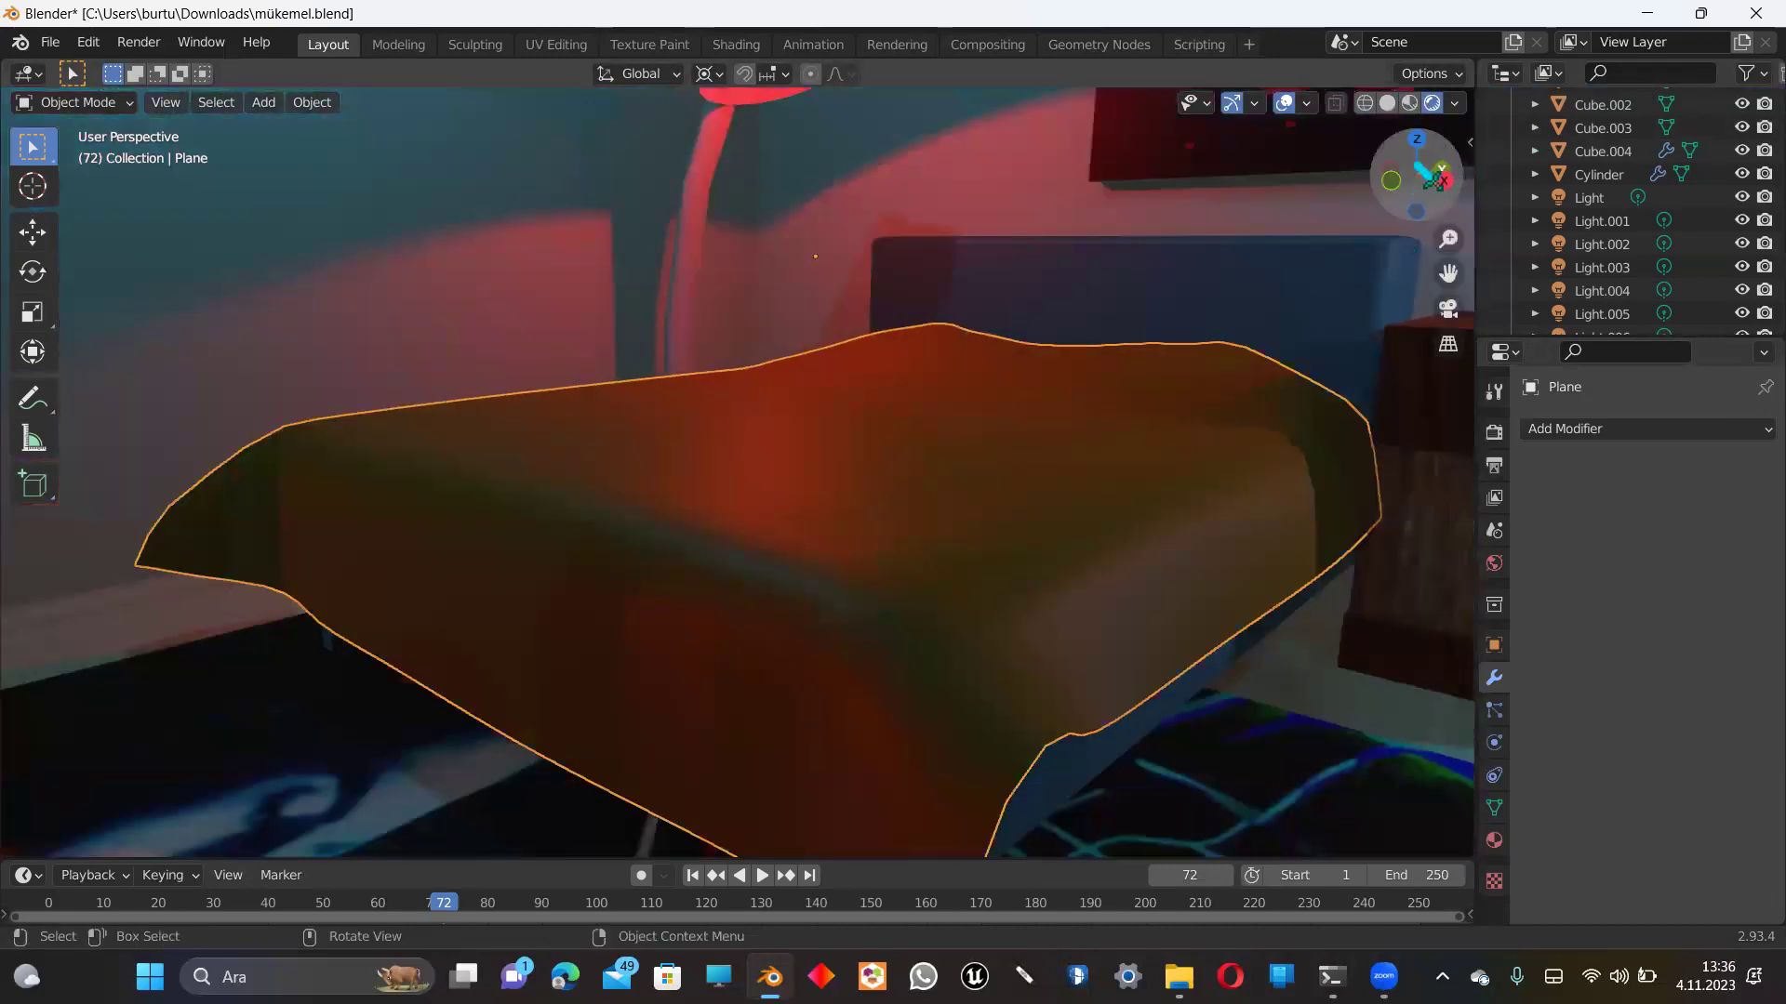
{"action": "left_click_drag", "start_coordinate": [1415, 175], "coordinate": [1428, 159]}
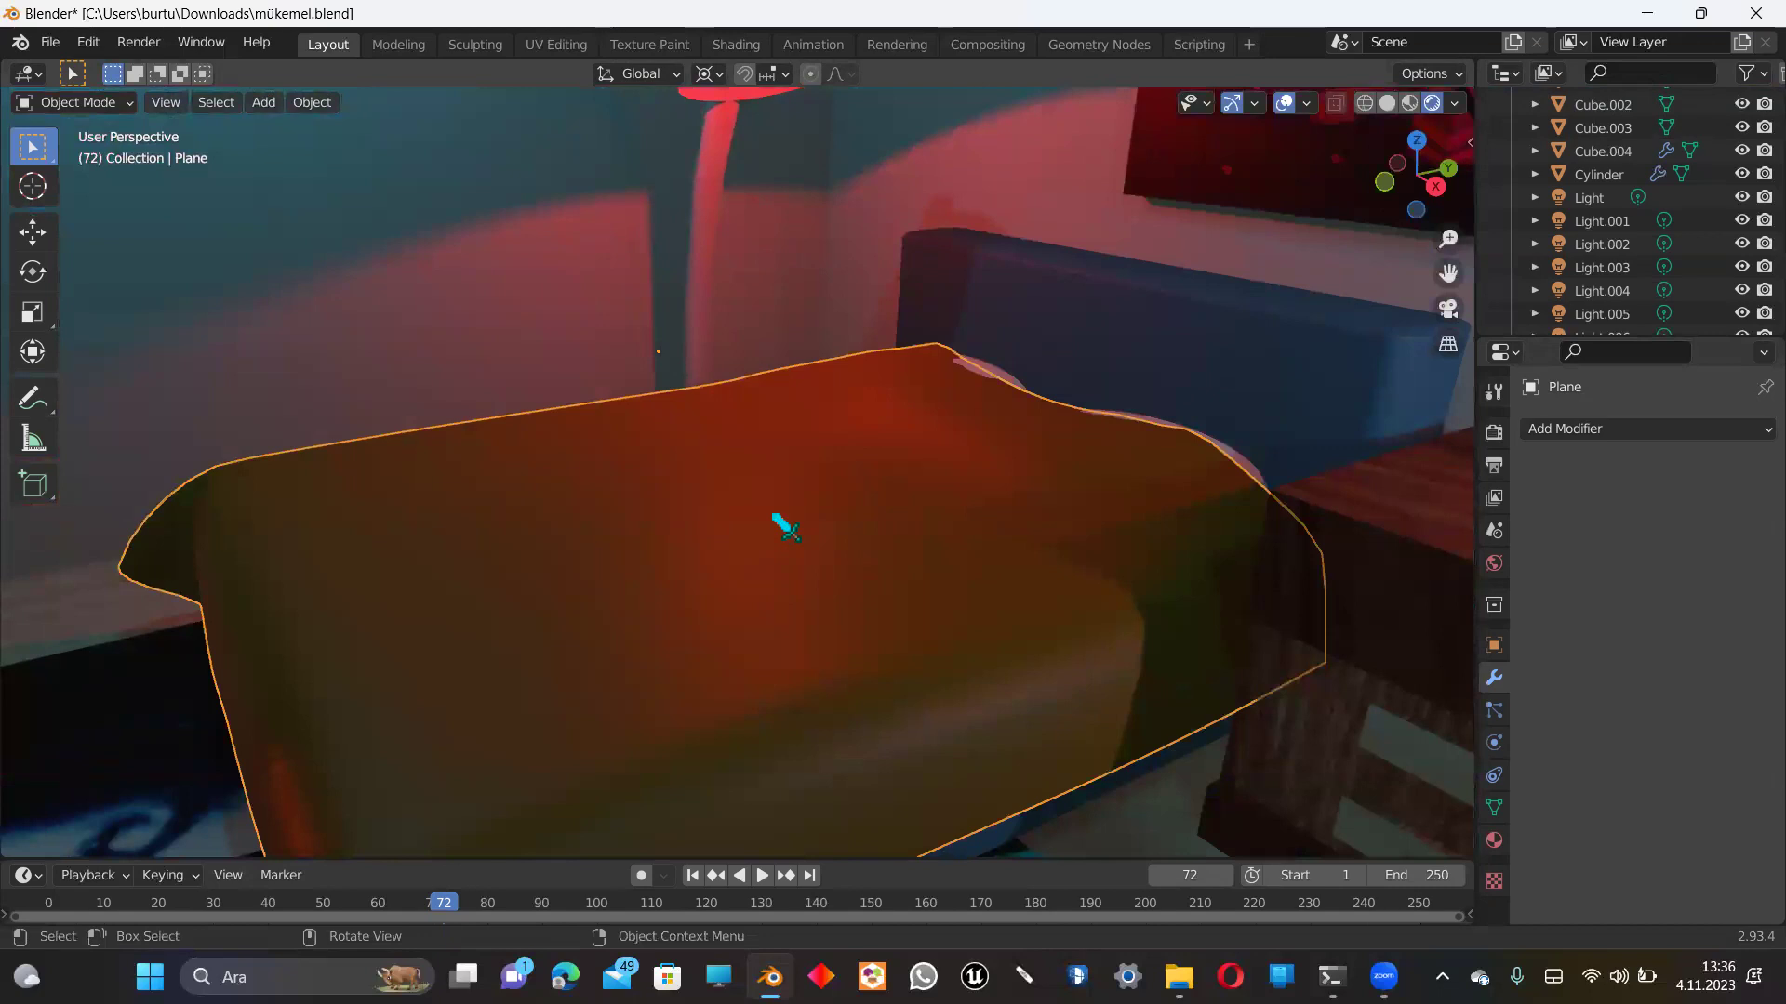
{"action": "scroll", "coordinate": [688, 572], "scroll_direction": "down", "scroll_amount": 5}
{"action": "key", "text": "shift+a"}
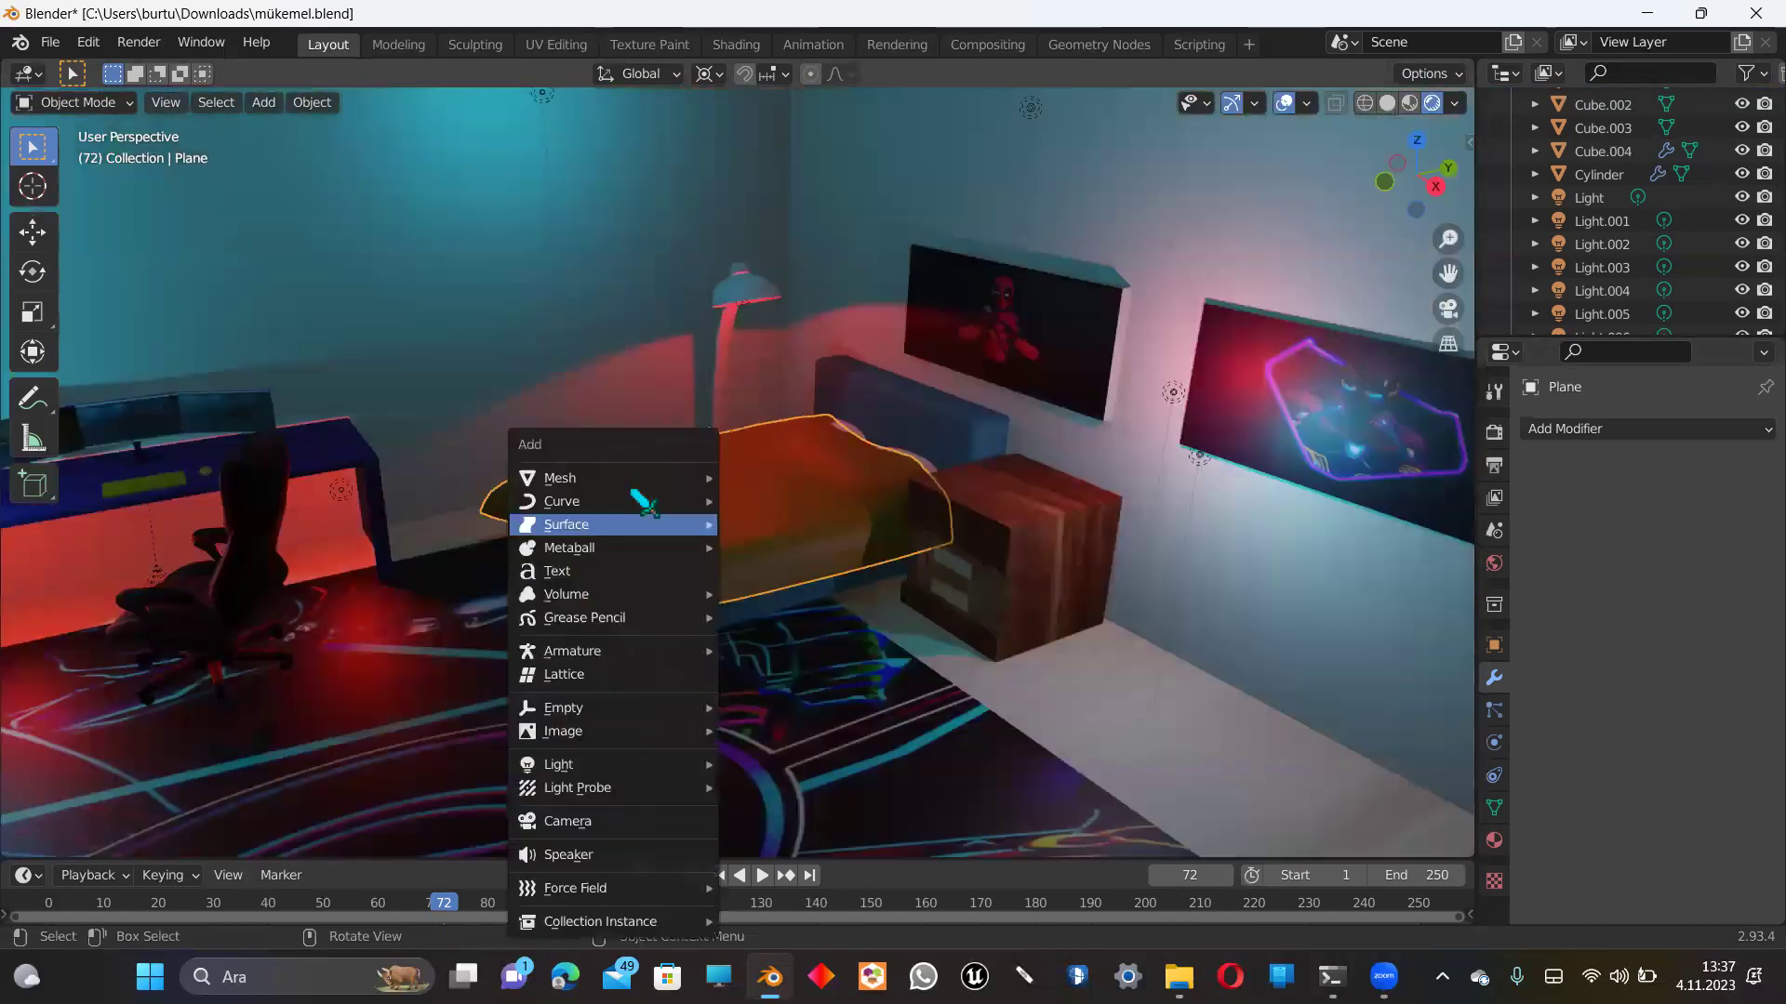
Step: Add a new plane and raise it along Z above the room
{"action": "left_click", "coordinate": [810, 485]}
{"action": "scroll", "coordinate": [785, 595], "scroll_direction": "down", "scroll_amount": 4}
{"action": "scroll", "coordinate": [786, 595], "scroll_direction": "down", "scroll_amount": 3}
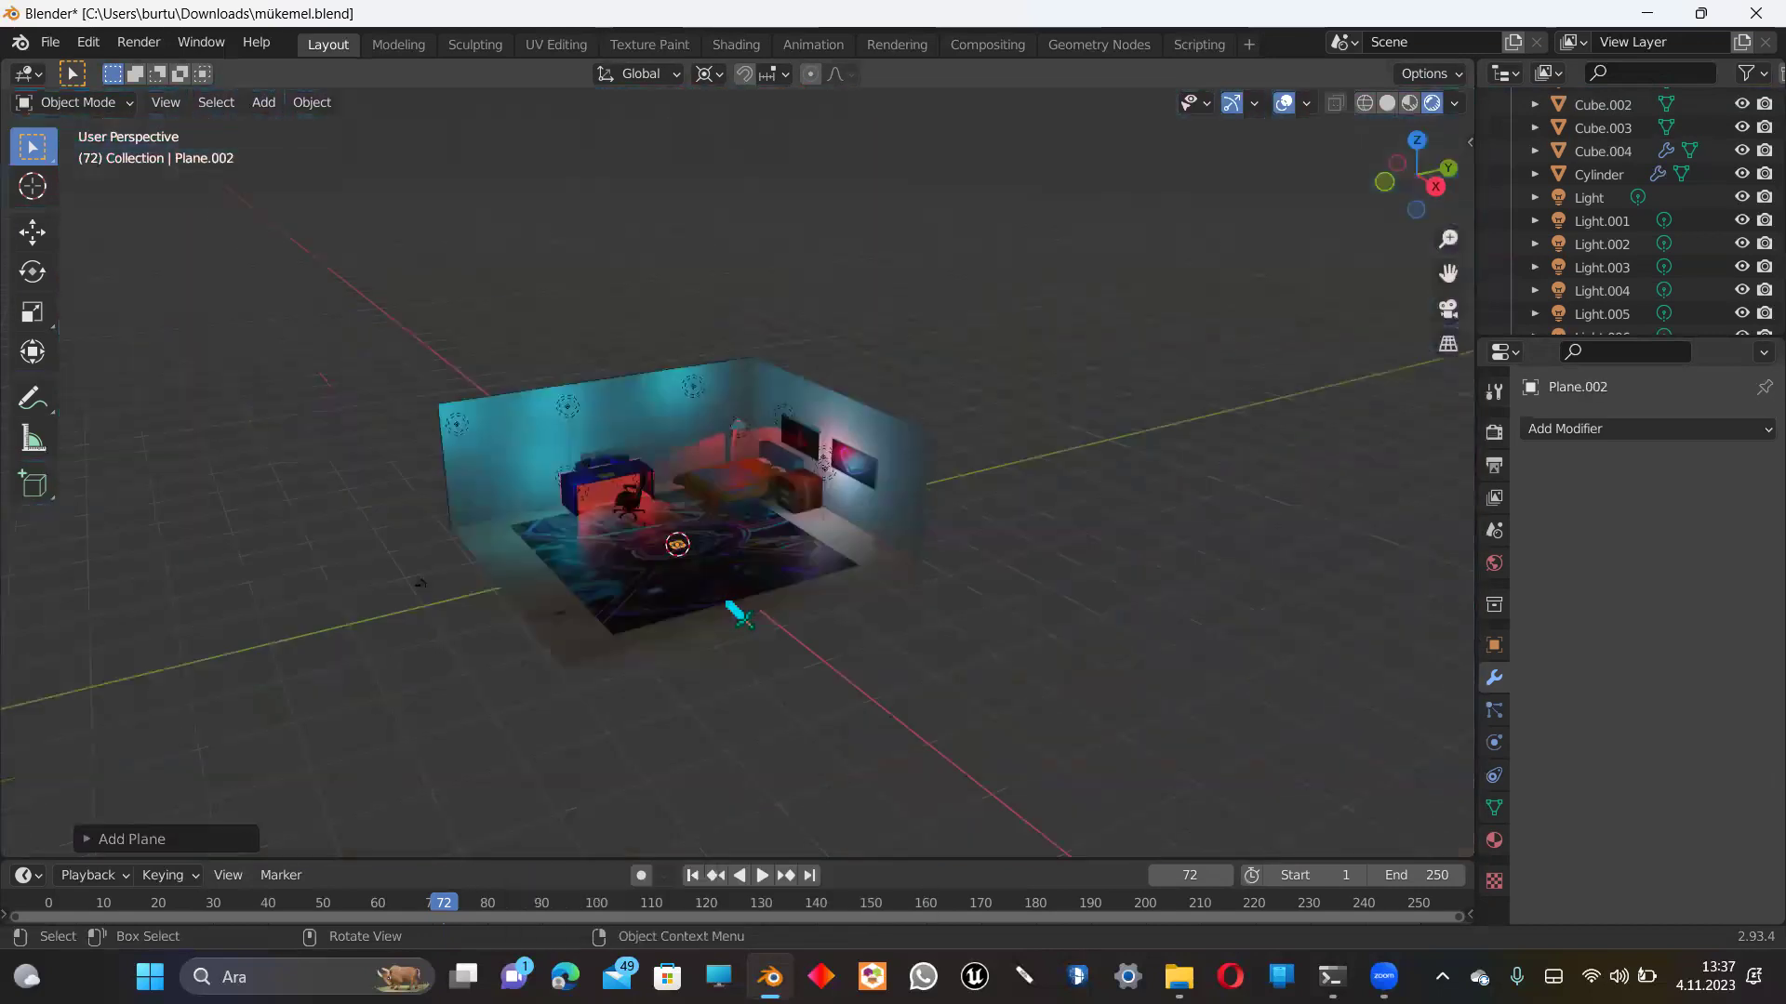
{"action": "key", "text": "g"}
{"action": "key", "text": "z"}
{"action": "left_click", "coordinate": [720, 353]}
{"action": "key", "text": "s"}
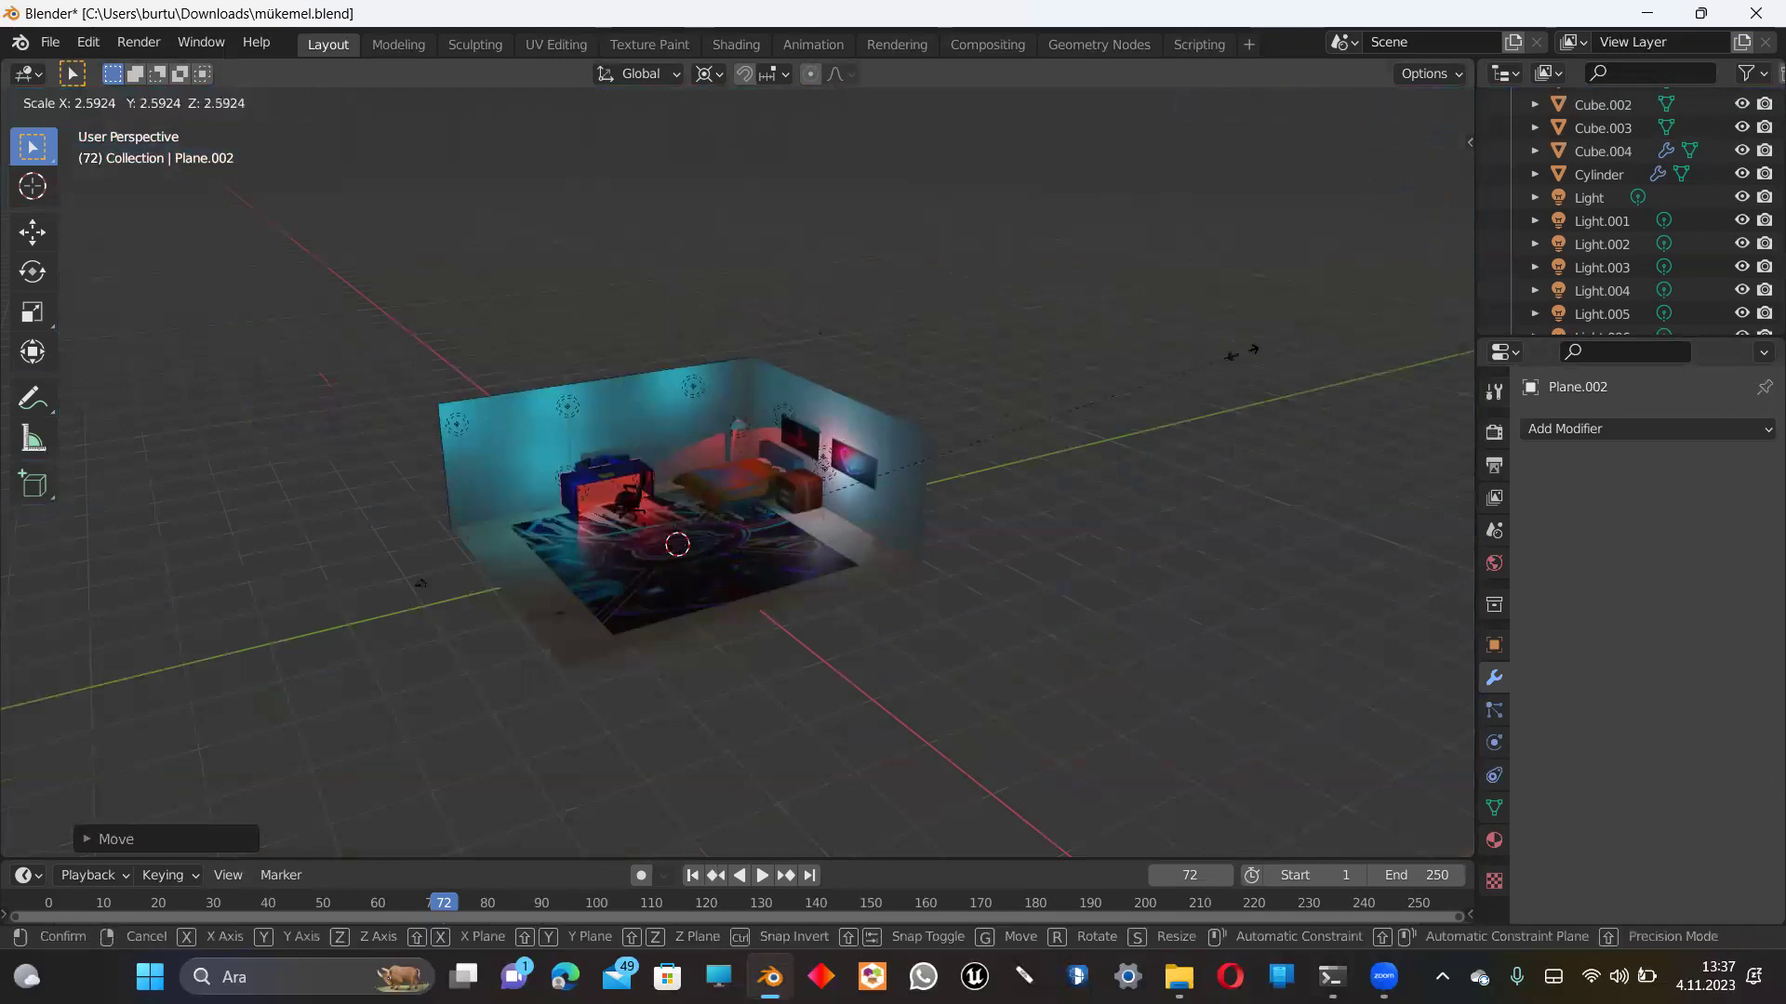
{"action": "key", "text": "Escape"}
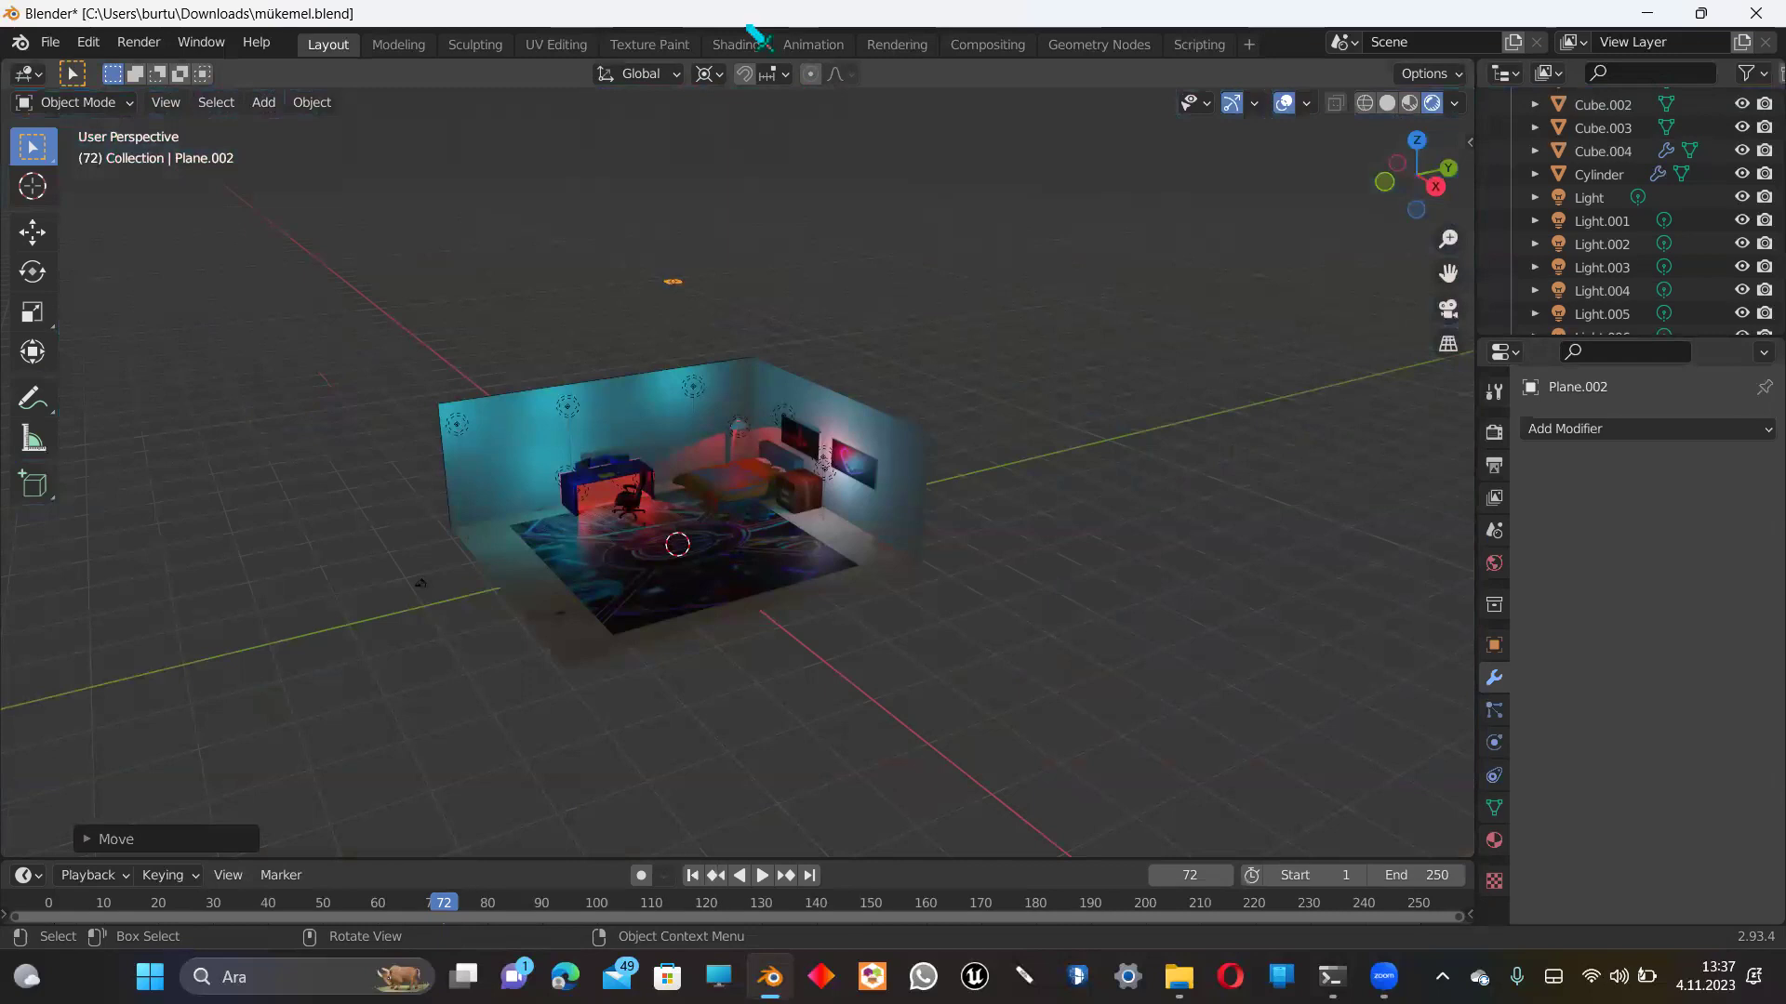
Step: Set the pivot to Individual Origins and enlarge the plane
{"action": "left_click", "coordinate": [708, 74]}
{"action": "left_click", "coordinate": [754, 147]}
{"action": "key", "text": "g"}
{"action": "key", "text": "s"}
{"action": "left_click", "coordinate": [685, 339]}
Step: In Solid shading, invert the selection, hide the room objects, and select the plane
{"action": "left_click", "coordinate": [1386, 102]}
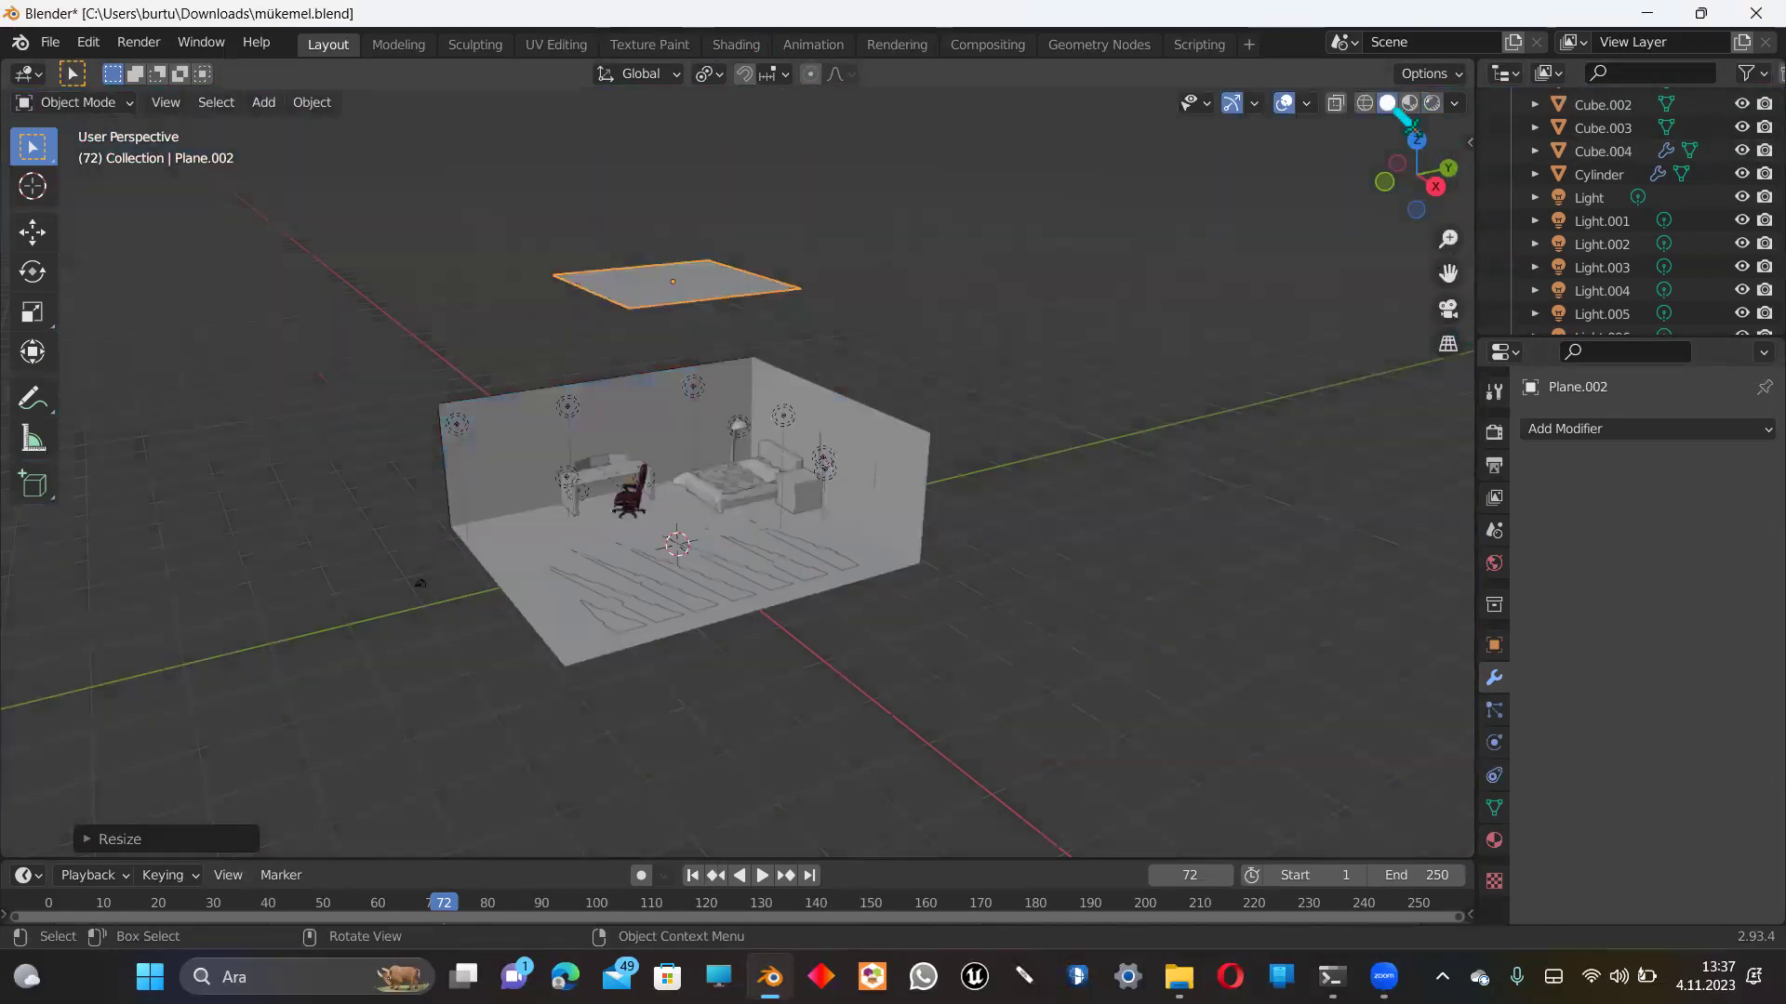
{"action": "left_click_drag", "start_coordinate": [1414, 138], "coordinate": [816, 372]}
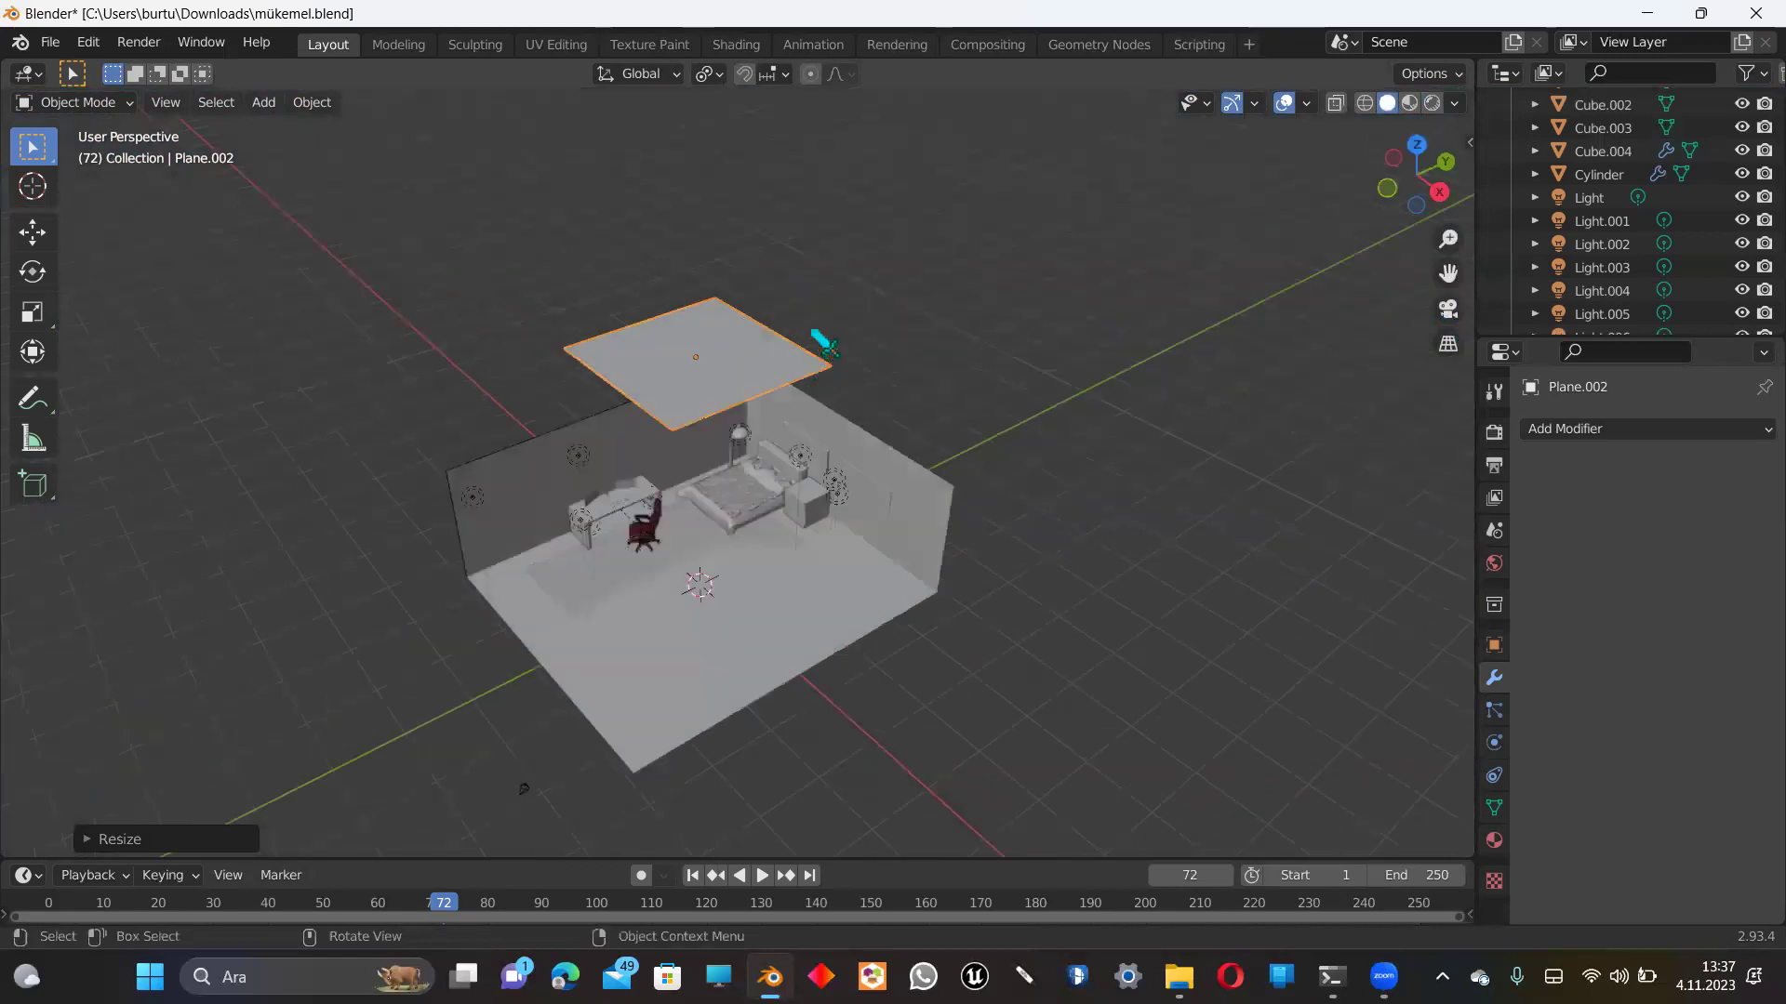
{"action": "scroll", "coordinate": [823, 344], "scroll_direction": "up", "scroll_amount": 4}
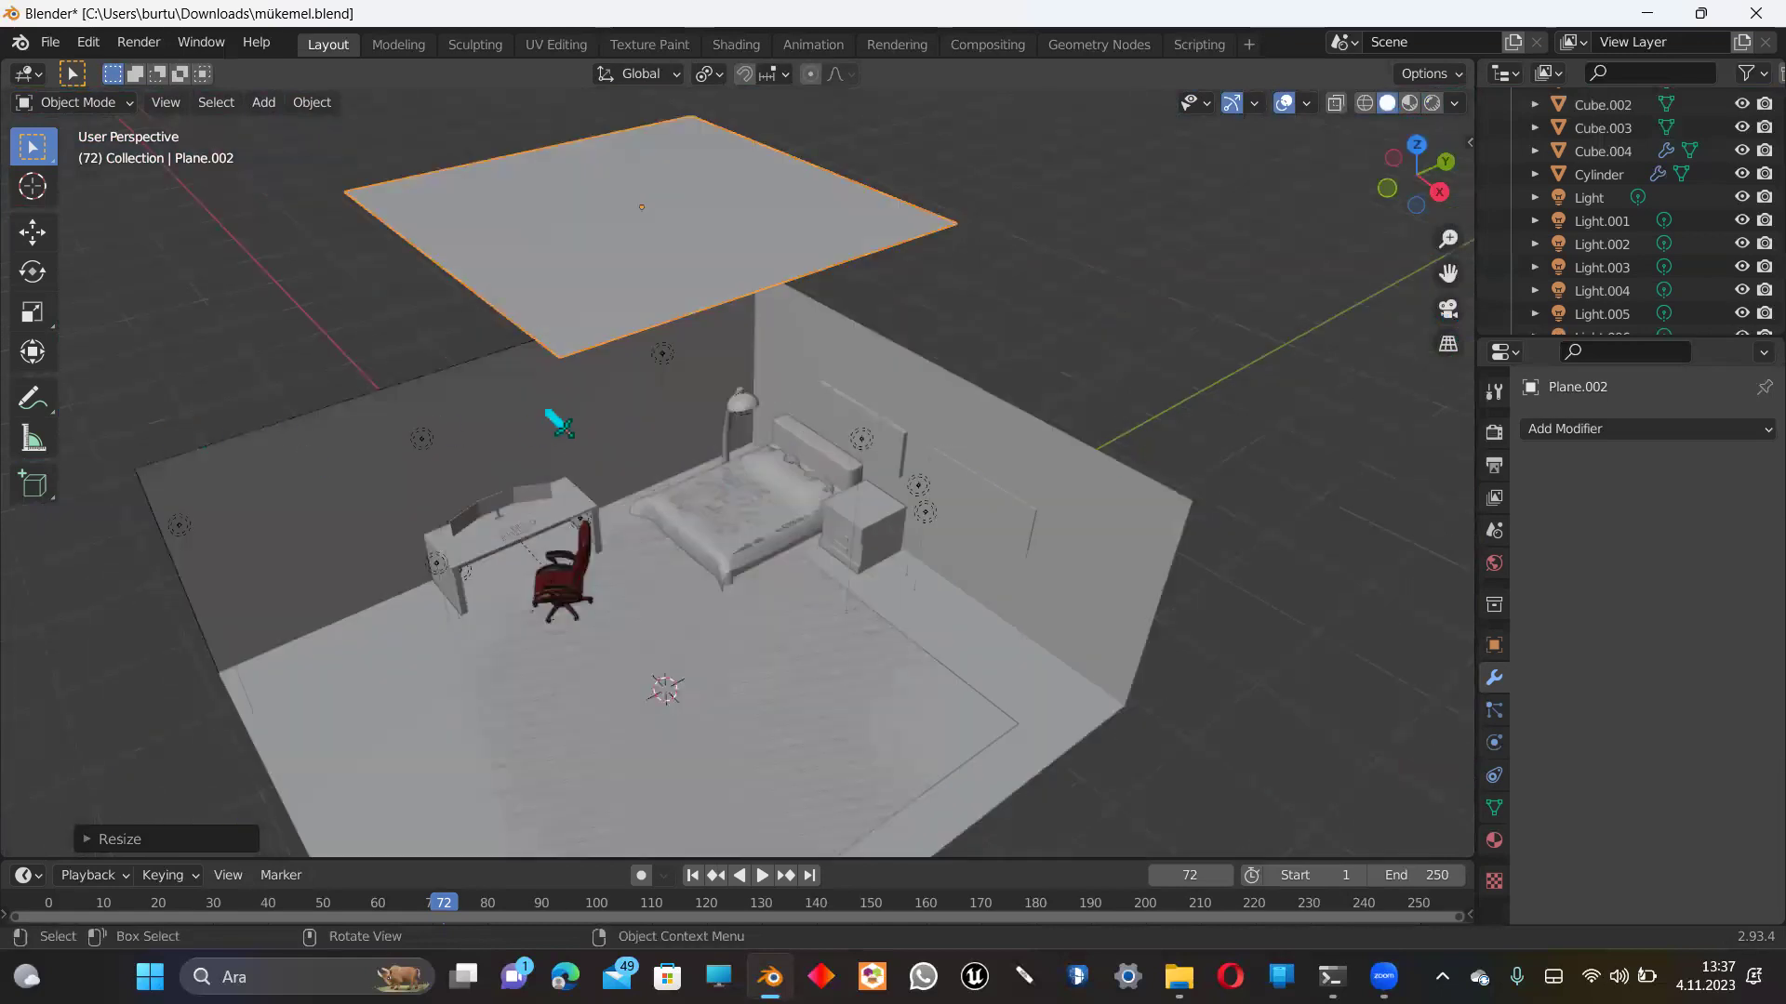
{"action": "key", "text": "ctrl+i"}
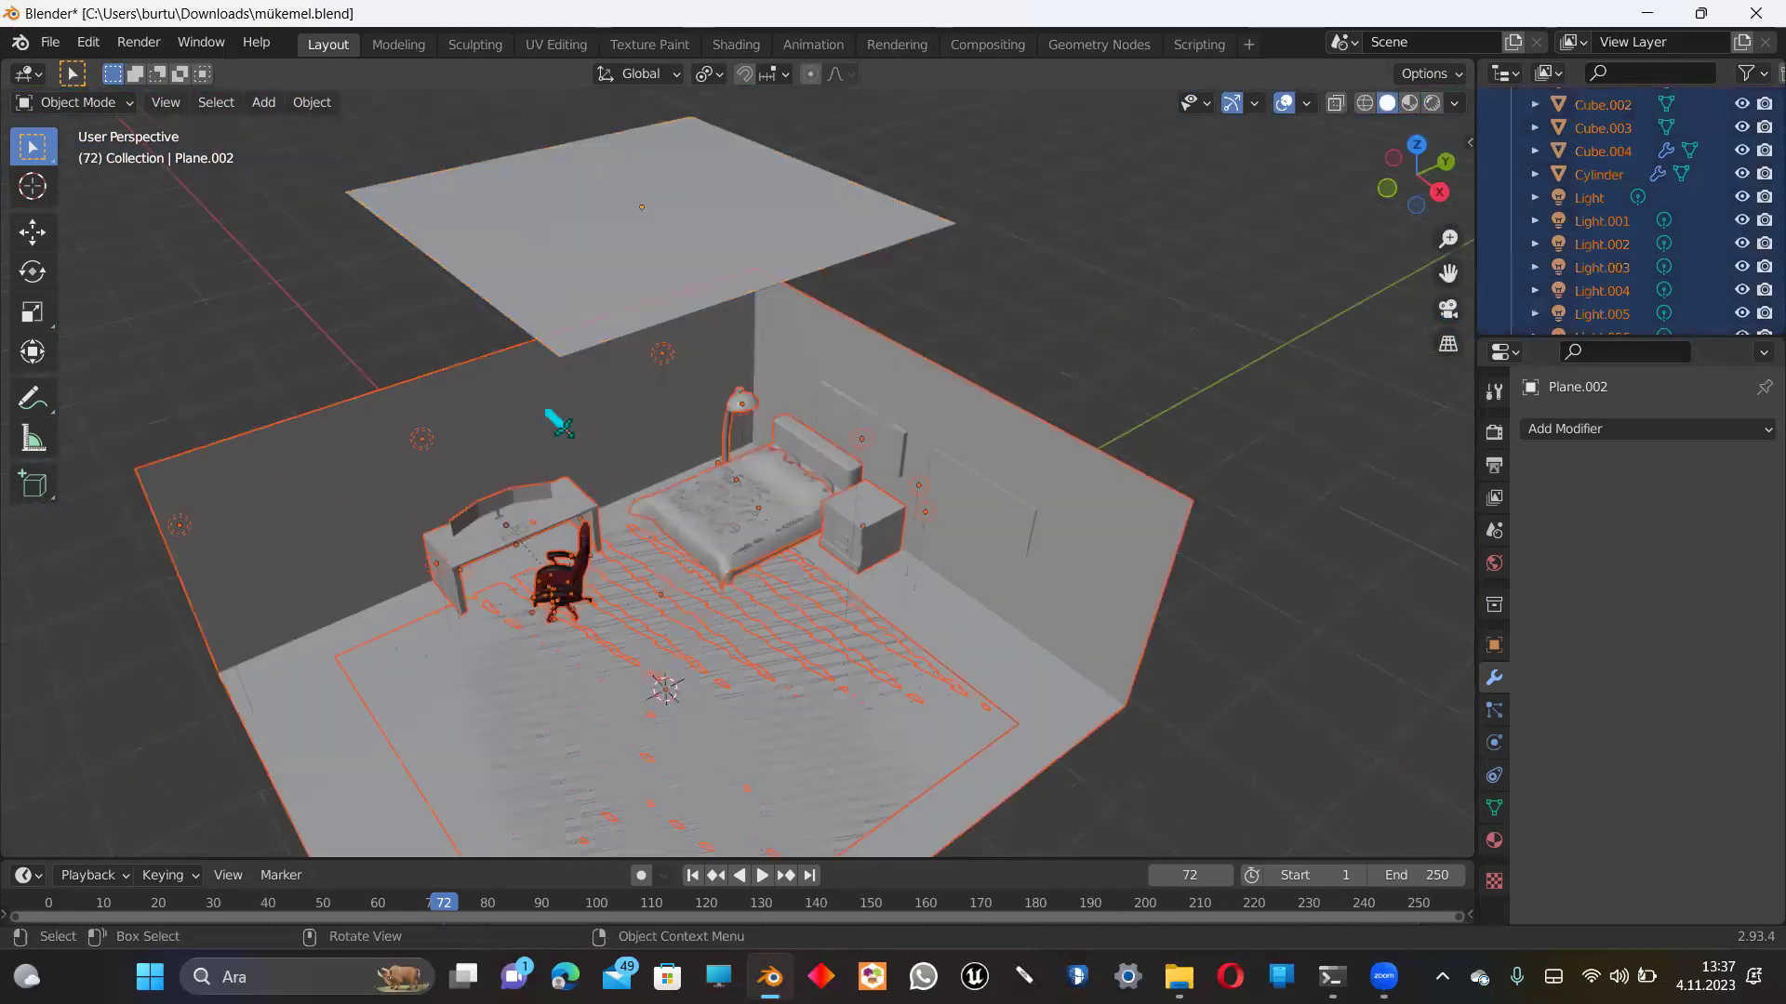
{"action": "key", "text": "h"}
{"action": "left_click", "coordinate": [592, 221]}
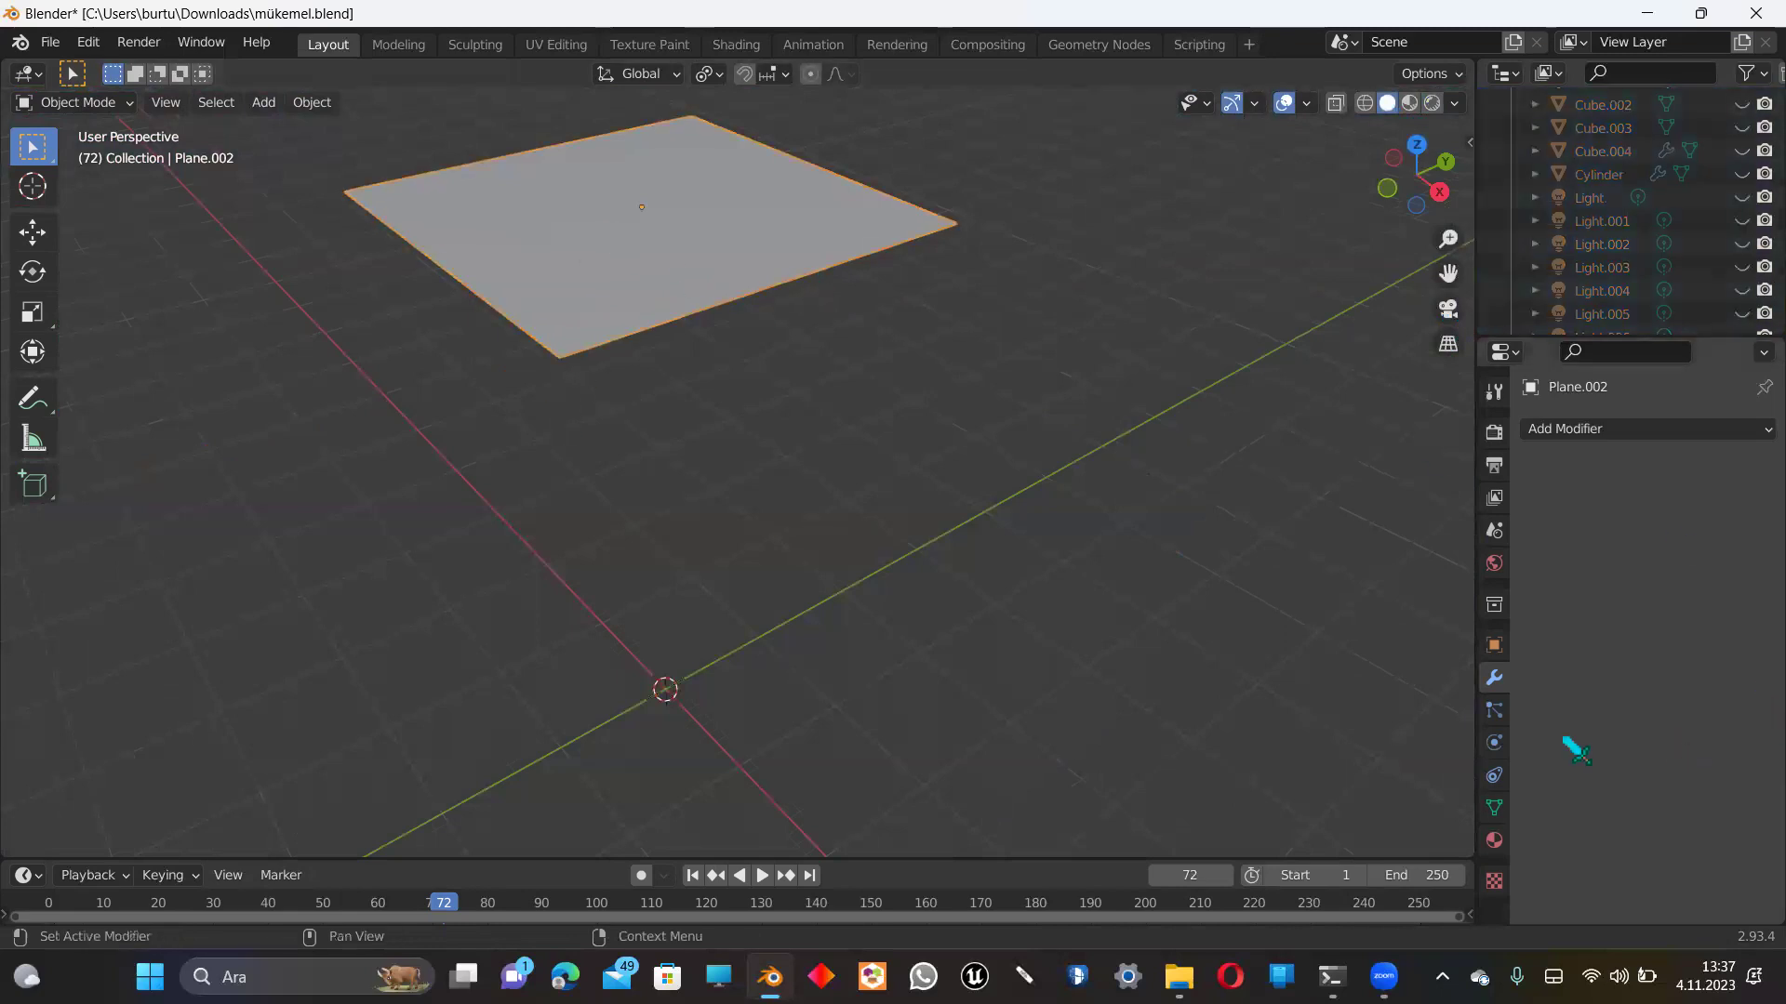
{"action": "left_click", "coordinate": [1505, 564]}
Step: Subdivide Plane.002 three times in Edit Mode, then return to Object Mode
{"action": "left_click", "coordinate": [1494, 678]}
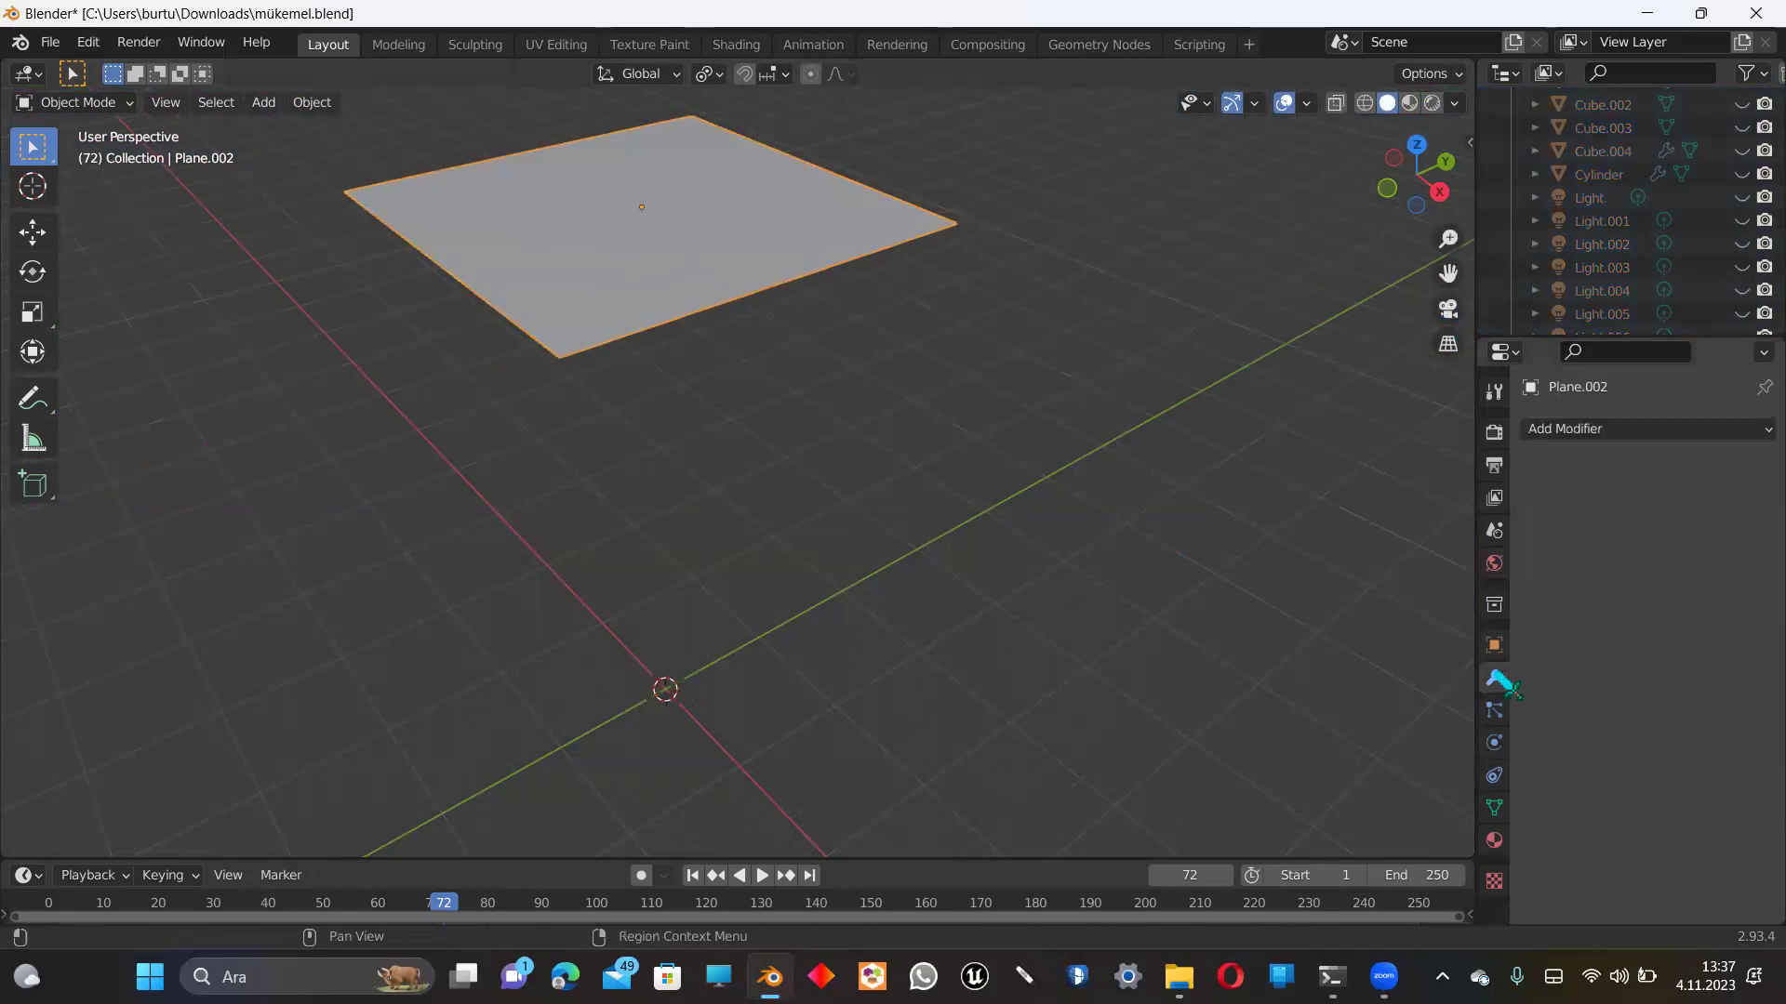
{"action": "key", "text": "Tab"}
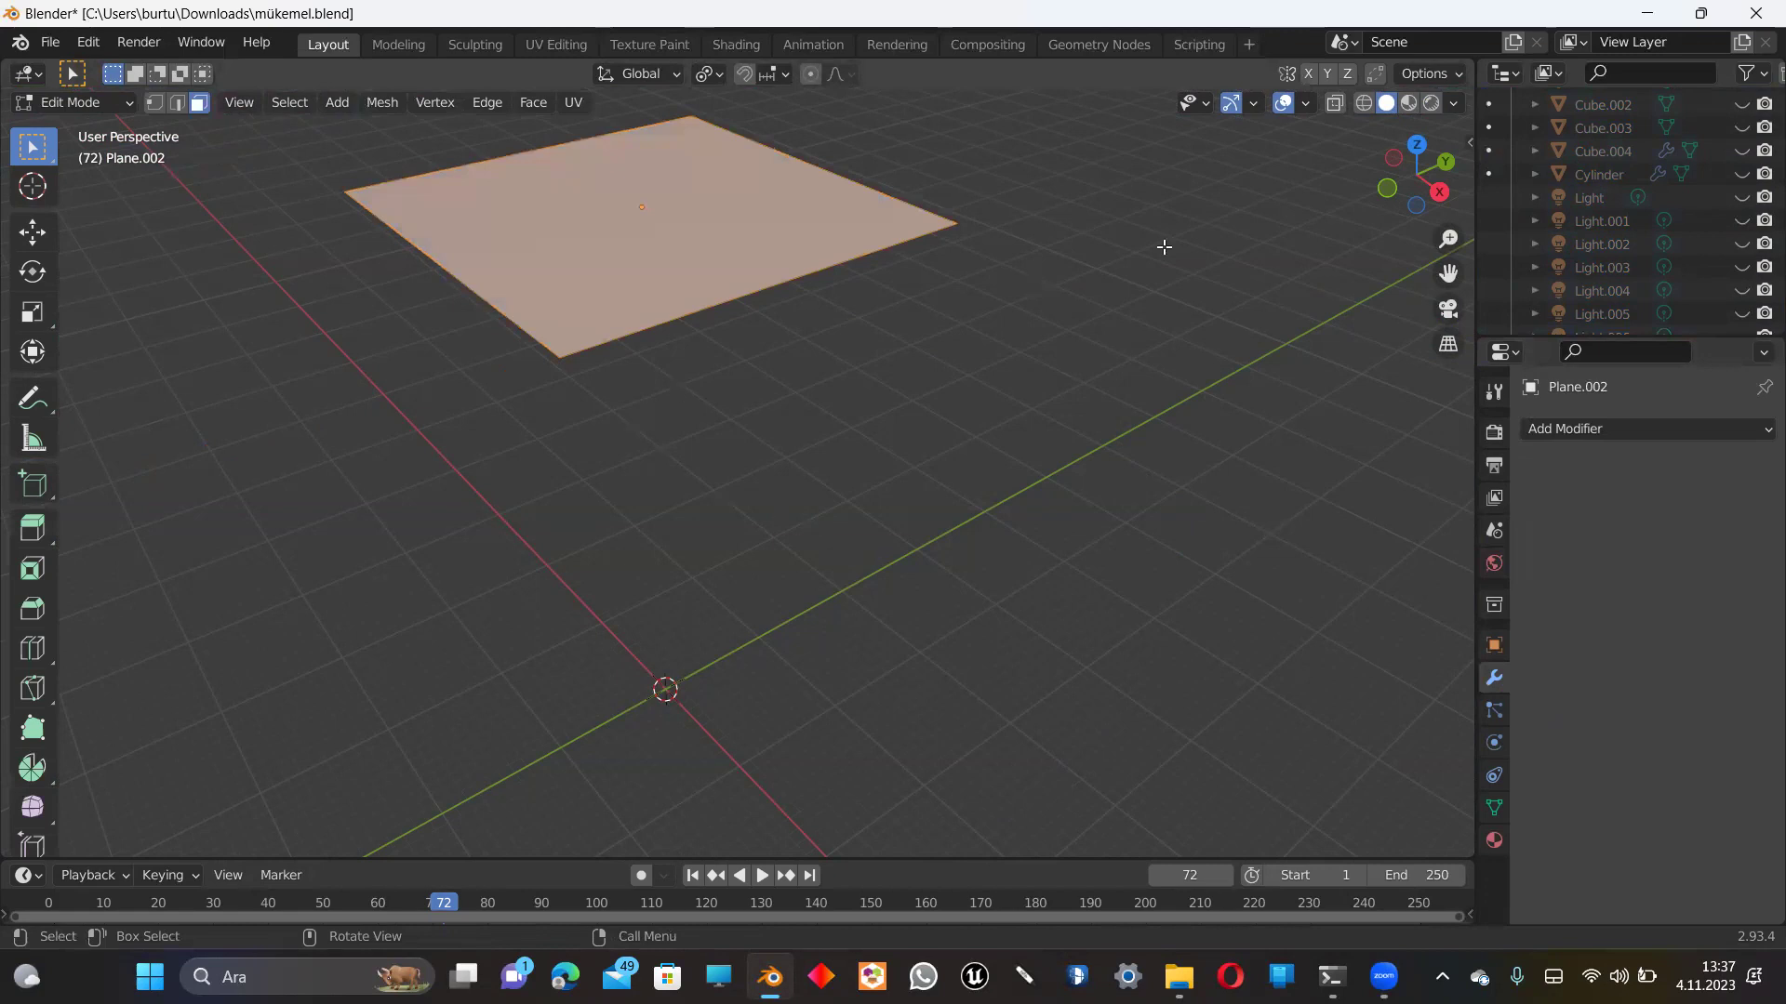
{"action": "right_click", "coordinate": [630, 237]}
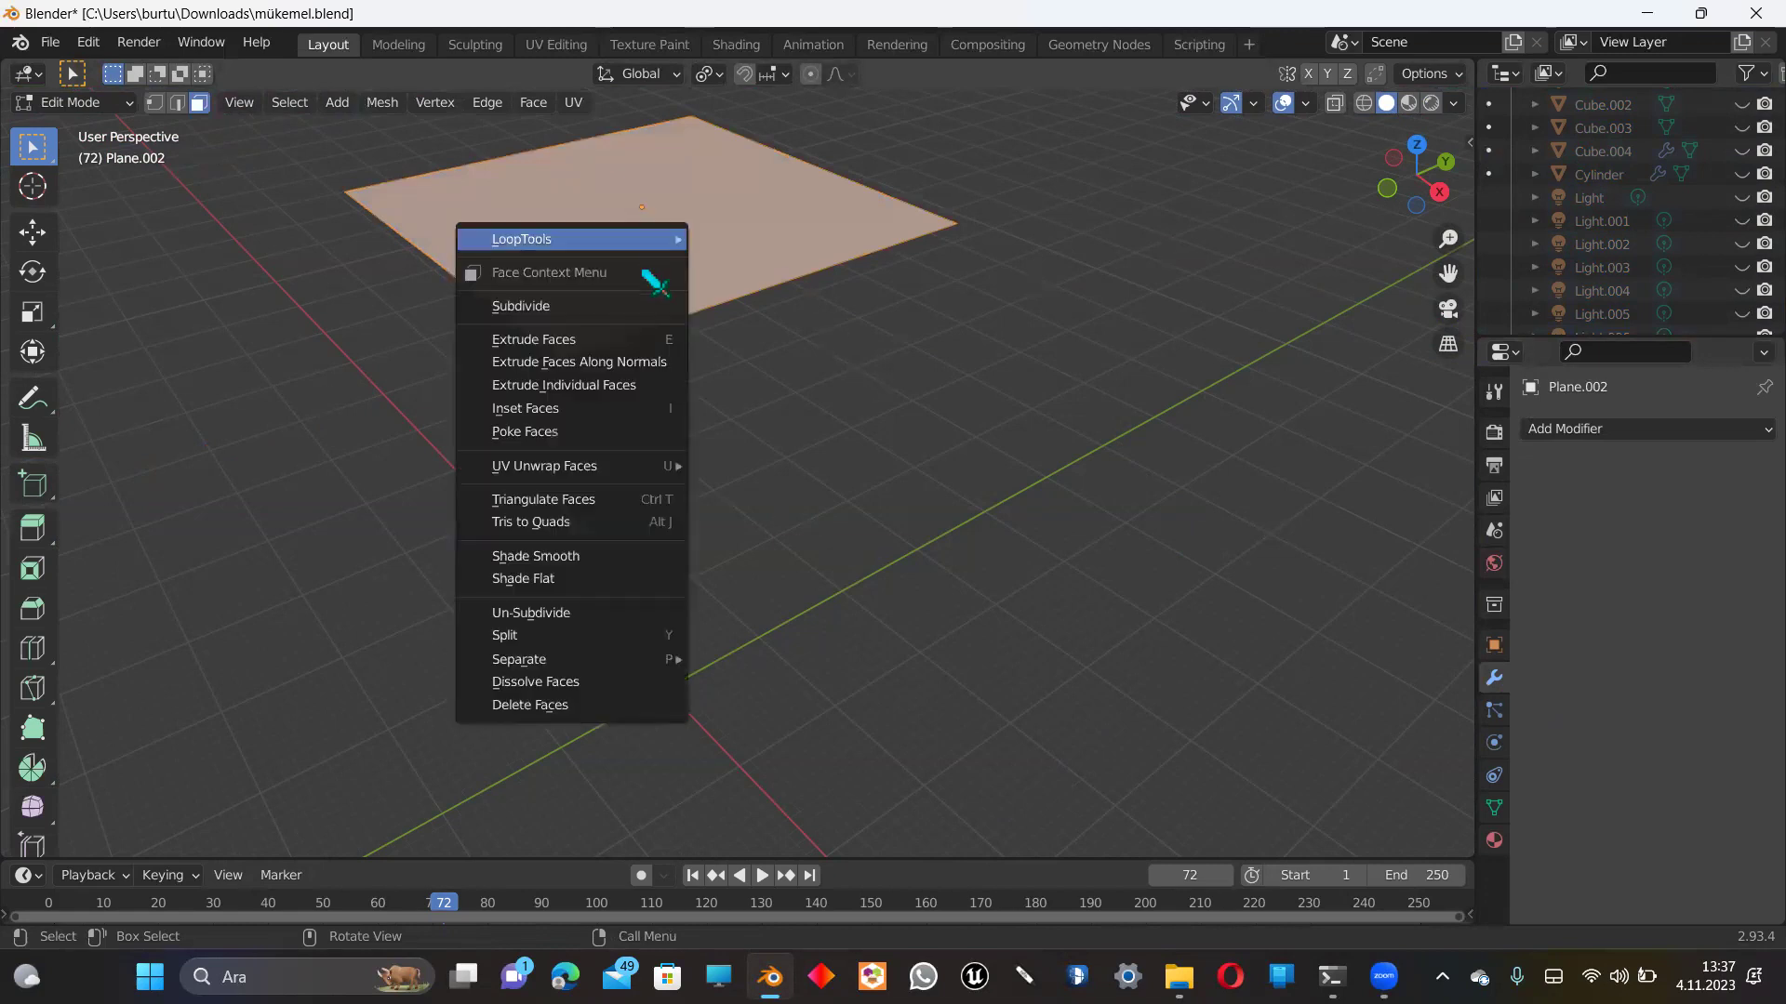
{"action": "left_click", "coordinate": [590, 303]}
{"action": "right_click", "coordinate": [588, 300]}
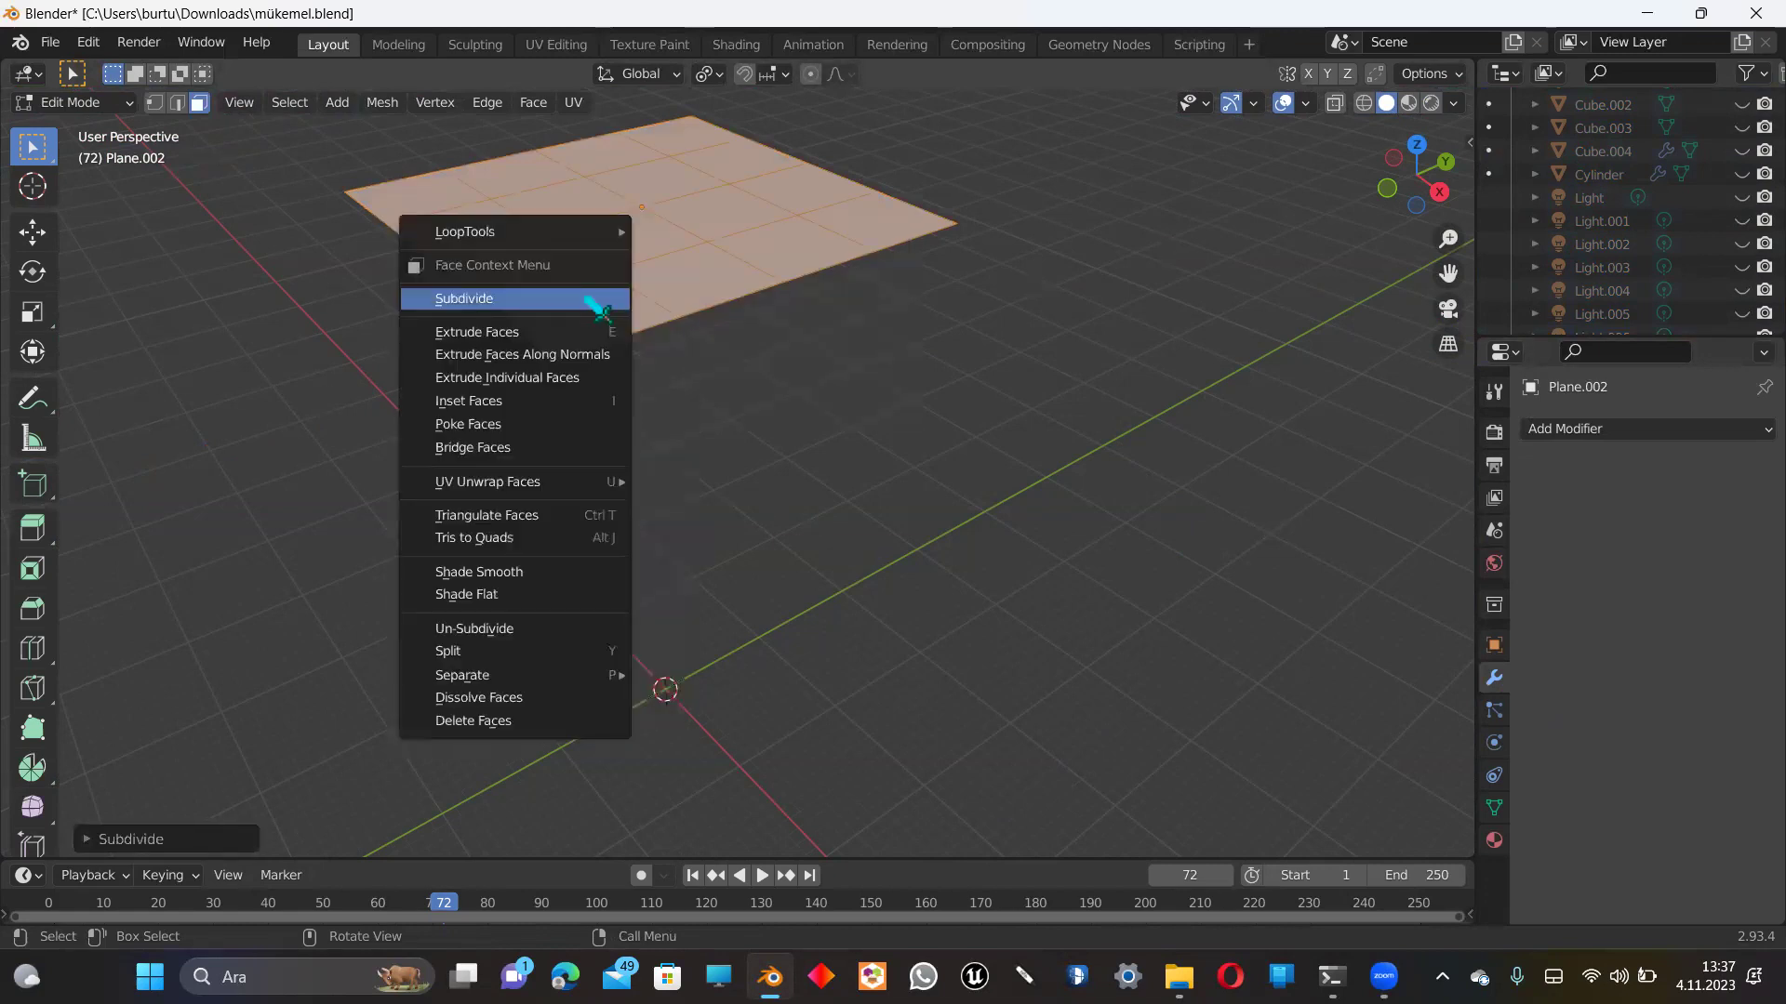
{"action": "left_click", "coordinate": [586, 300]}
{"action": "right_click", "coordinate": [586, 299]}
{"action": "left_click", "coordinate": [586, 299]}
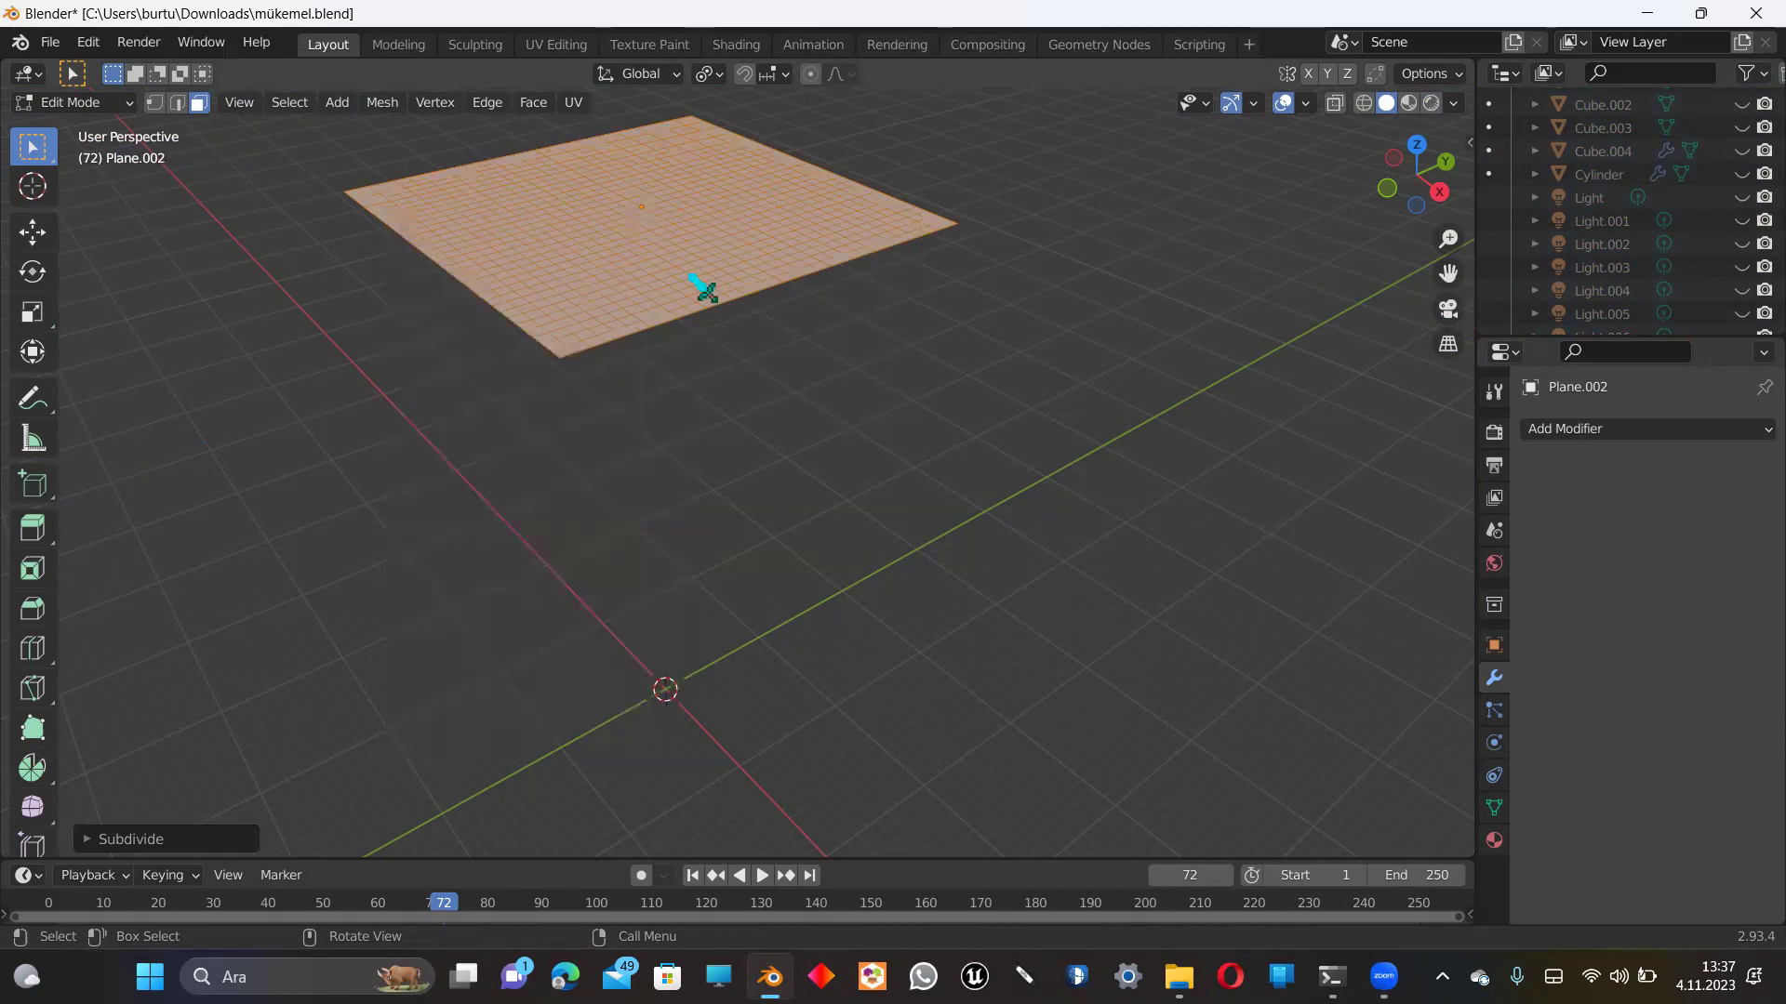
{"action": "key", "text": "Tab"}
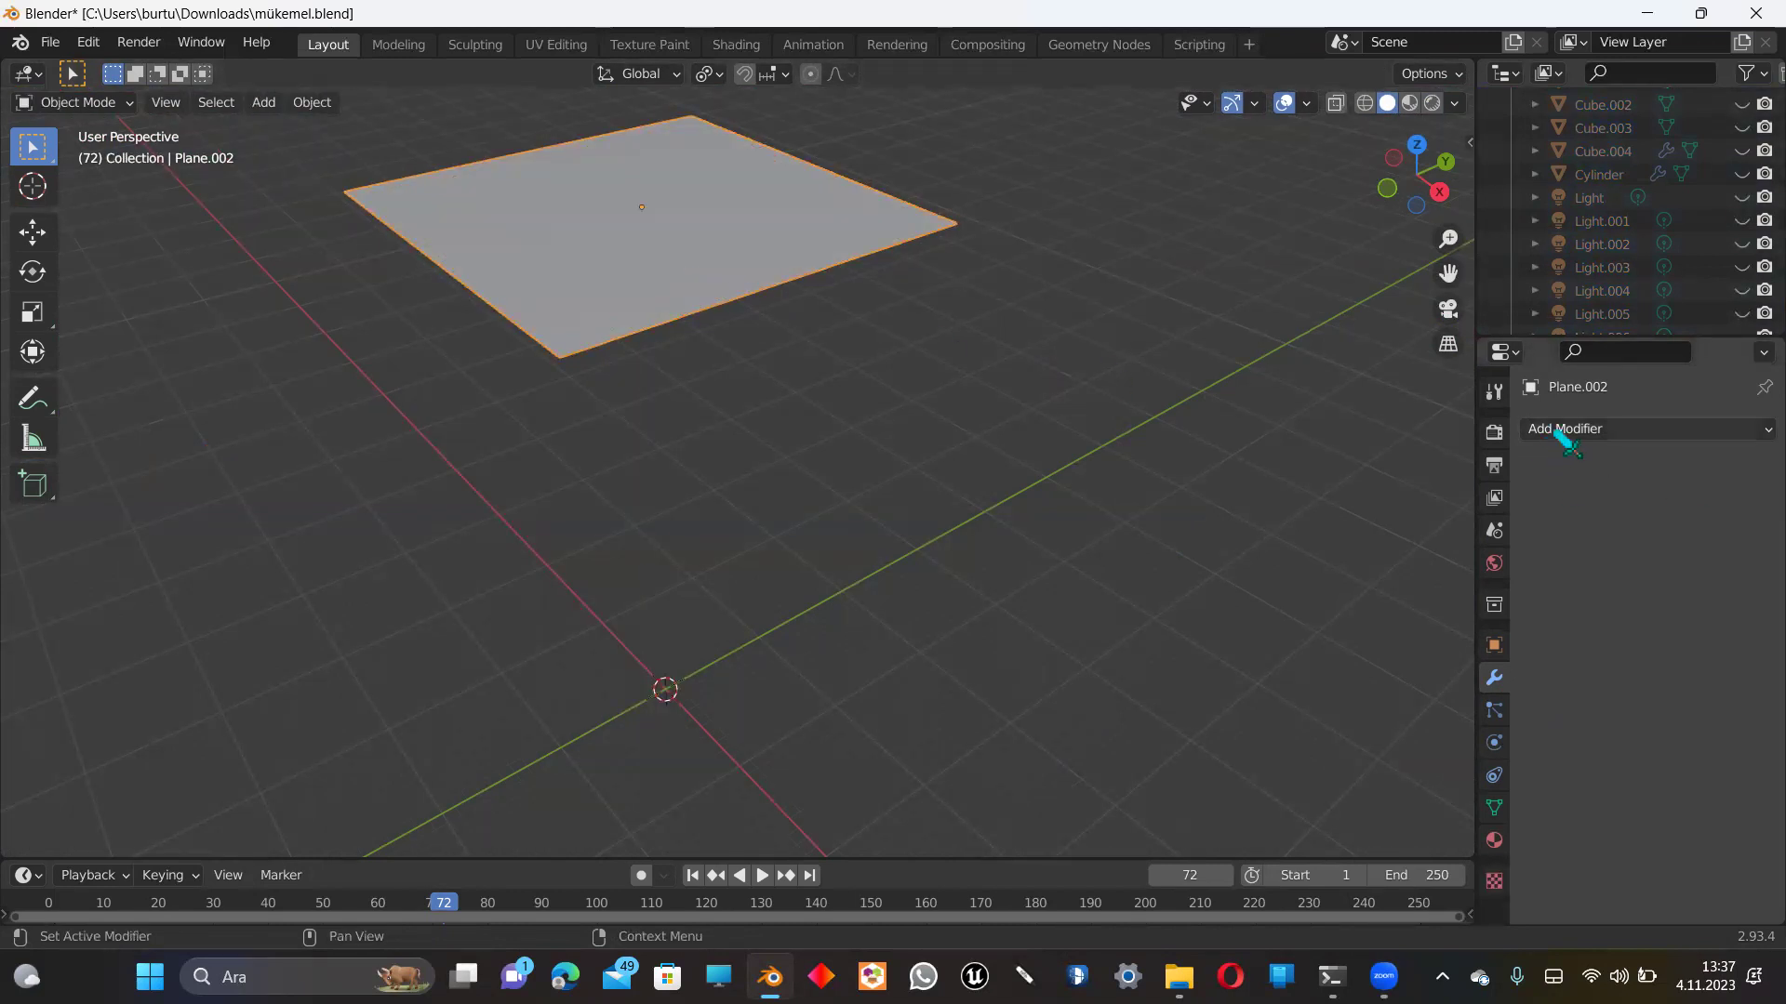
Step: Add Cloth physics to Plane.002, preview playback, and rewind to the start
{"action": "left_click", "coordinate": [1634, 430]}
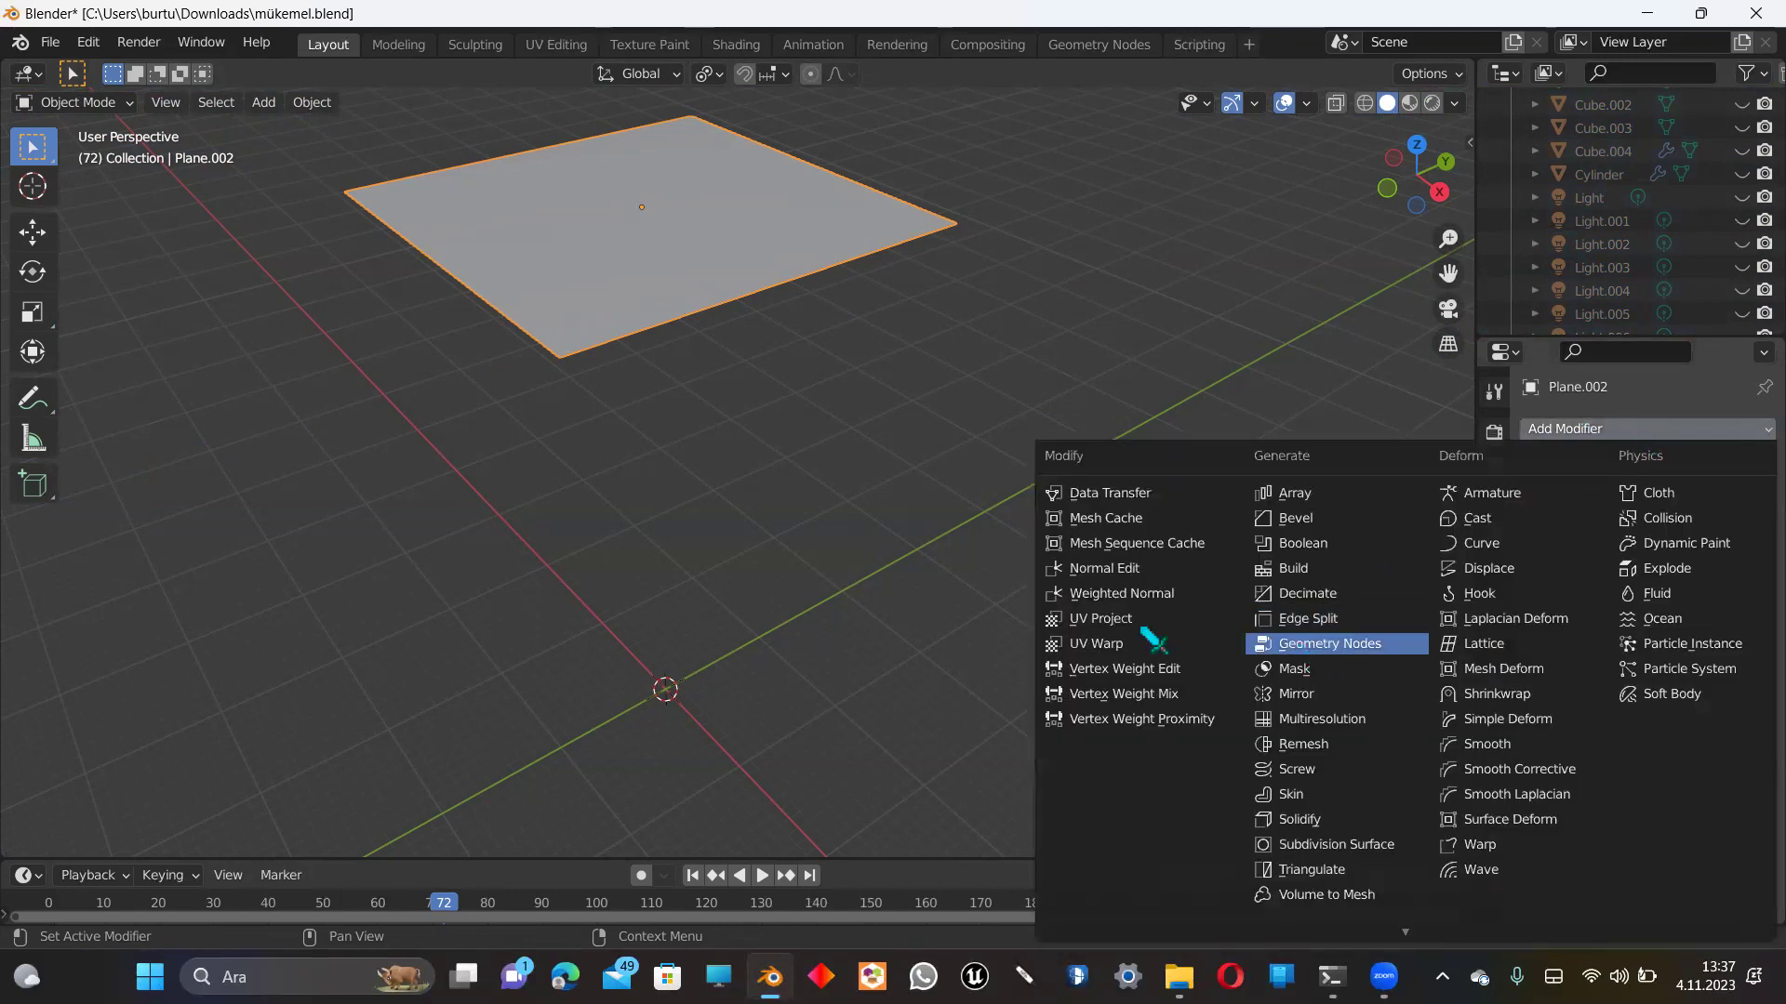
{"action": "left_click", "coordinate": [1494, 742]}
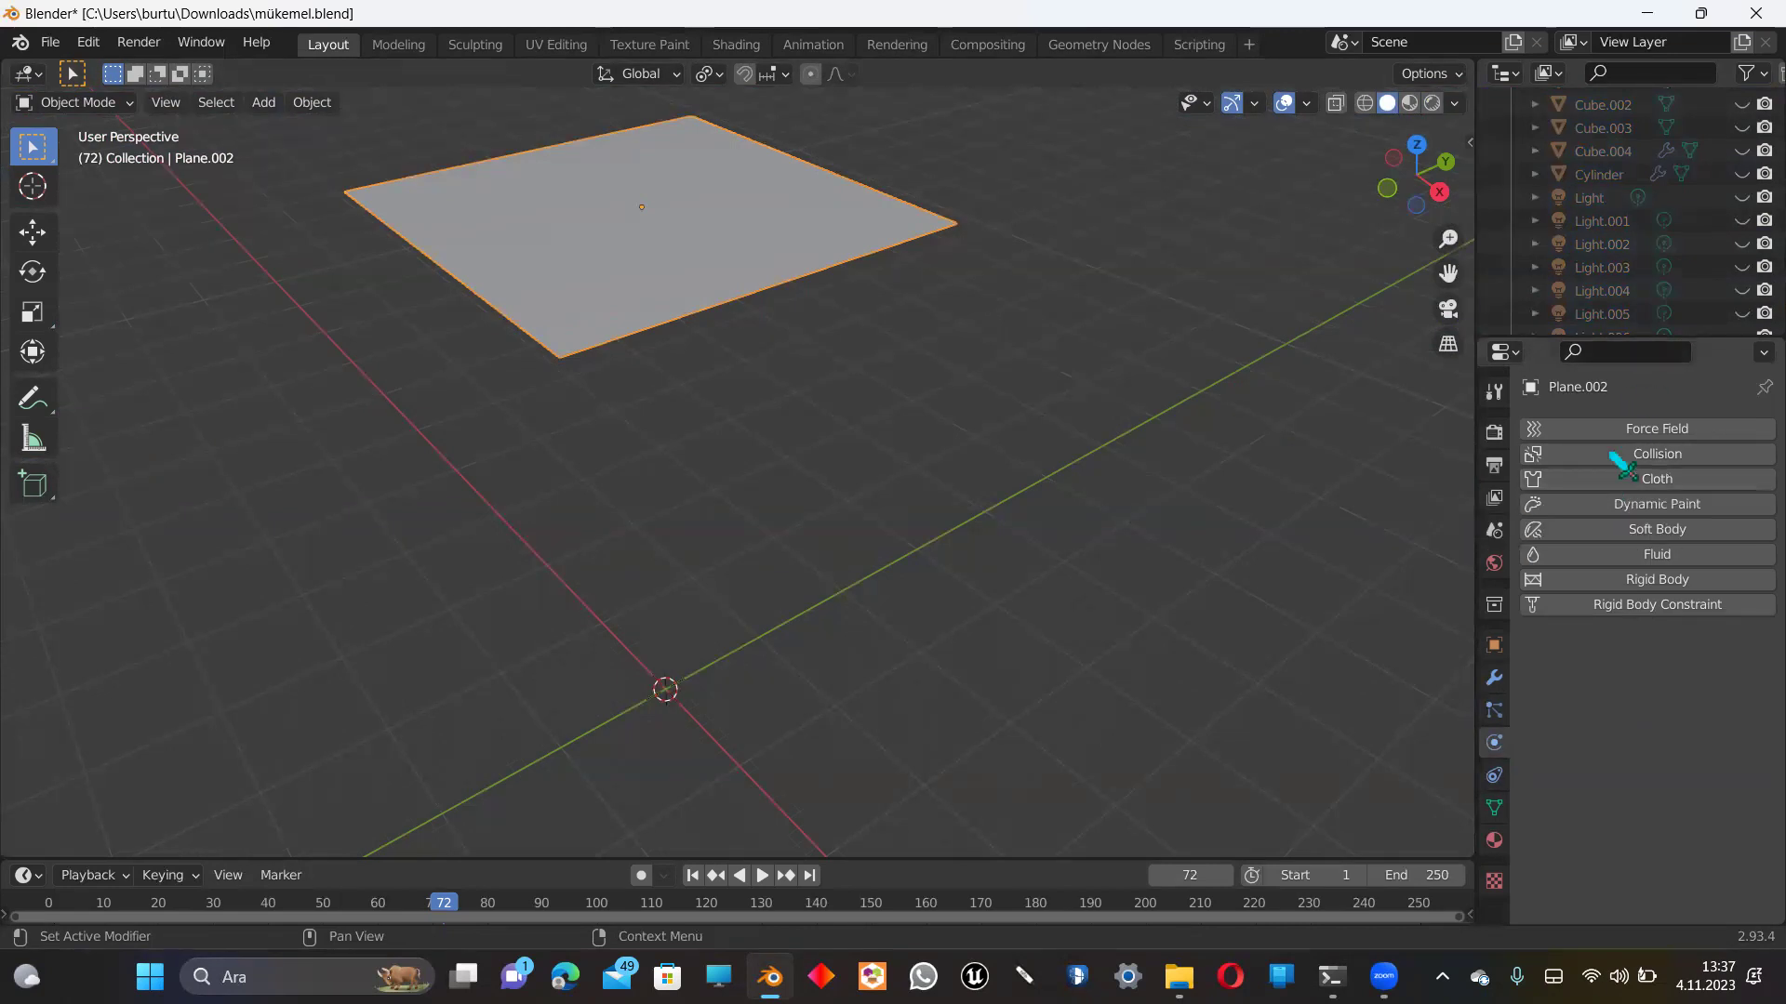
{"action": "left_click", "coordinate": [1638, 481]}
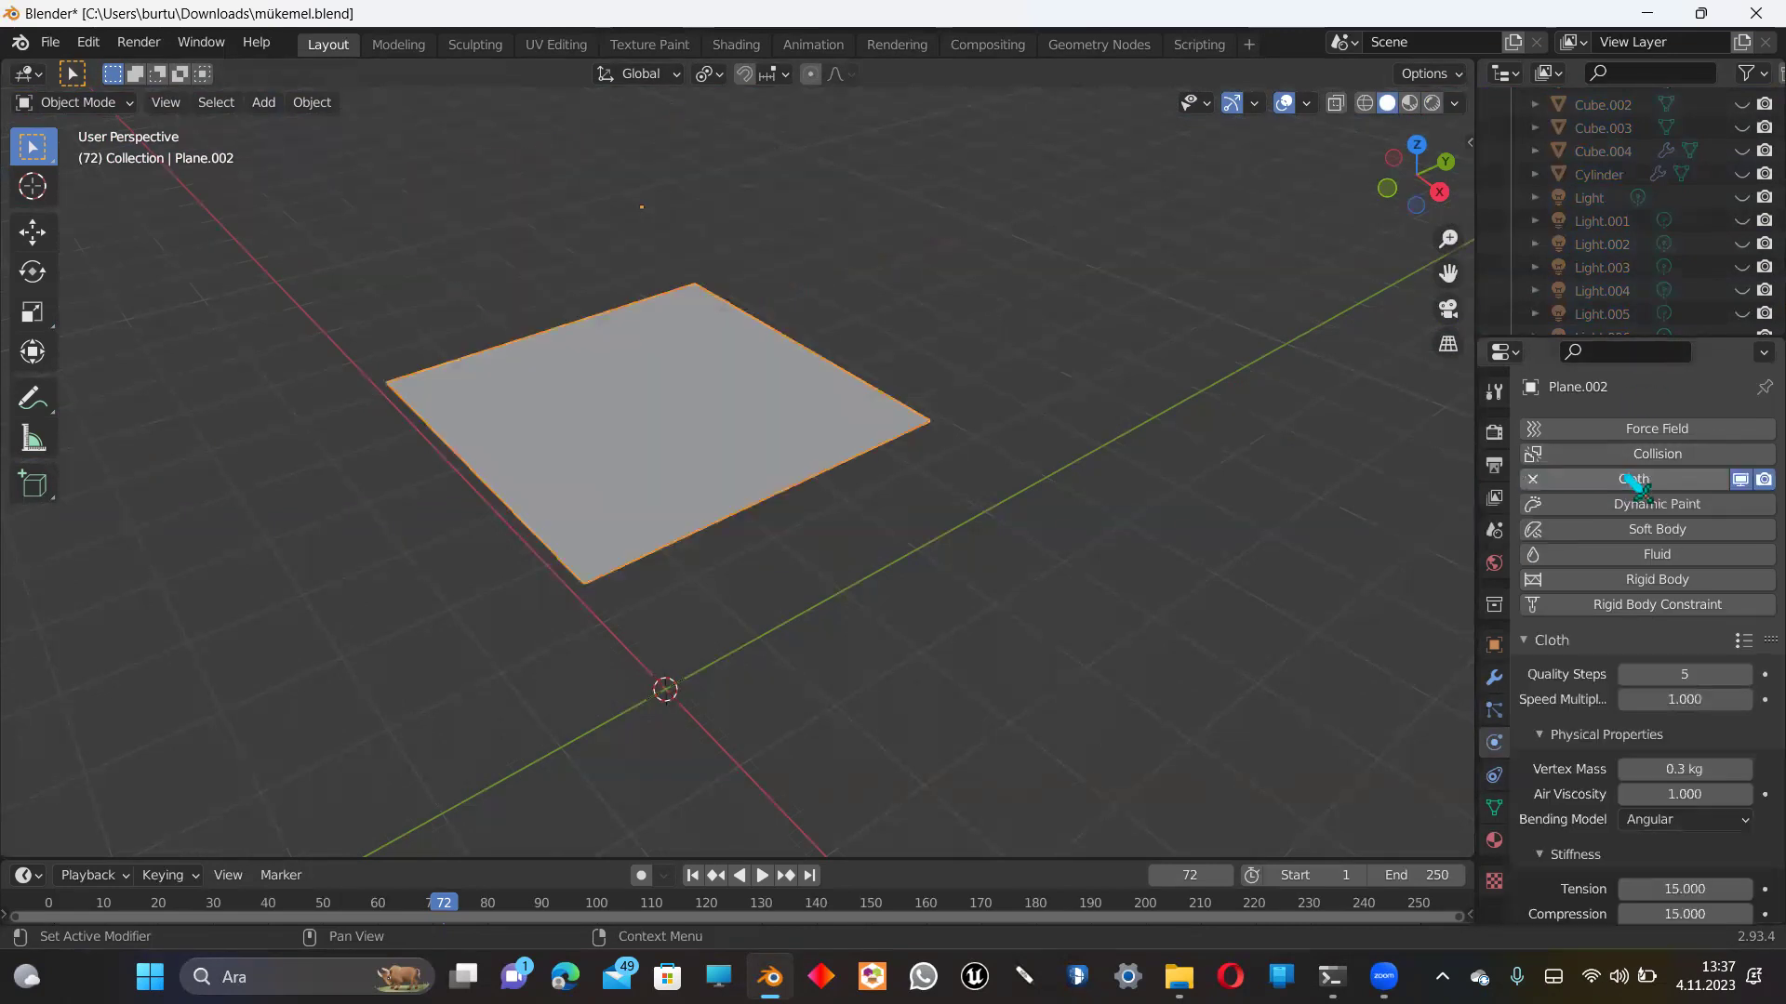
{"action": "key", "text": "space"}
{"action": "key", "text": "Escape"}
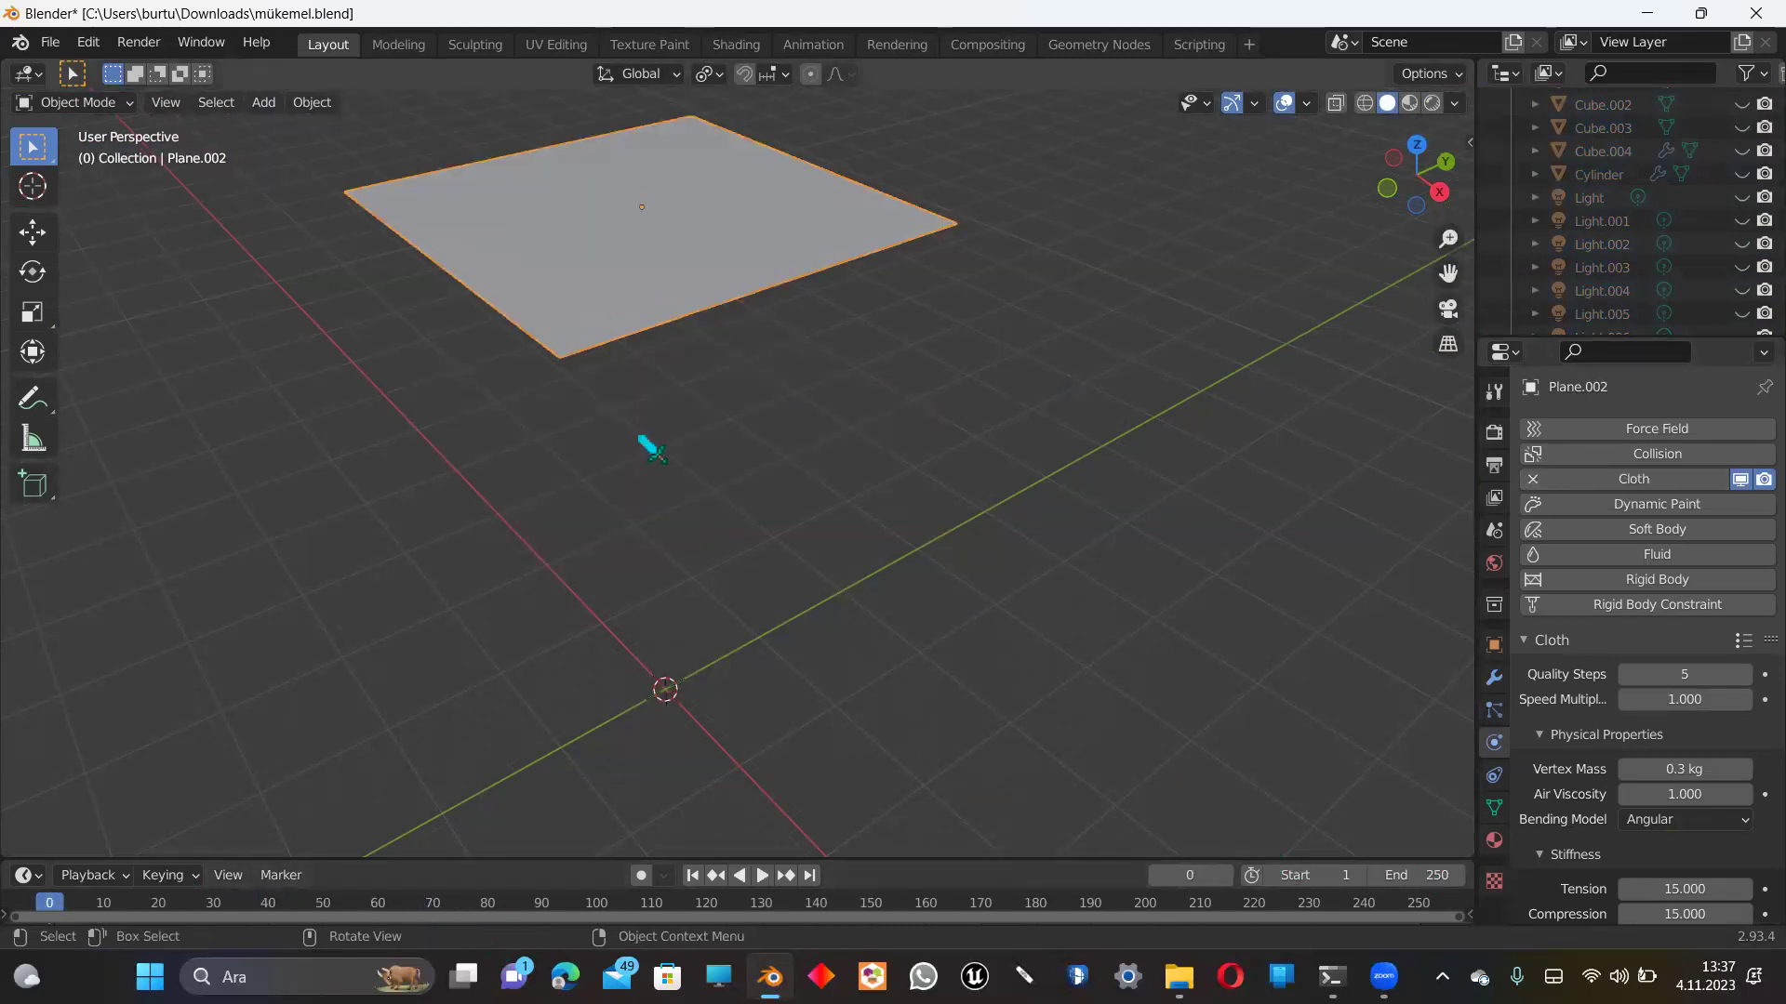
{"action": "key", "text": "shift+a"}
Step: Add a cube, scale it up about three times, and move it just below the plane
{"action": "left_click", "coordinate": [744, 450]}
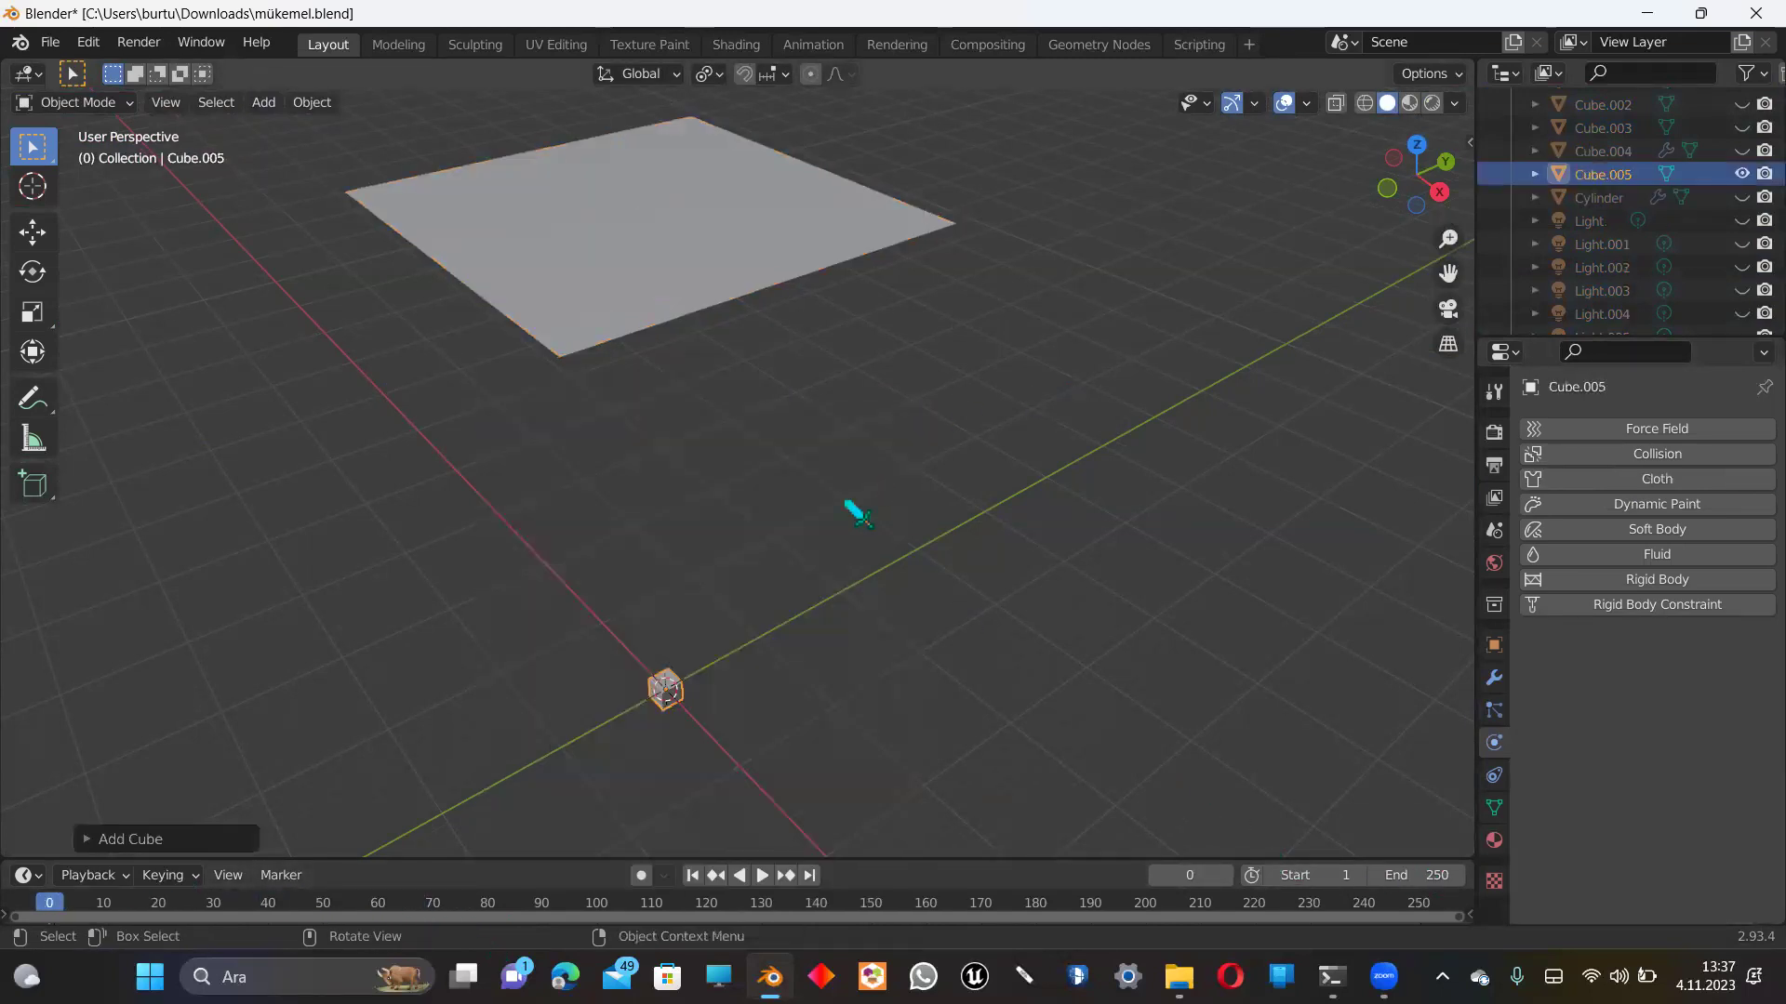
{"action": "key", "text": "s"}
{"action": "left_click", "coordinate": [1415, 617]}
{"action": "key", "text": "g"}
{"action": "key", "text": "z"}
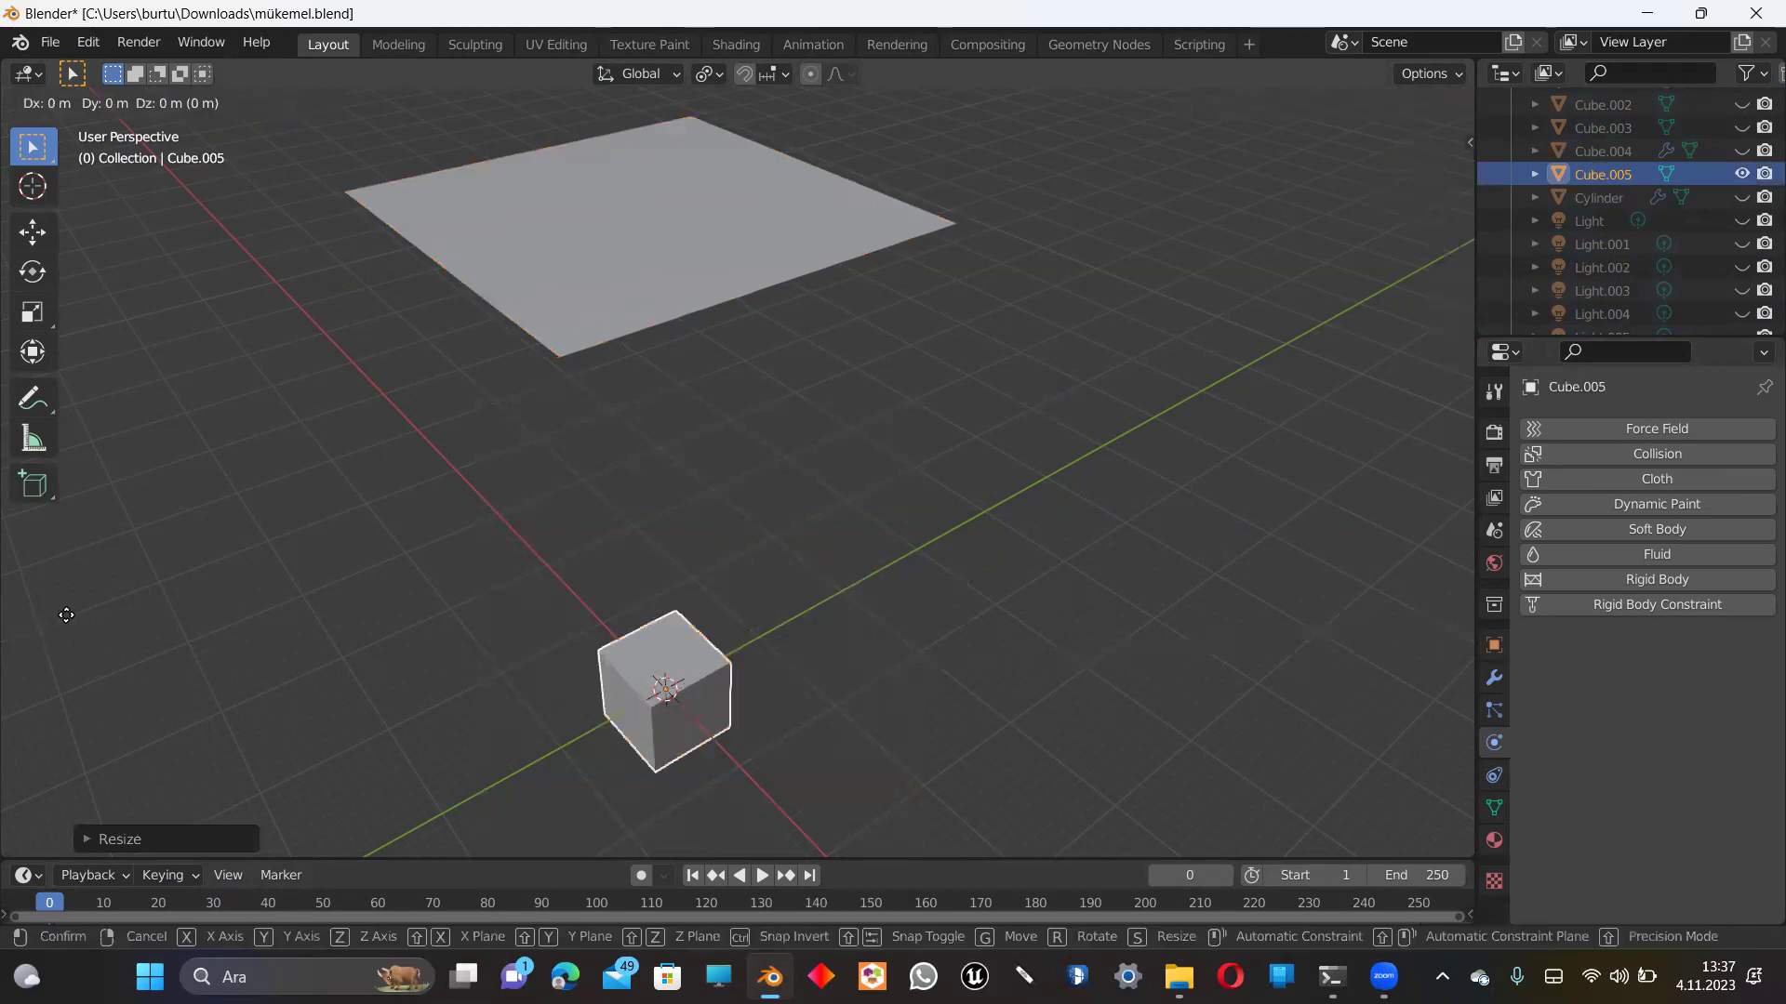
{"action": "left_click", "coordinate": [1347, 298]}
{"action": "mouse_move", "coordinate": [1414, 176]}
{"action": "left_mouse_down"}
{"action": "mouse_move", "coordinate": [1437, 186]}
{"action": "mouse_move", "coordinate": [1423, 181]}
{"action": "left_mouse_up"}
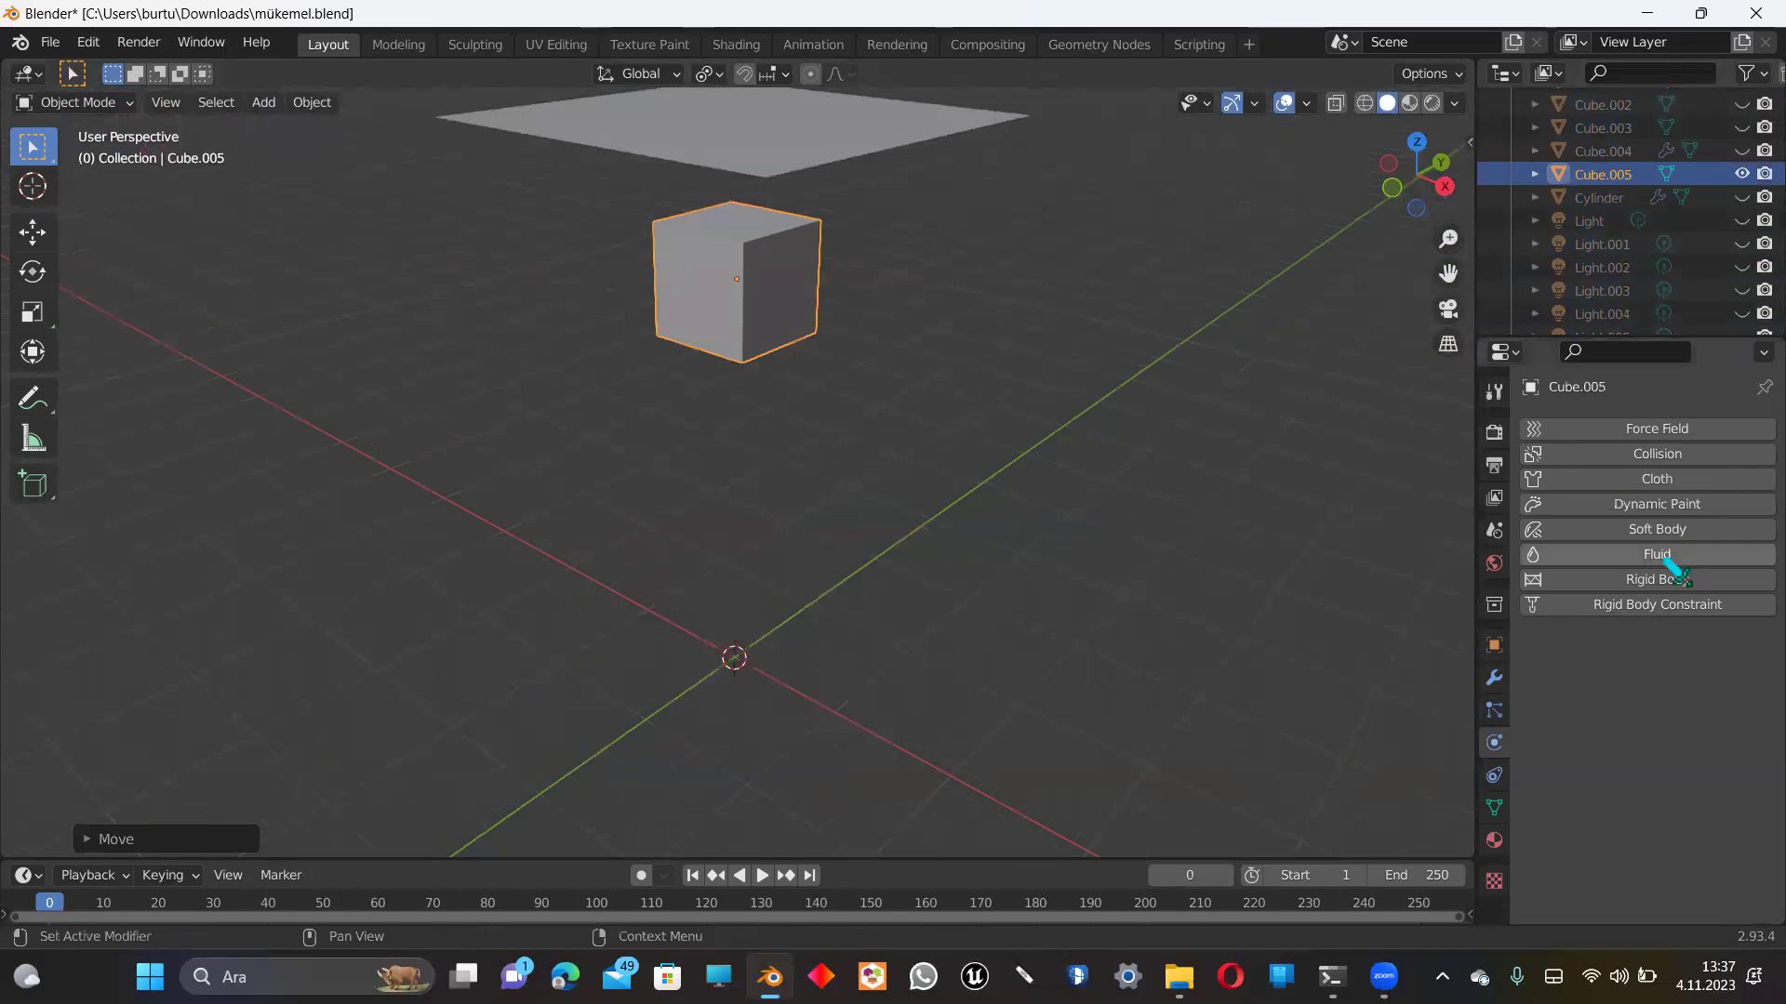
Step: Give the cube Collision physics and play the simulation until the cloth drapes over it
{"action": "left_click", "coordinate": [1596, 456]}
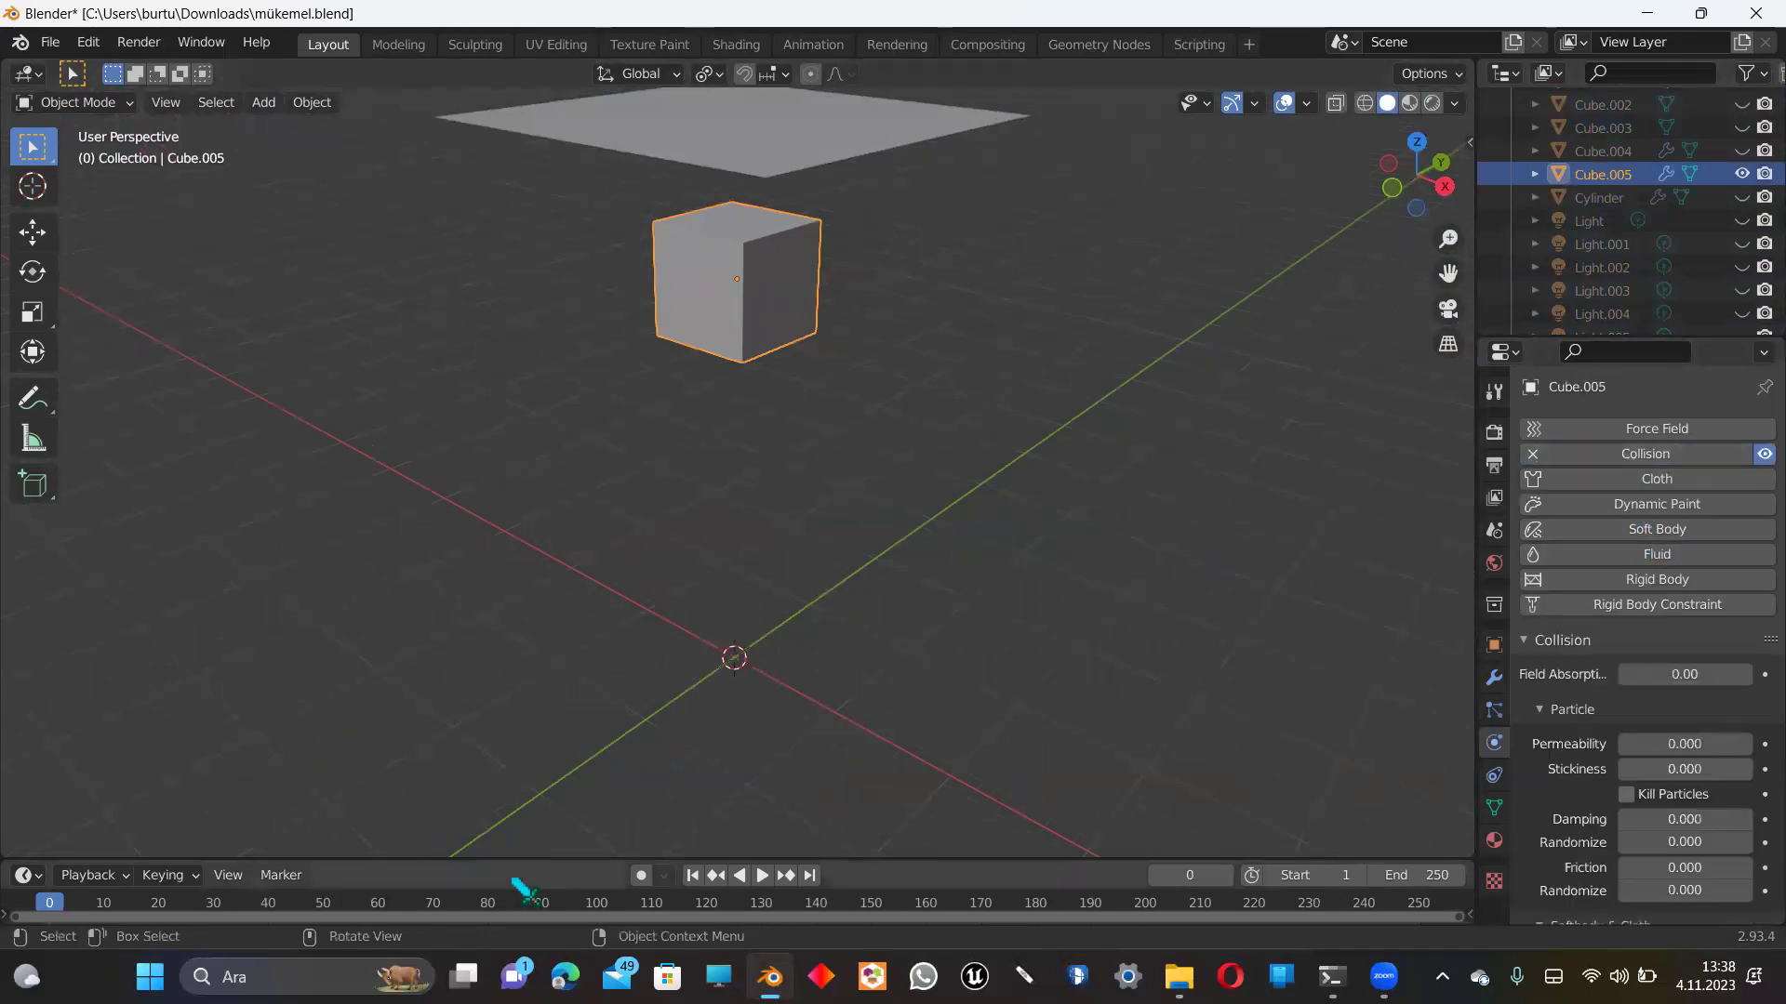
{"action": "left_click", "coordinate": [762, 875]}
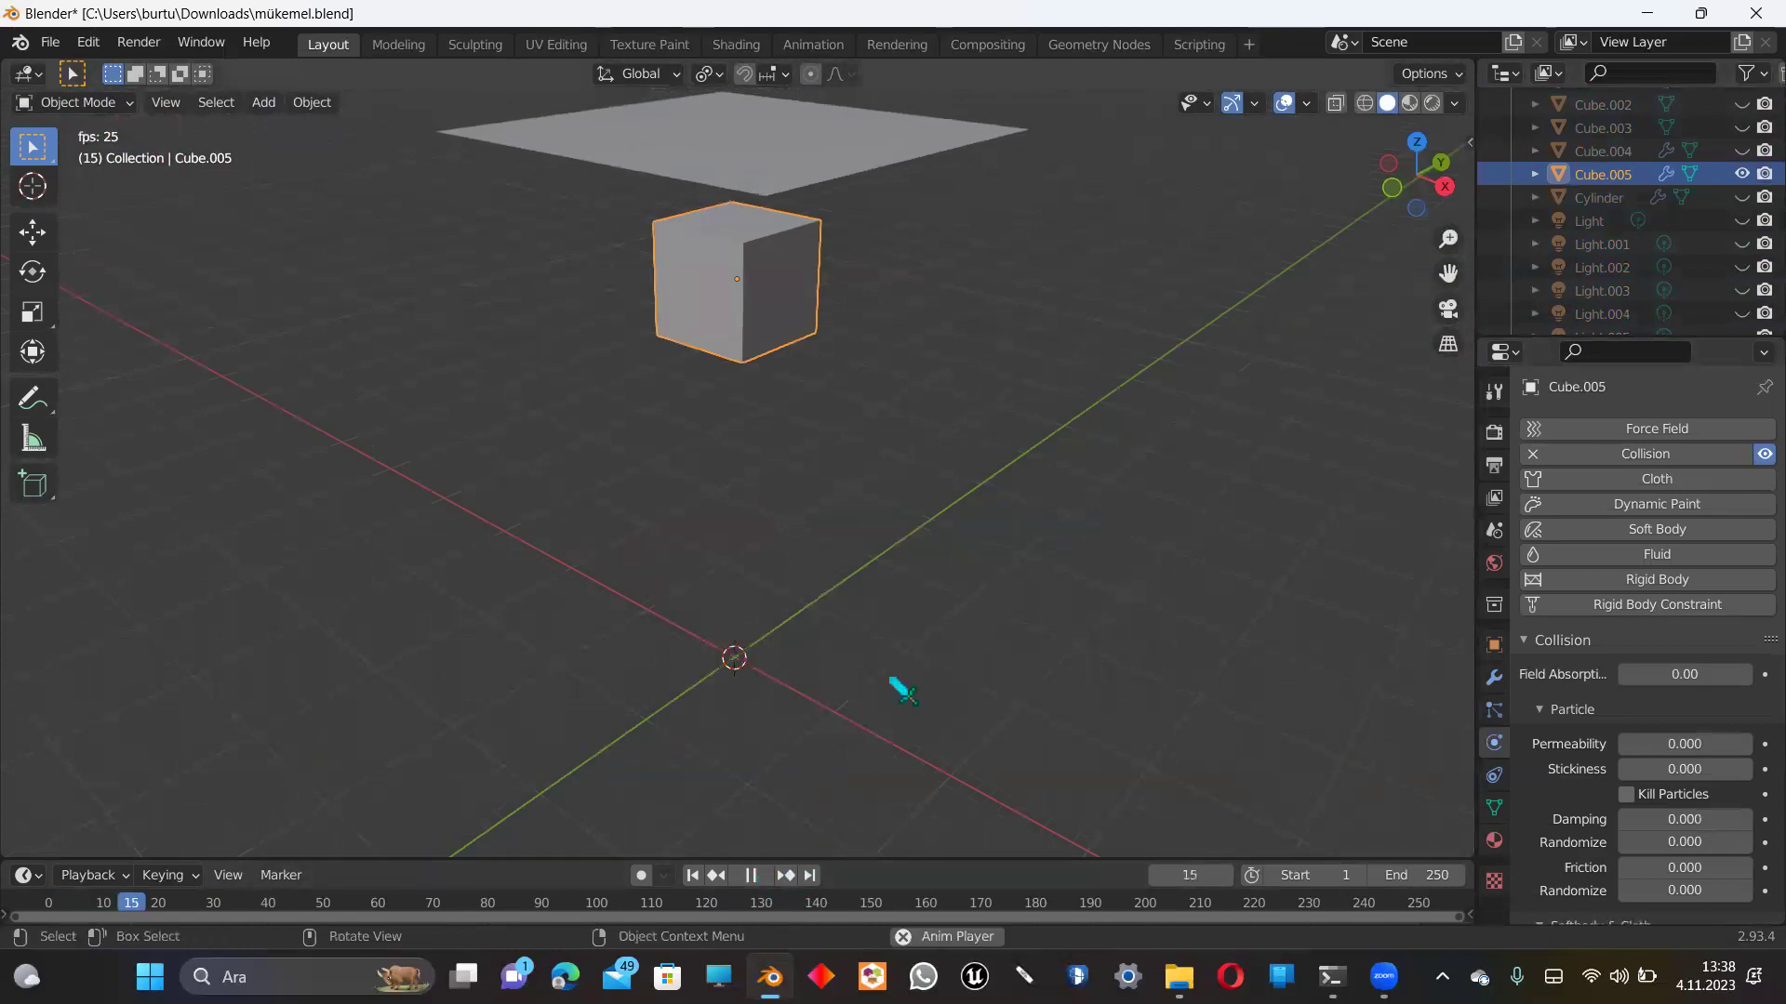
{"action": "mouse_move", "coordinate": [1416, 177]}
{"action": "left_mouse_down"}
{"action": "mouse_move", "coordinate": [1376, 200]}
{"action": "mouse_move", "coordinate": [897, 279]}
{"action": "left_mouse_up"}
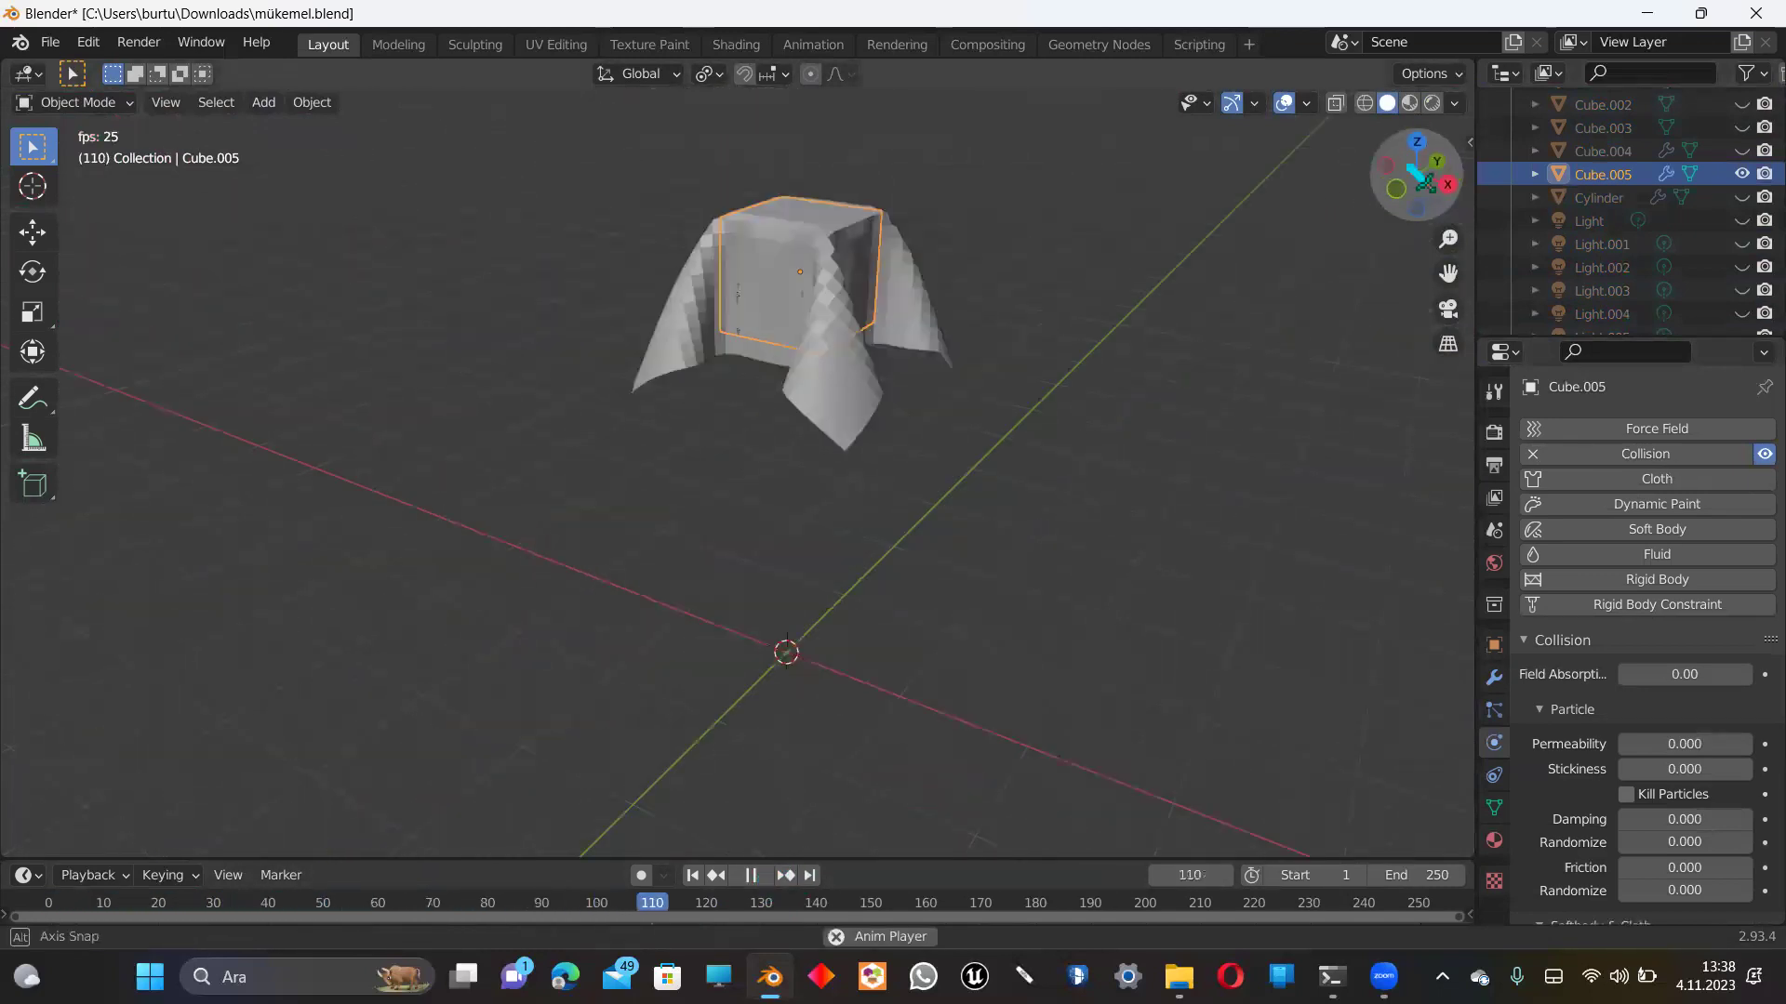
{"action": "key", "text": "space"}
Step: Apply Shade Smooth to the draped cloth plane and view its modifiers close up
{"action": "left_click", "coordinate": [834, 360]}
{"action": "right_click", "coordinate": [910, 321]}
{"action": "left_click", "coordinate": [907, 310]}
{"action": "left_click_drag", "start_coordinate": [1444, 287], "coordinate": [968, 407]}
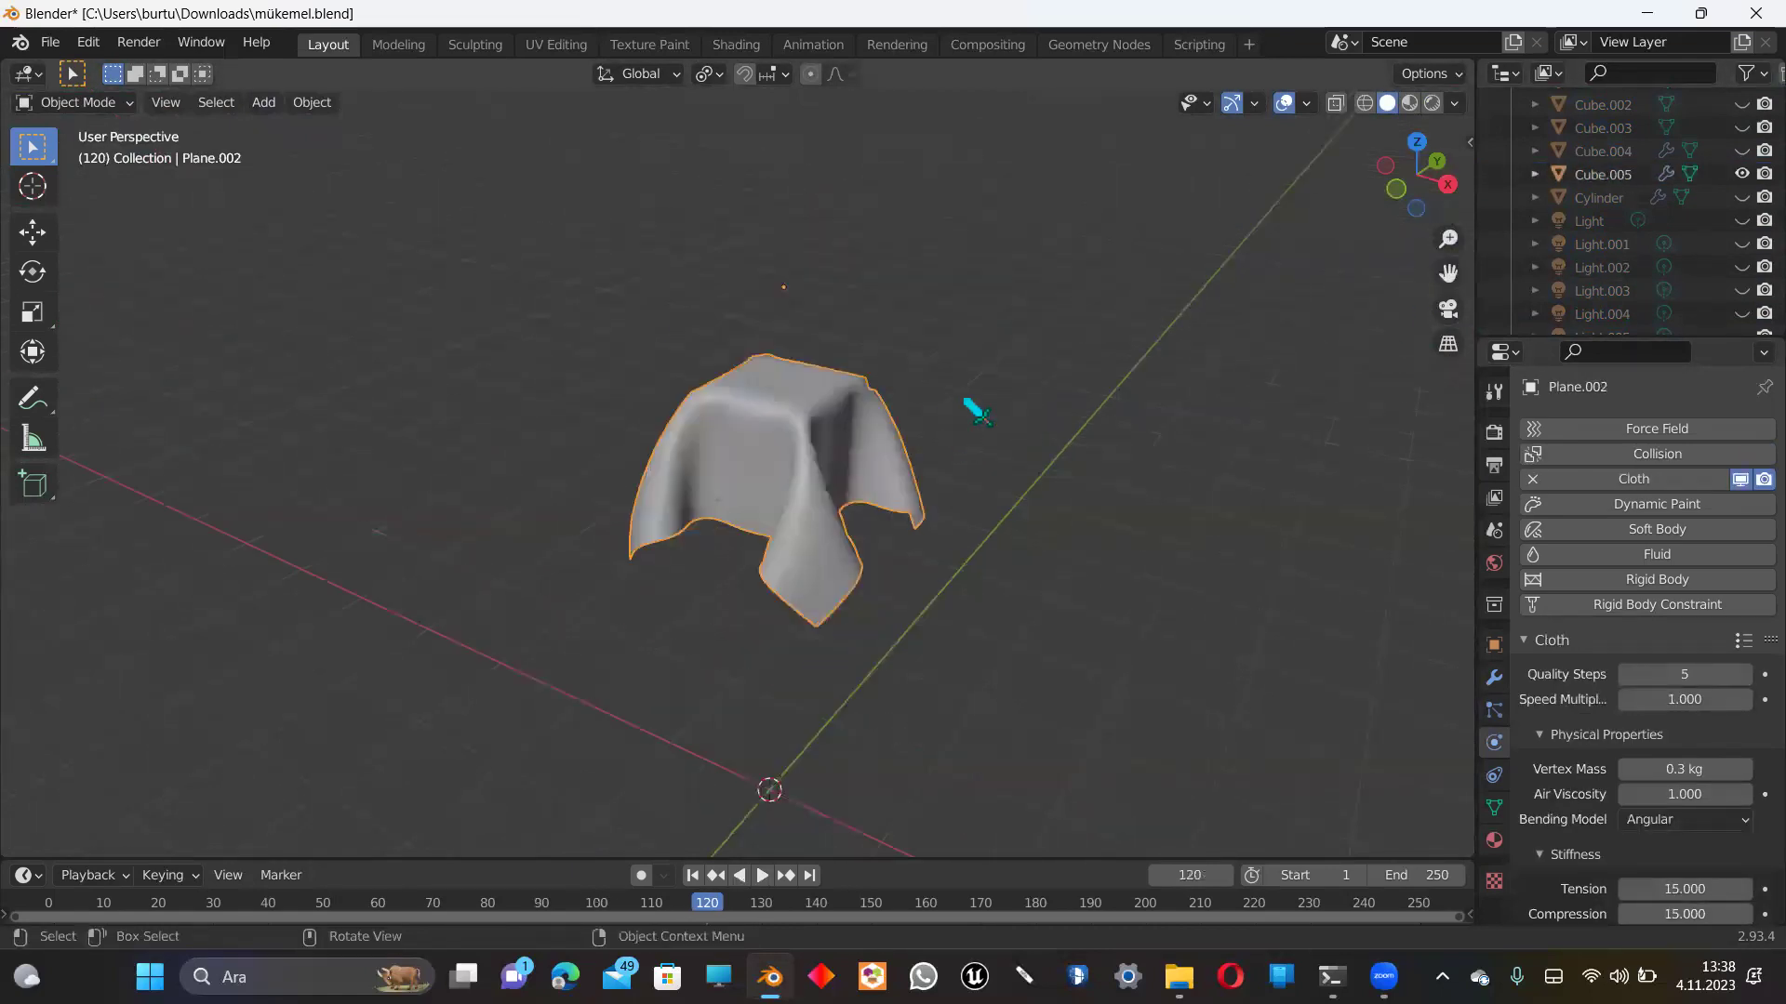
{"action": "scroll", "coordinate": [968, 406], "scroll_direction": "up", "scroll_amount": 5}
{"action": "left_click_drag", "start_coordinate": [1415, 176], "coordinate": [1302, 278]}
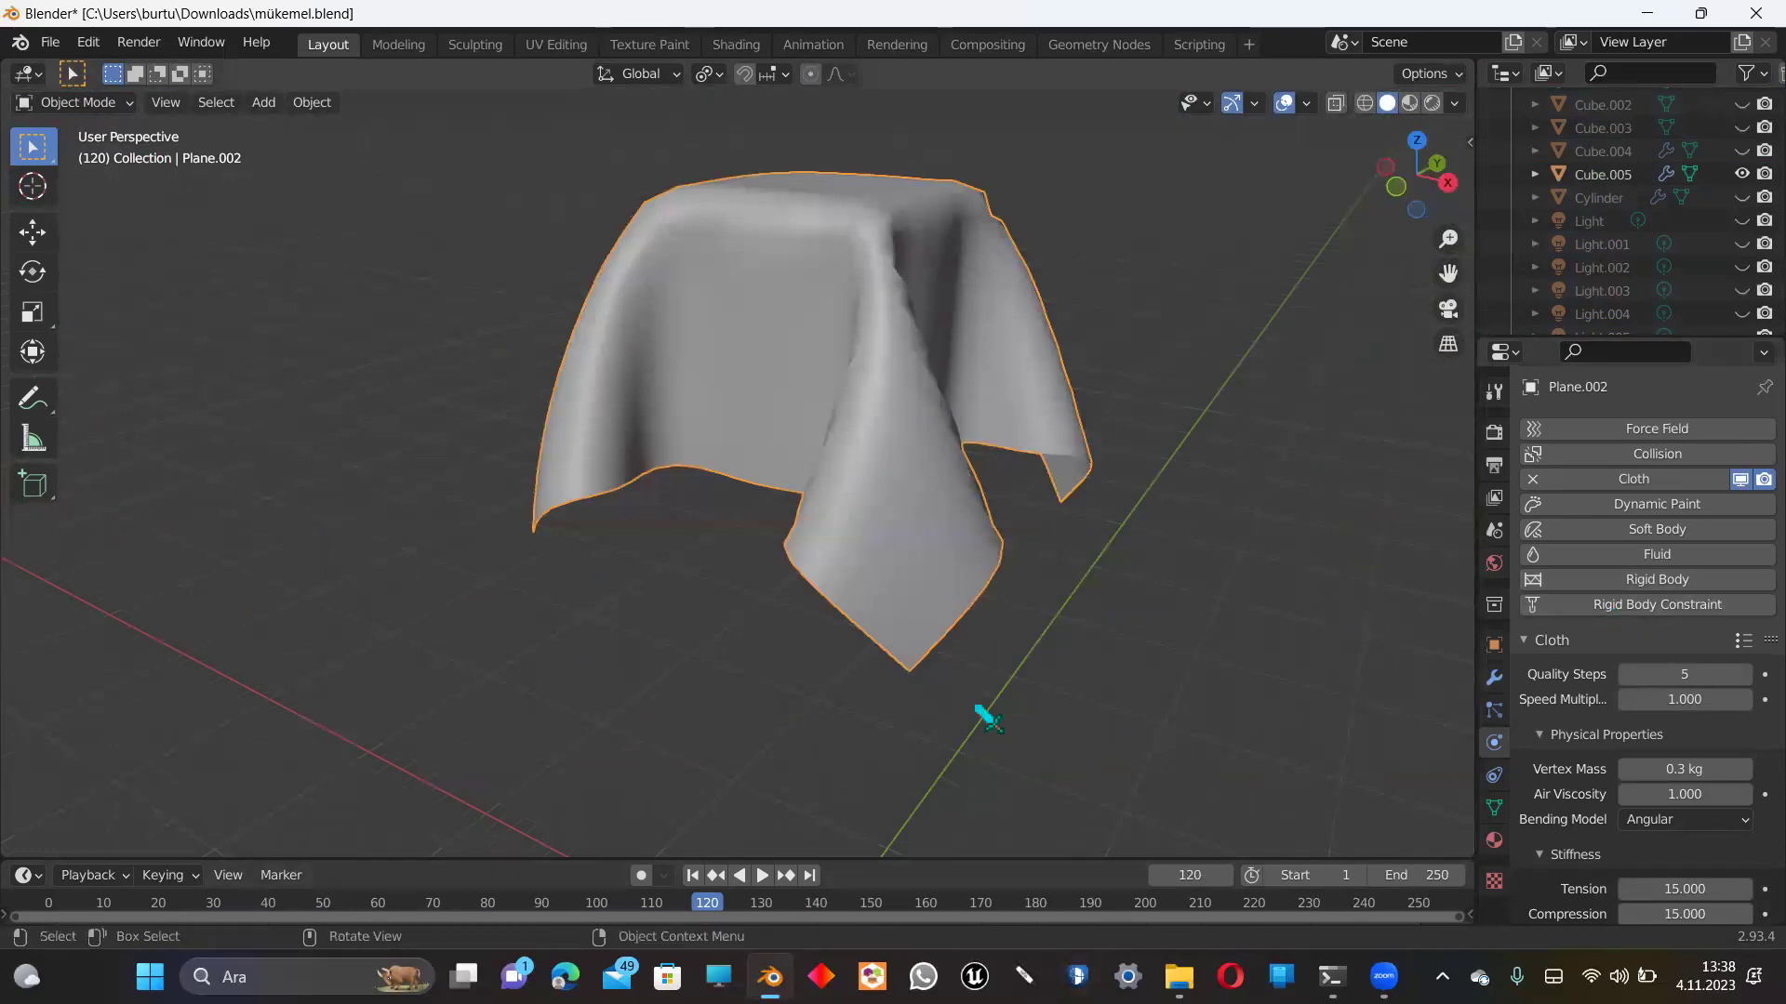
{"action": "left_click", "coordinate": [1493, 677]}
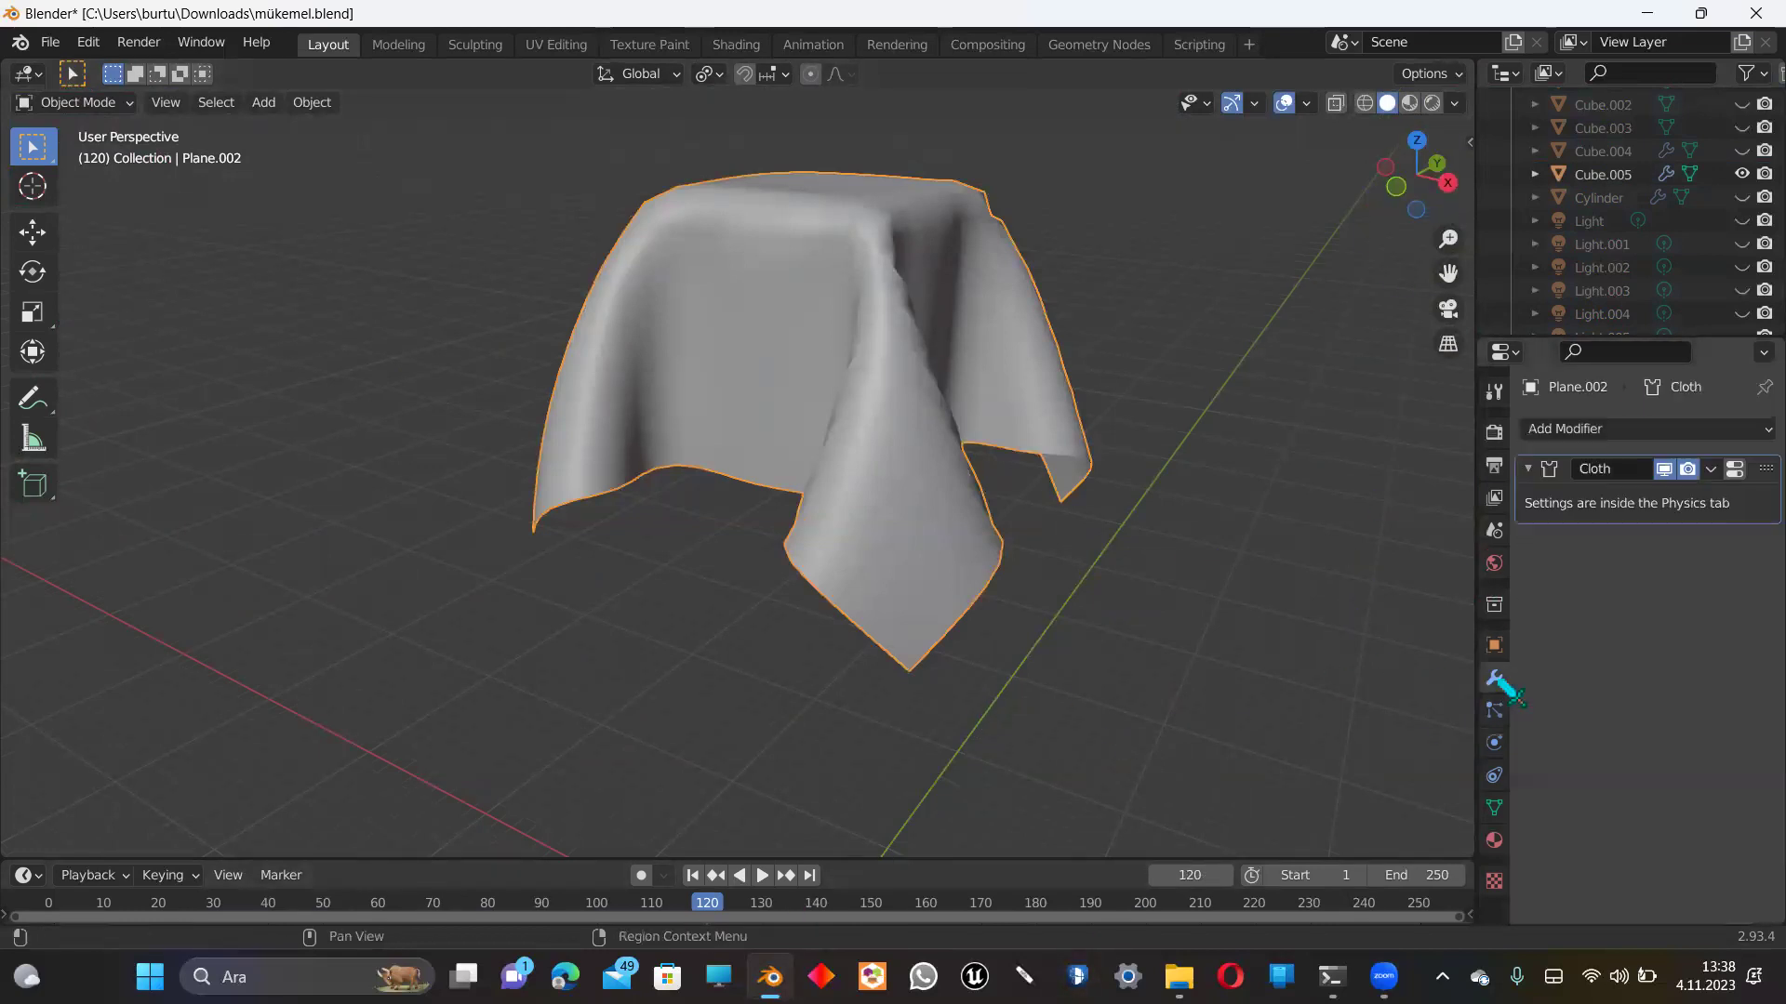
Step: Apply the Cloth modifier on Plane.002 and replay to confirm the shape stays fixed
{"action": "left_click", "coordinate": [1710, 469]}
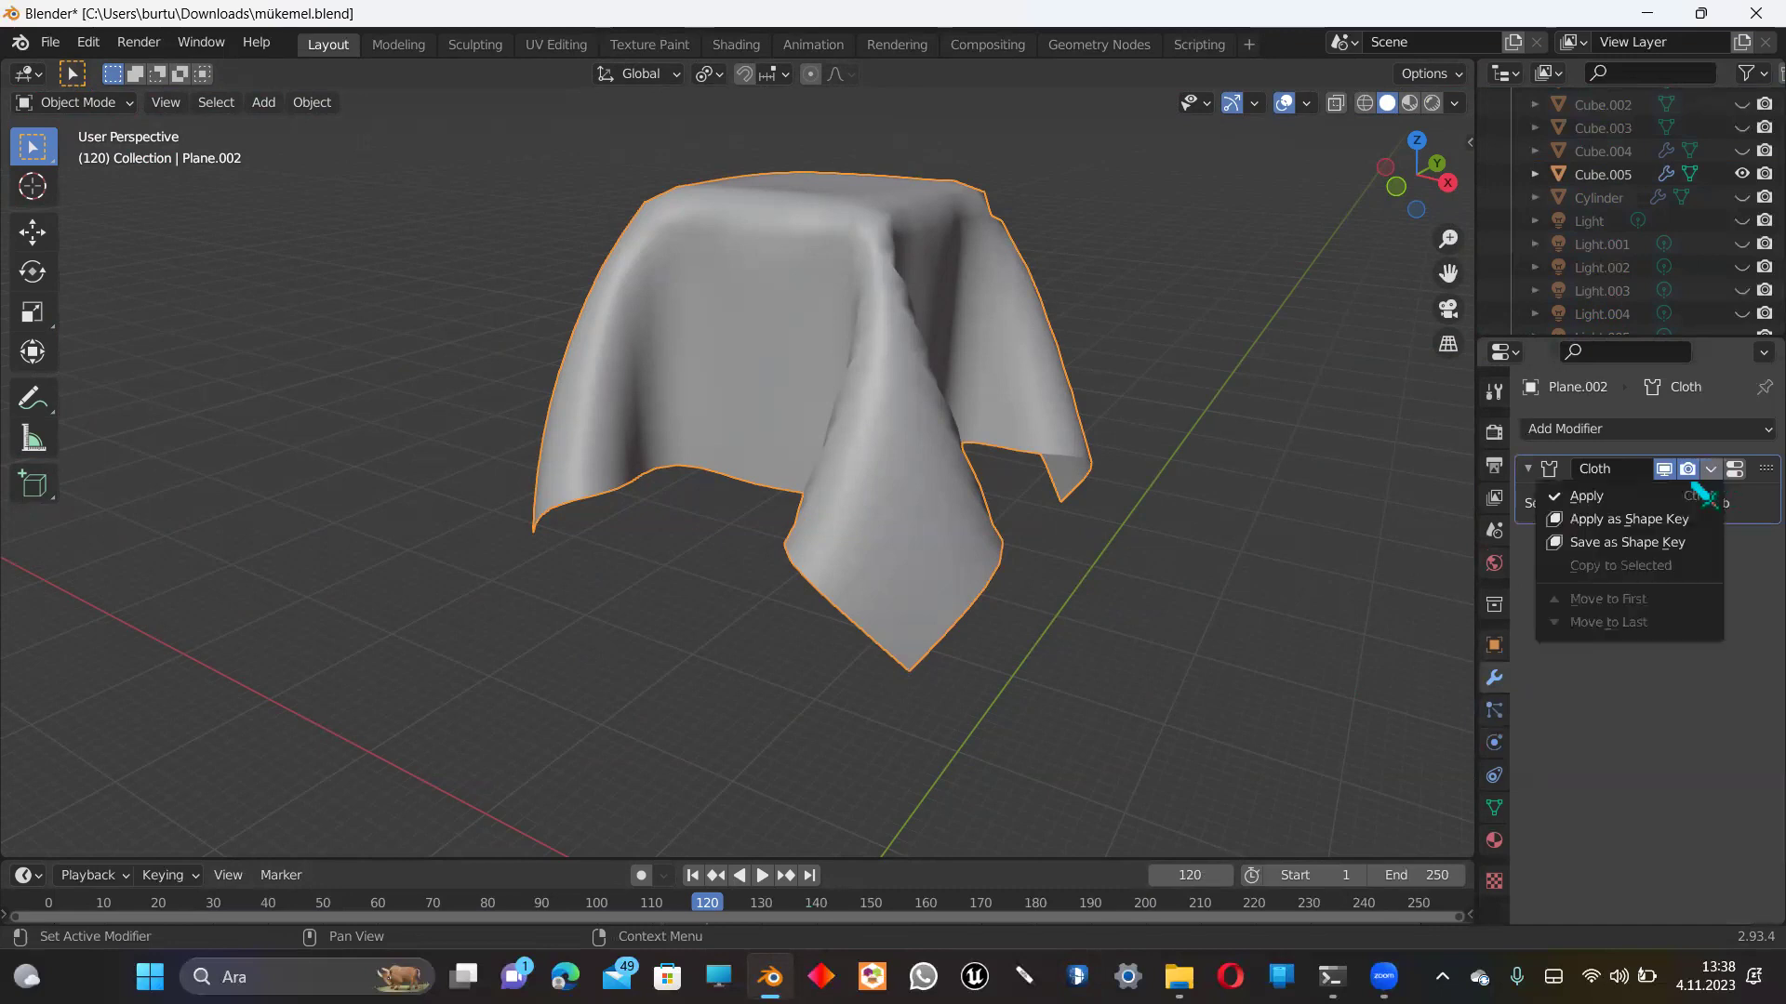
{"action": "left_click", "coordinate": [1669, 500]}
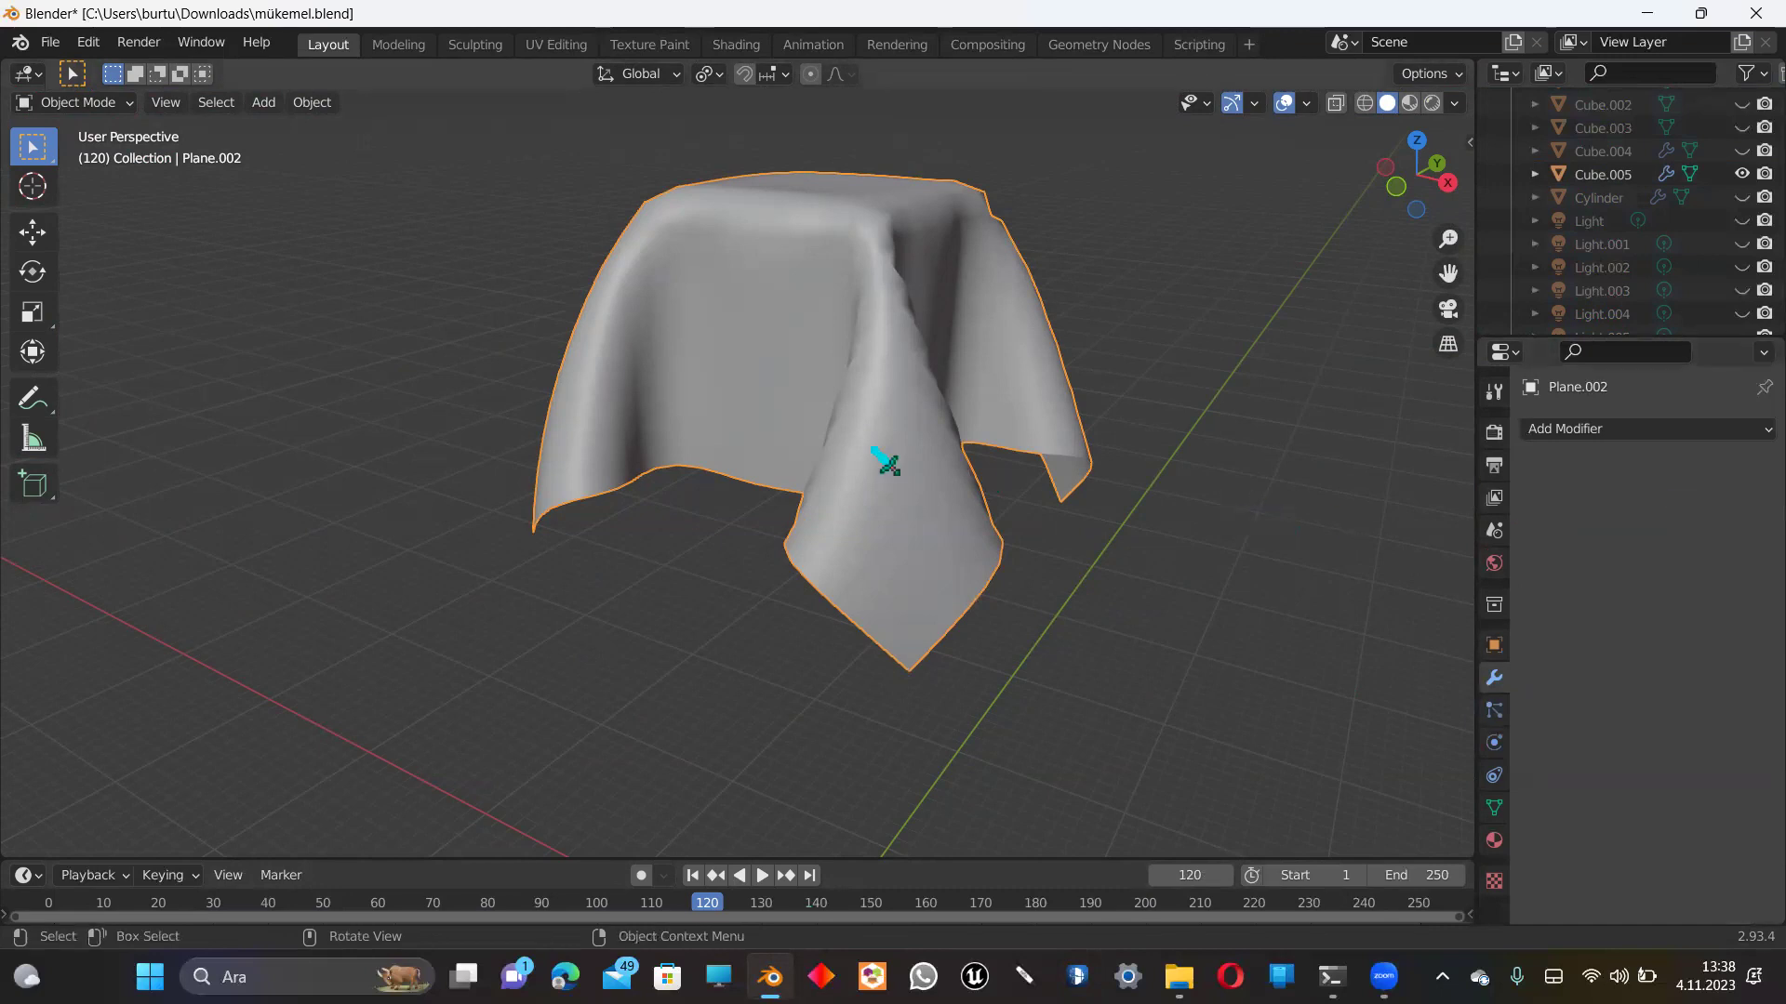
{"action": "key", "text": "space"}
{"action": "left_click_drag", "start_coordinate": [698, 896], "coordinate": [51, 907]}
{"action": "key", "text": "space"}
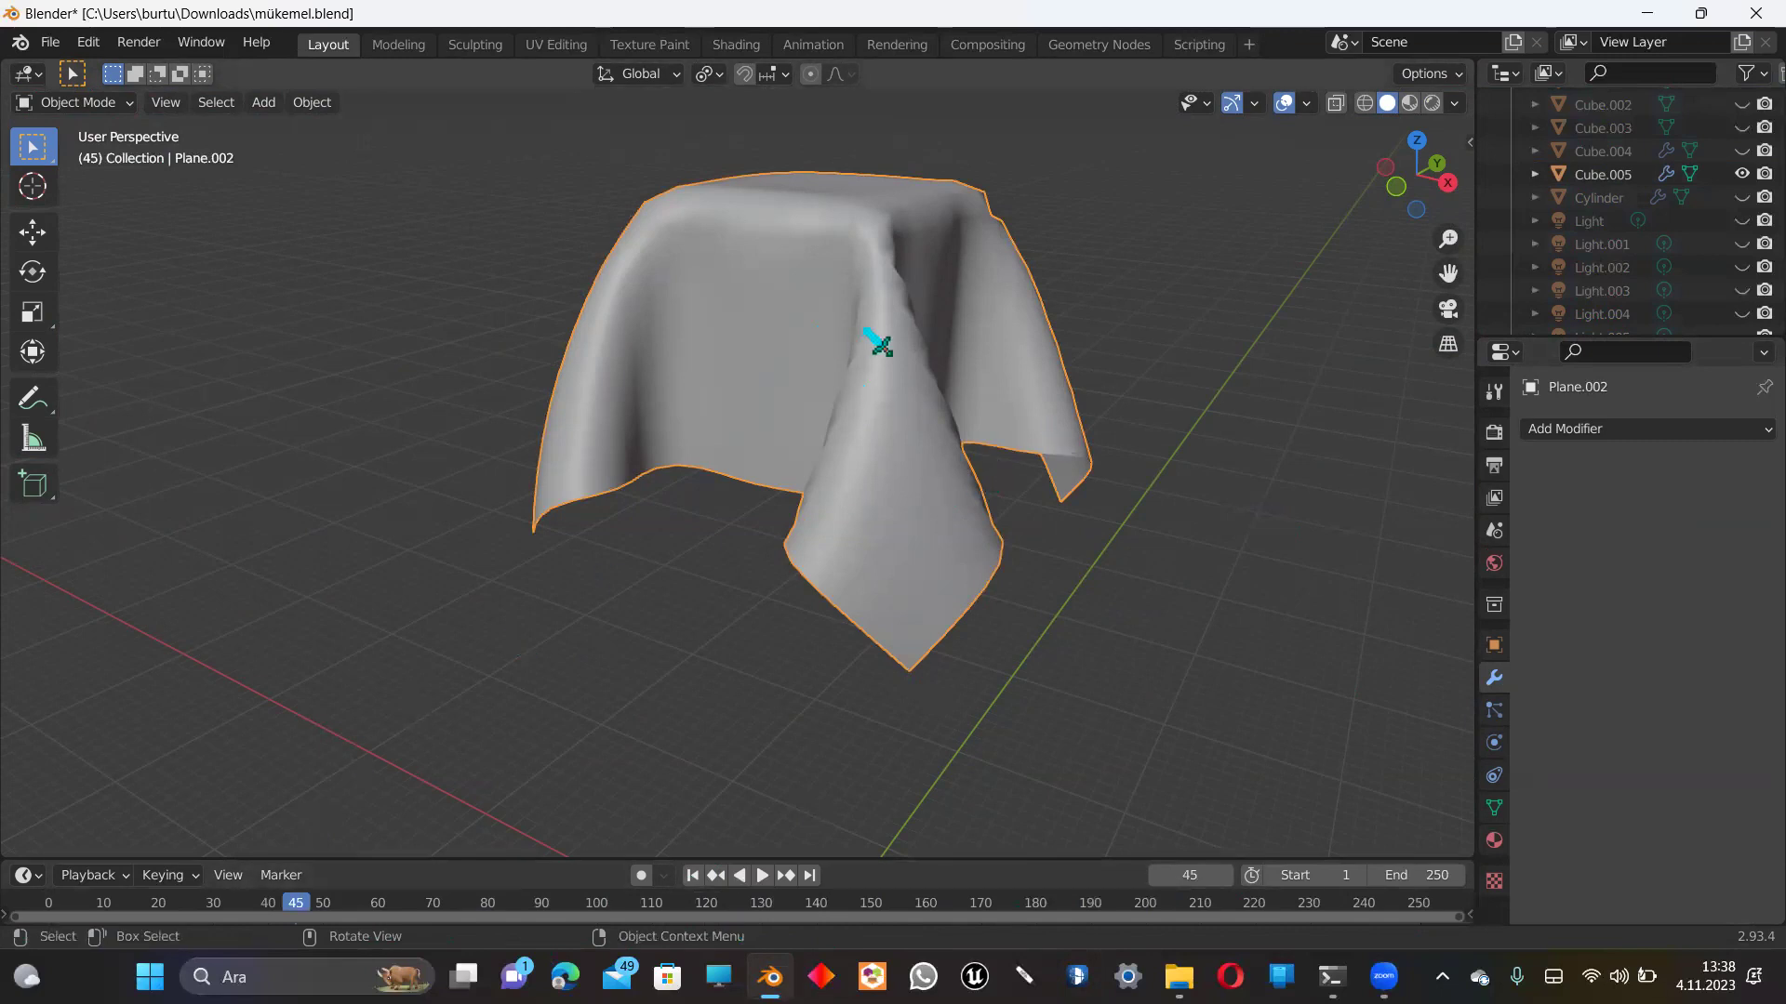
Step: Delete Cube.005 and the cloth plane, then unhide all the bedroom objects
{"action": "left_click", "coordinate": [864, 326]}
{"action": "key", "text": "Delete"}
{"action": "left_click", "coordinate": [848, 331]}
{"action": "key", "text": "Delete"}
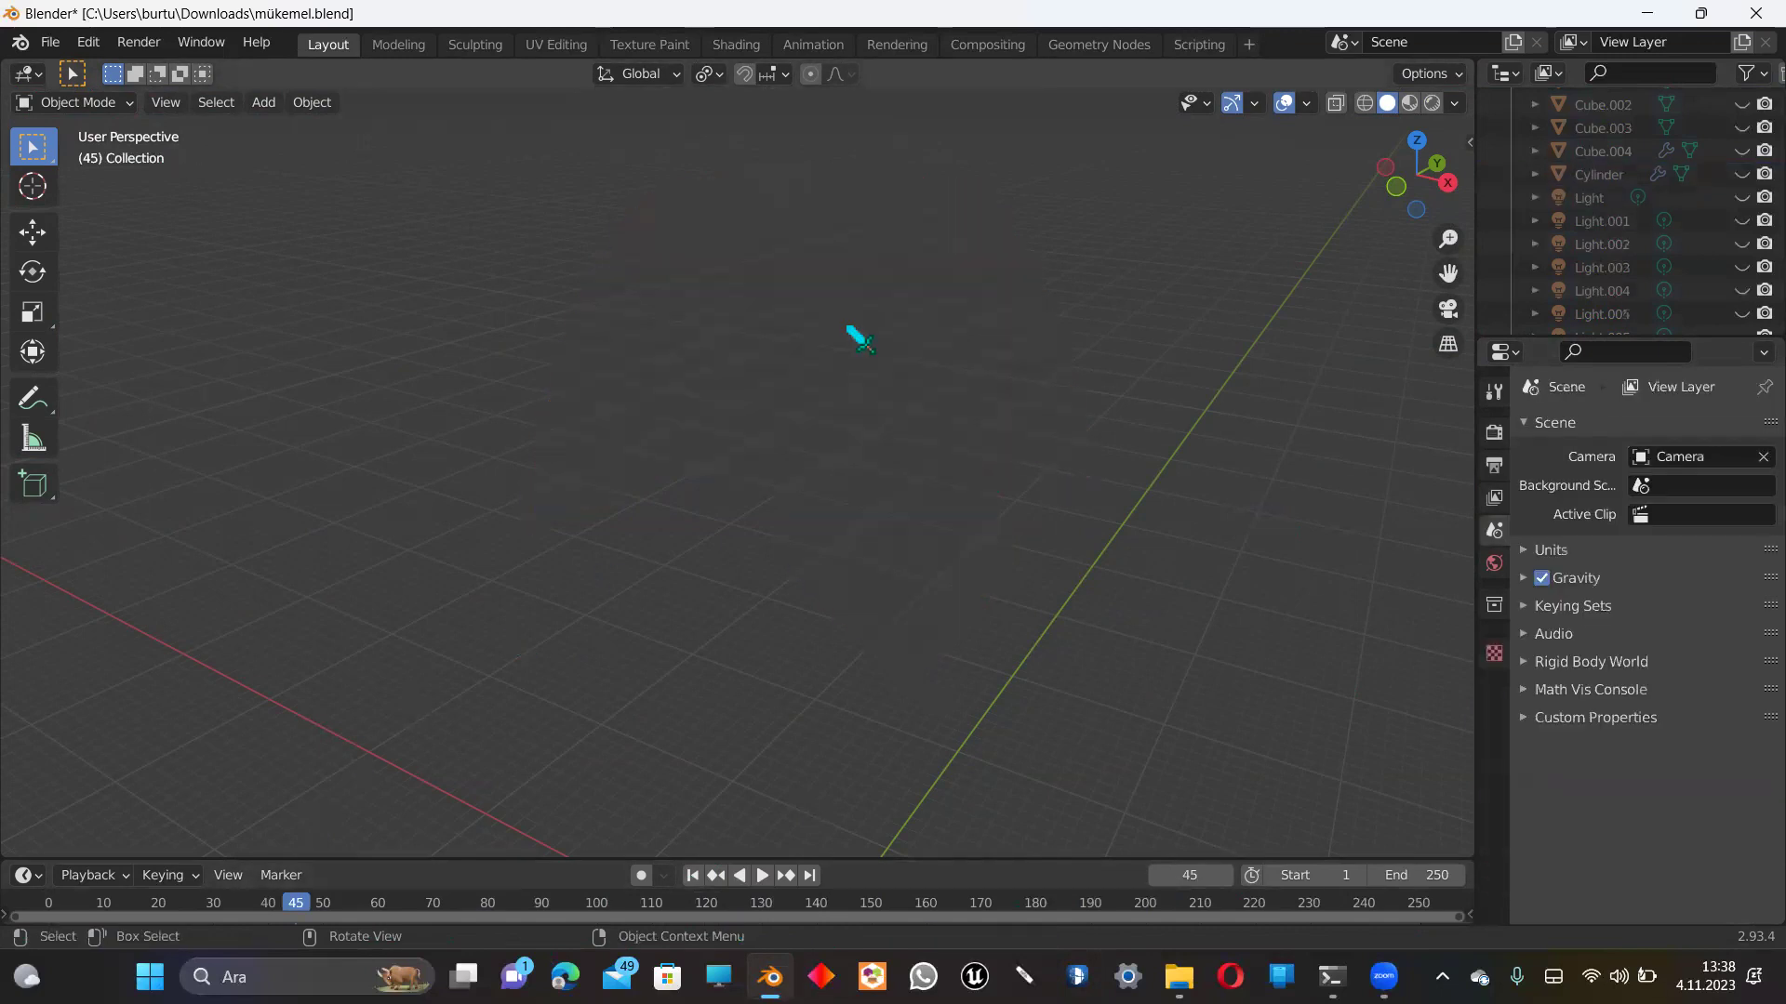
{"action": "key", "text": "alt+h"}
{"action": "scroll", "coordinate": [867, 400], "scroll_direction": "down", "scroll_amount": 2}
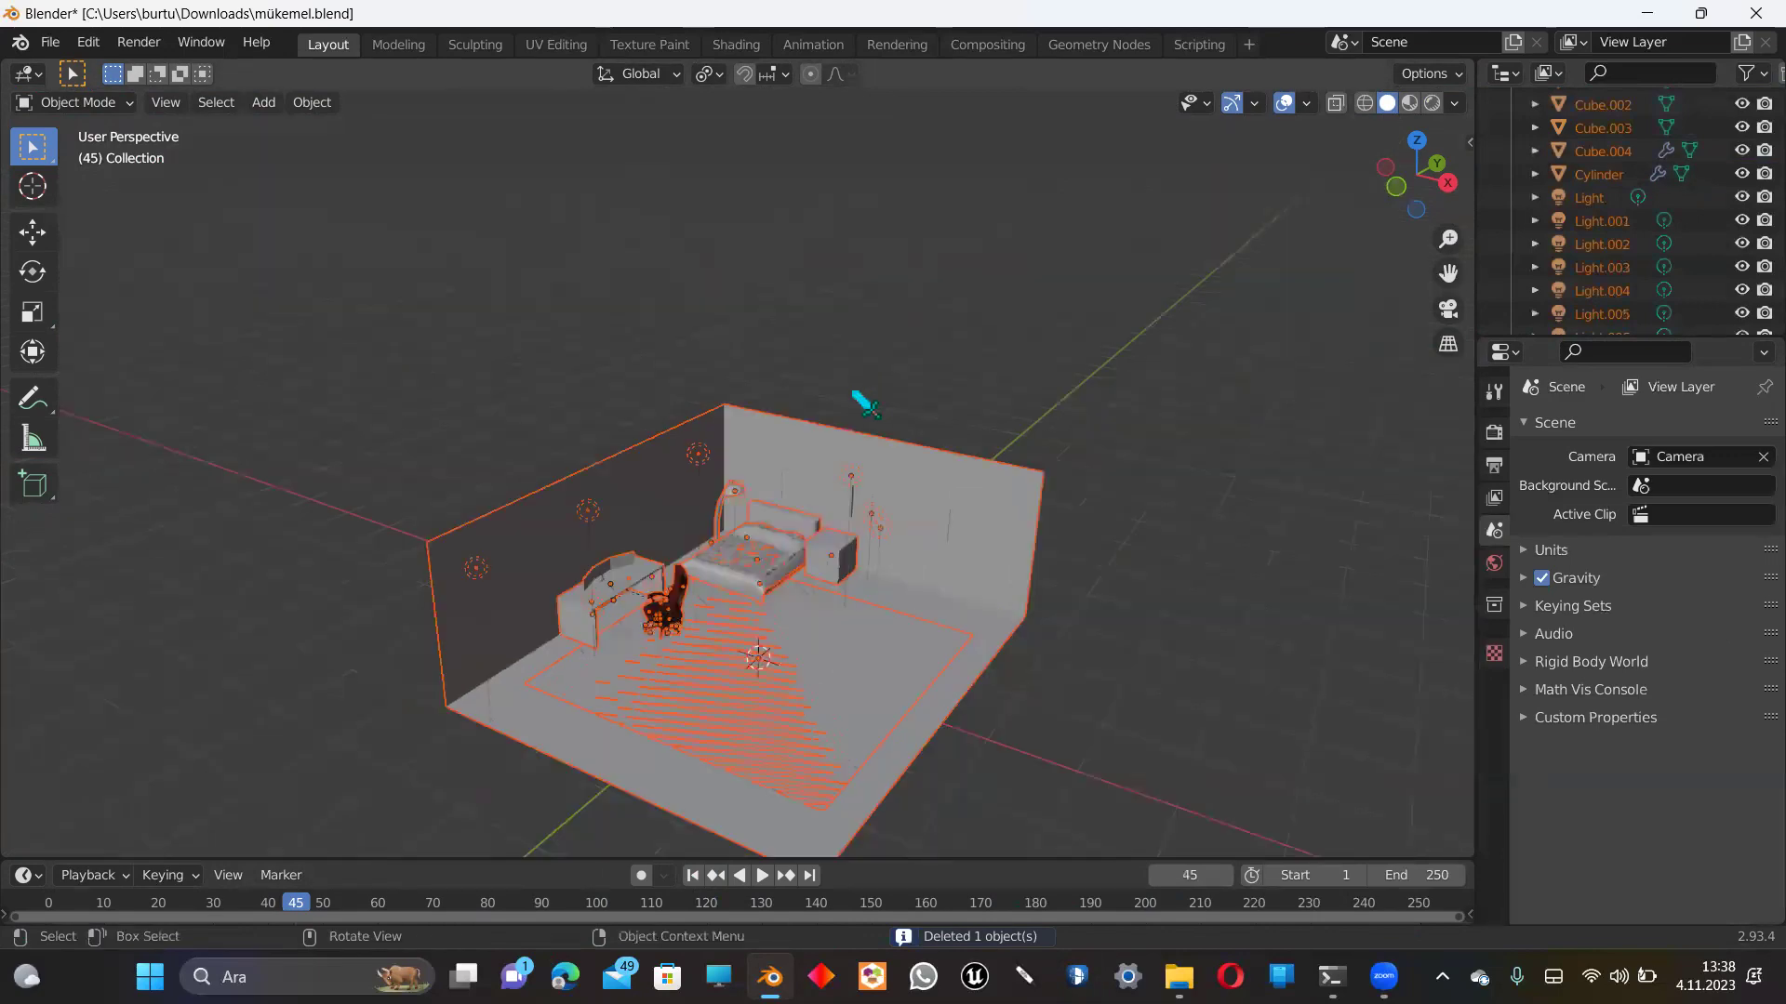
Step: In Rendered shading, zoom in near the bed and select the desk lamp
{"action": "left_click", "coordinate": [1432, 103]}
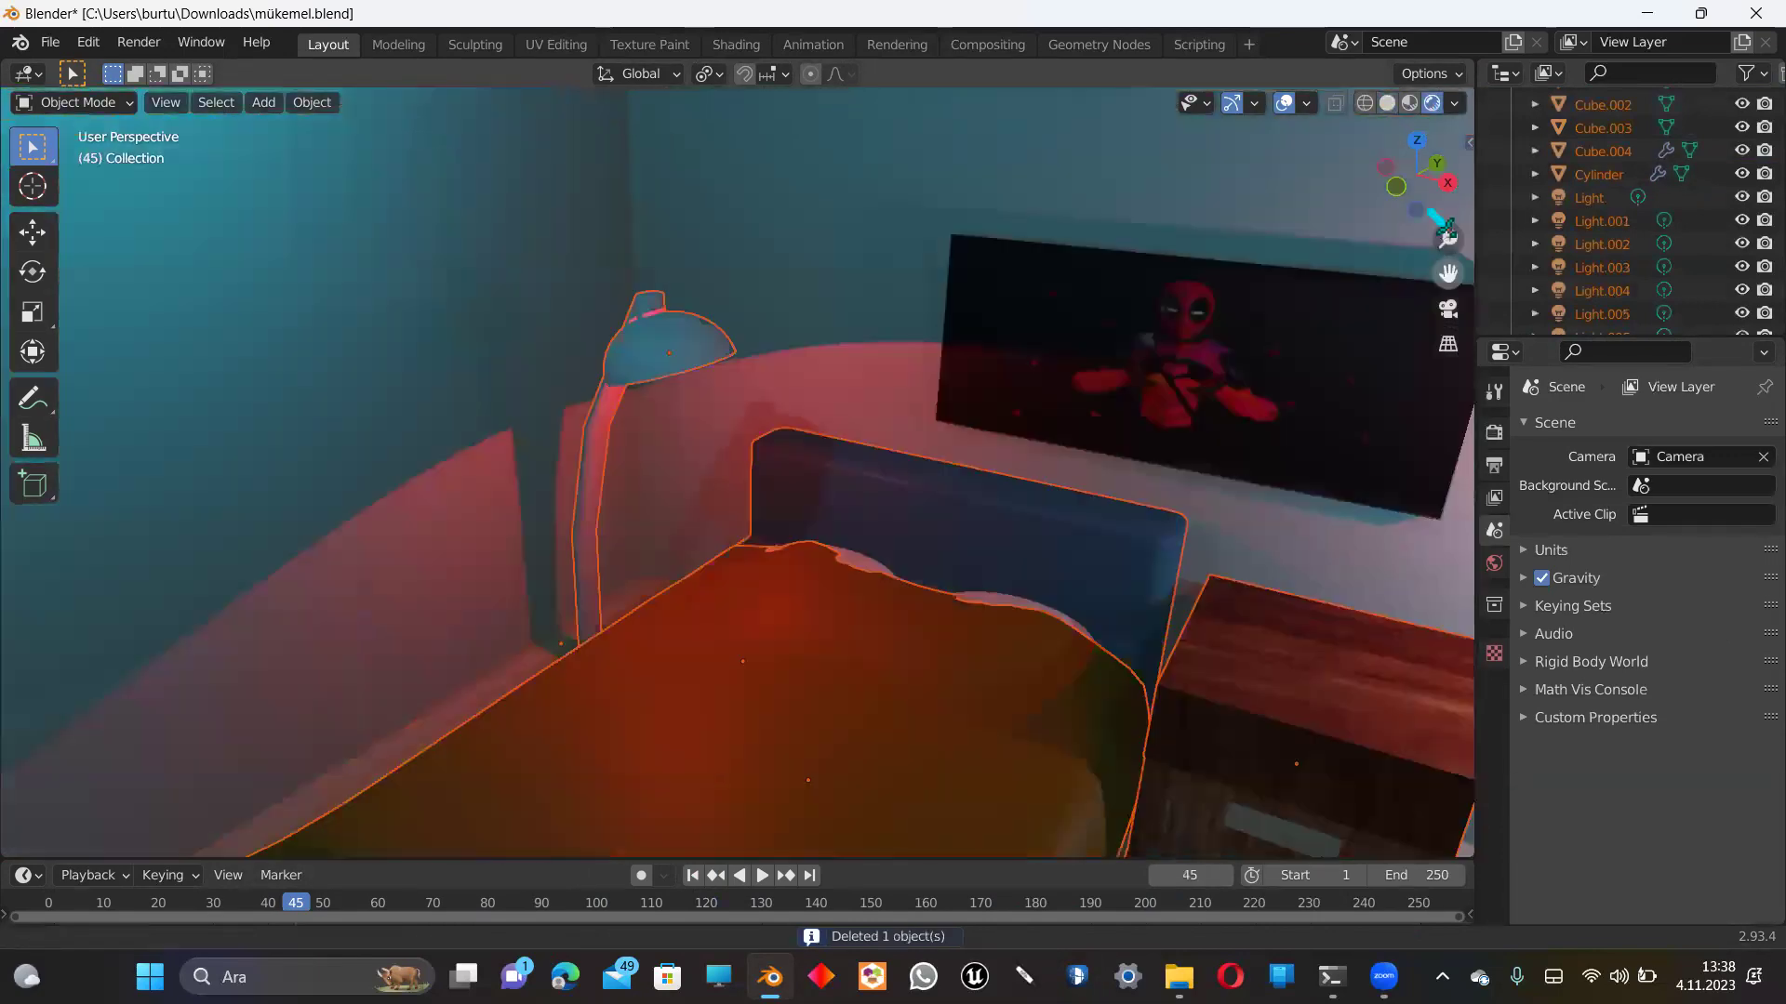
{"action": "mouse_move", "coordinate": [1446, 237]}
{"action": "left_mouse_down"}
{"action": "mouse_move", "coordinate": [1446, 279]}
{"action": "mouse_move", "coordinate": [1376, 233]}
{"action": "mouse_move", "coordinate": [1395, 307]}
{"action": "left_mouse_up"}
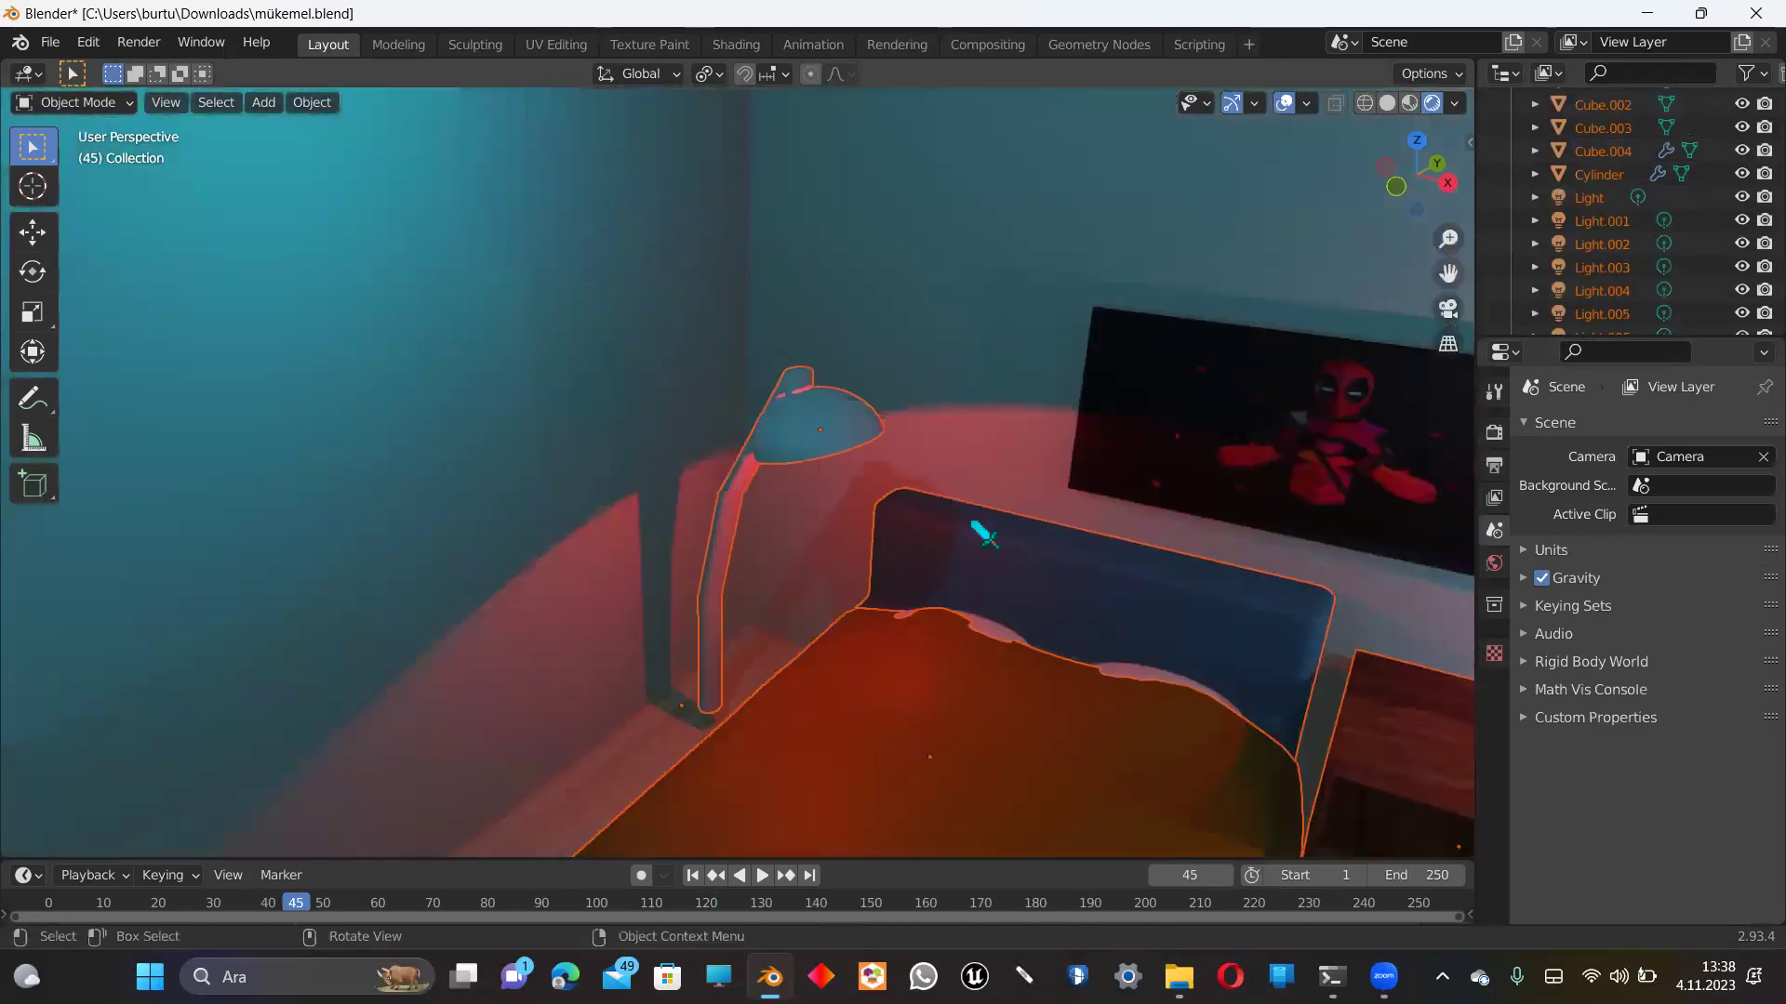
{"action": "middle_click_drag", "start_coordinate": [968, 530], "coordinate": [750, 291], "text": "shift"}
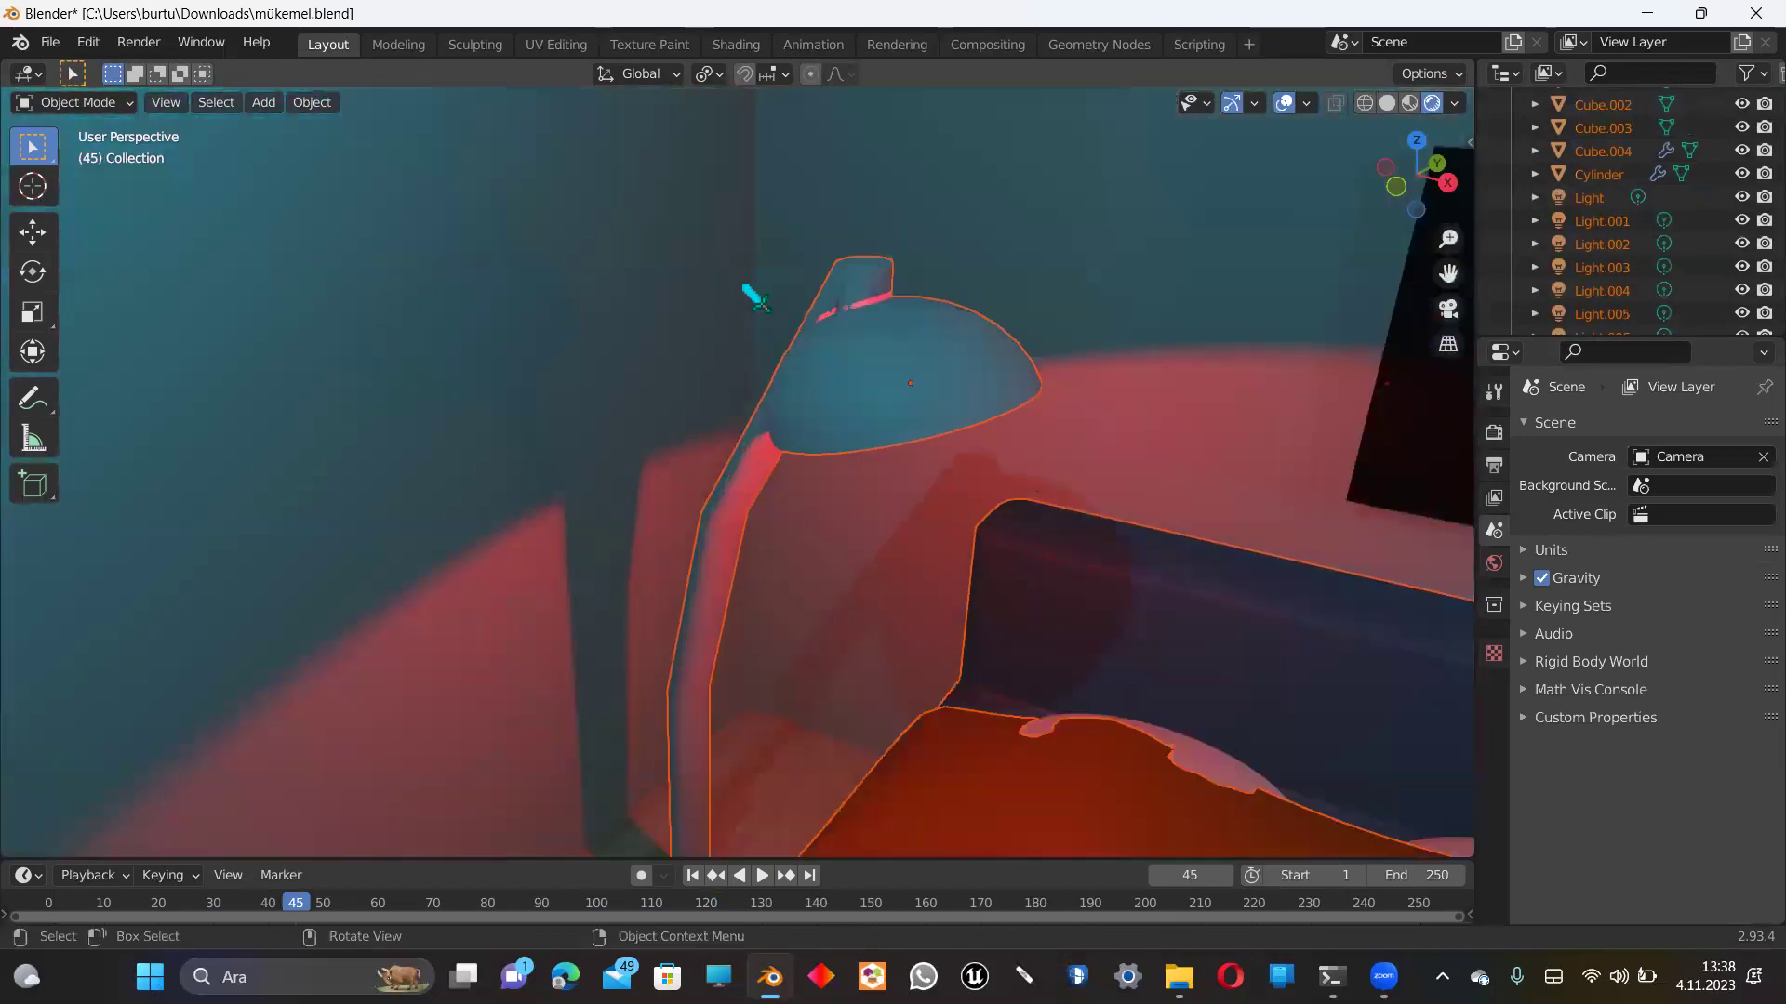
{"action": "left_click", "coordinate": [895, 376]}
{"action": "scroll", "coordinate": [940, 279], "scroll_direction": "down", "scroll_amount": 6}
{"action": "left_click", "coordinate": [958, 351]}
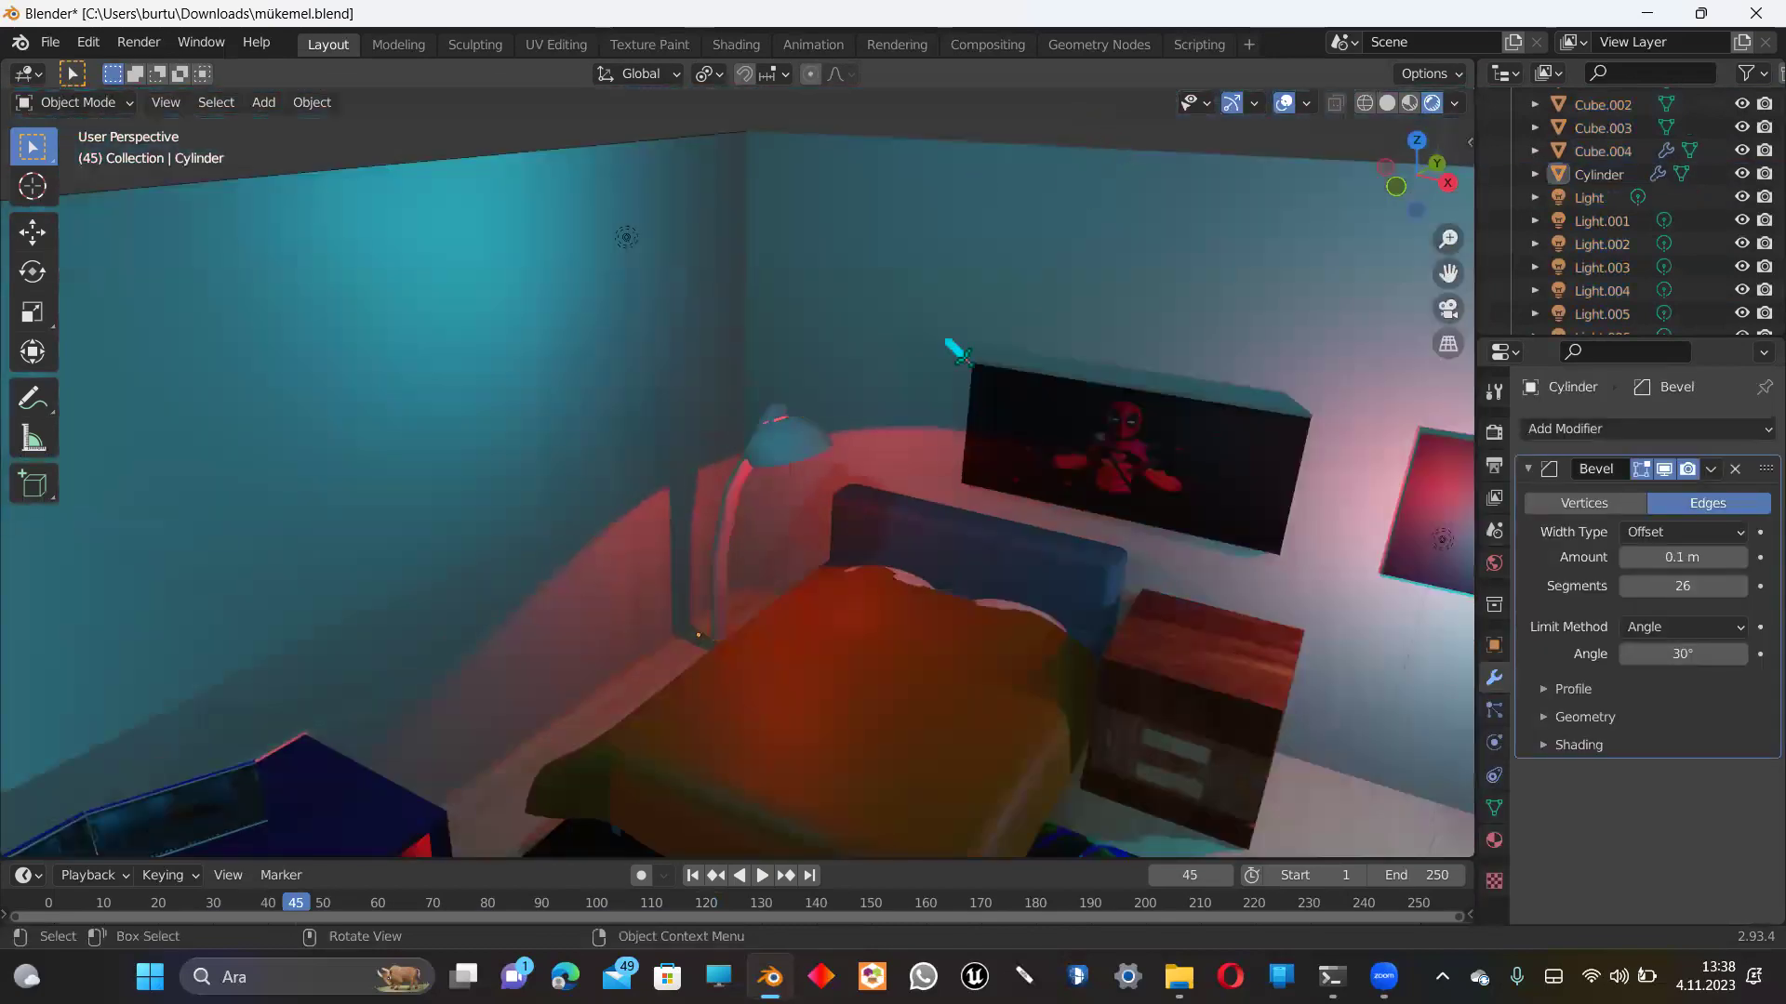
{"action": "scroll", "coordinate": [846, 430], "scroll_direction": "up", "scroll_amount": 5}
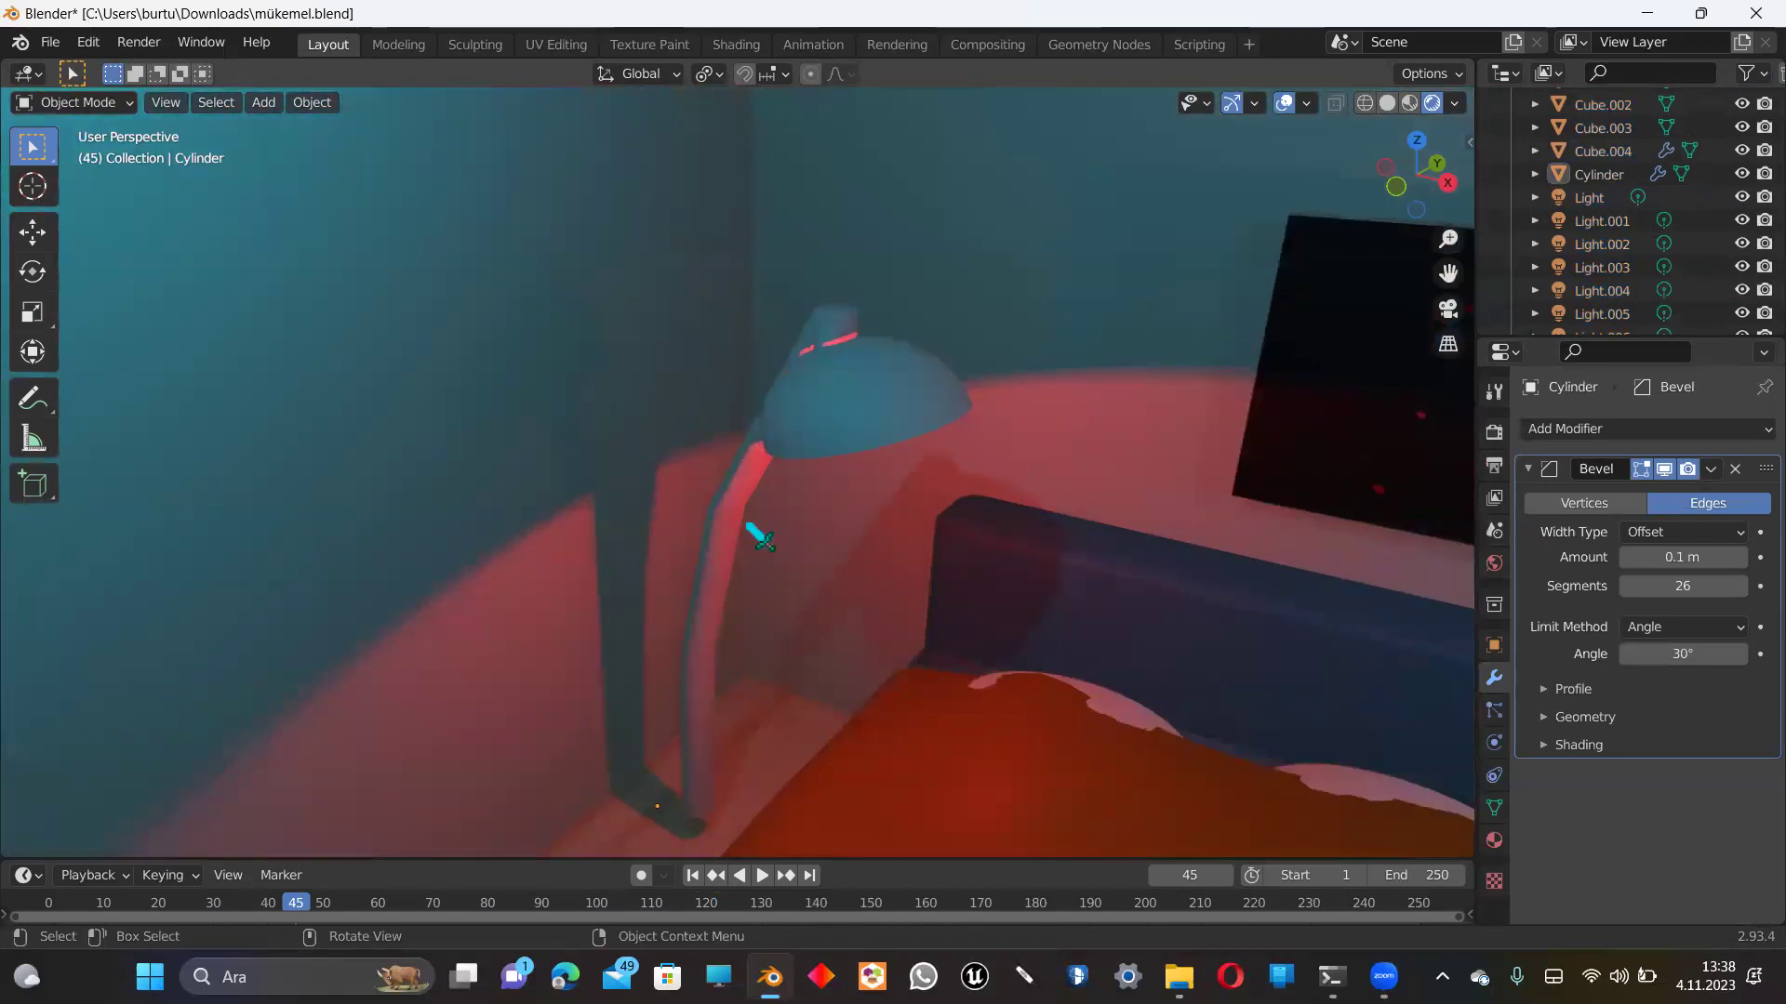
{"action": "scroll", "coordinate": [742, 522], "scroll_direction": "down", "scroll_amount": 4}
{"action": "left_click", "coordinate": [757, 479]}
Step: Move the desk lamp vertically along the Z axis
{"action": "key", "text": "g"}
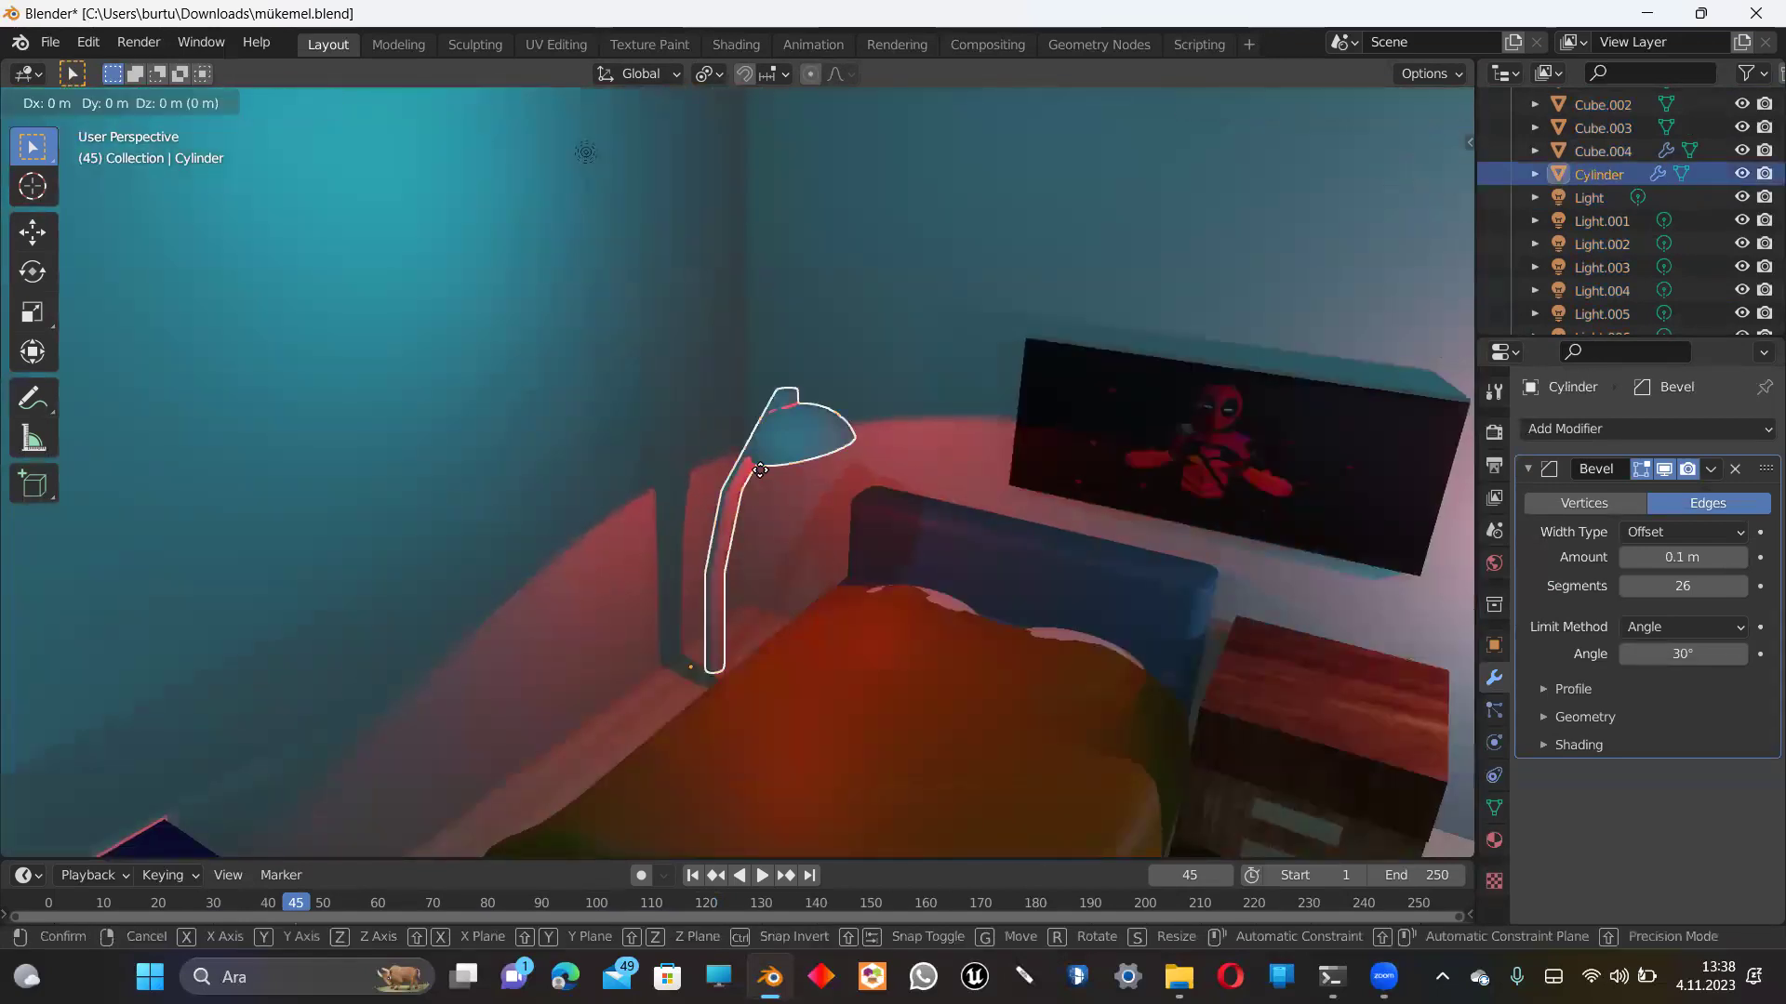
{"action": "key", "text": "z"}
{"action": "left_click", "coordinate": [812, 460]}
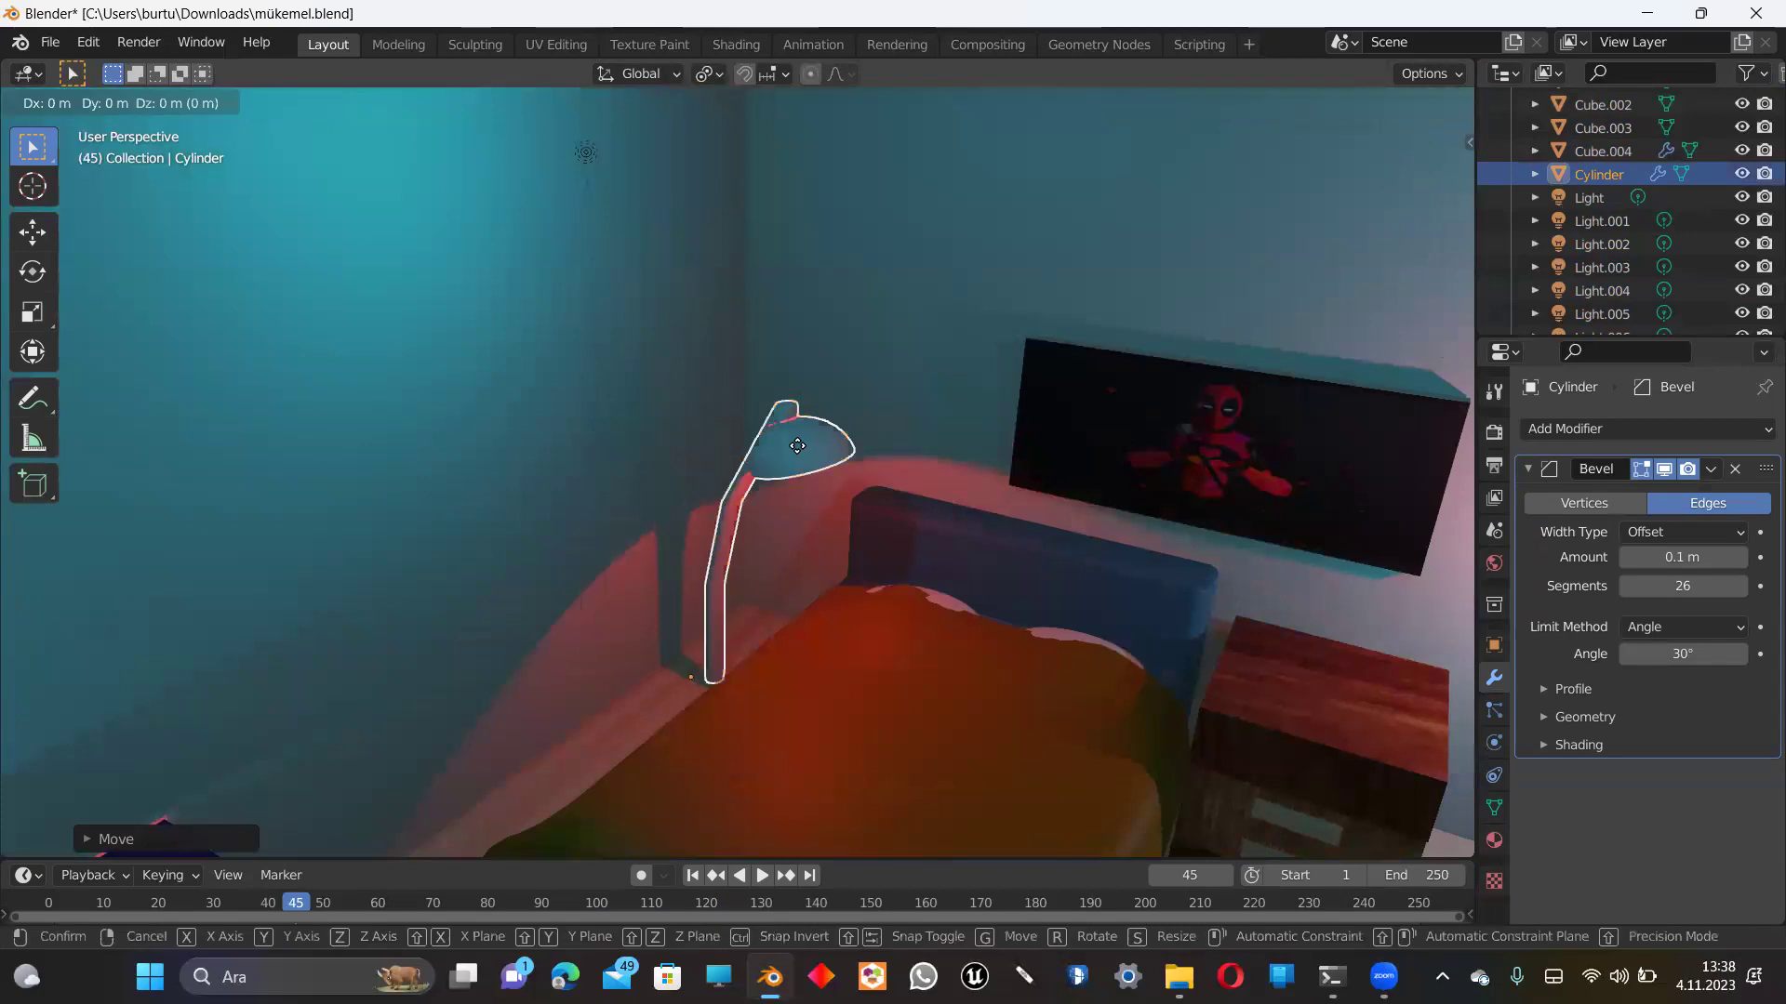
{"action": "scroll", "coordinate": [856, 356], "scroll_direction": "down", "scroll_amount": 3}
{"action": "scroll", "coordinate": [995, 270], "scroll_direction": "up", "scroll_amount": 5}
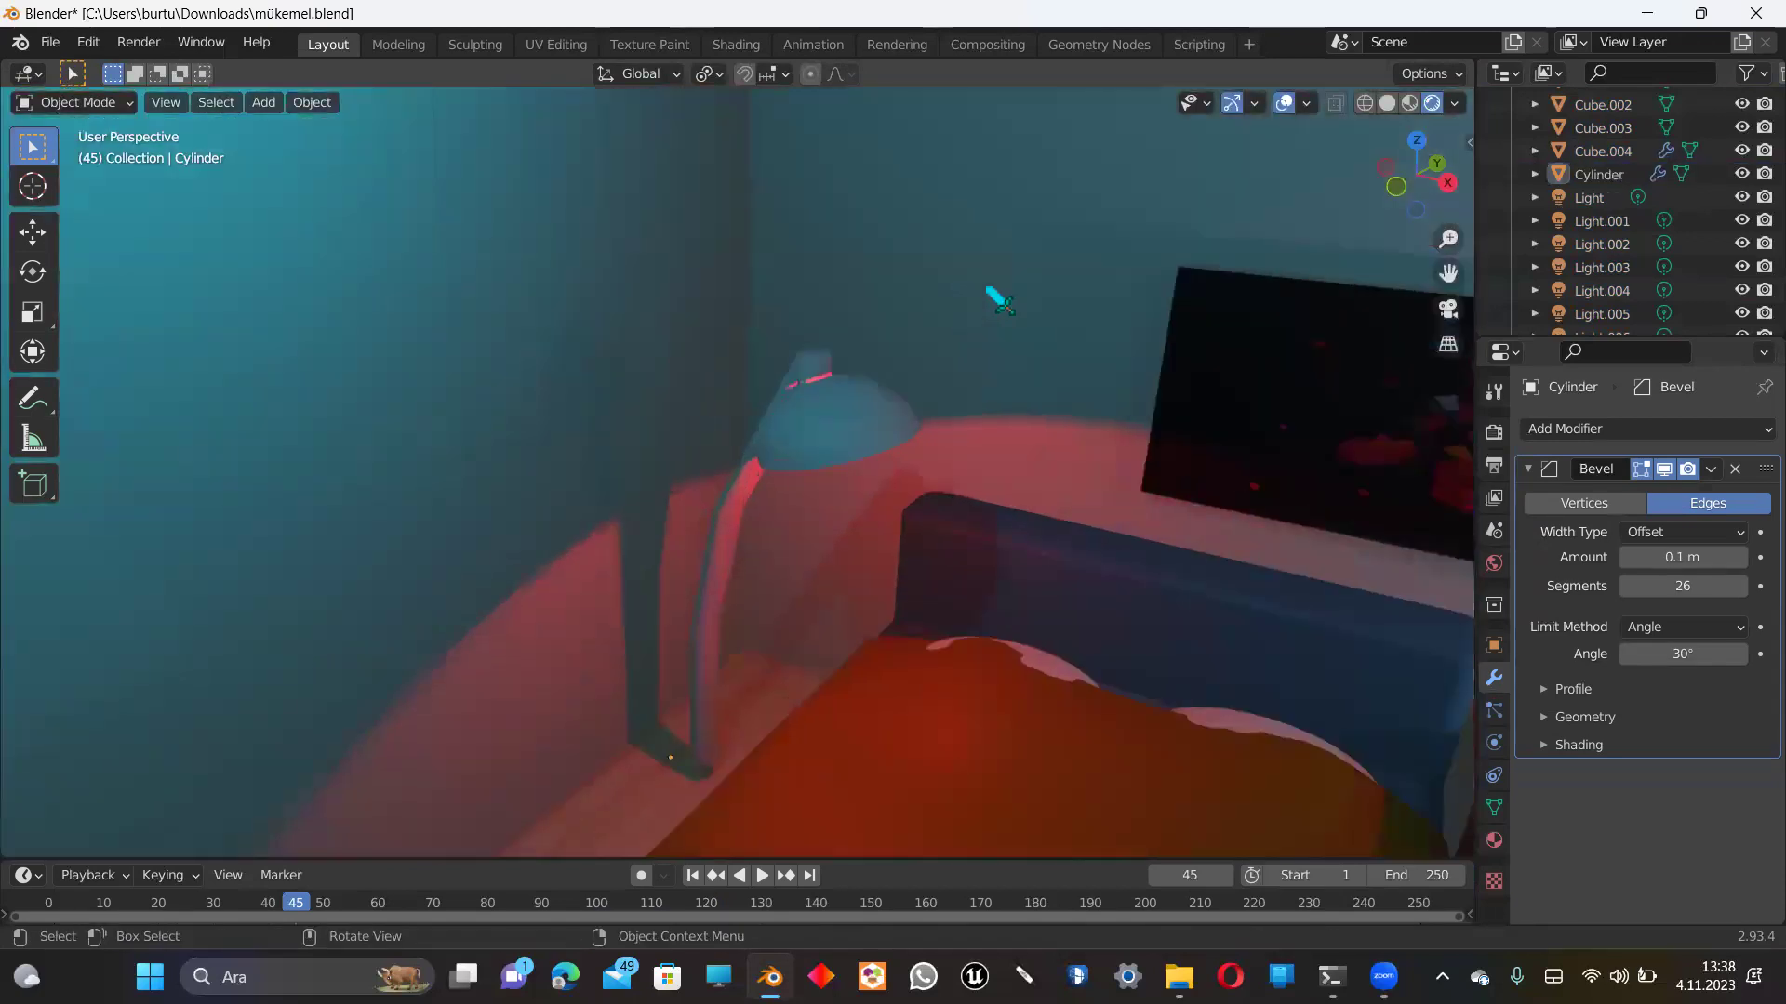
Step: Orbit around the lamp base and shade, then select Light.002
{"action": "left_click_drag", "start_coordinate": [1414, 159], "coordinate": [1441, 195]}
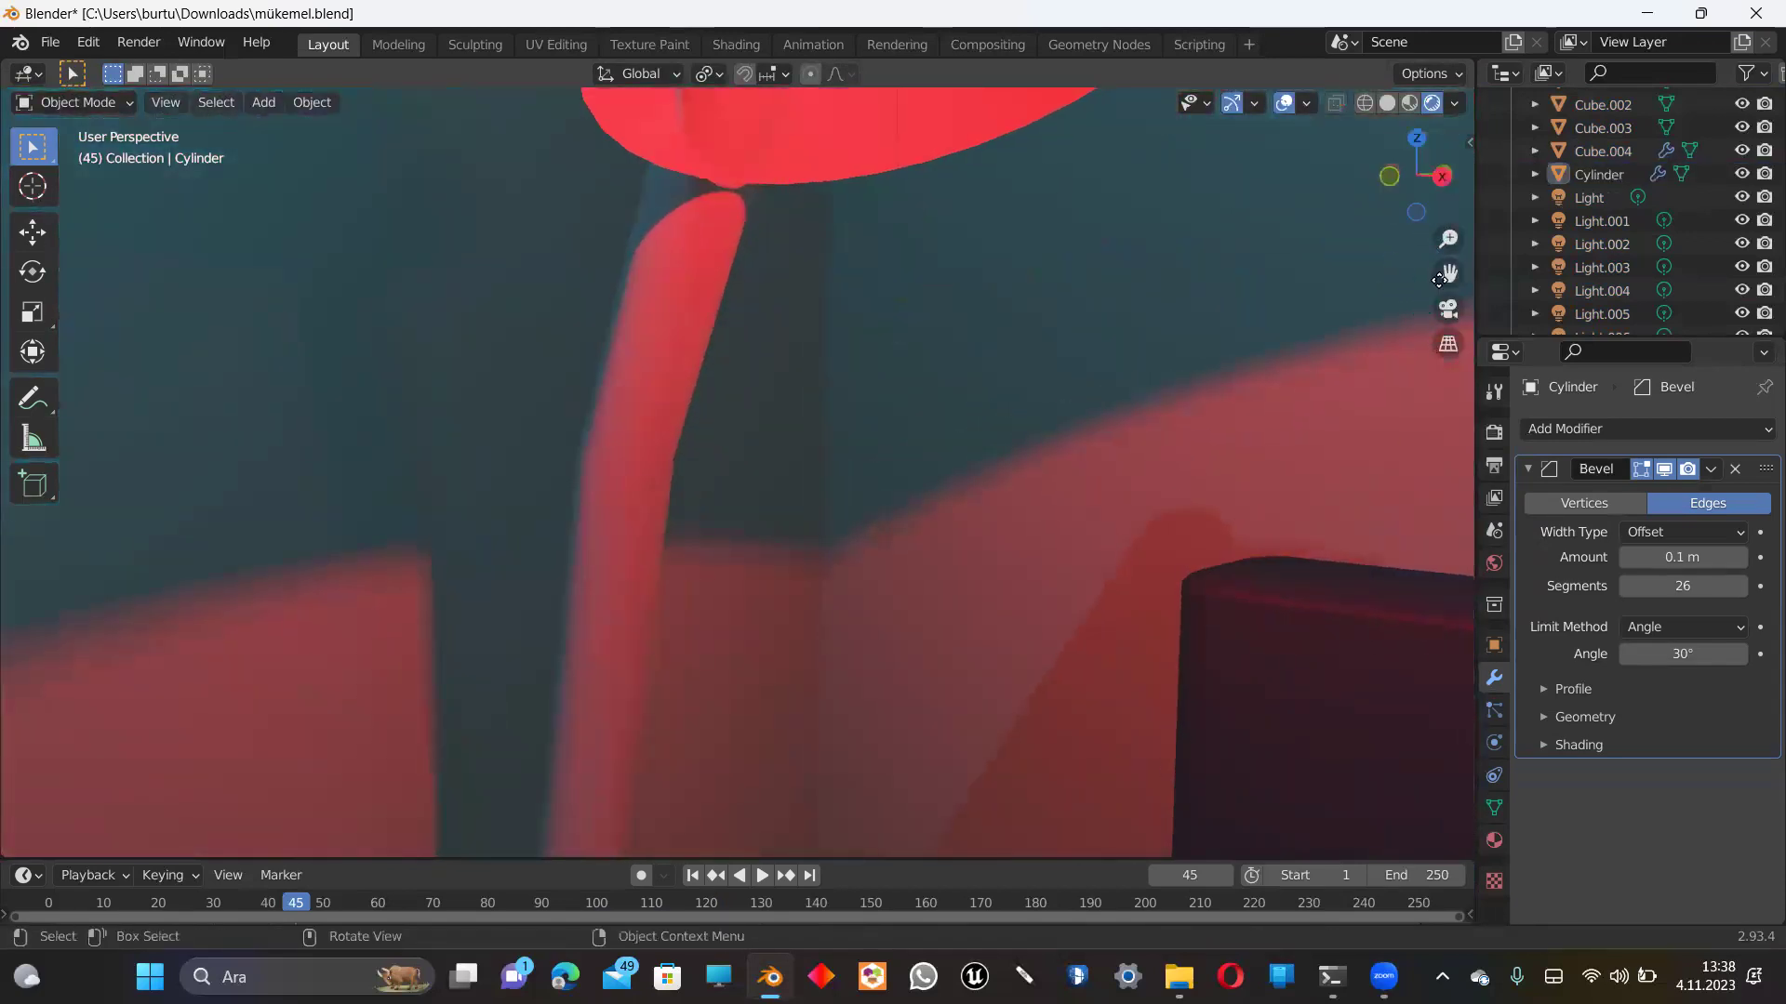
{"action": "left_click_drag", "start_coordinate": [1448, 272], "coordinate": [1251, 377]}
{"action": "scroll", "coordinate": [1251, 377], "scroll_direction": "down", "scroll_amount": 5}
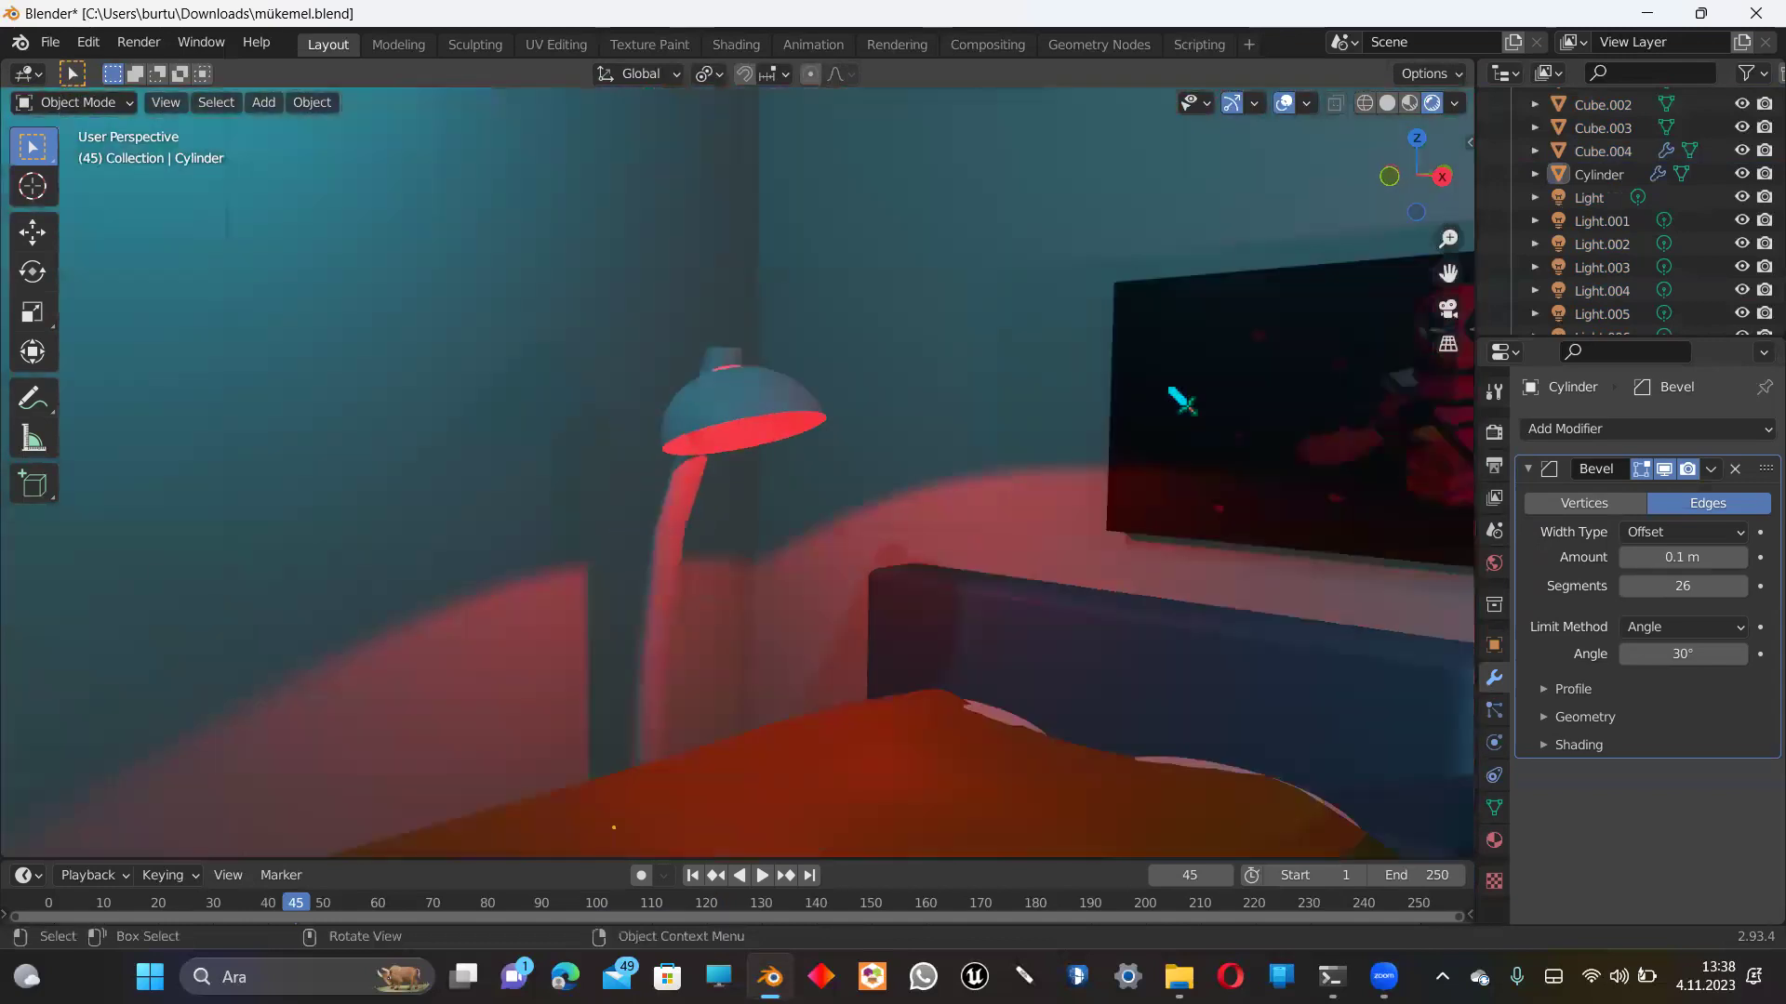
{"action": "middle_click_drag", "start_coordinate": [1176, 398], "coordinate": [427, 193]}
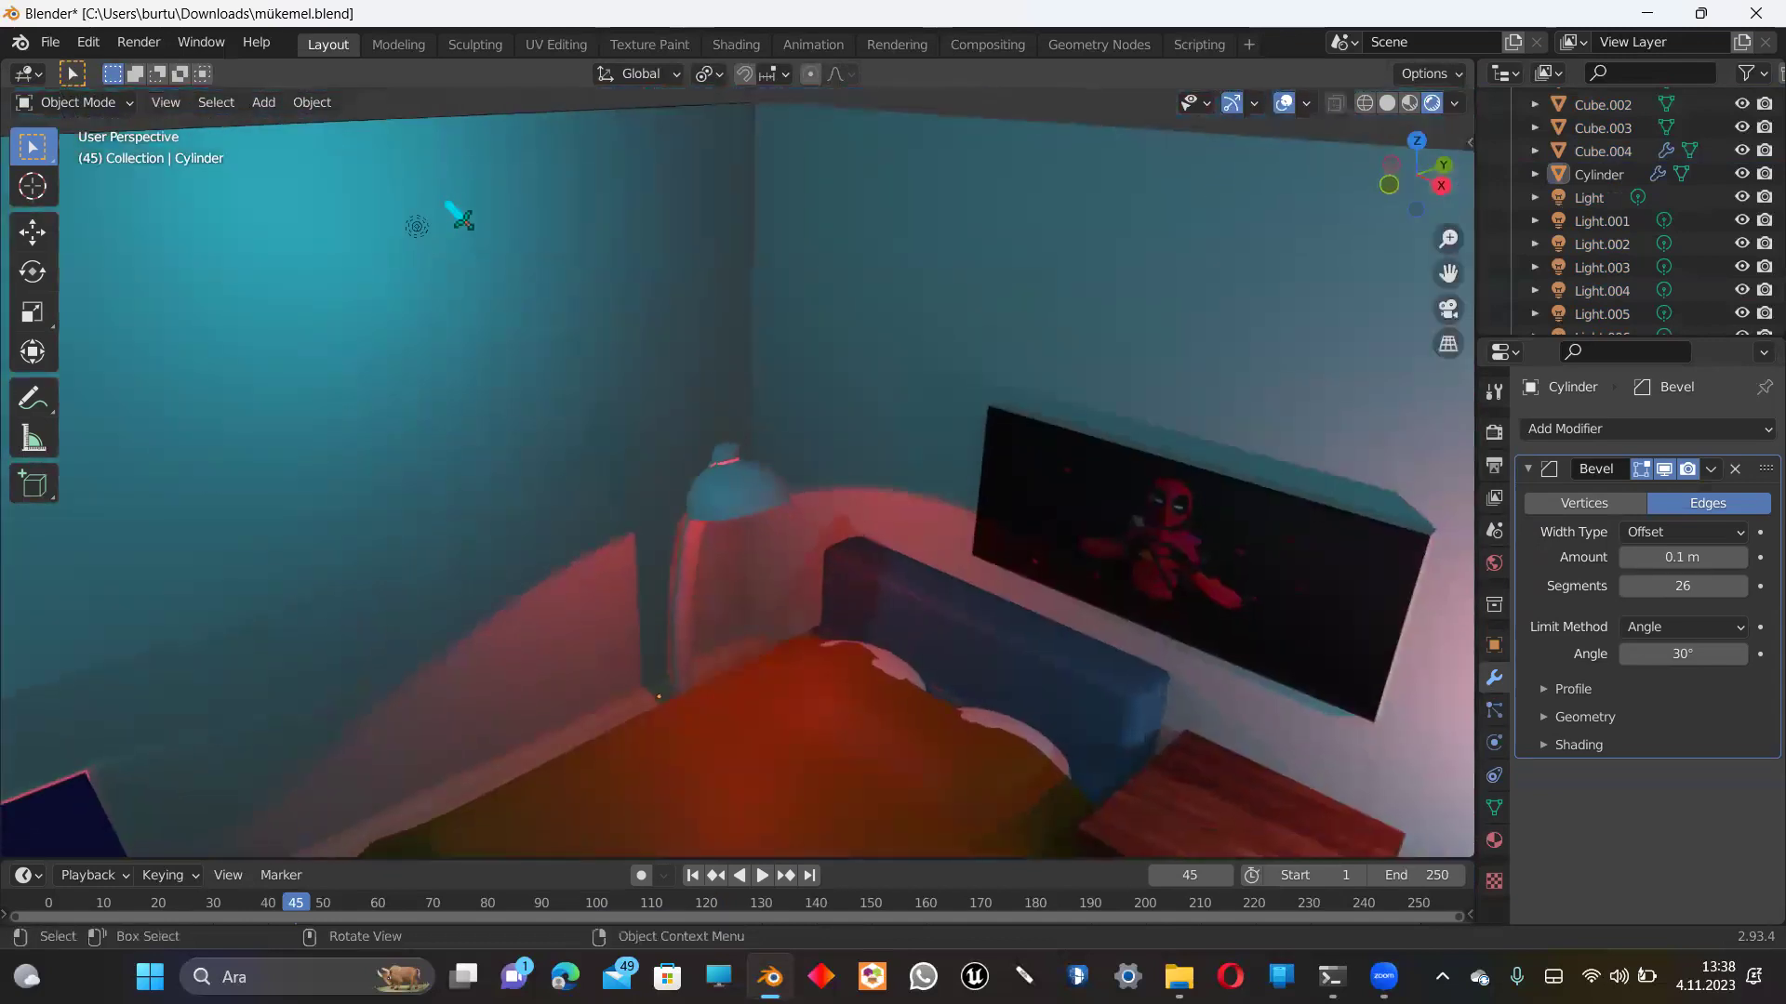
{"action": "left_click", "coordinate": [419, 232]}
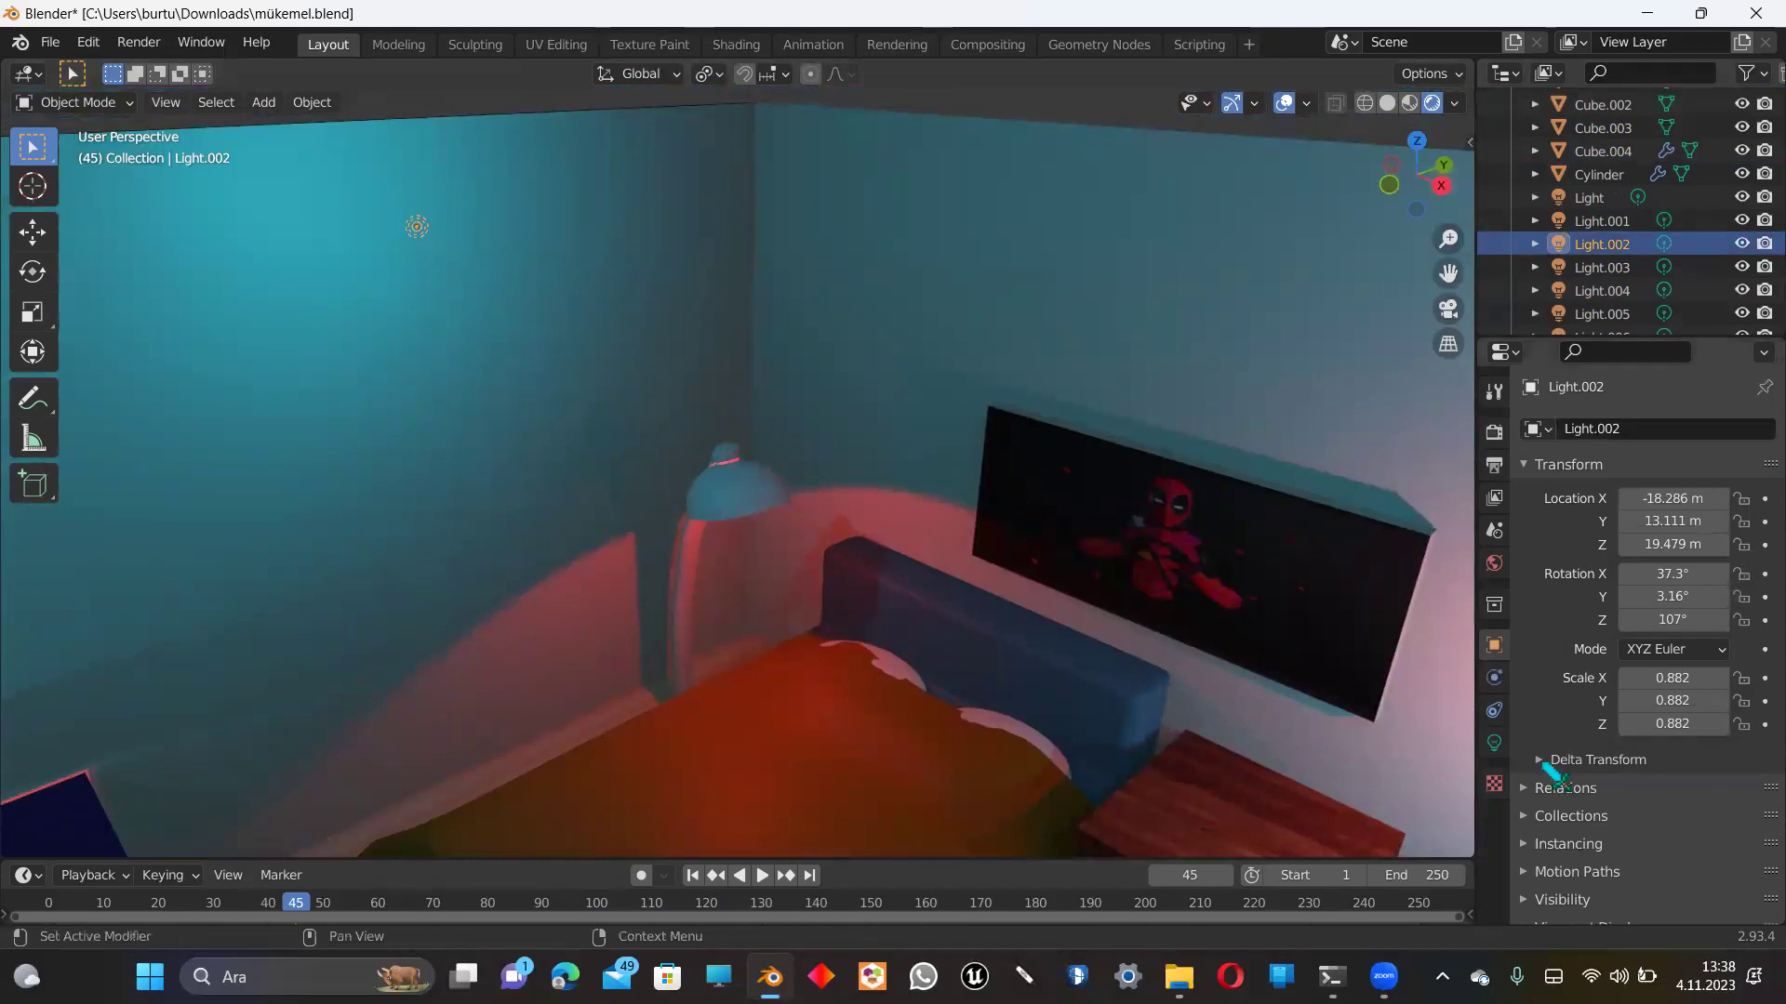
Step: Check the lamp's red 1000 W point light settings and frame the light in view
{"action": "left_click", "coordinate": [1494, 742]}
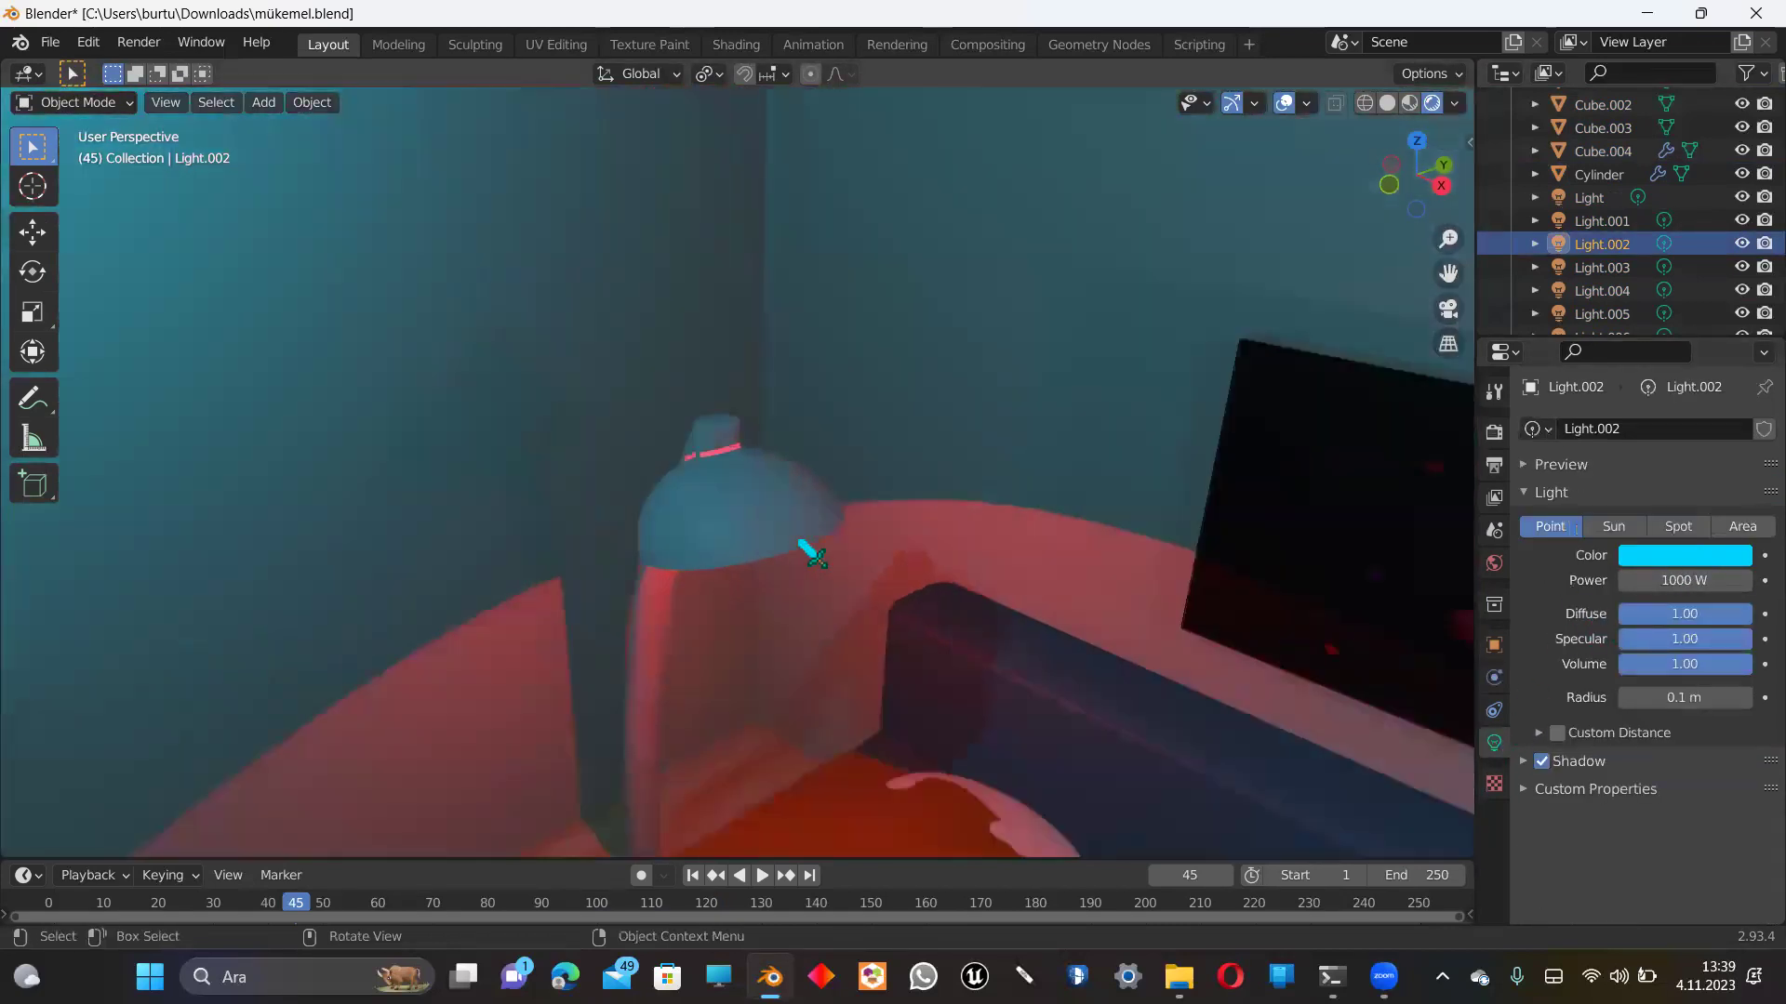
{"action": "scroll", "coordinate": [811, 558], "scroll_direction": "up", "scroll_amount": 3}
{"action": "left_click", "coordinate": [749, 640]}
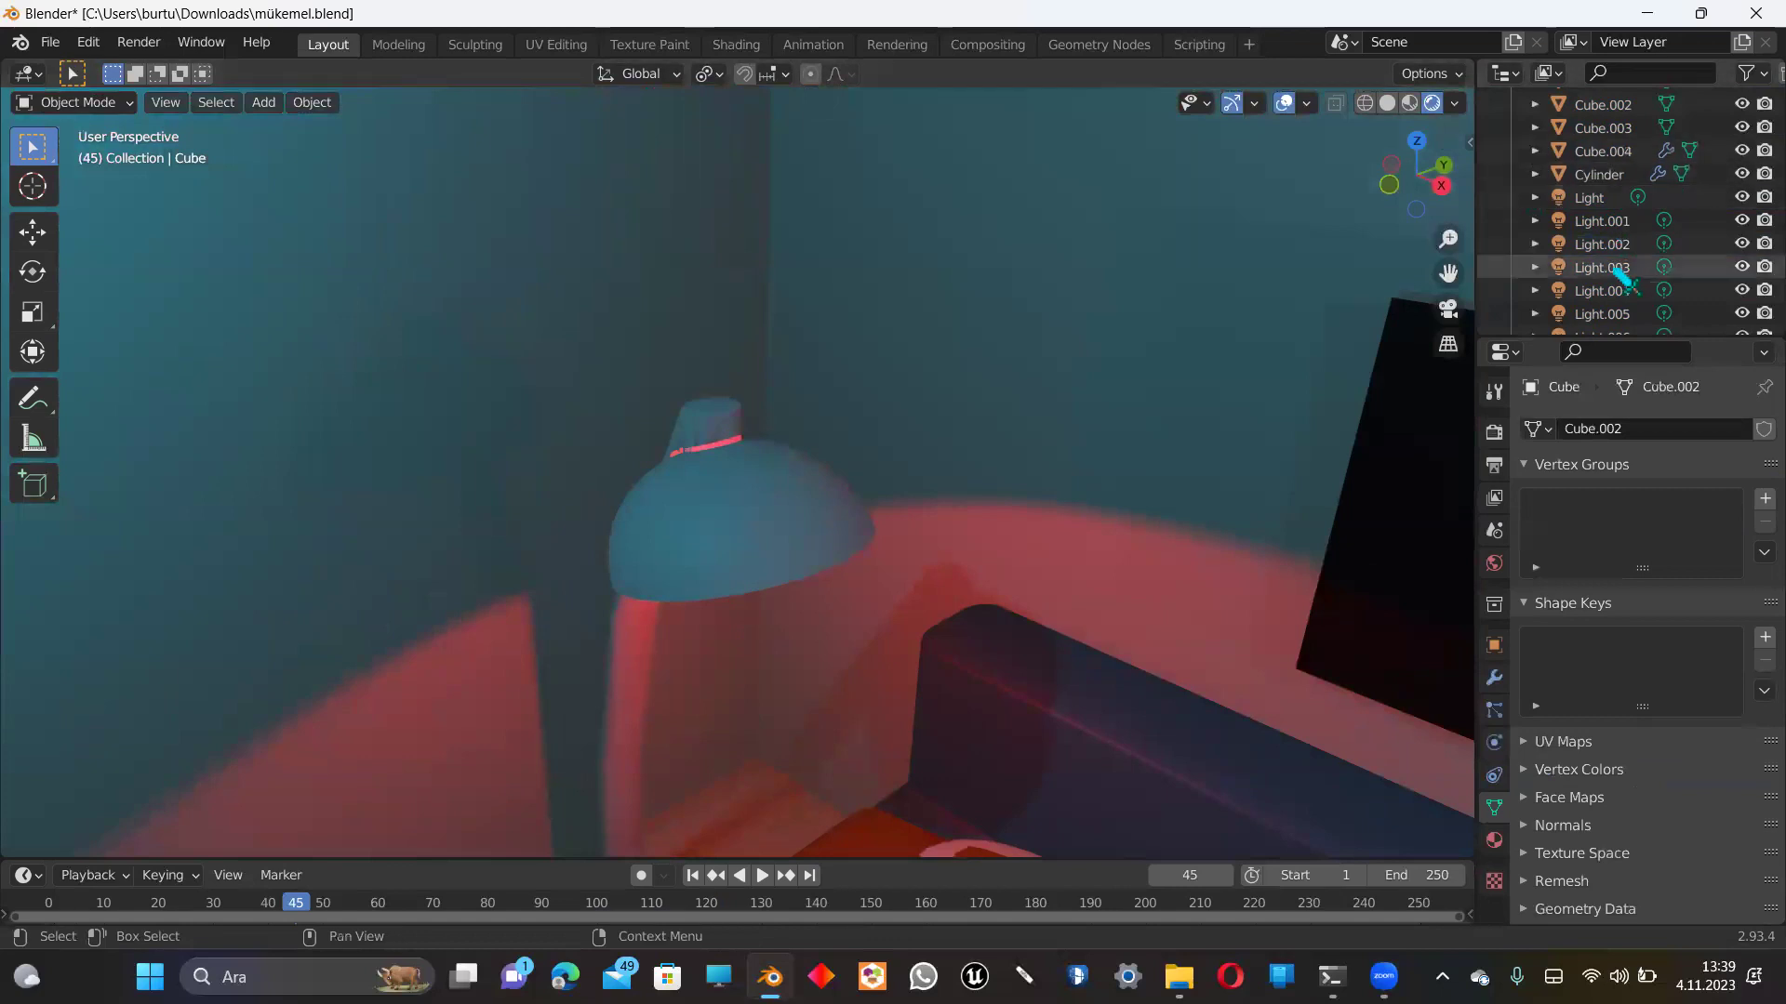
{"action": "left_click_drag", "start_coordinate": [1415, 177], "coordinate": [468, 300]}
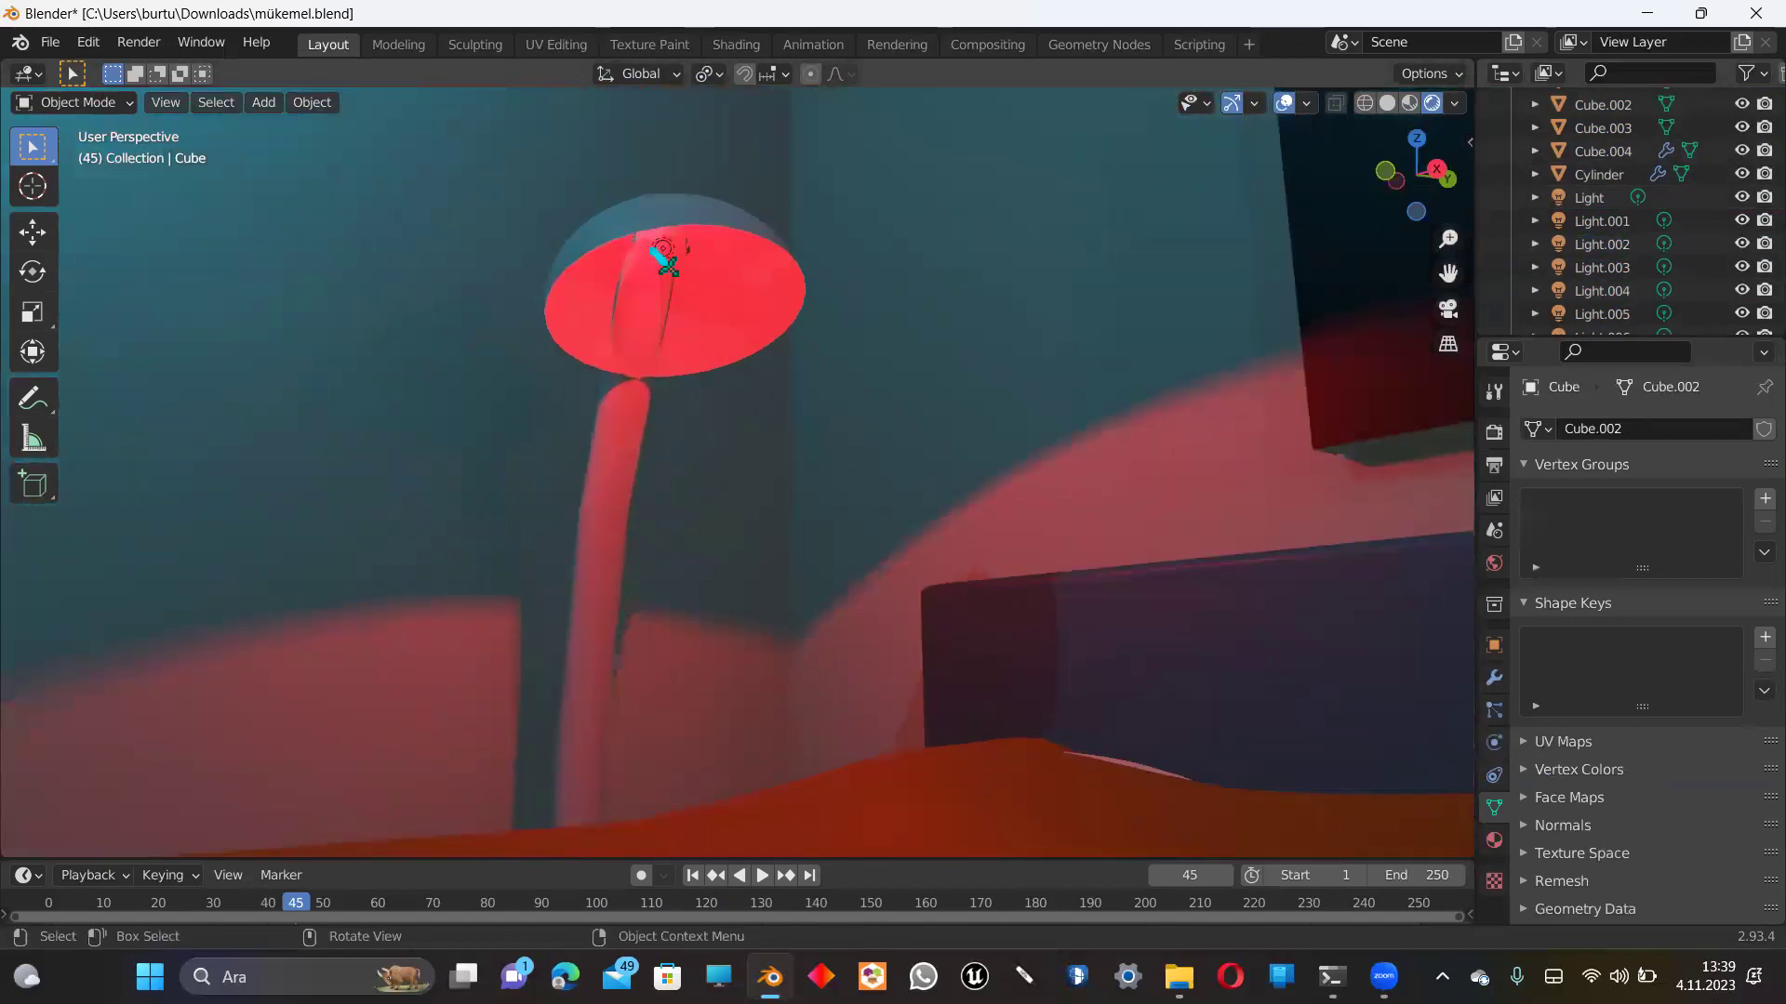
{"action": "left_click", "coordinate": [662, 249]}
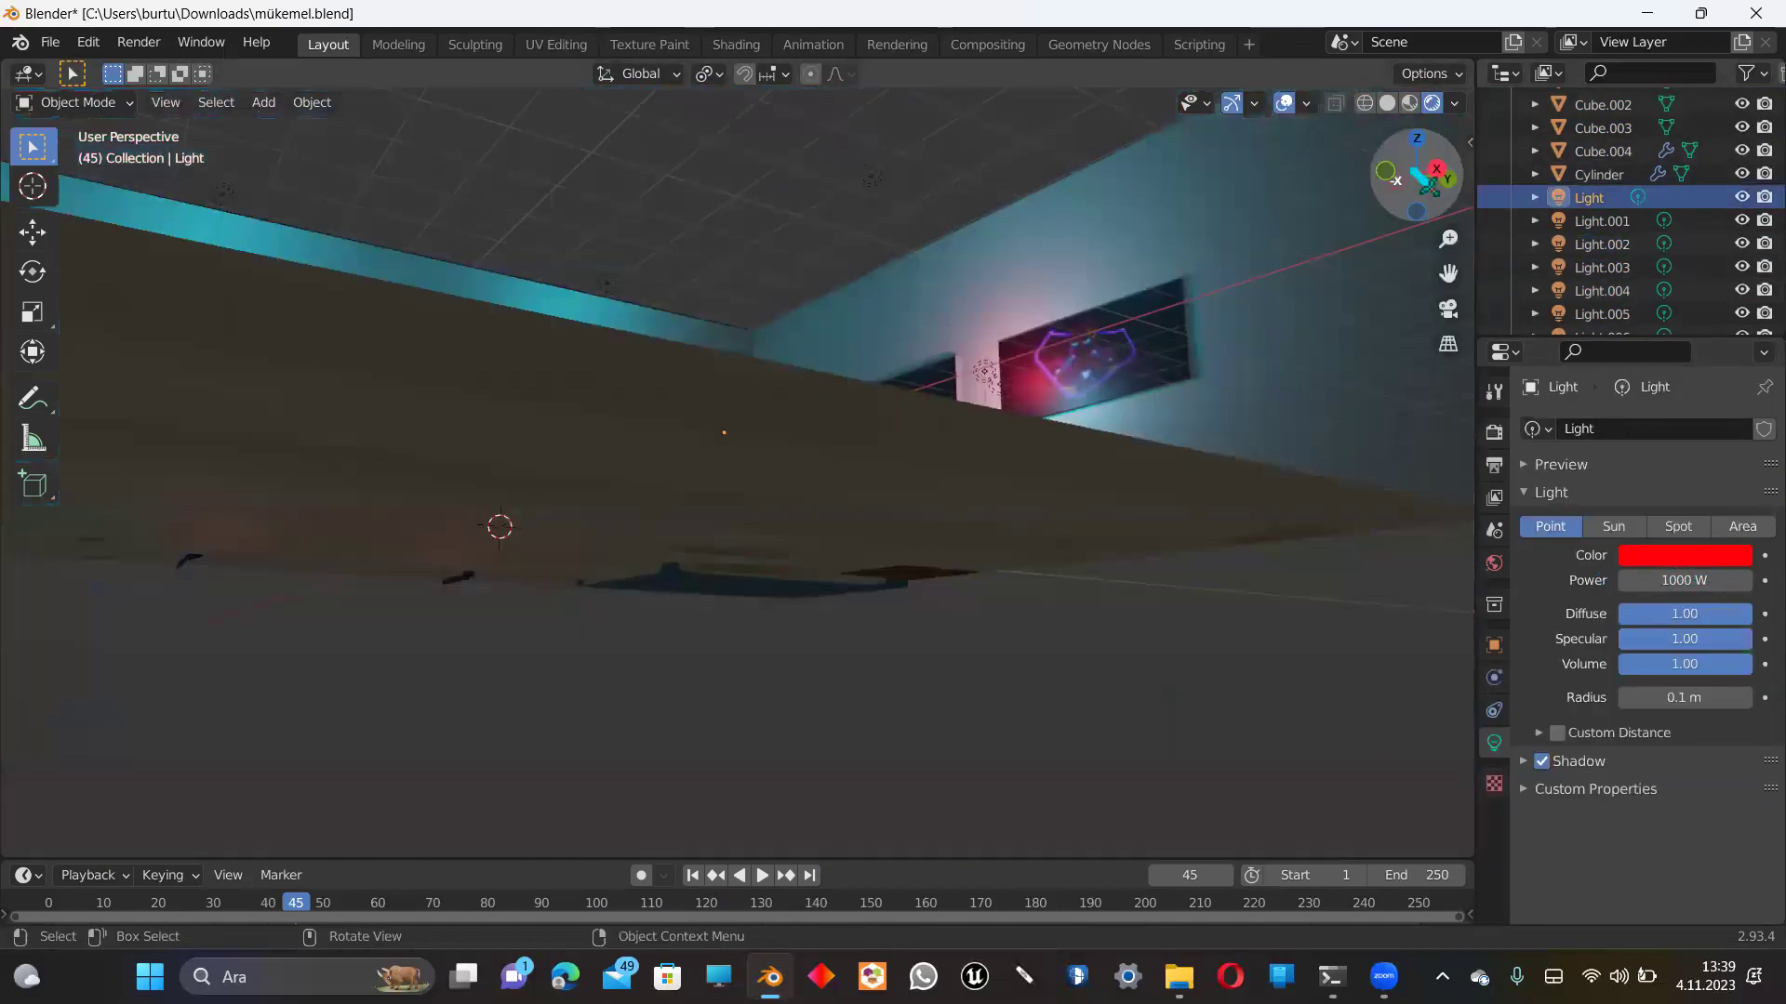
{"action": "left_click_drag", "start_coordinate": [1414, 177], "coordinate": [878, 430]}
{"action": "key", "text": "KP_Decimal"}
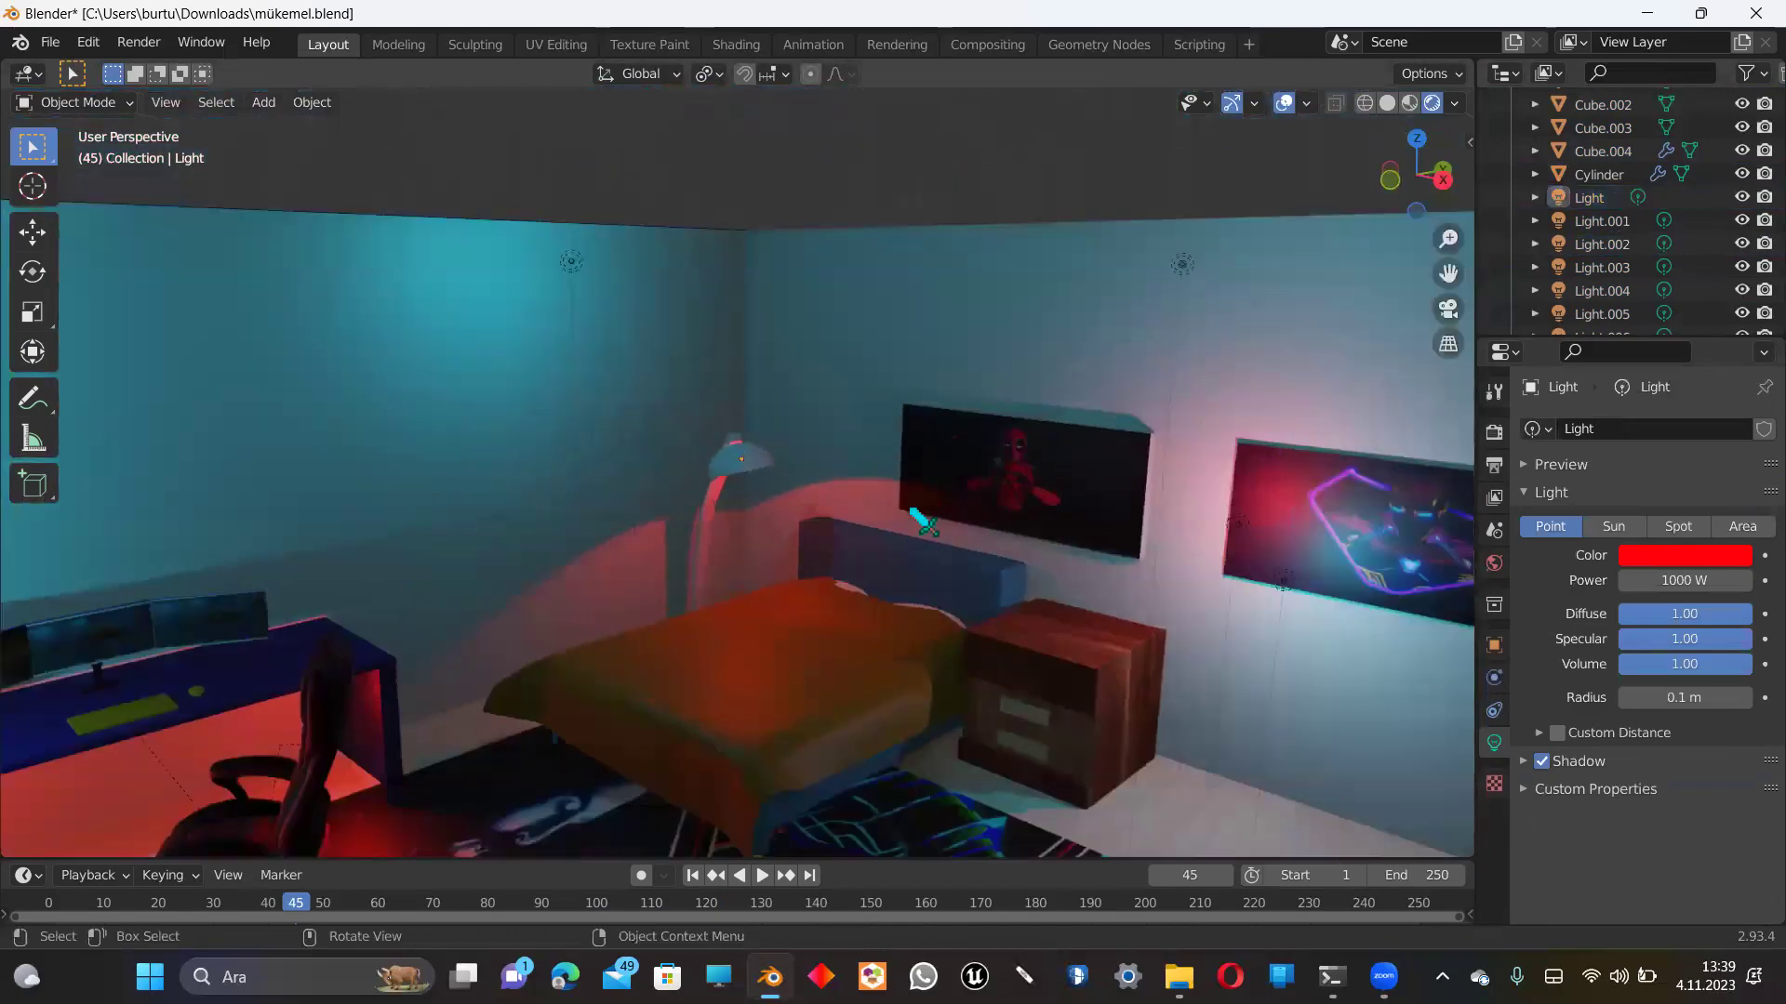
Step: Select the wooden nightstand Cube.002, orbit around it, and zoom out to the whole room
{"action": "middle_click_drag", "start_coordinate": [837, 465], "coordinate": [1101, 712]}
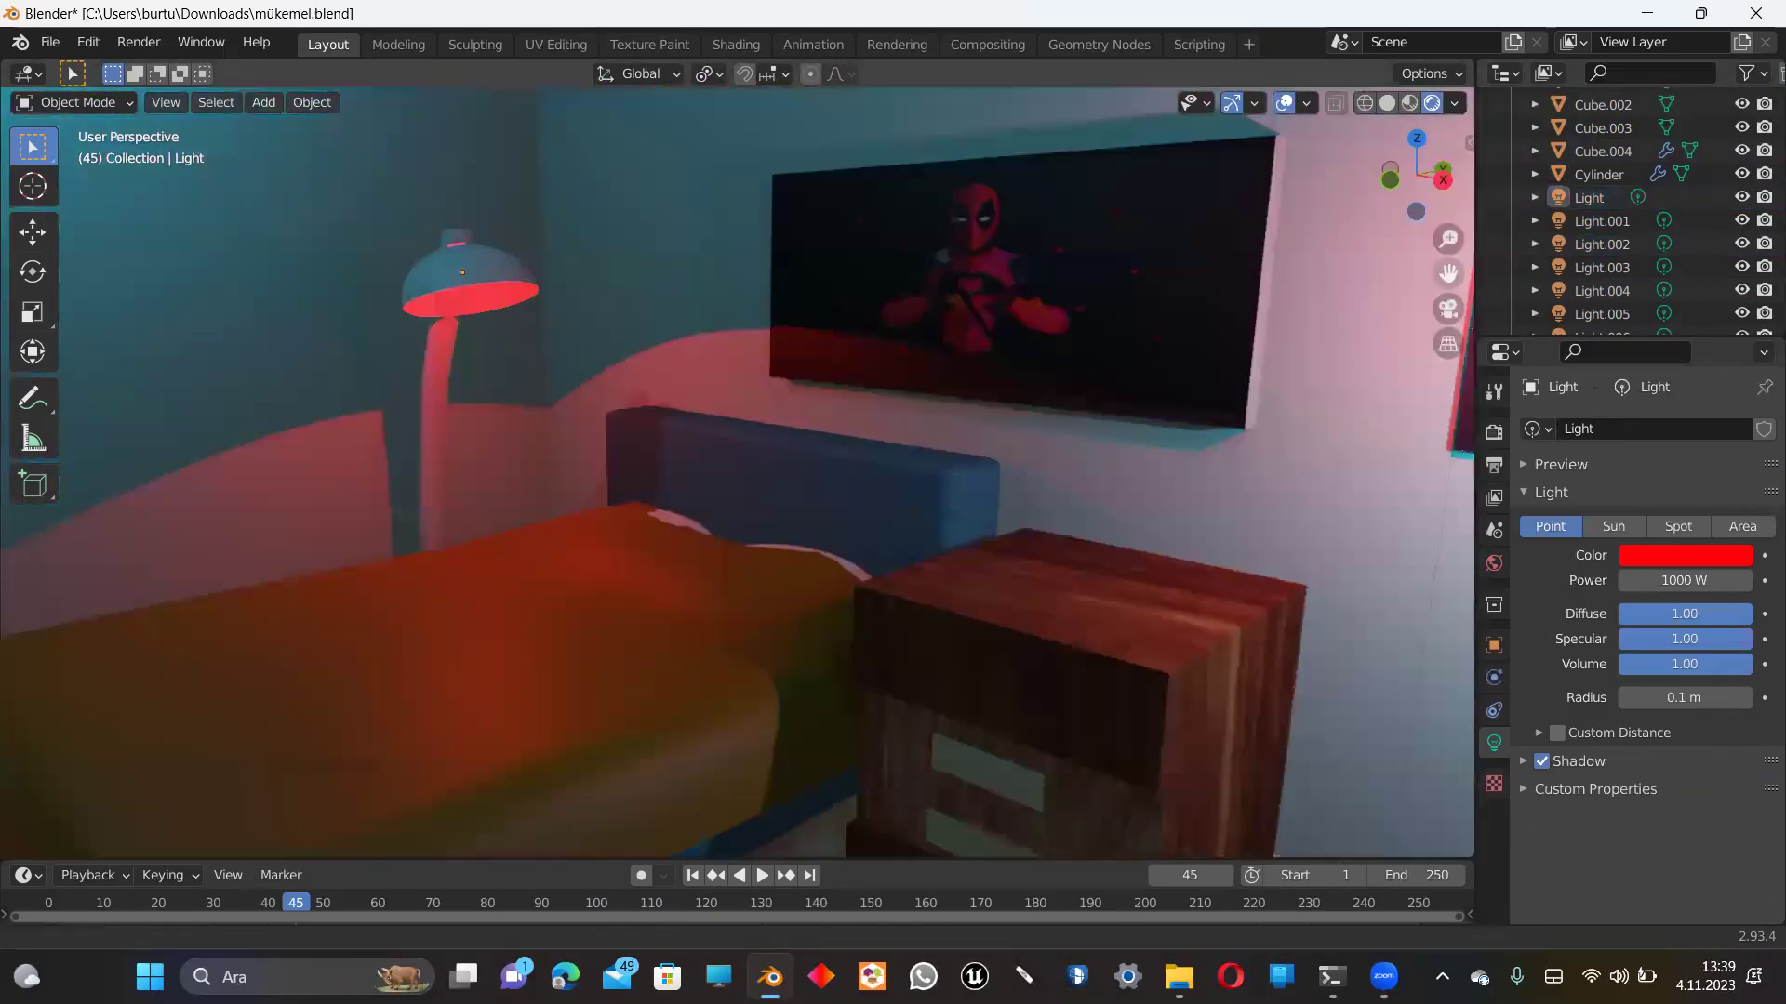
{"action": "scroll", "coordinate": [1043, 423], "scroll_direction": "up", "scroll_amount": 4}
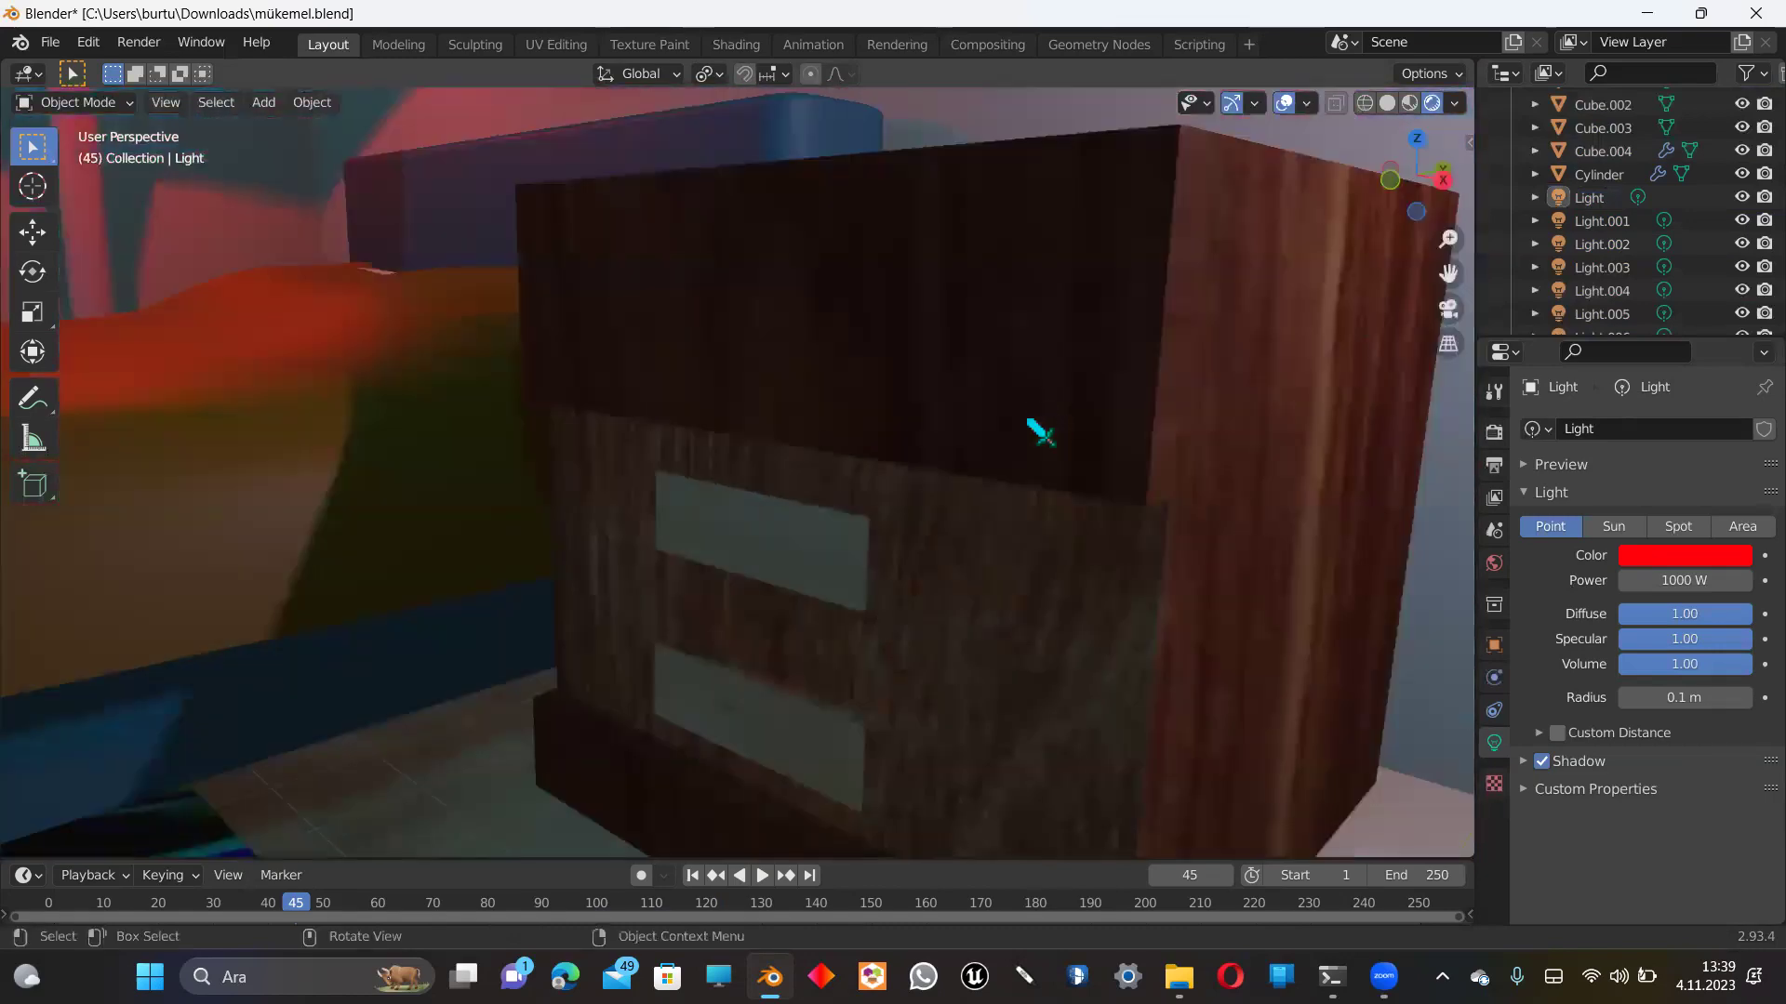
{"action": "scroll", "coordinate": [1024, 470], "scroll_direction": "down", "scroll_amount": 2}
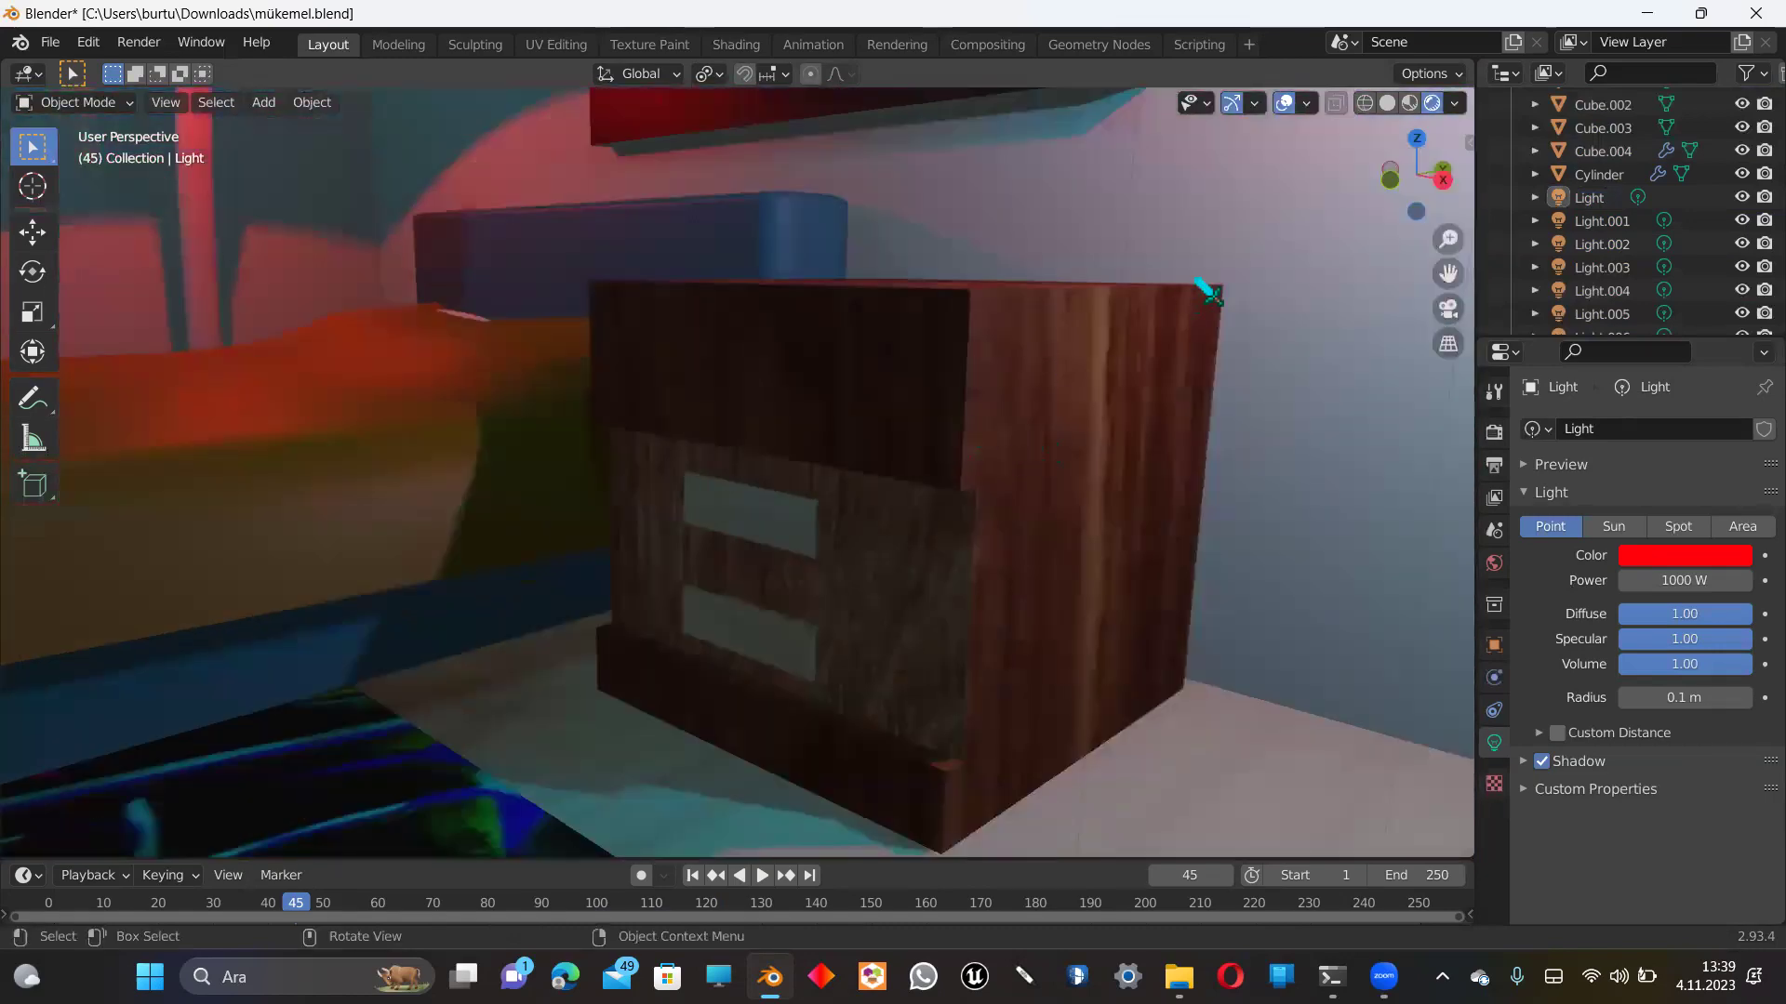
{"action": "left_click", "coordinate": [1035, 459]}
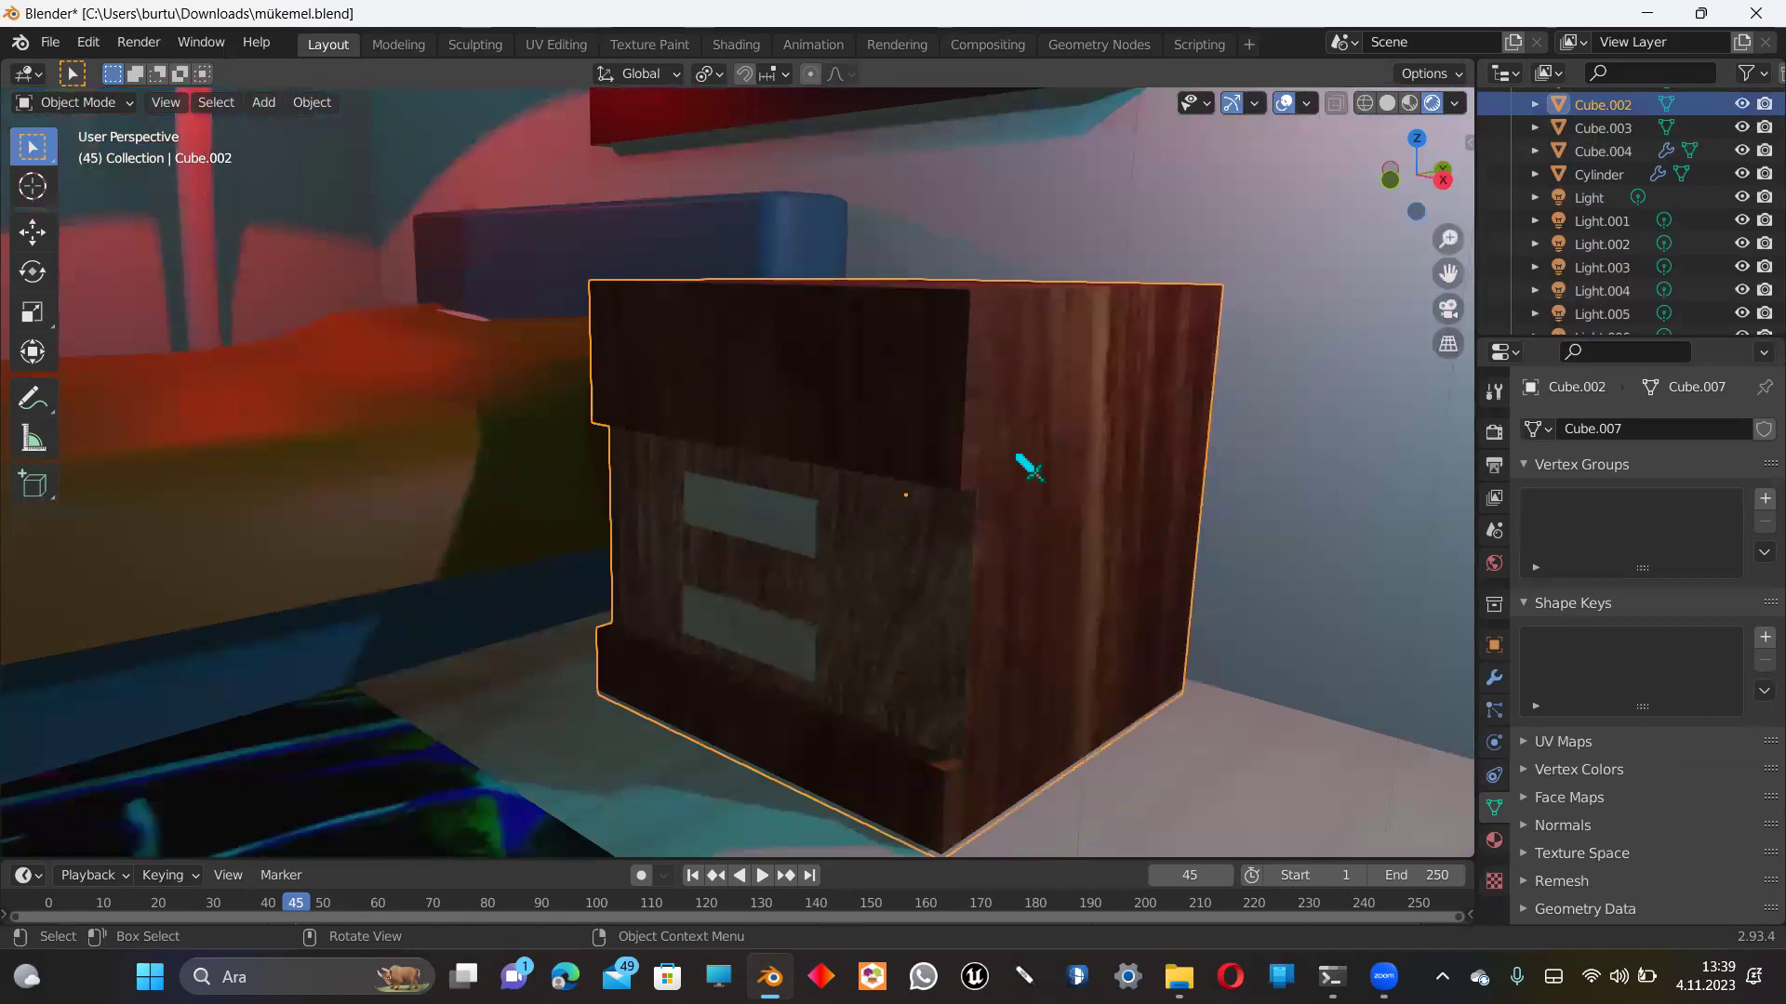
{"action": "mouse_move", "coordinate": [1413, 177]}
{"action": "left_mouse_down"}
{"action": "mouse_move", "coordinate": [1367, 181]}
{"action": "mouse_move", "coordinate": [1374, 204]}
{"action": "left_mouse_up"}
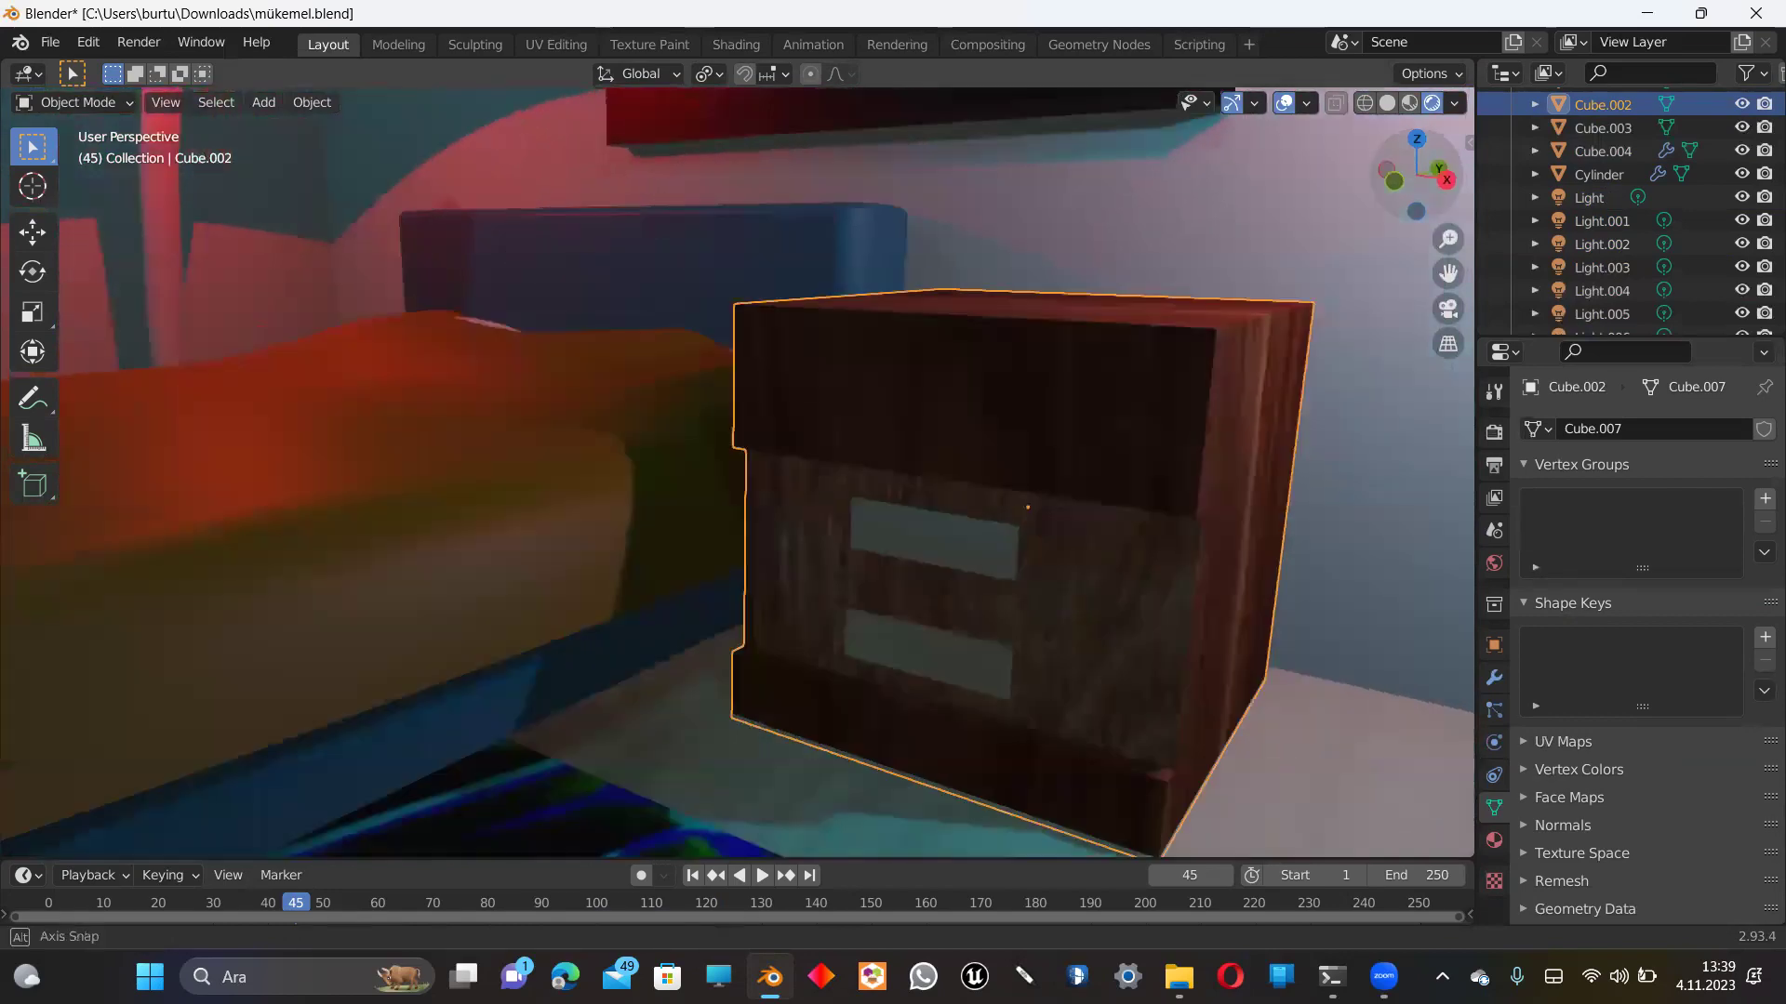
{"action": "middle_click_drag", "start_coordinate": [821, 282], "coordinate": [907, 400]}
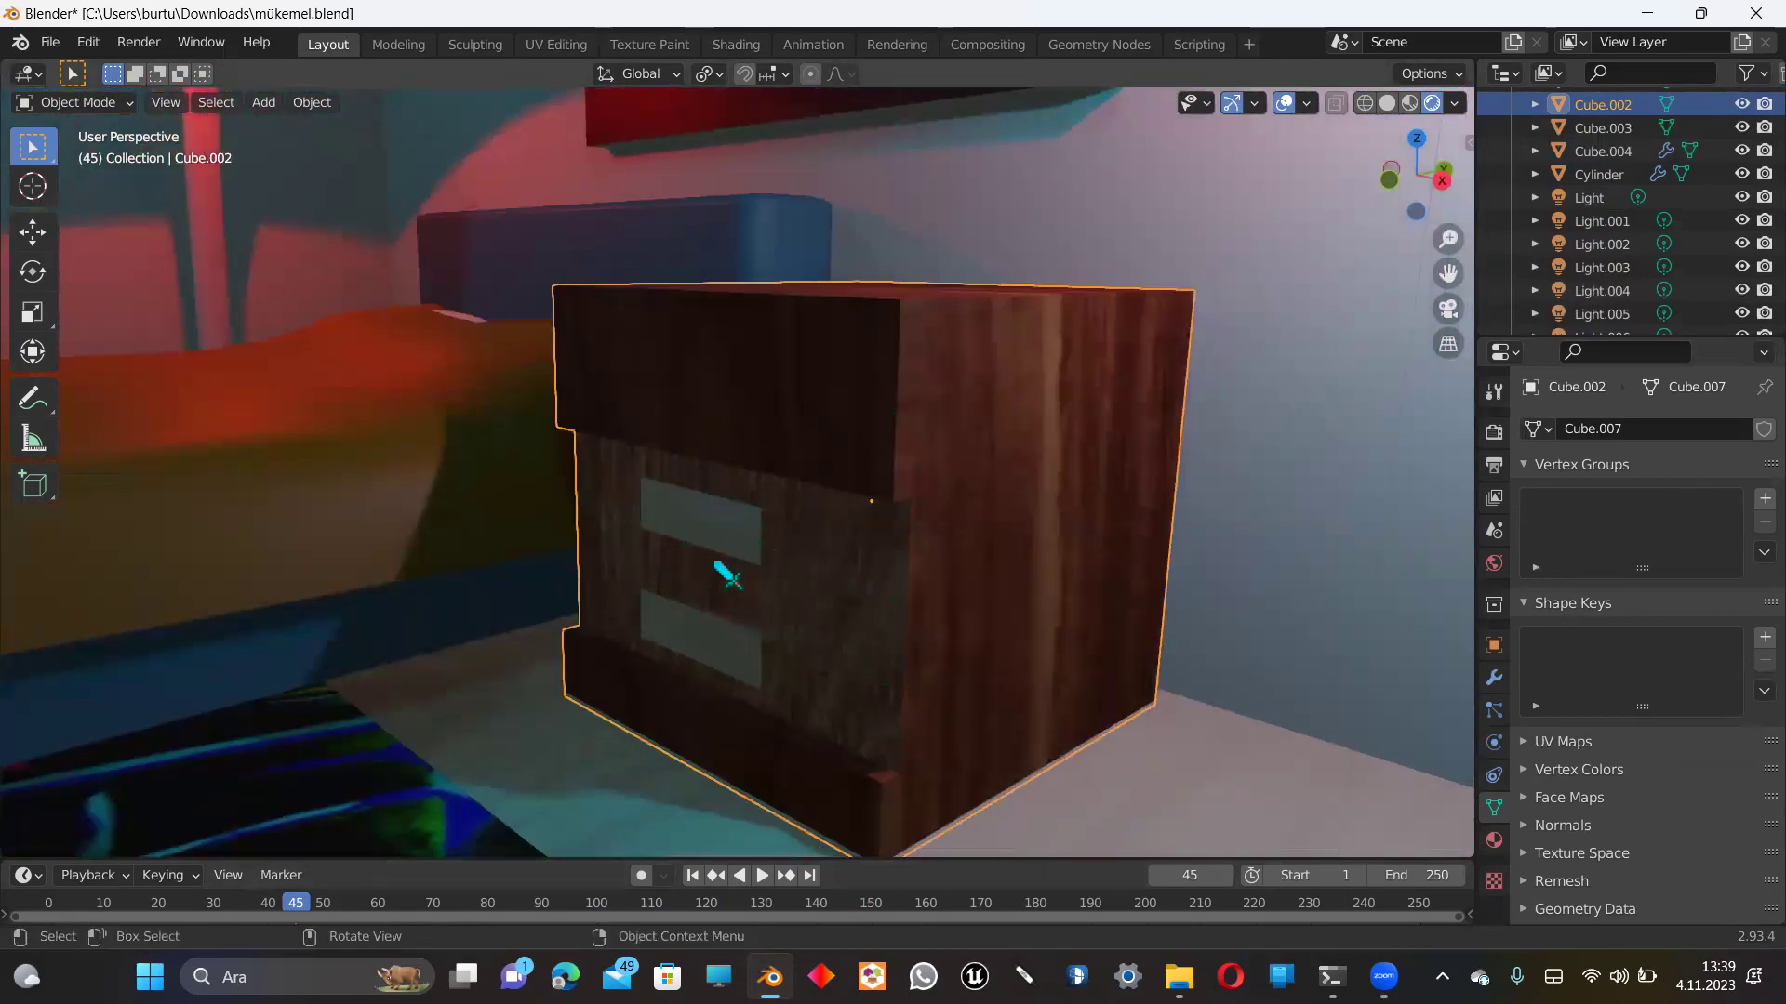
{"action": "scroll", "coordinate": [712, 605], "scroll_direction": "down", "scroll_amount": 2}
{"action": "scroll", "coordinate": [712, 604], "scroll_direction": "down", "scroll_amount": 5}
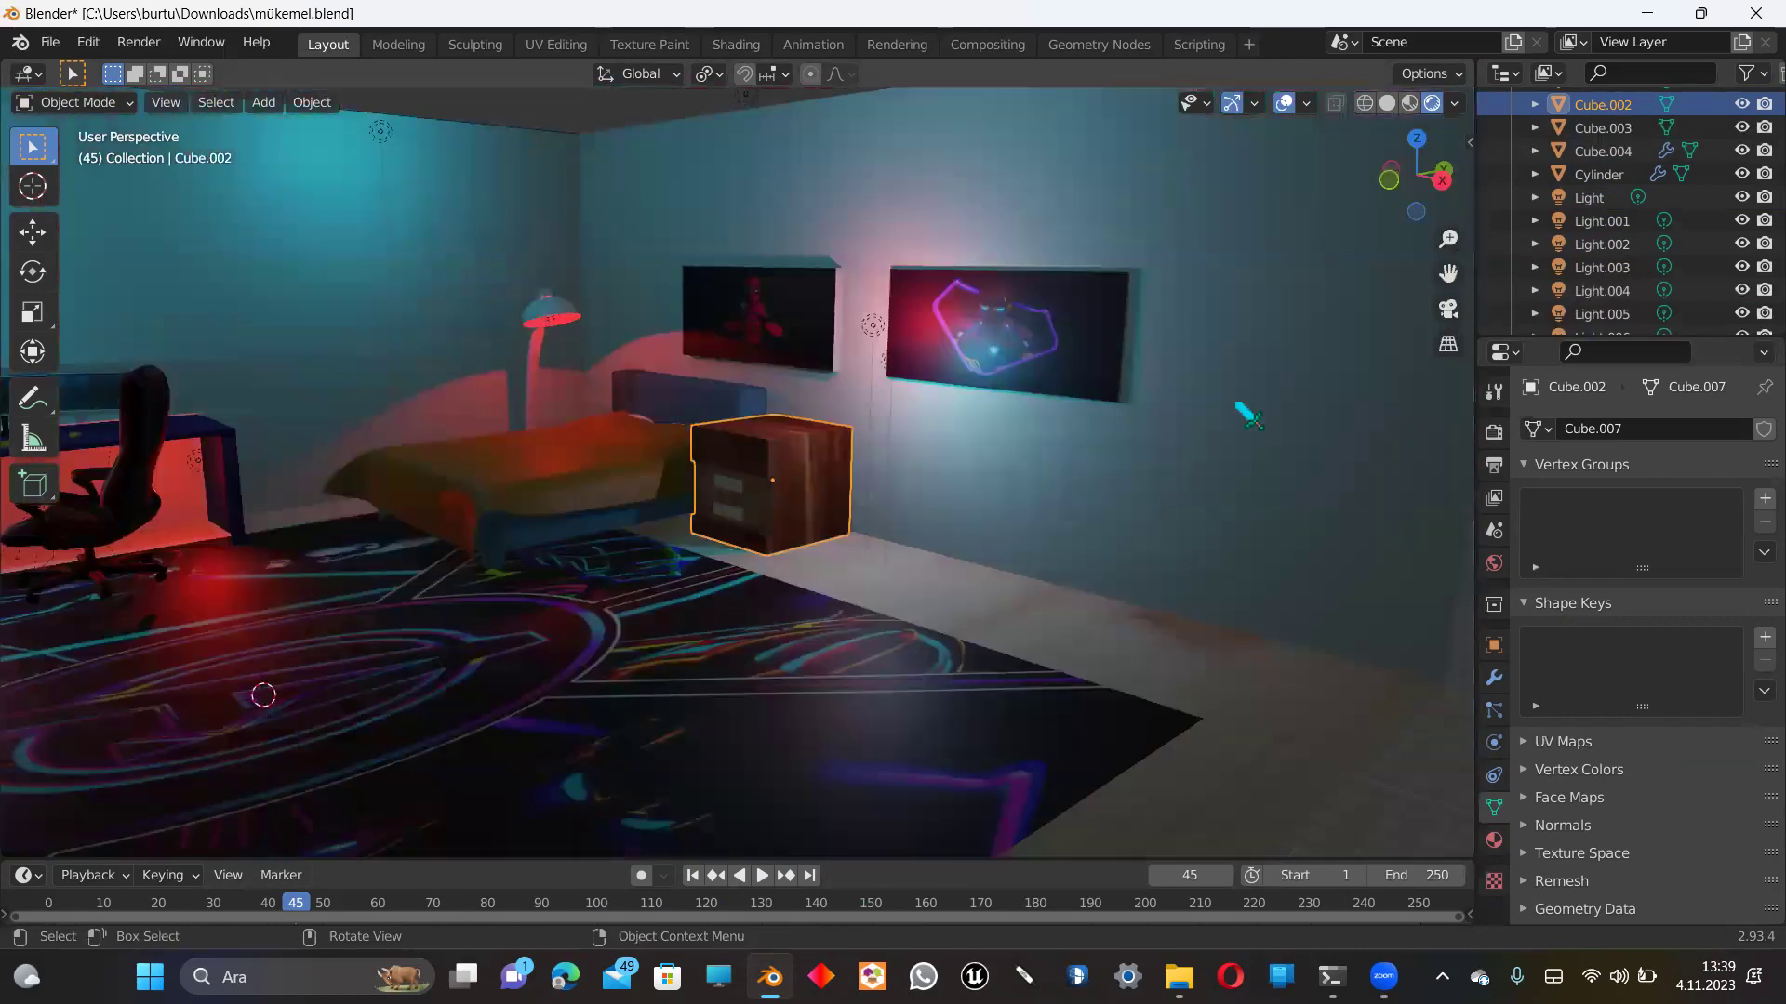
{"action": "left_click_drag", "start_coordinate": [1415, 174], "coordinate": [1432, 186]}
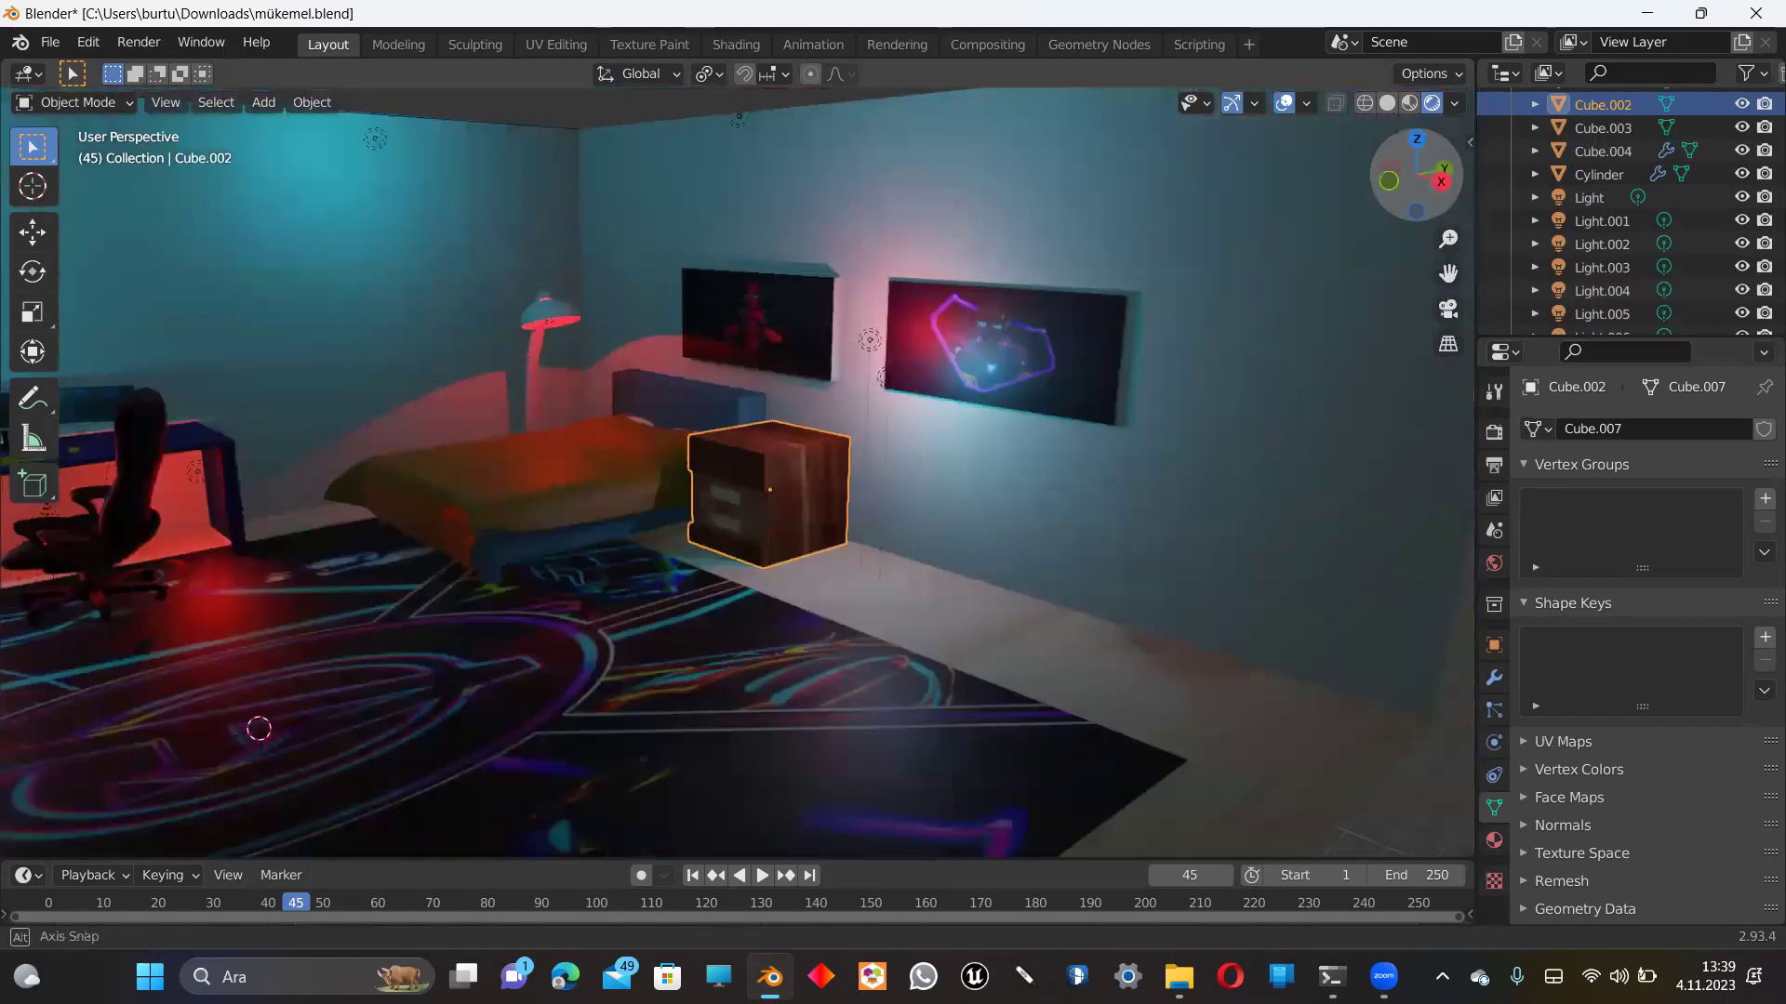
{"action": "left_click_drag", "start_coordinate": [1450, 271], "coordinate": [1450, 271]}
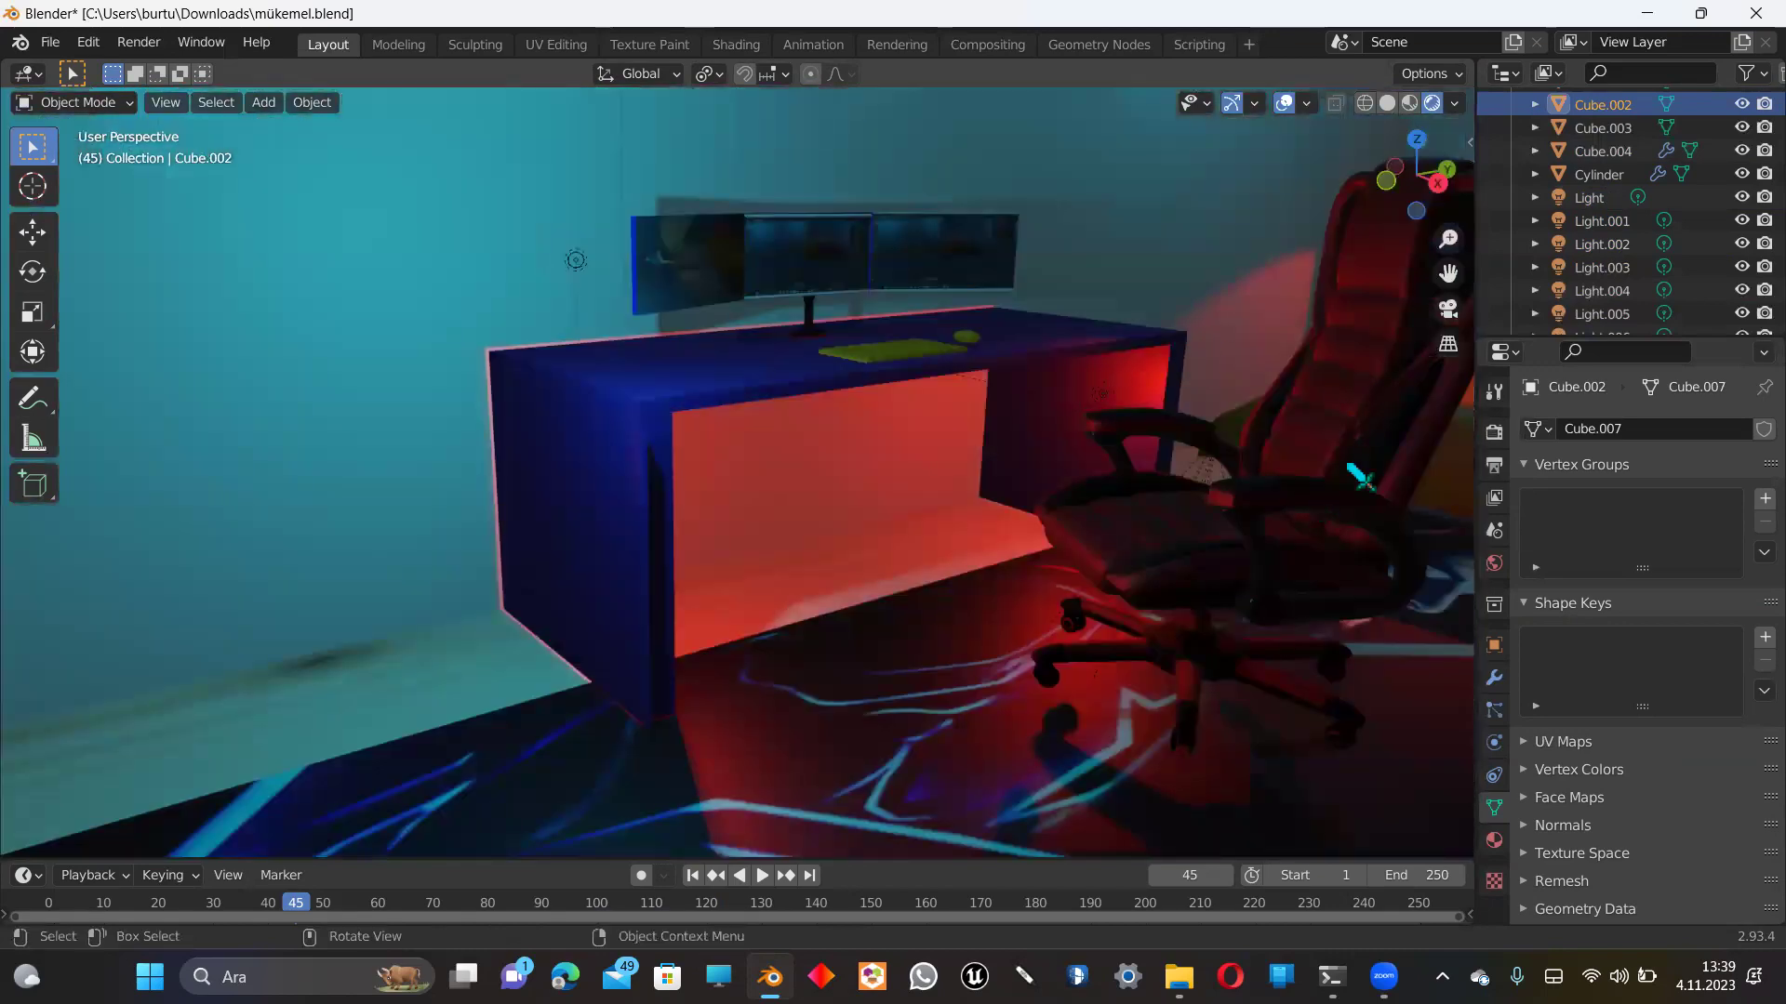
{"action": "left_click_drag", "start_coordinate": [1448, 272], "coordinate": [1006, 307]}
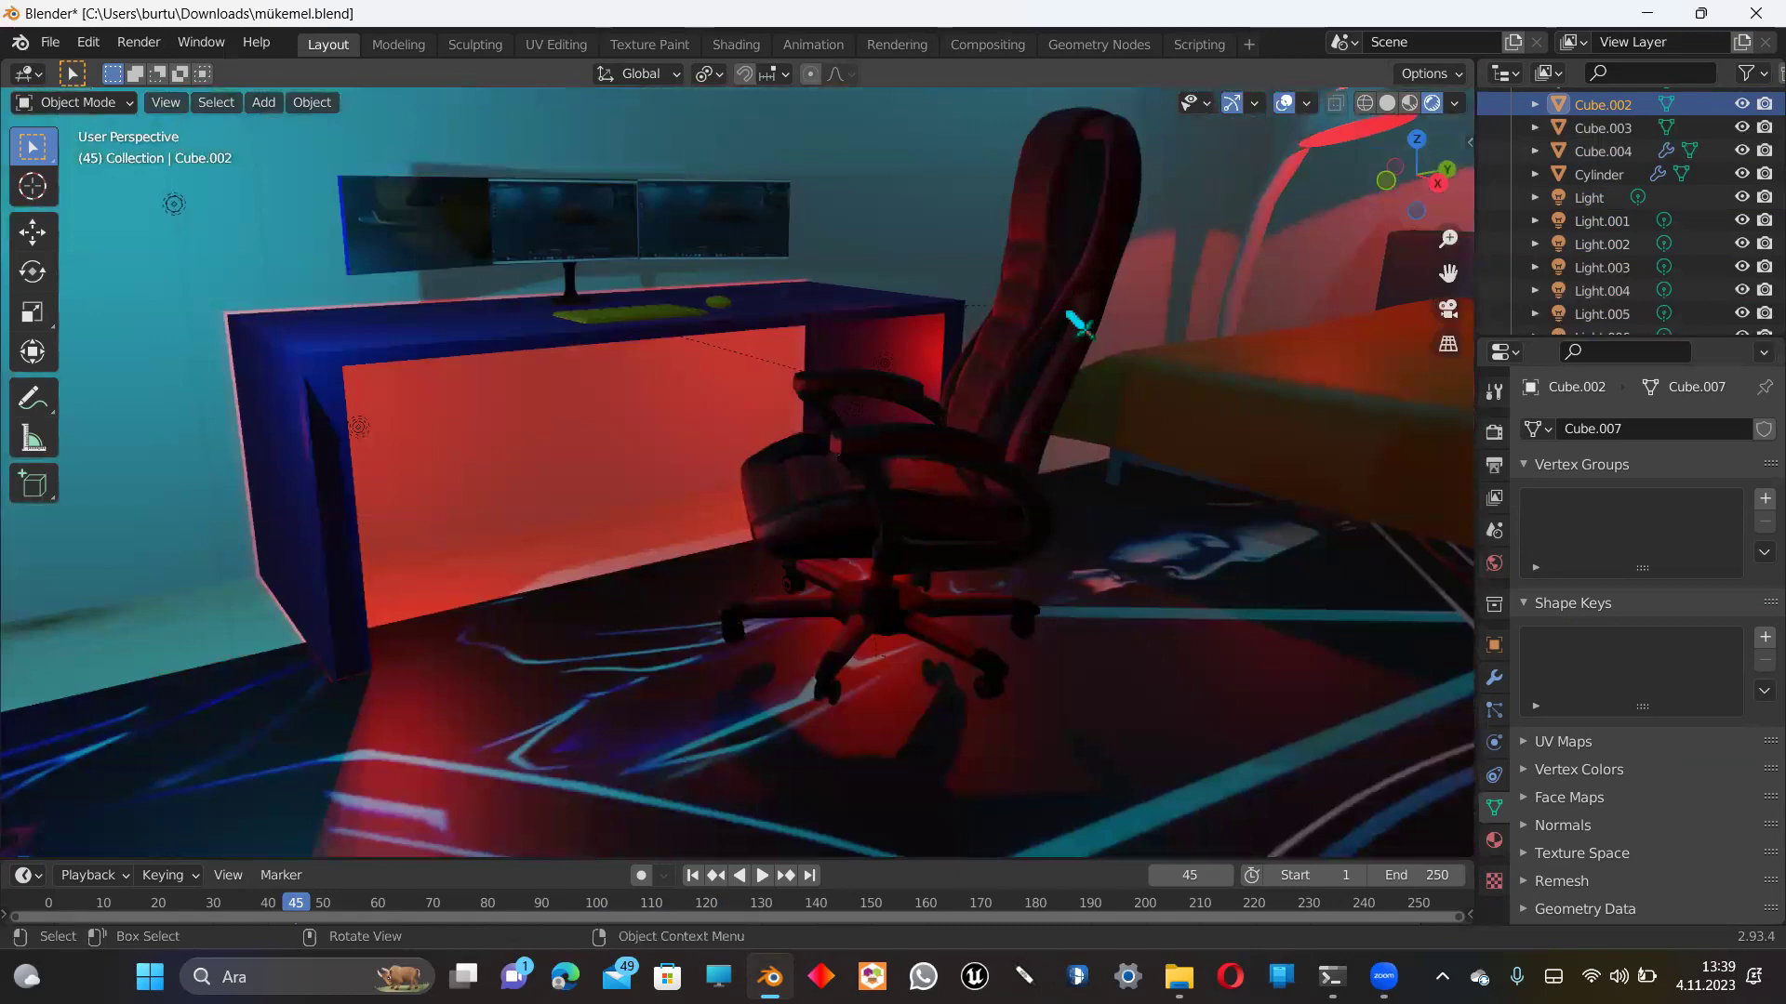
{"action": "left_click_drag", "start_coordinate": [1448, 272], "coordinate": [1048, 389]}
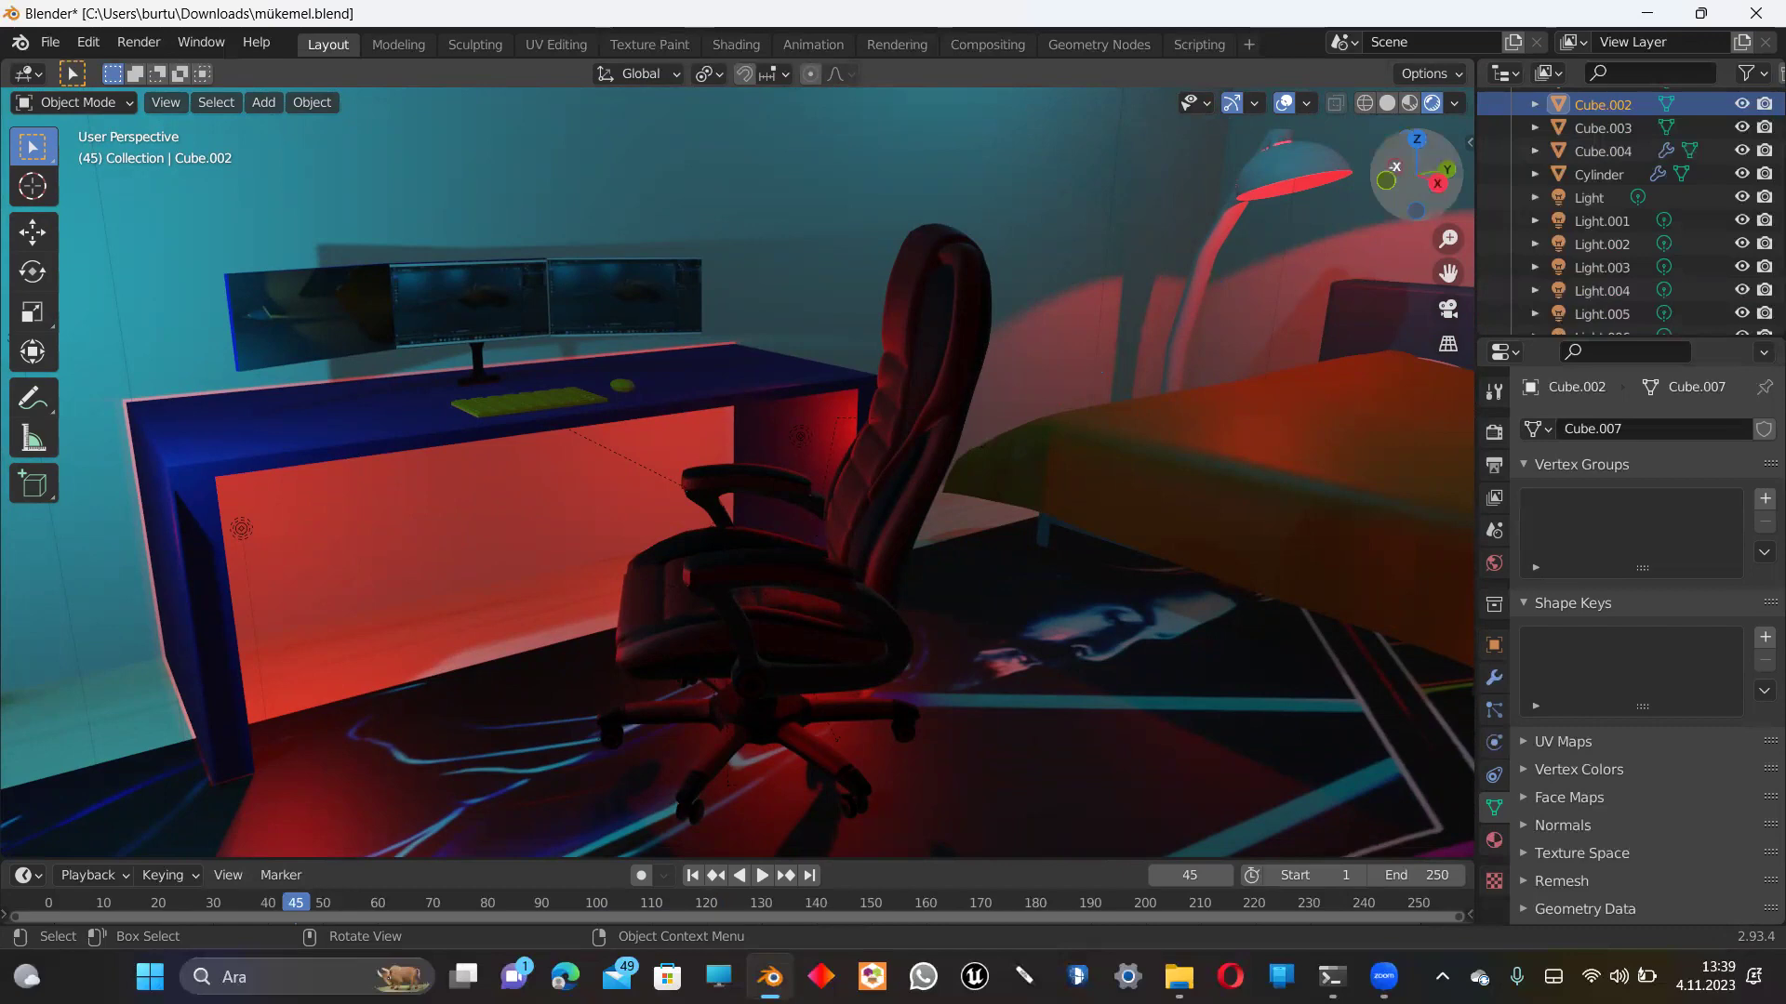
{"action": "left_click_drag", "start_coordinate": [1416, 177], "coordinate": [1395, 181]}
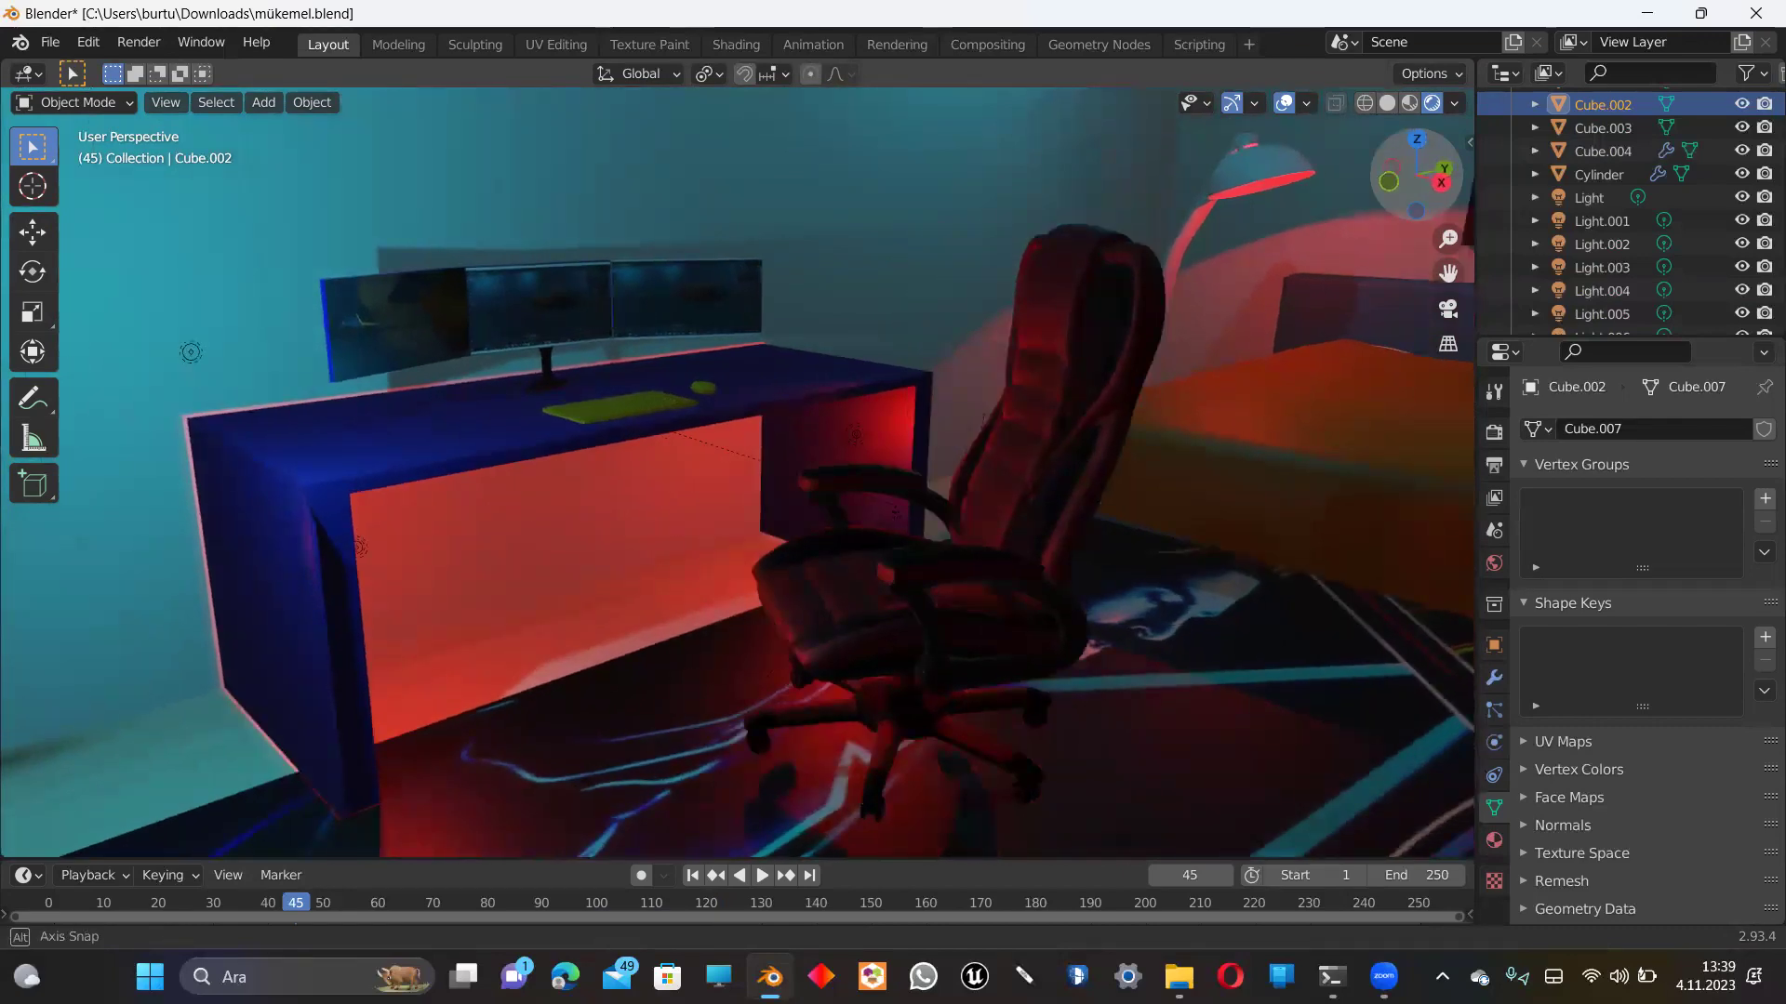
{"action": "left_click_drag", "start_coordinate": [1416, 176], "coordinate": [1386, 182]}
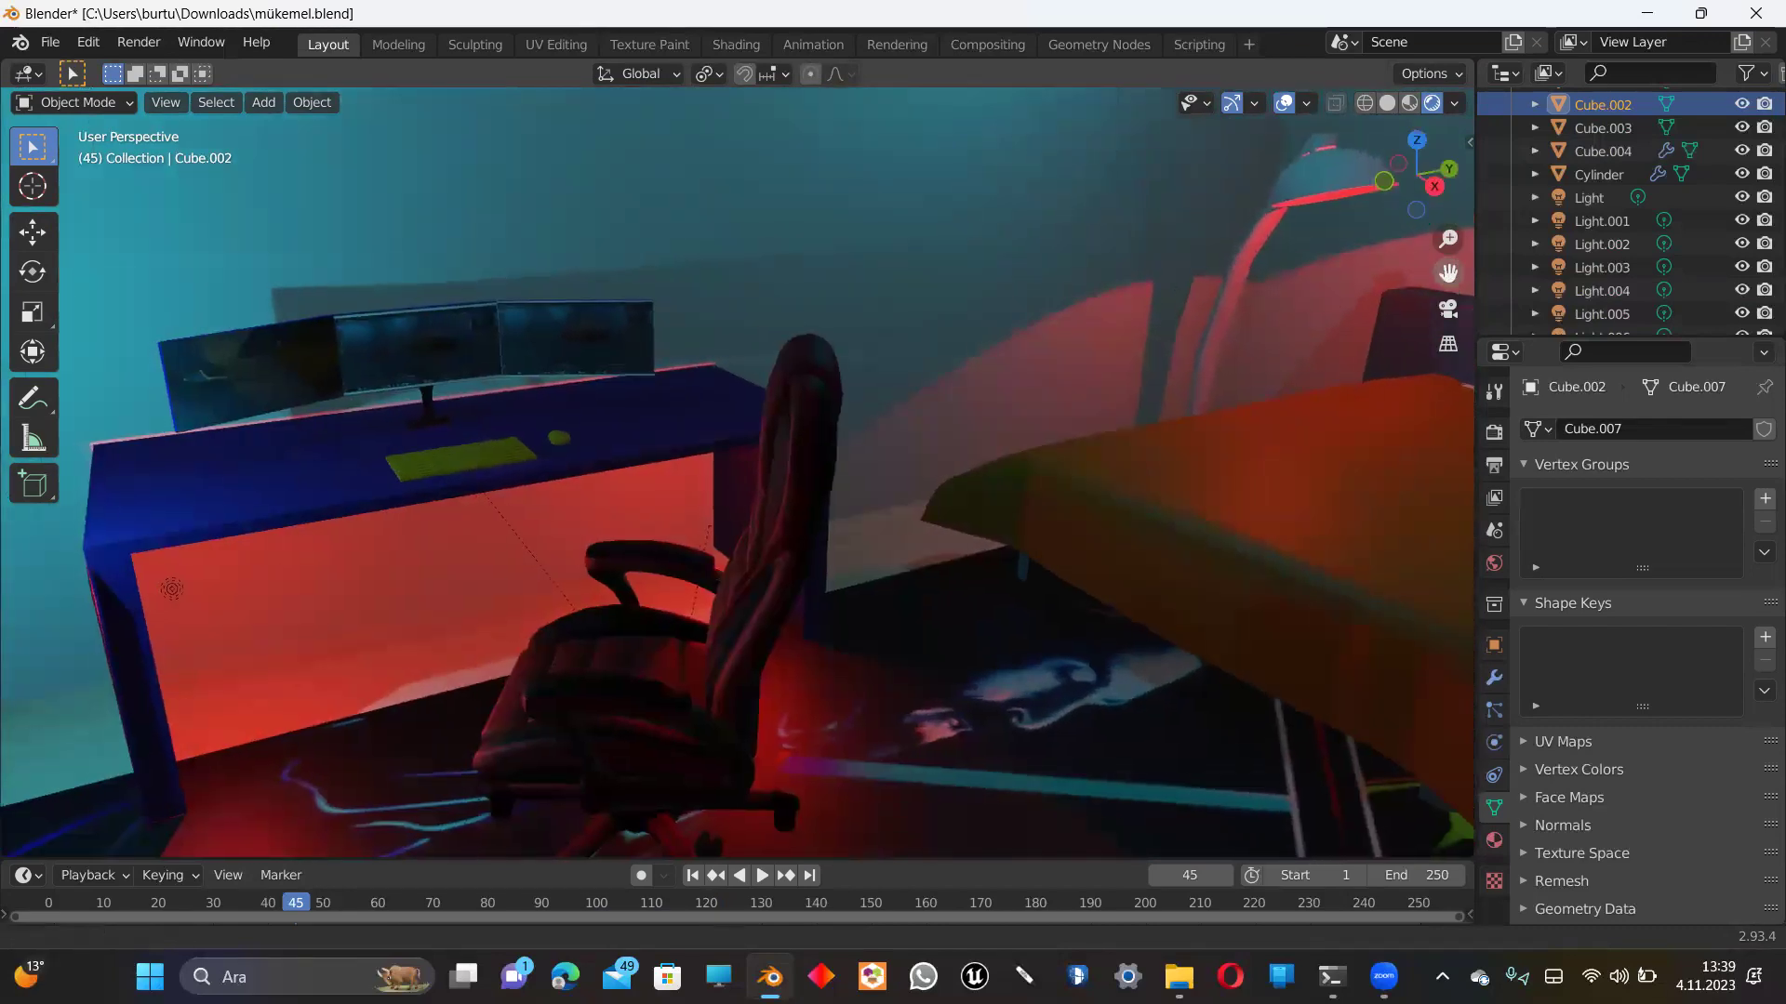
{"action": "scroll", "coordinate": [438, 478], "scroll_direction": "down", "scroll_amount": 3}
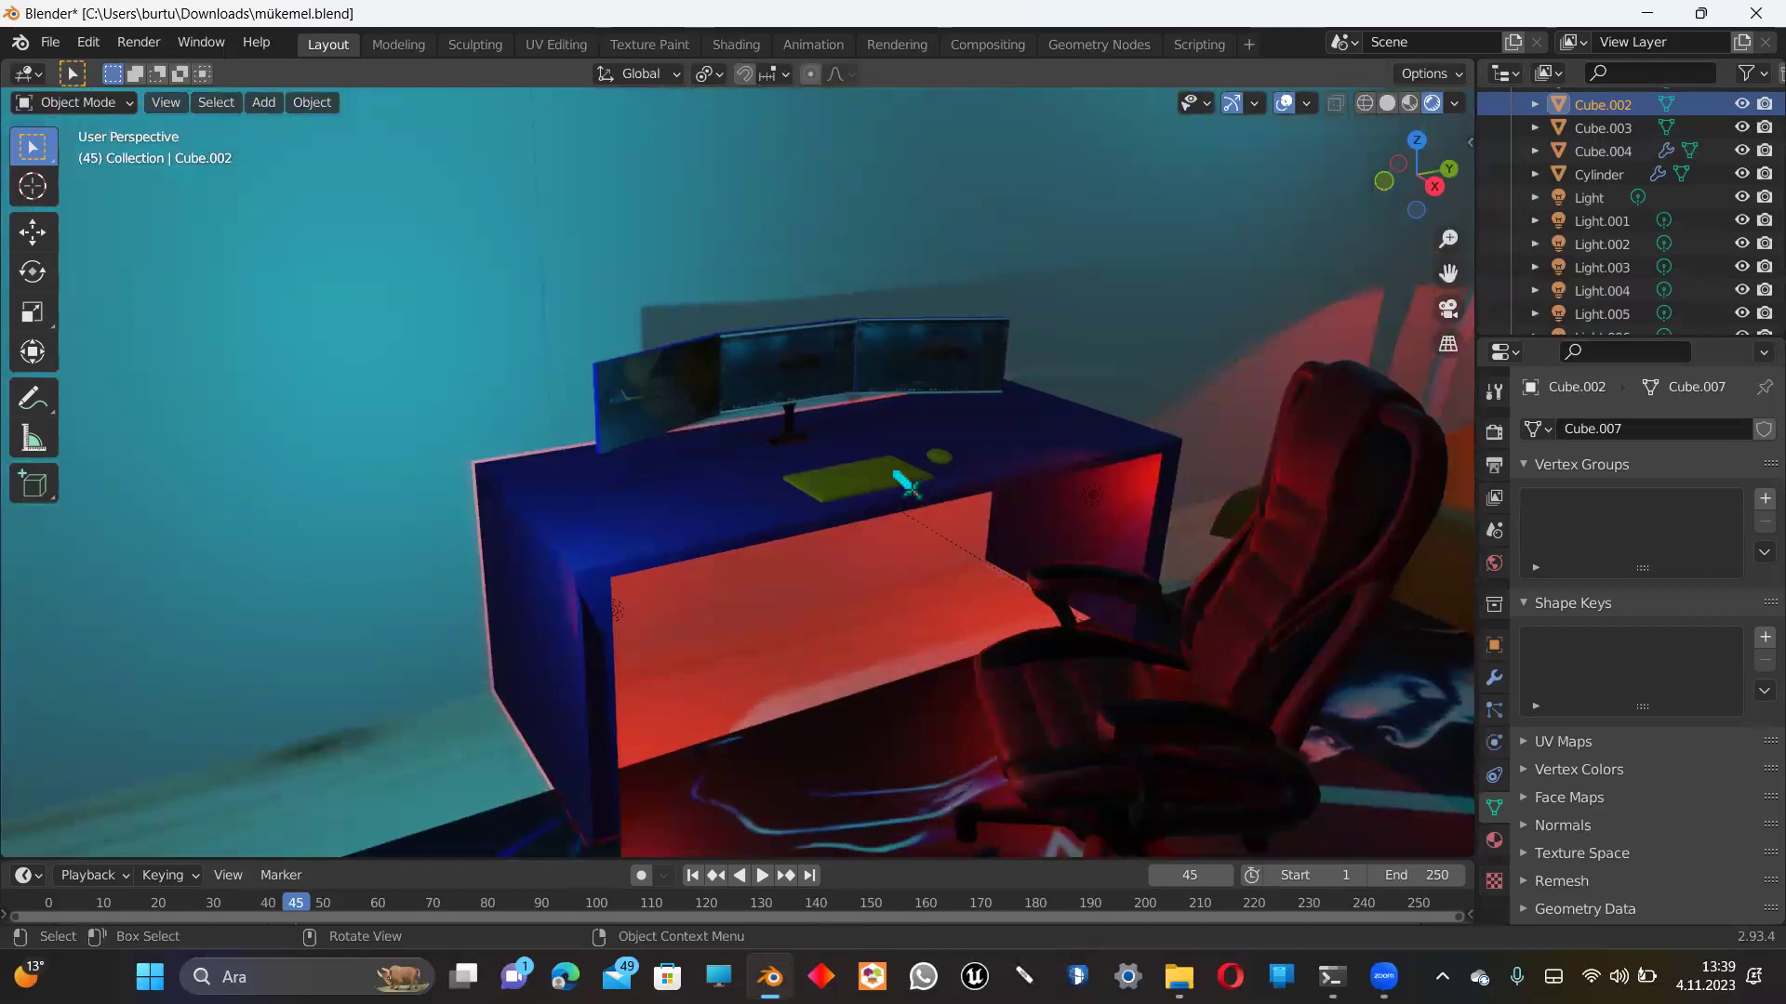
{"action": "scroll", "coordinate": [930, 503], "scroll_direction": "up", "scroll_amount": 4}
{"action": "scroll", "coordinate": [997, 438], "scroll_direction": "down", "scroll_amount": 5}
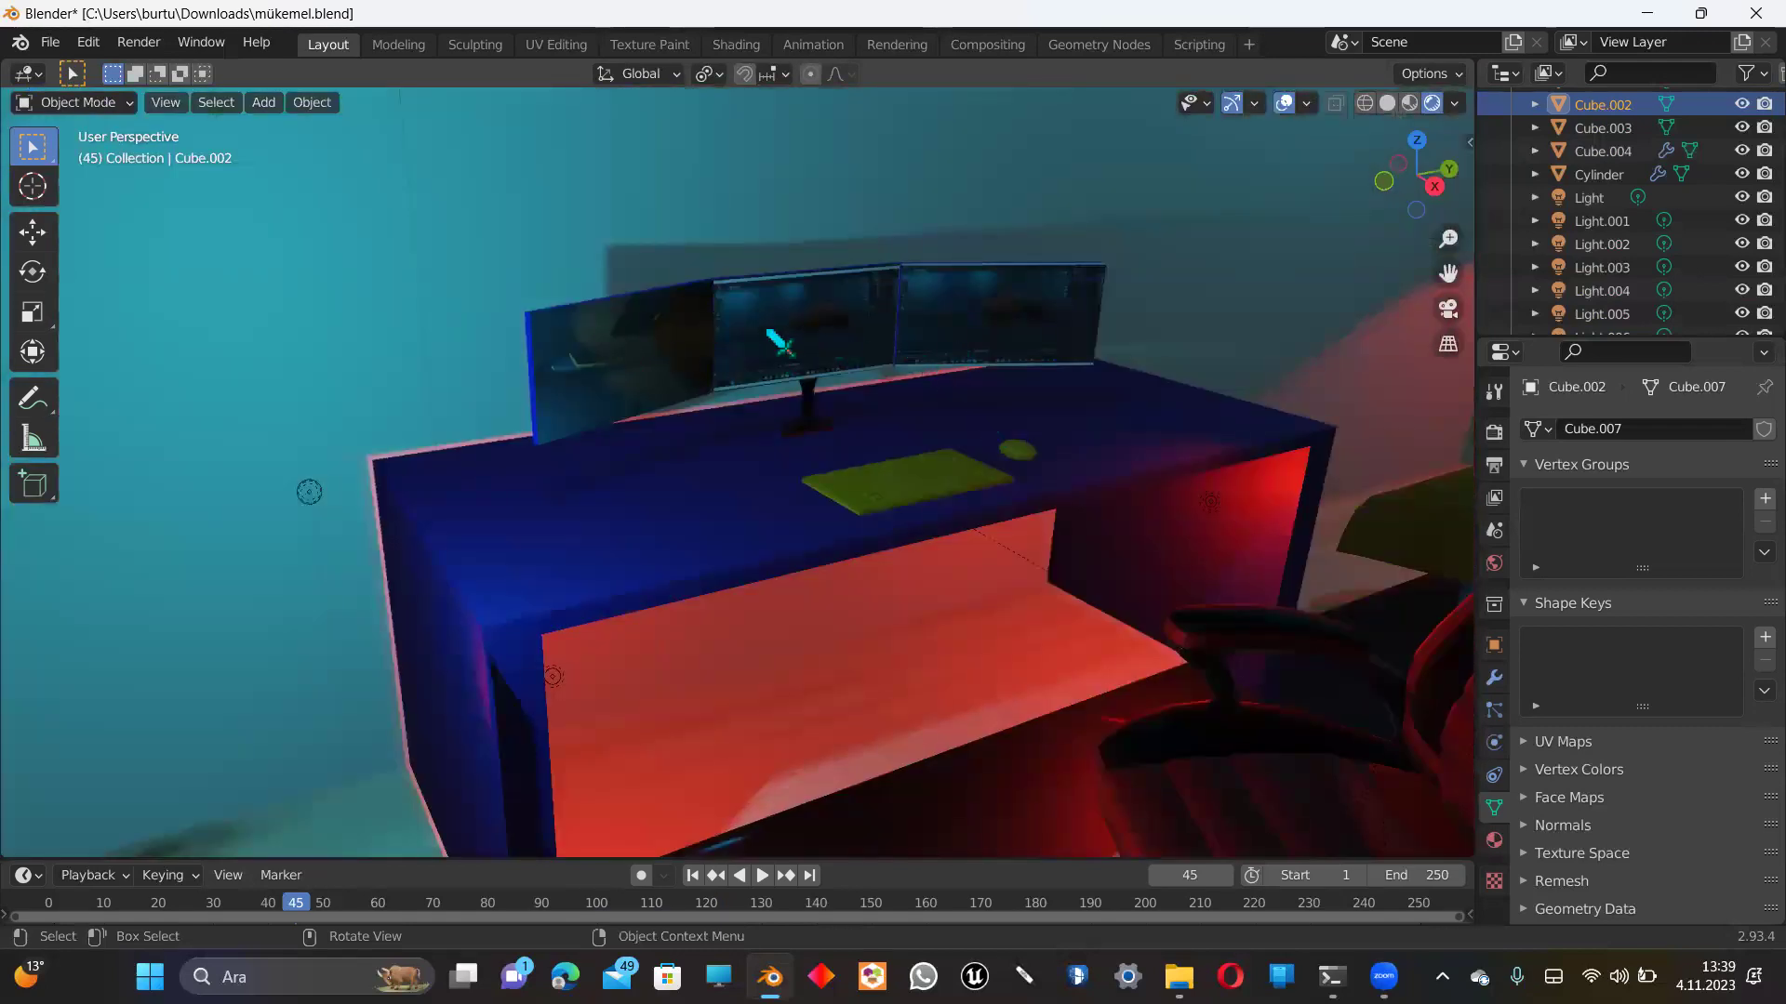
{"action": "left_click", "coordinate": [997, 382]}
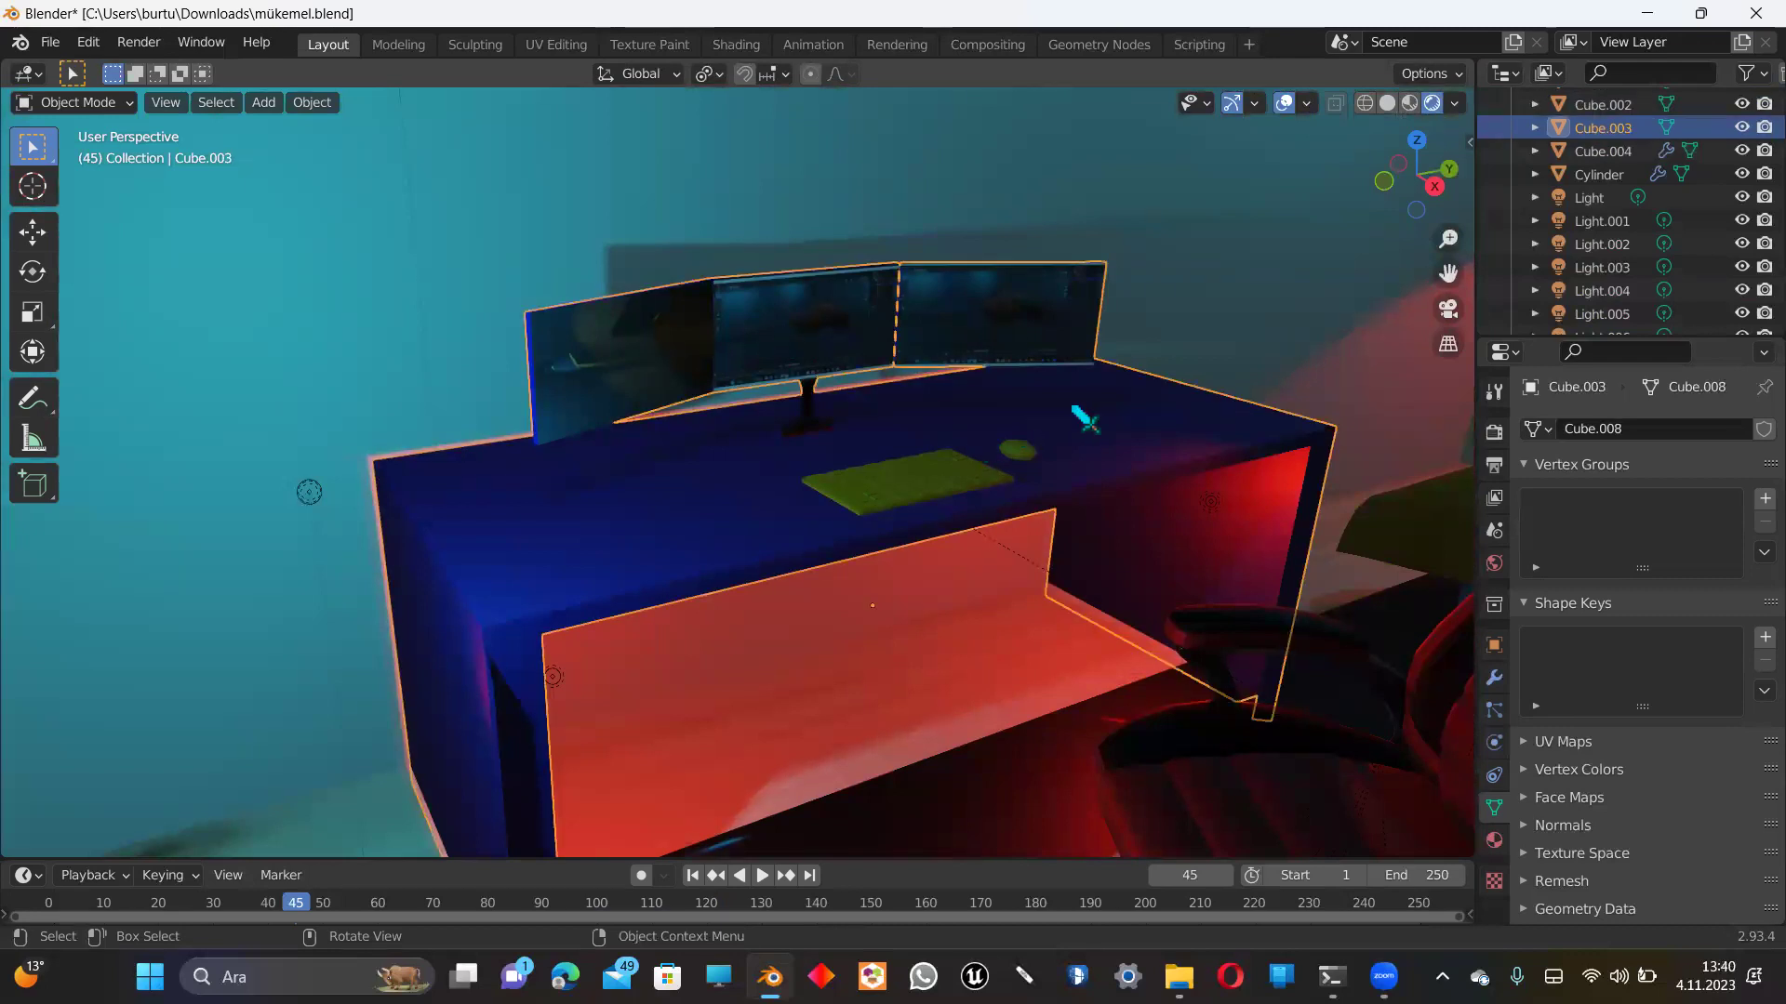
{"action": "left_click", "coordinate": [1071, 420], "text": "shift"}
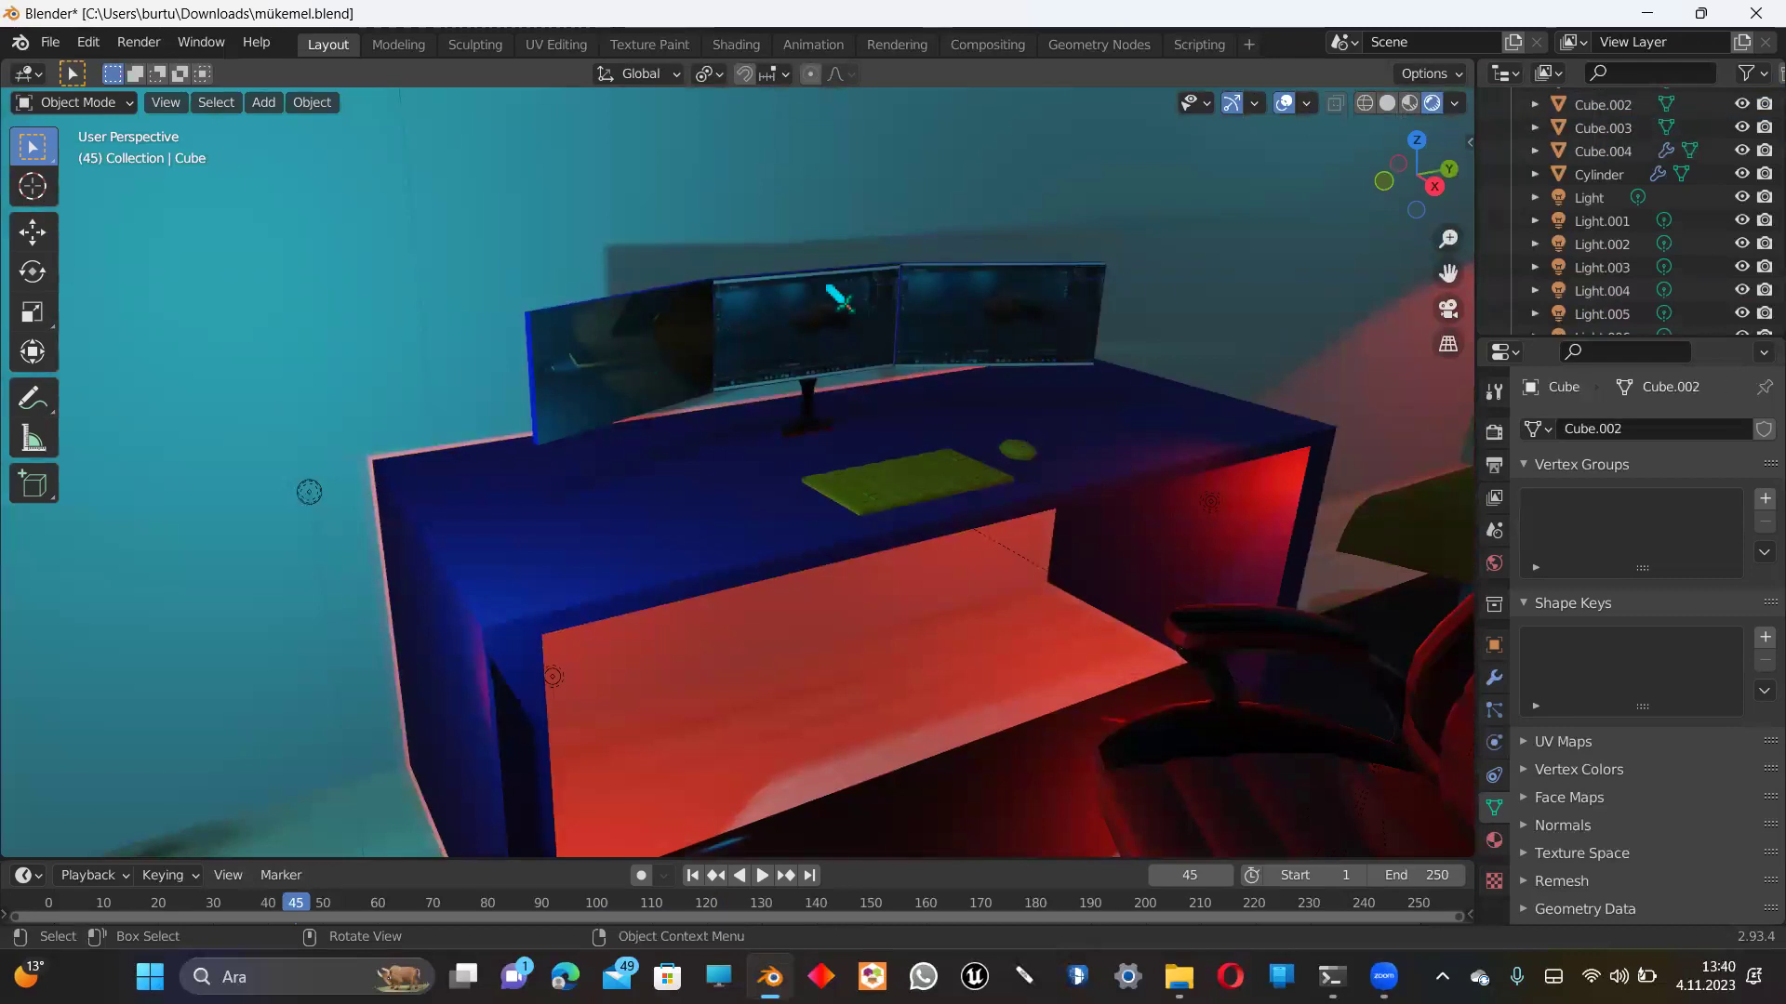
{"action": "scroll", "coordinate": [869, 331], "scroll_direction": "down", "scroll_amount": 6}
{"action": "left_click_drag", "start_coordinate": [1419, 172], "coordinate": [1474, 284]}
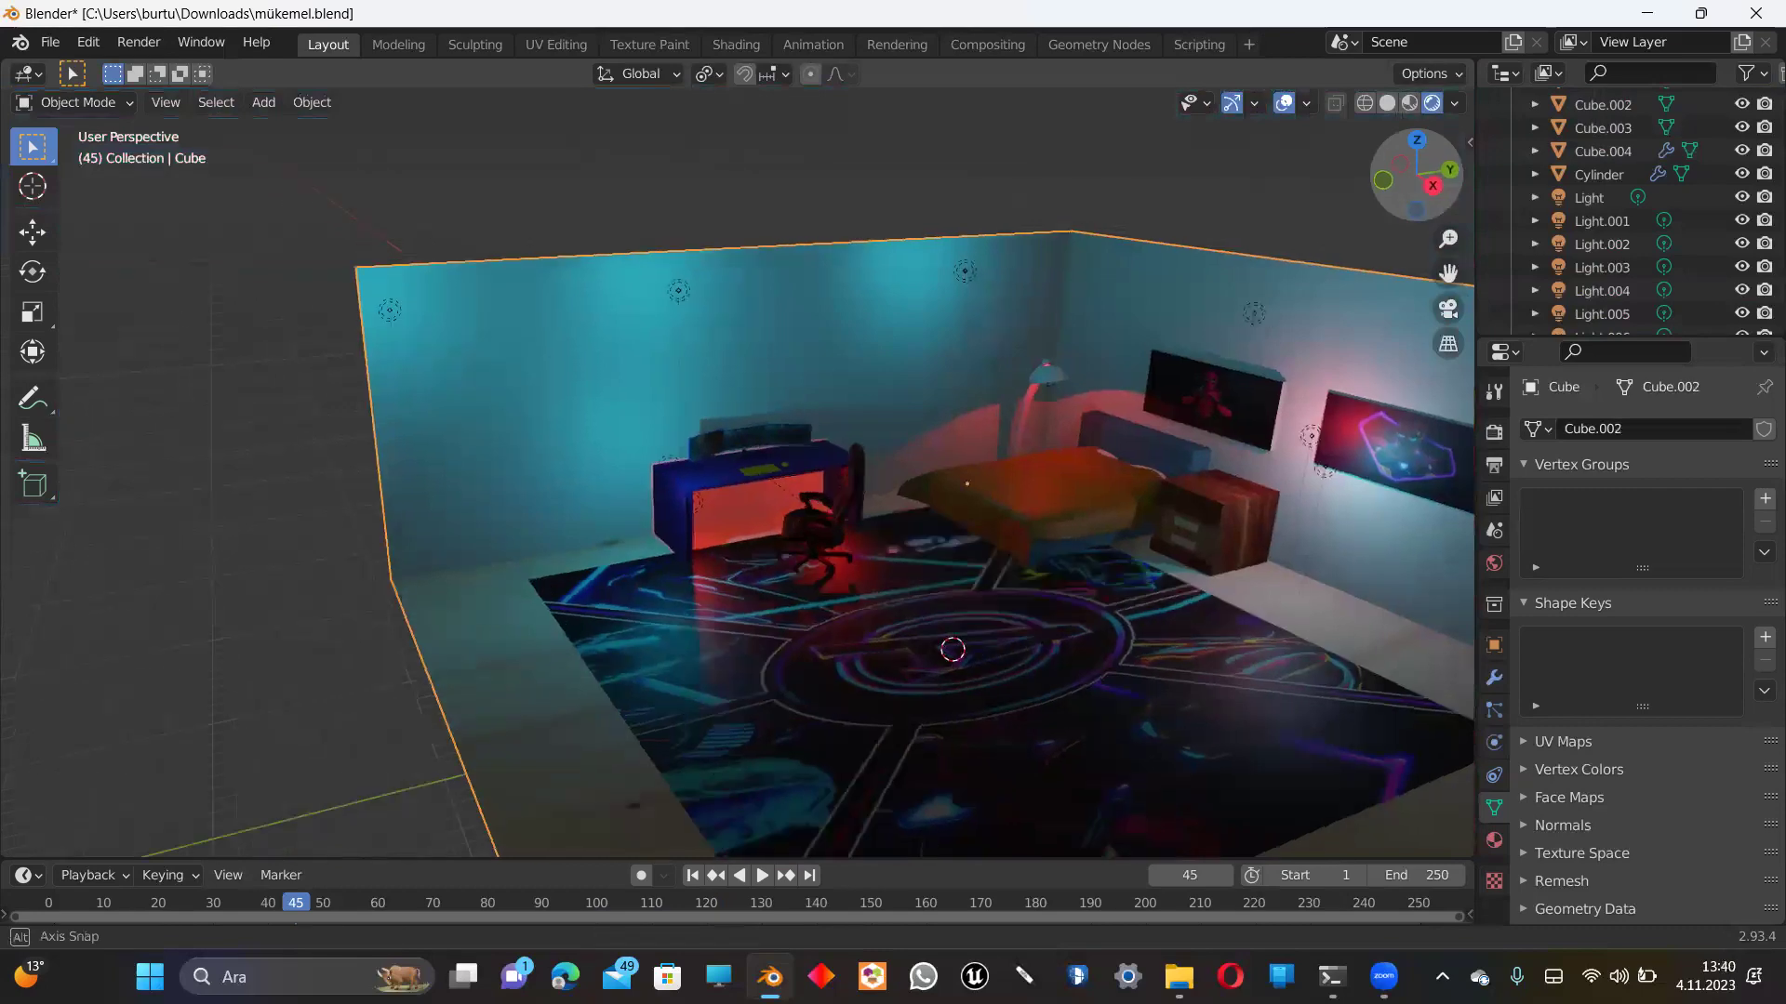
{"action": "middle_click_drag", "start_coordinate": [1474, 284], "coordinate": [1302, 306]}
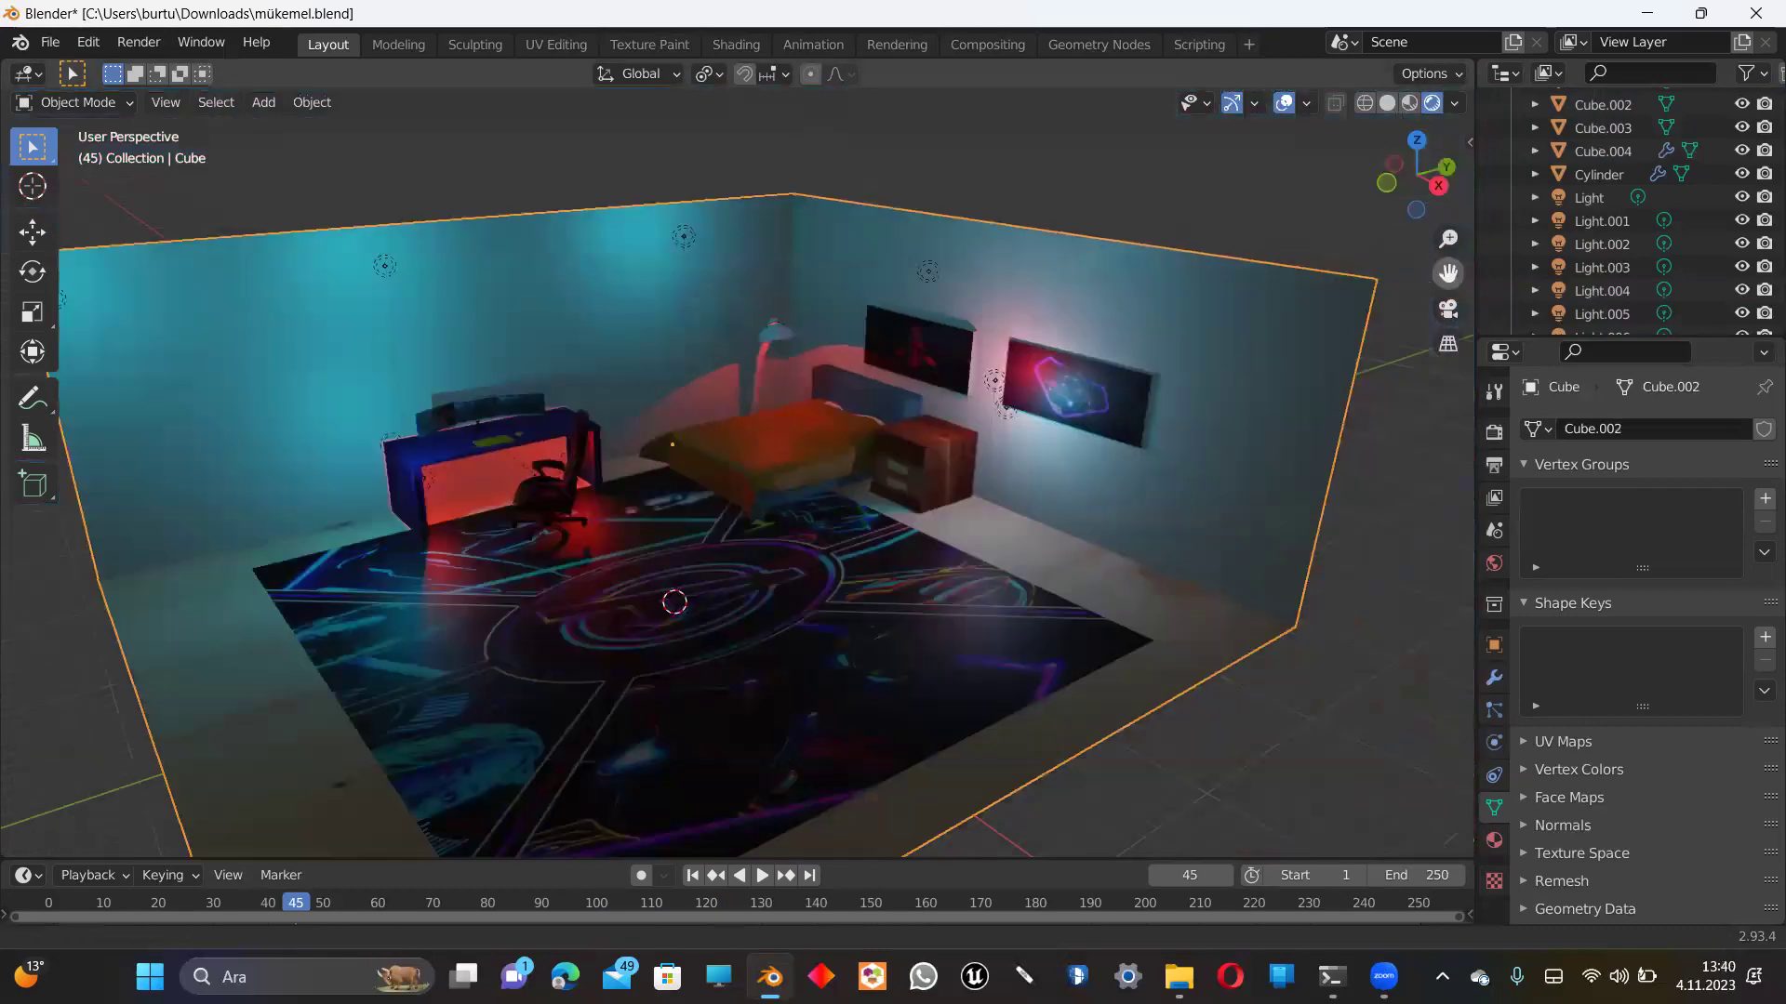
{"action": "left_click_drag", "start_coordinate": [1416, 175], "coordinate": [879, 444]}
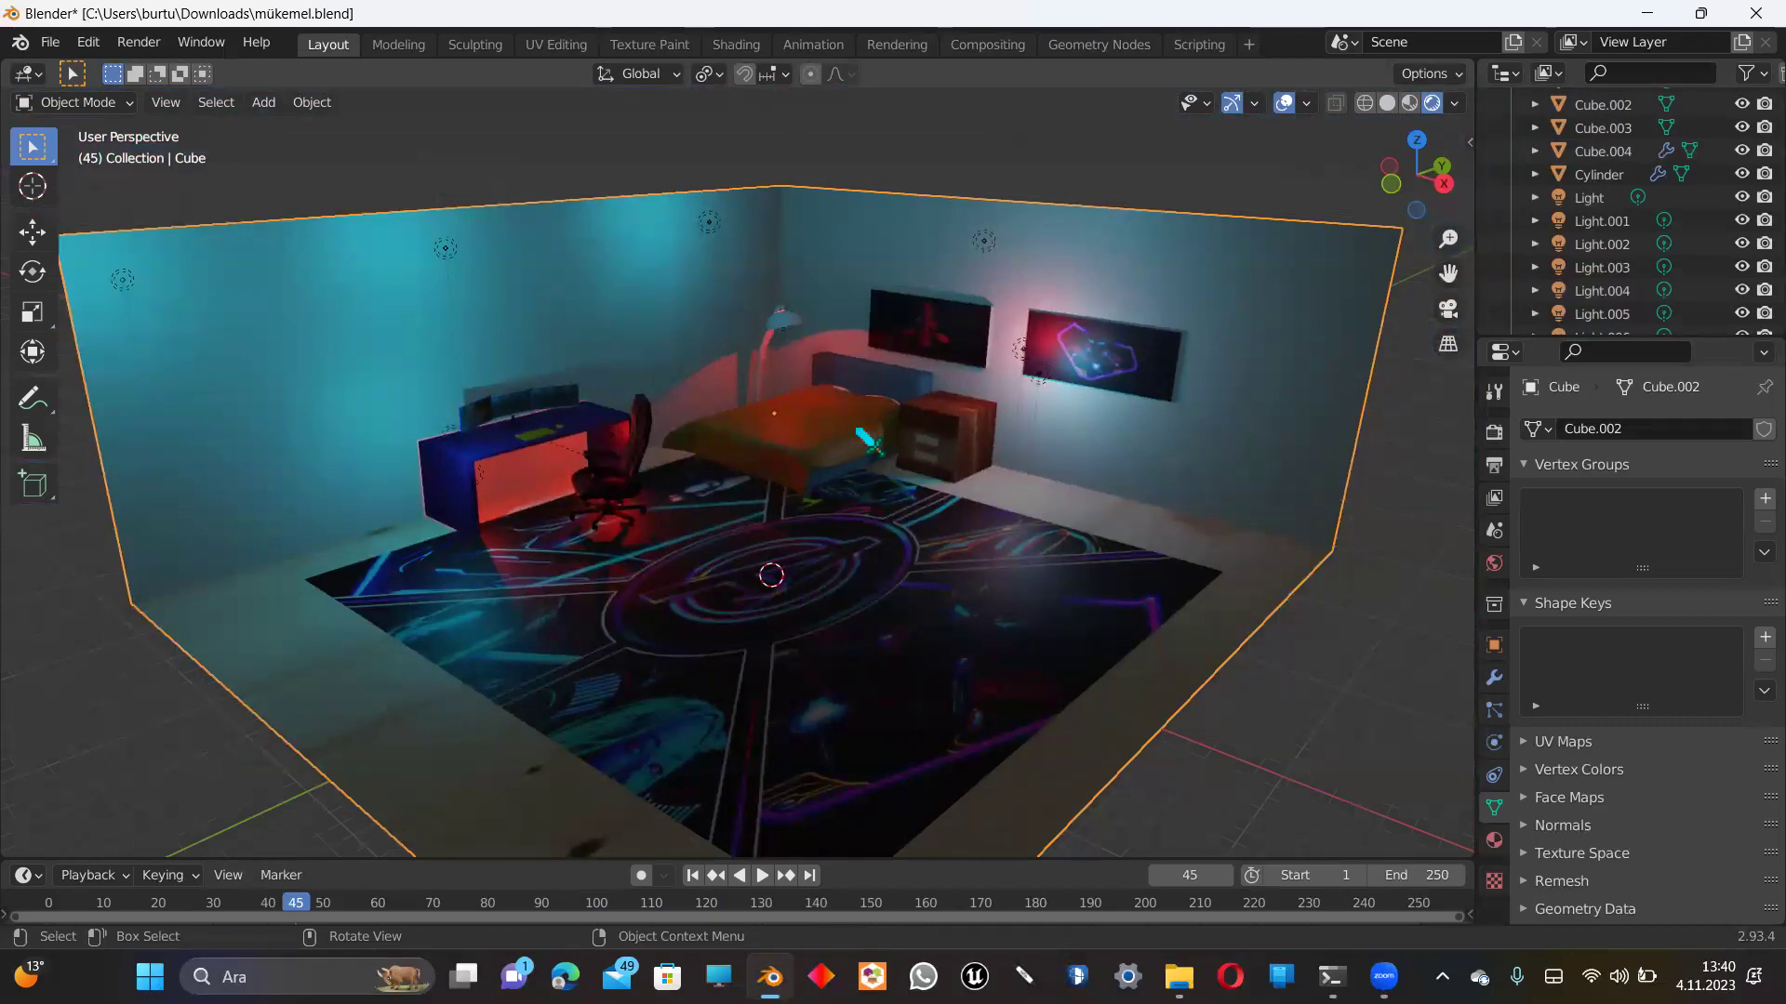
{"action": "scroll", "coordinate": [879, 444], "scroll_direction": "up", "scroll_amount": 4}
{"action": "scroll", "coordinate": [558, 651], "scroll_direction": "up", "scroll_amount": 3}
{"action": "scroll", "coordinate": [470, 625], "scroll_direction": "up", "scroll_amount": 3}
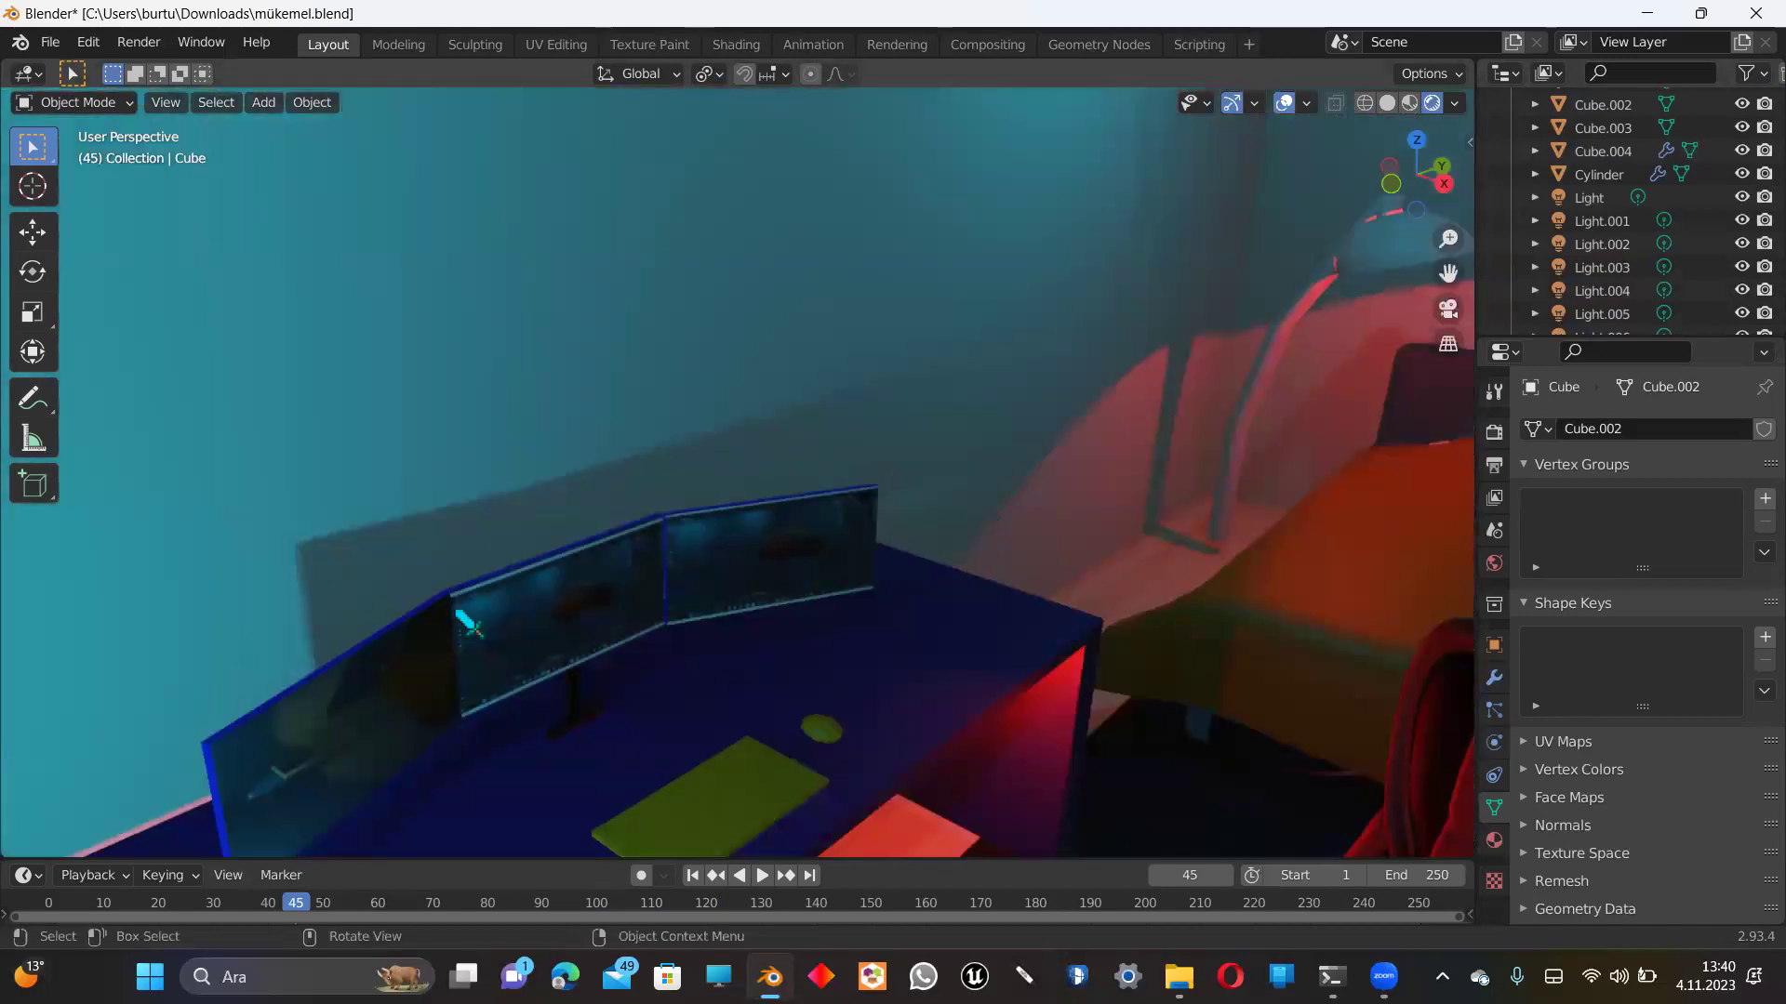
{"action": "scroll", "coordinate": [470, 625], "scroll_direction": "down", "scroll_amount": 3}
{"action": "scroll", "coordinate": [837, 419], "scroll_direction": "down", "scroll_amount": 3}
{"action": "scroll", "coordinate": [1209, 325], "scroll_direction": "down", "scroll_amount": 2}
{"action": "scroll", "coordinate": [1448, 272], "scroll_direction": "down", "scroll_amount": 1}
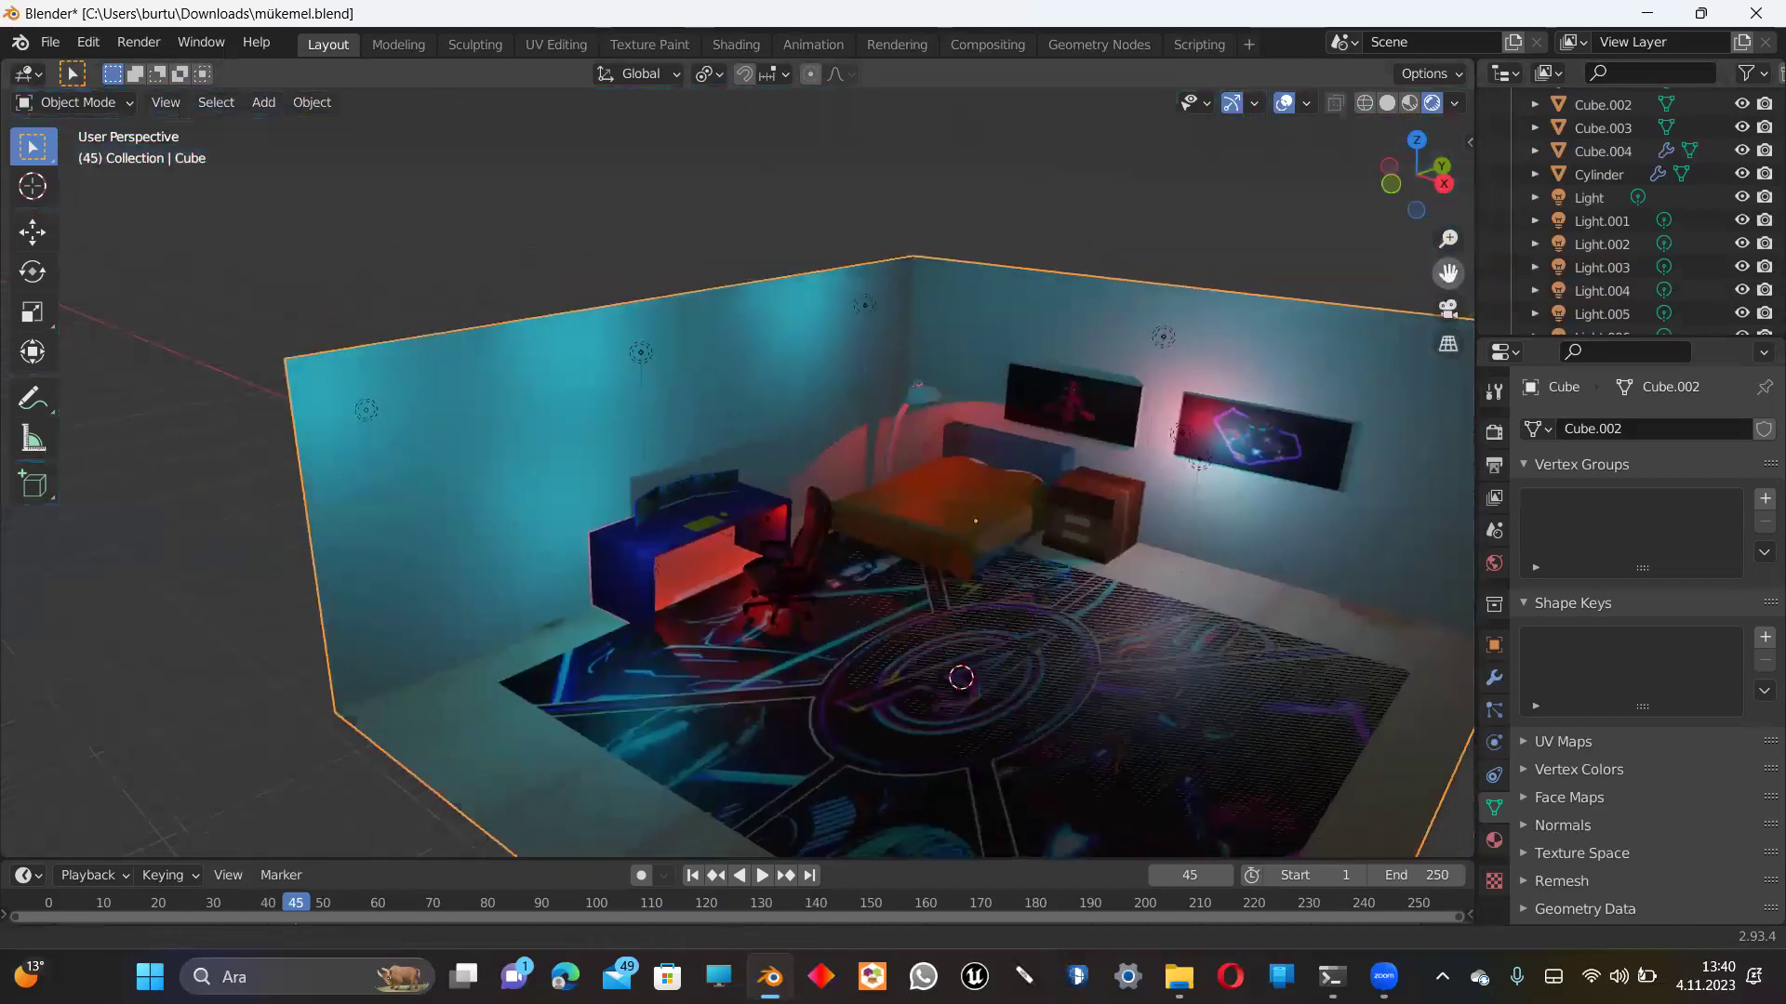
{"action": "scroll", "coordinate": [1023, 484], "scroll_direction": "up", "scroll_amount": 2}
{"action": "scroll", "coordinate": [837, 558], "scroll_direction": "up", "scroll_amount": 2}
{"action": "scroll", "coordinate": [651, 707], "scroll_direction": "down", "scroll_amount": 1}
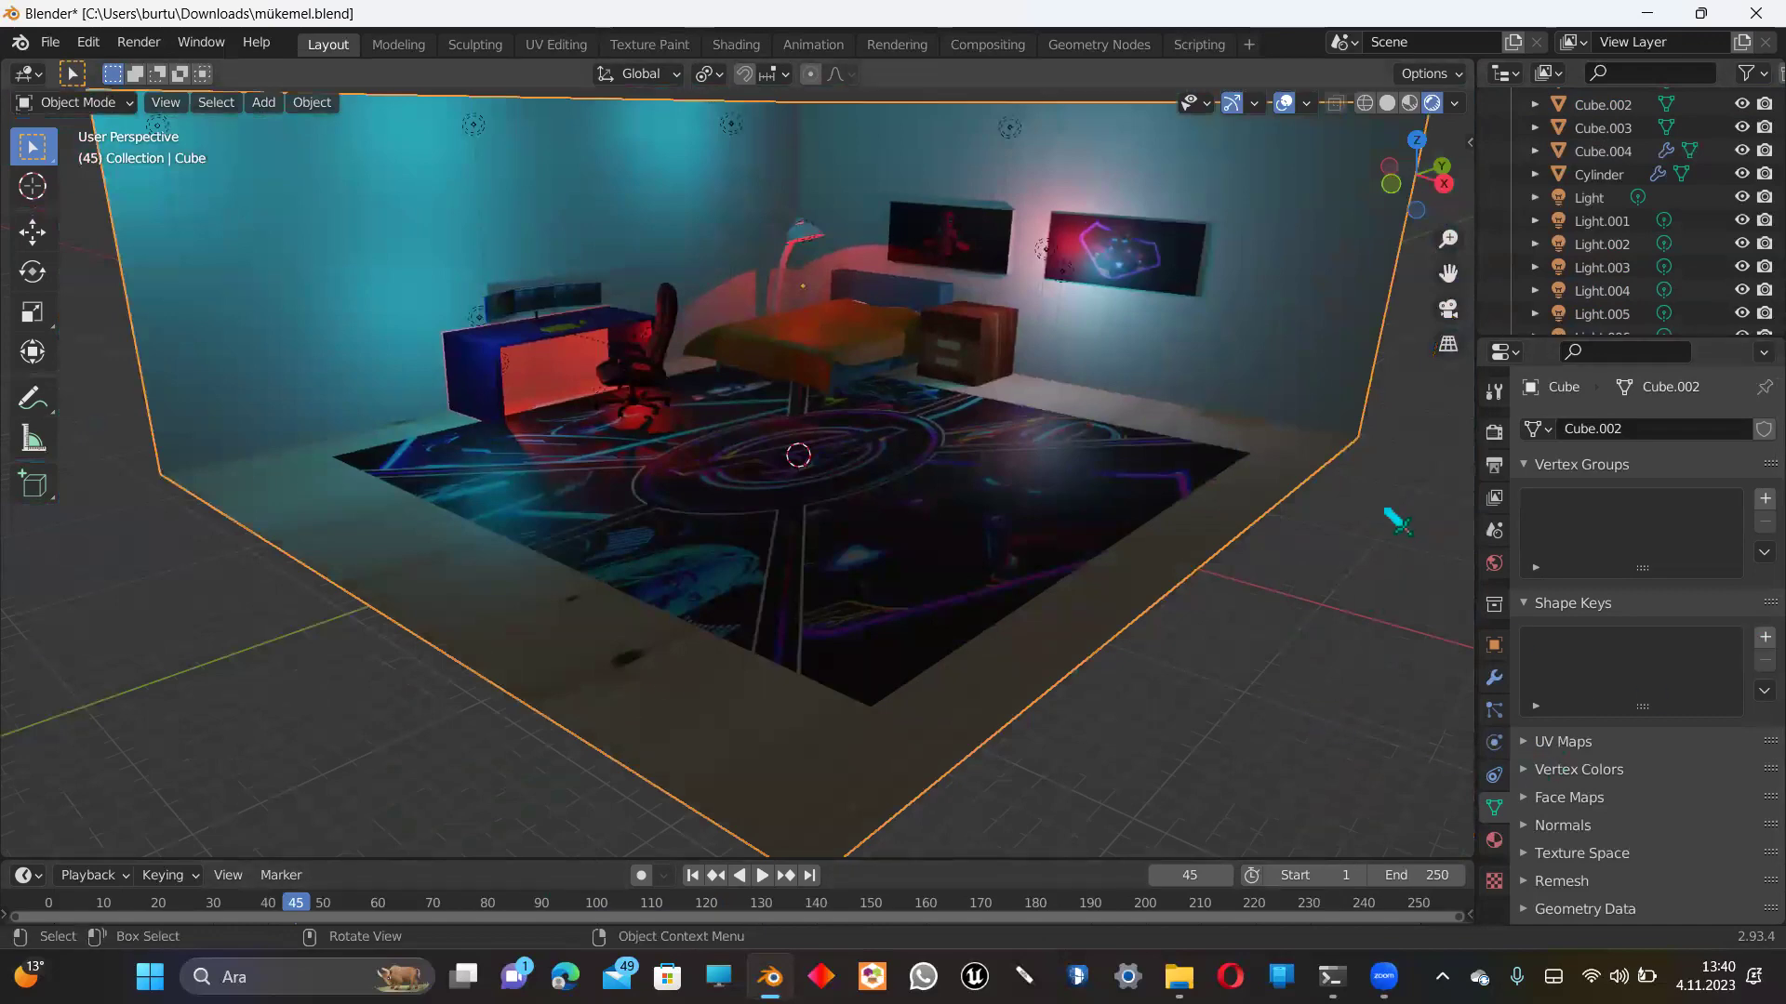
{"action": "left_click_drag", "start_coordinate": [1416, 176], "coordinate": [1423, 200]}
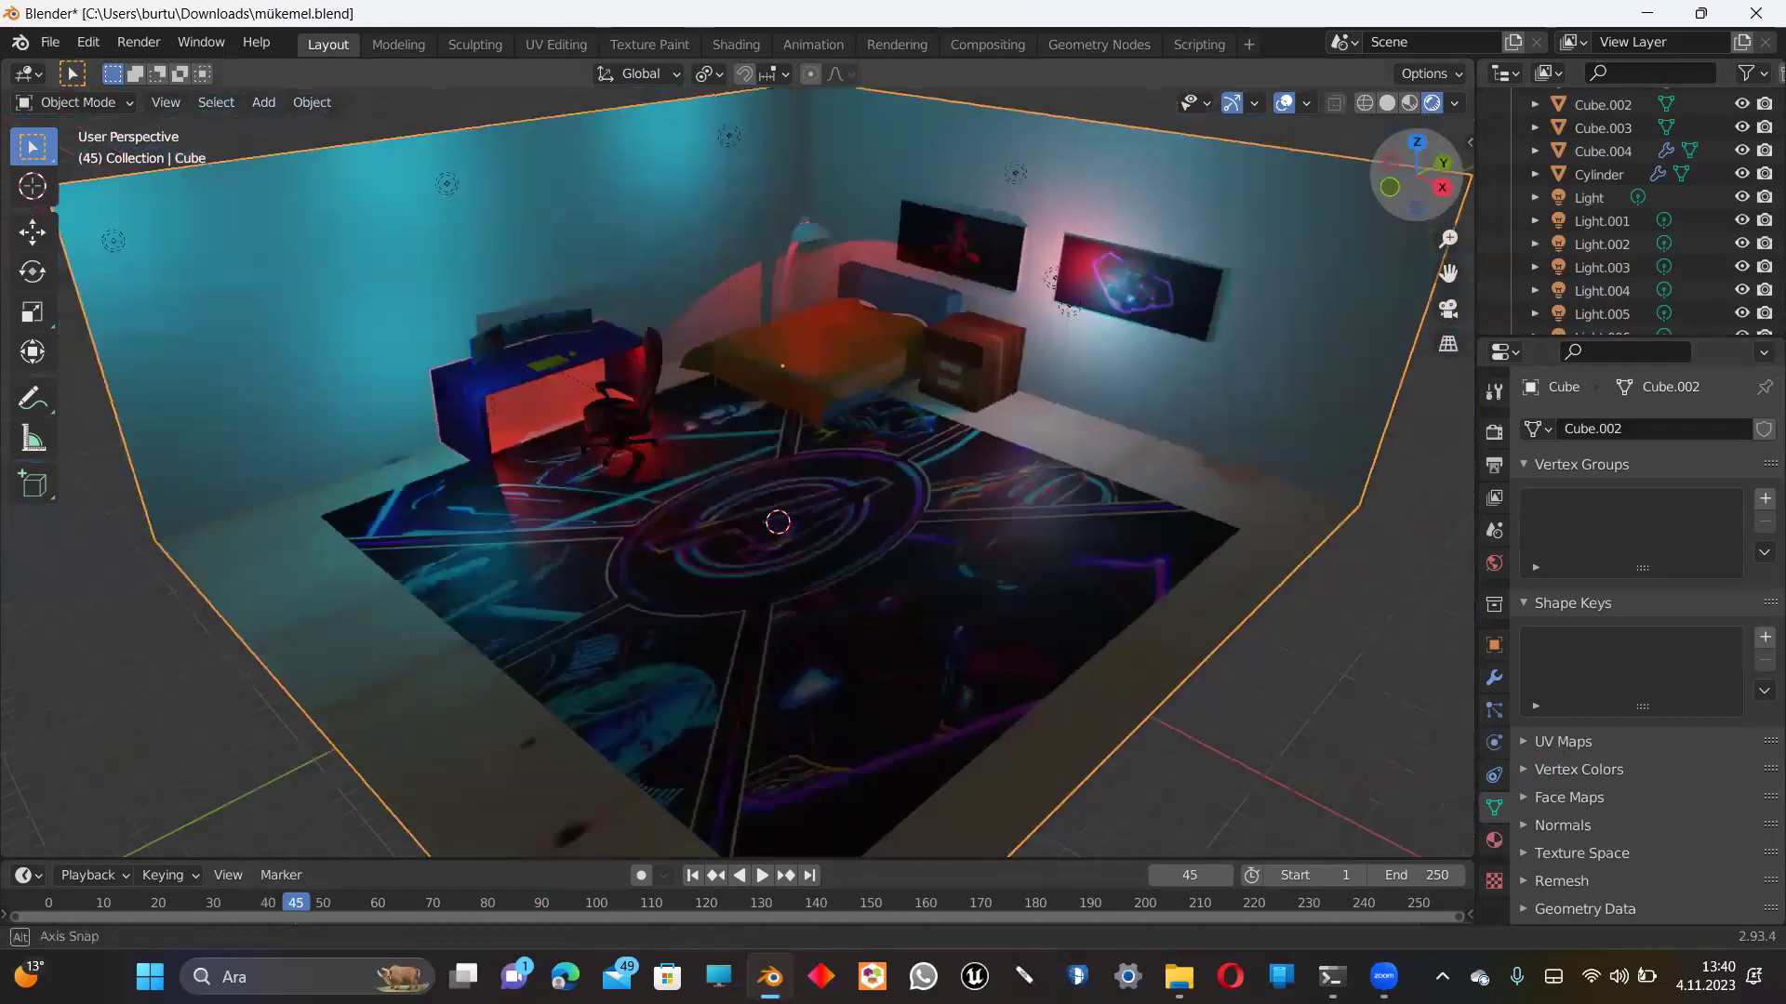
{"action": "left_click", "coordinate": [874, 553]}
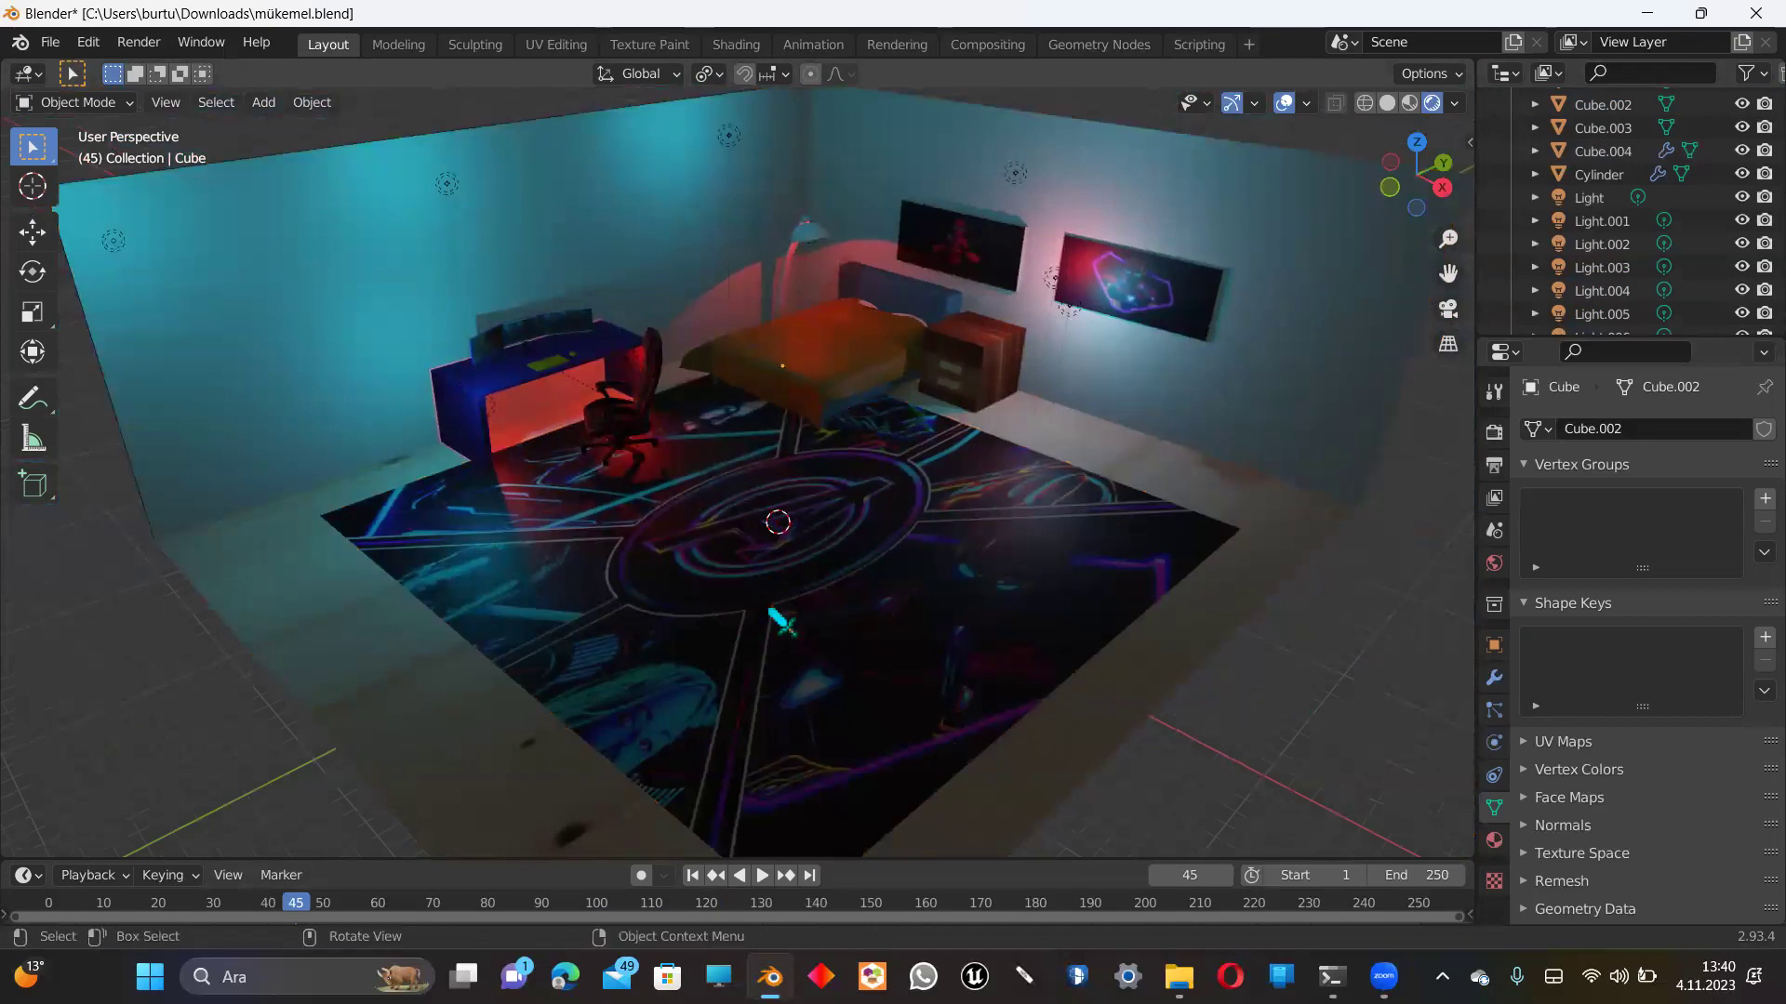
{"action": "scroll", "coordinate": [842, 474], "scroll_direction": "up", "scroll_amount": 7}
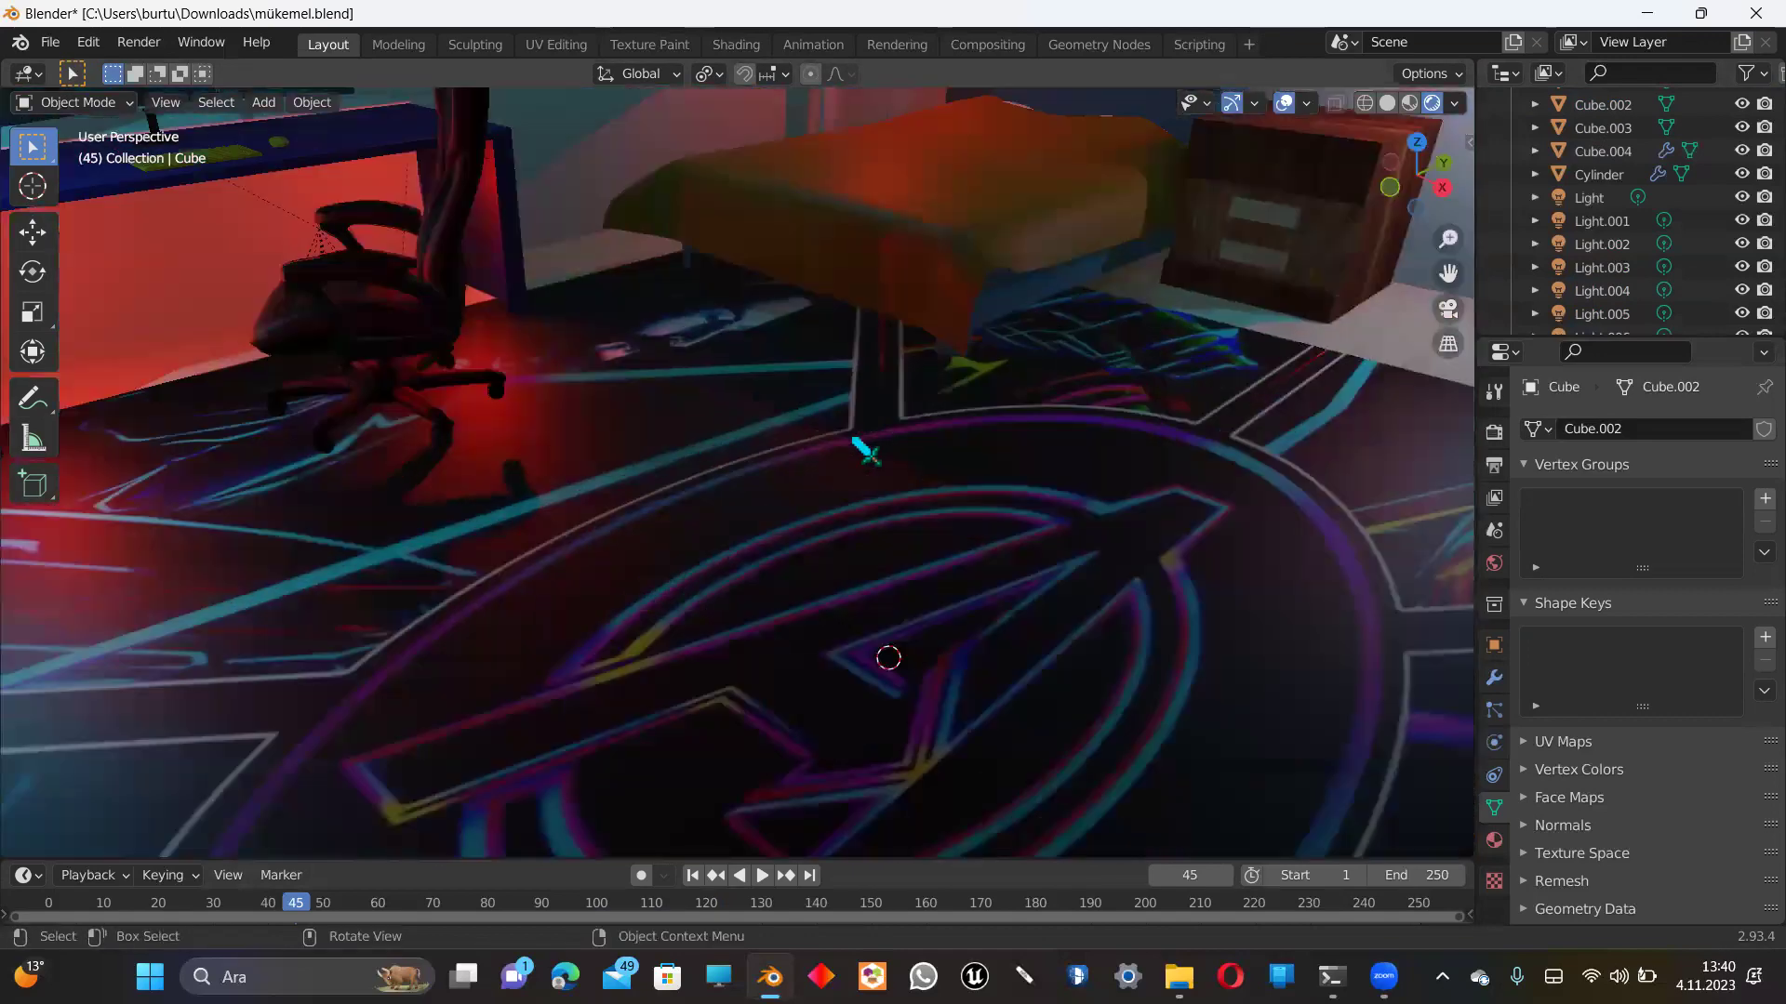
{"action": "scroll", "coordinate": [865, 453], "scroll_direction": "down", "scroll_amount": 8}
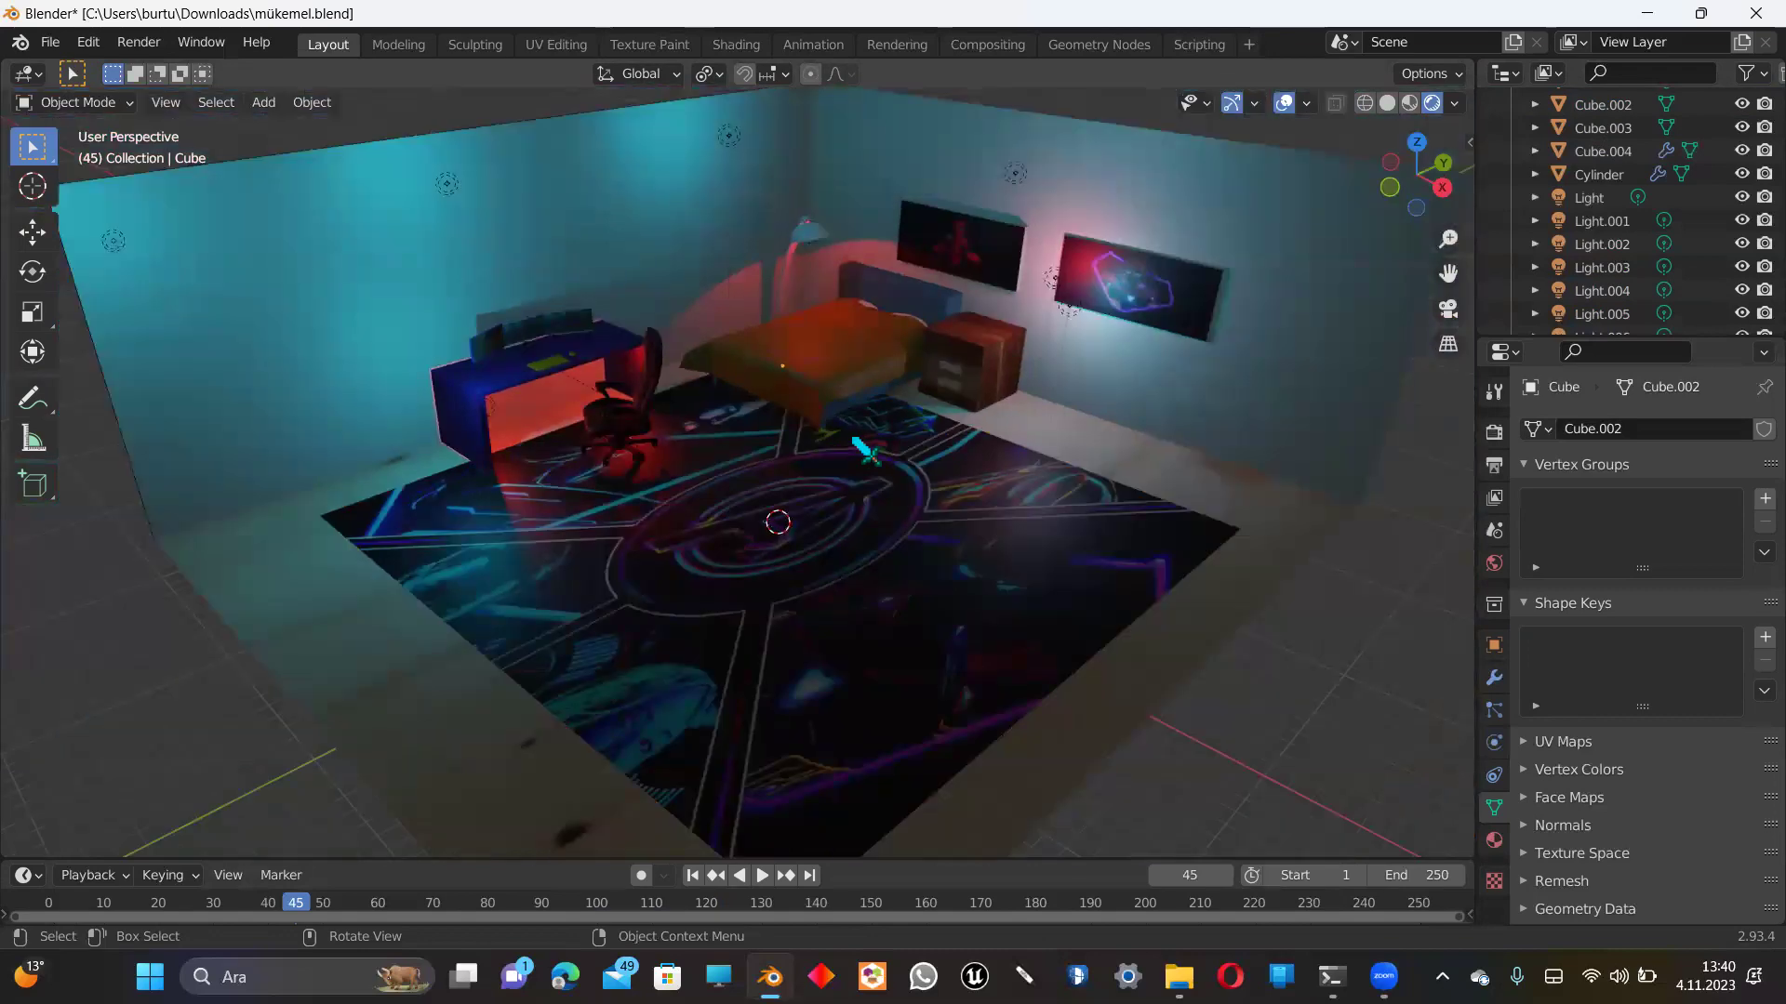
{"action": "scroll", "coordinate": [865, 442], "scroll_direction": "up", "scroll_amount": 3}
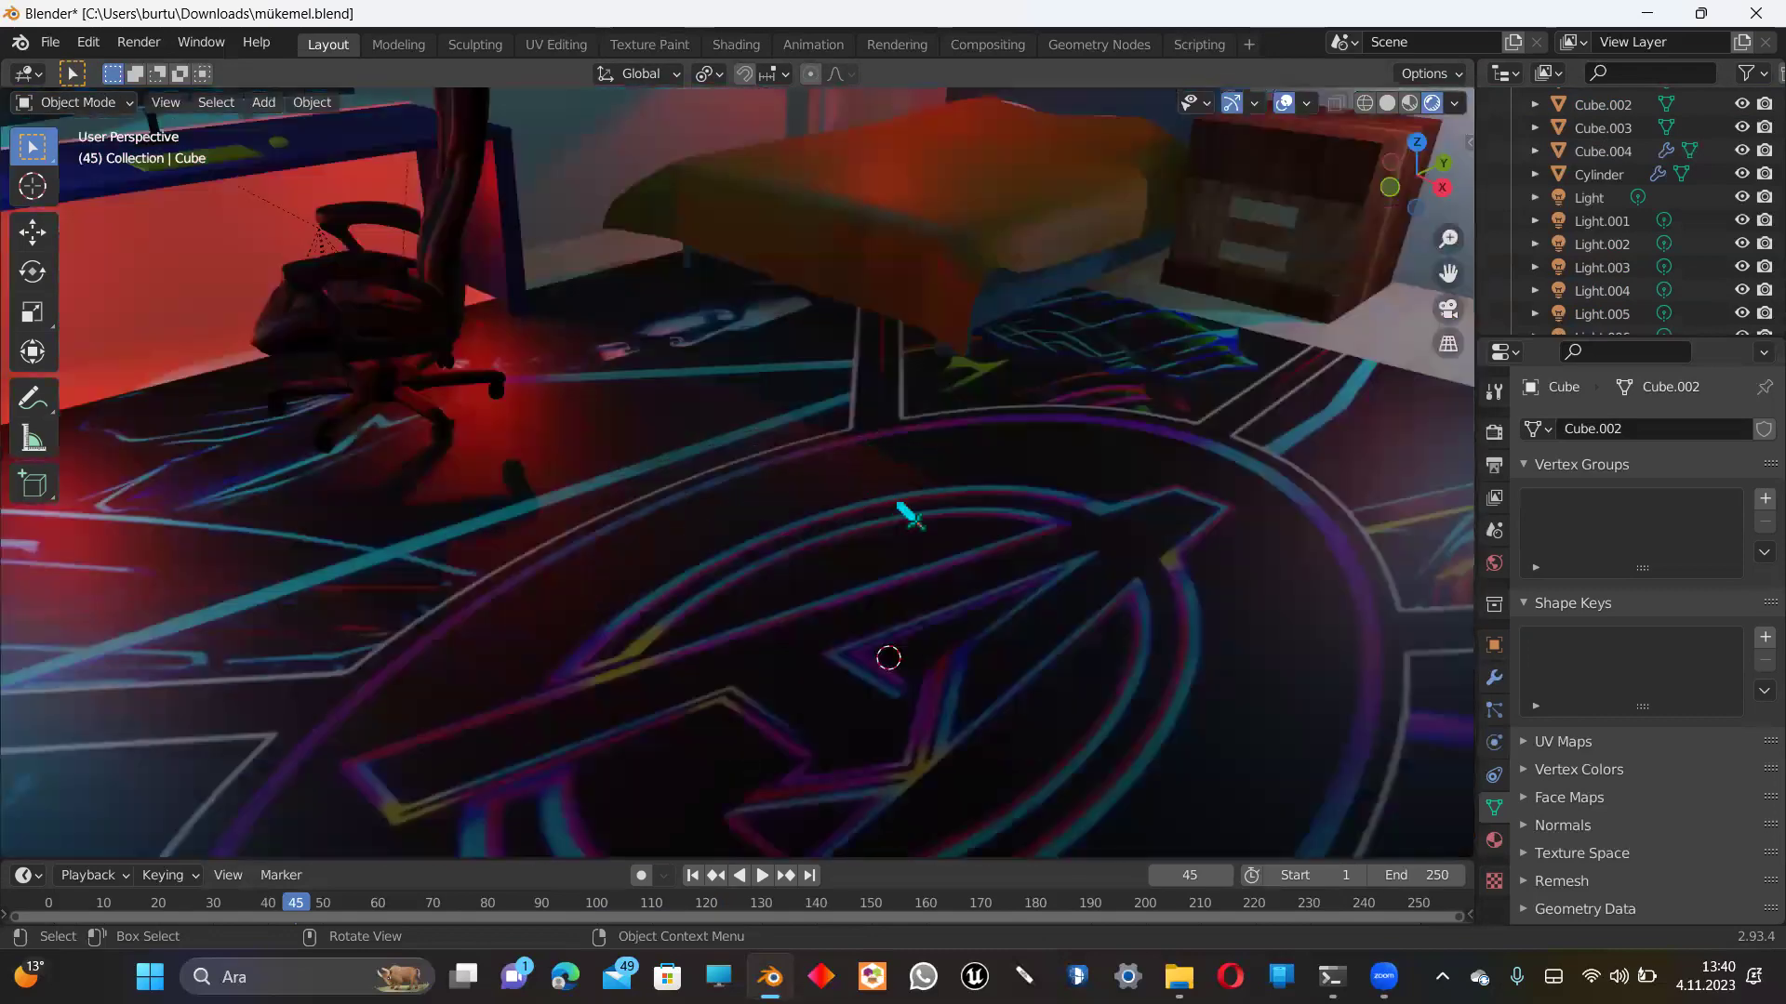
{"action": "scroll", "coordinate": [893, 498], "scroll_direction": "down", "scroll_amount": 2}
{"action": "left_click", "coordinate": [724, 467]}
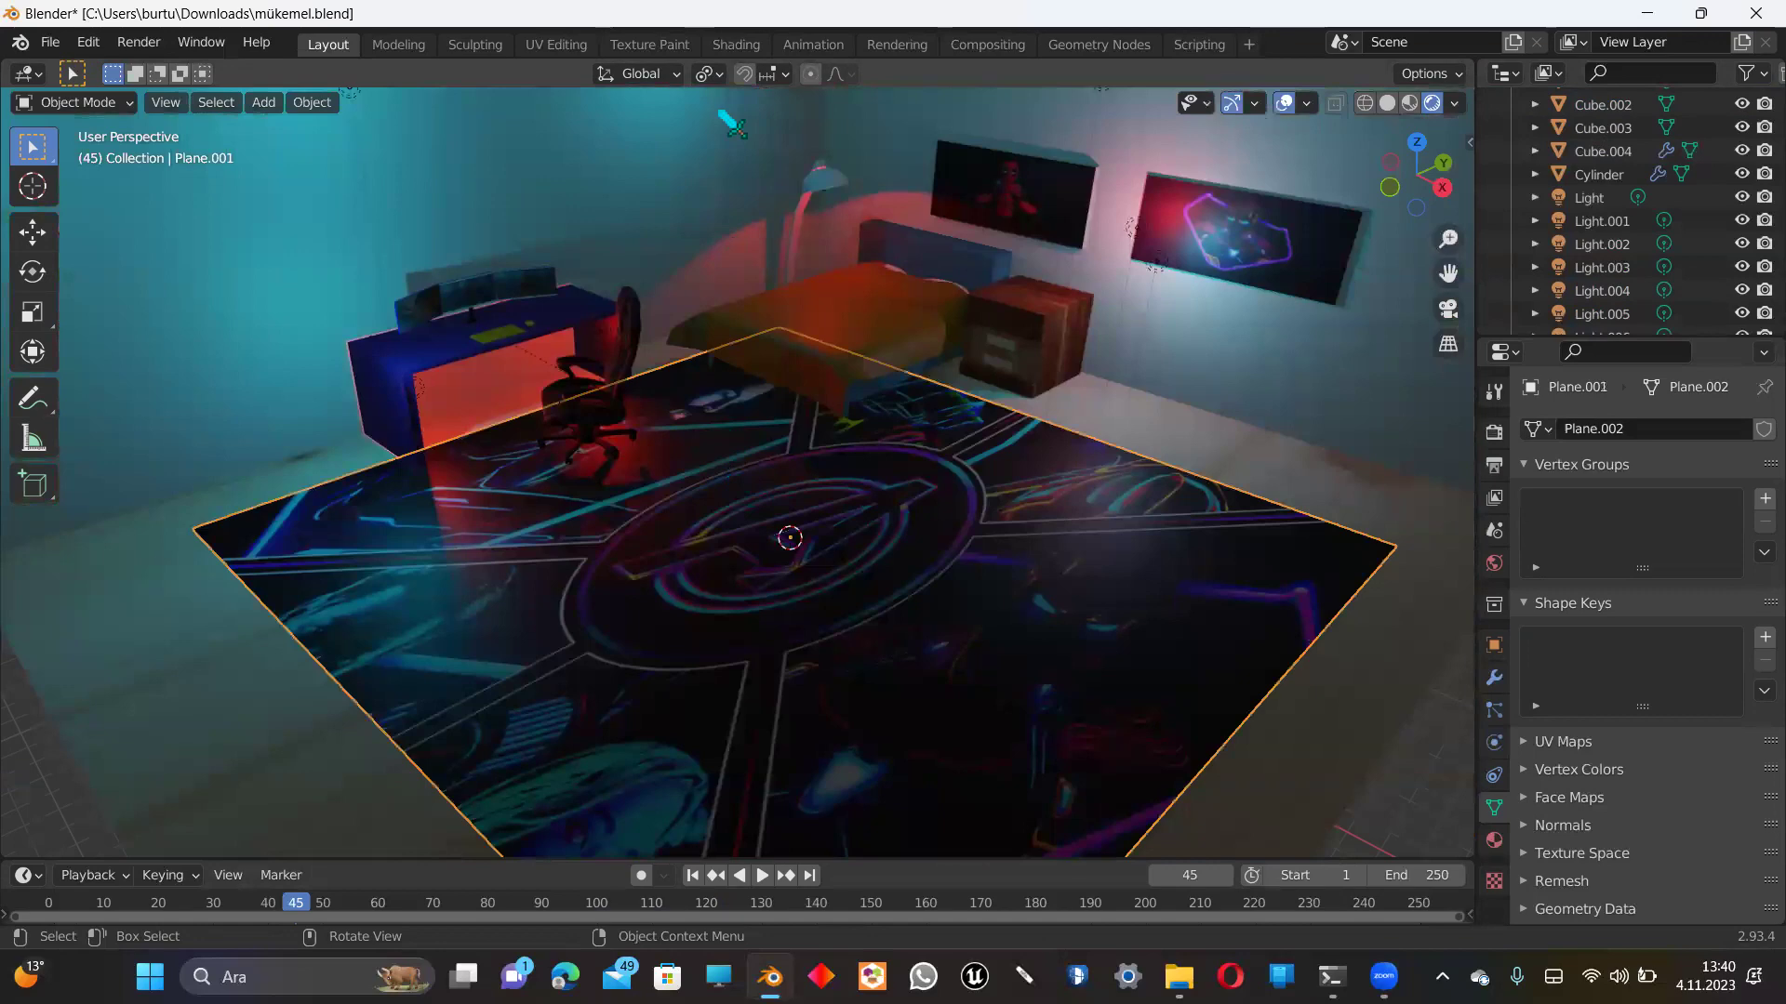
{"action": "key", "text": "ctrl+Page_Down"}
{"action": "key", "text": "ctrl+Page_Down"}
{"action": "key", "text": "ctrl+Page_Down"}
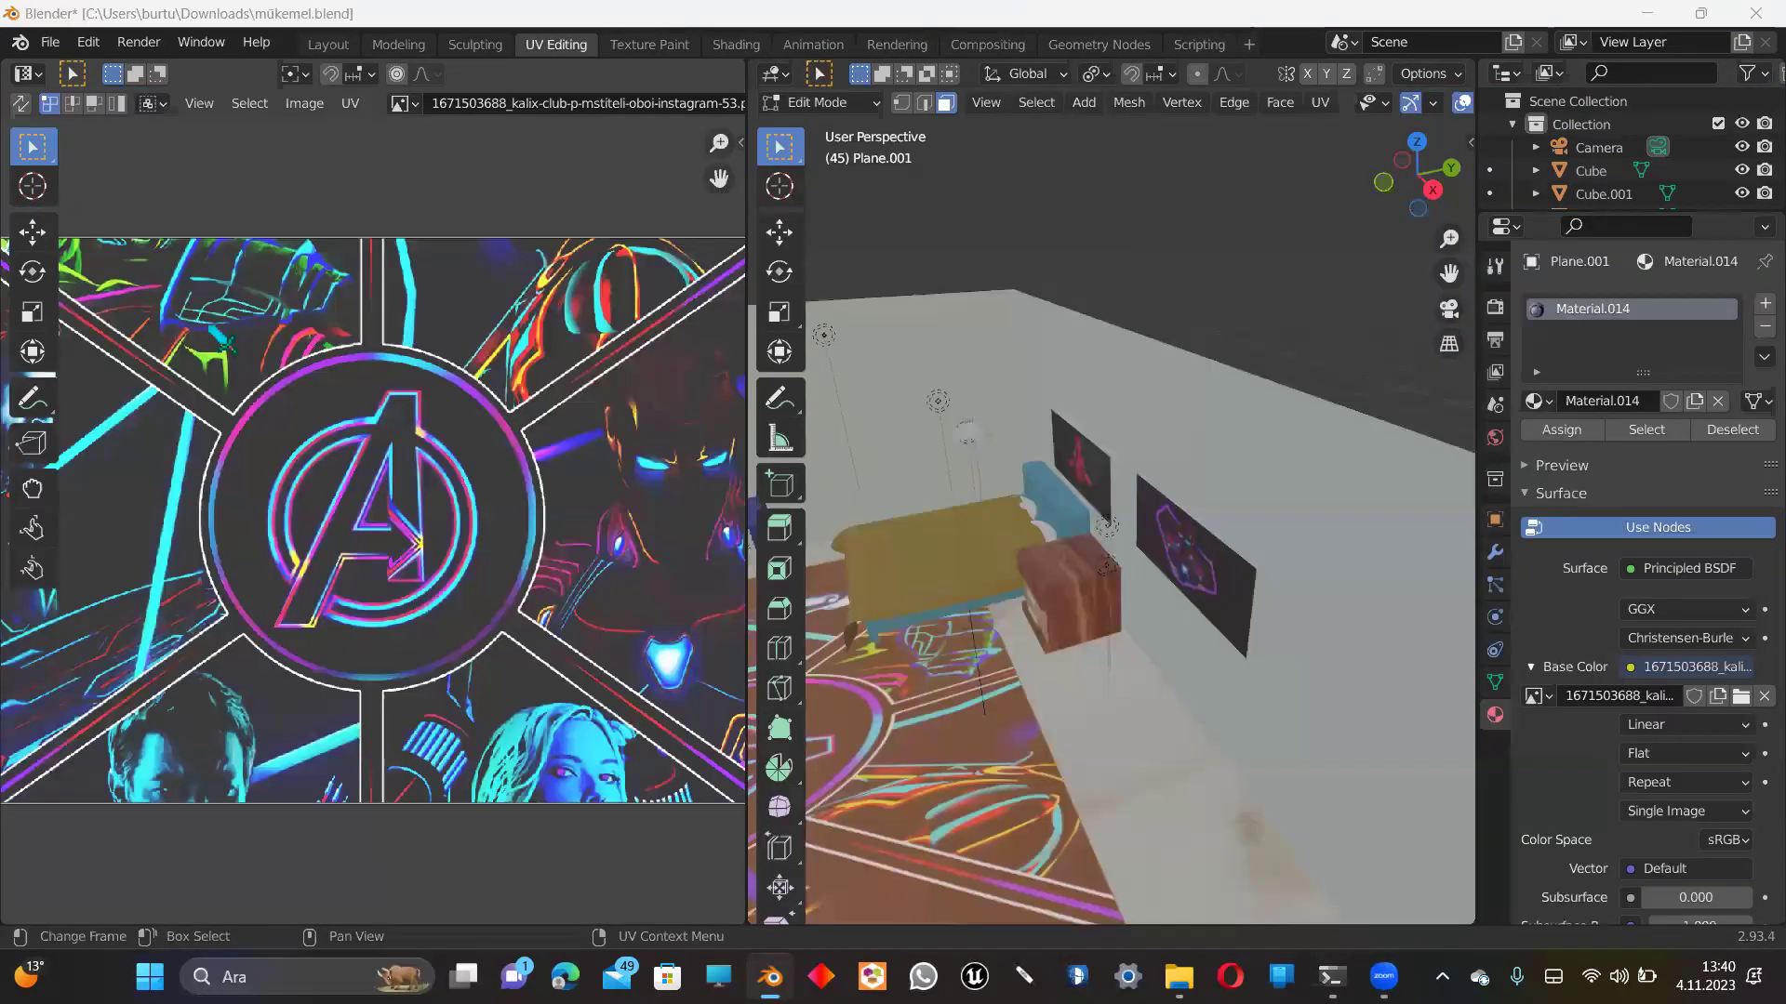
{"action": "scroll", "coordinate": [405, 300], "scroll_direction": "down", "scroll_amount": 4}
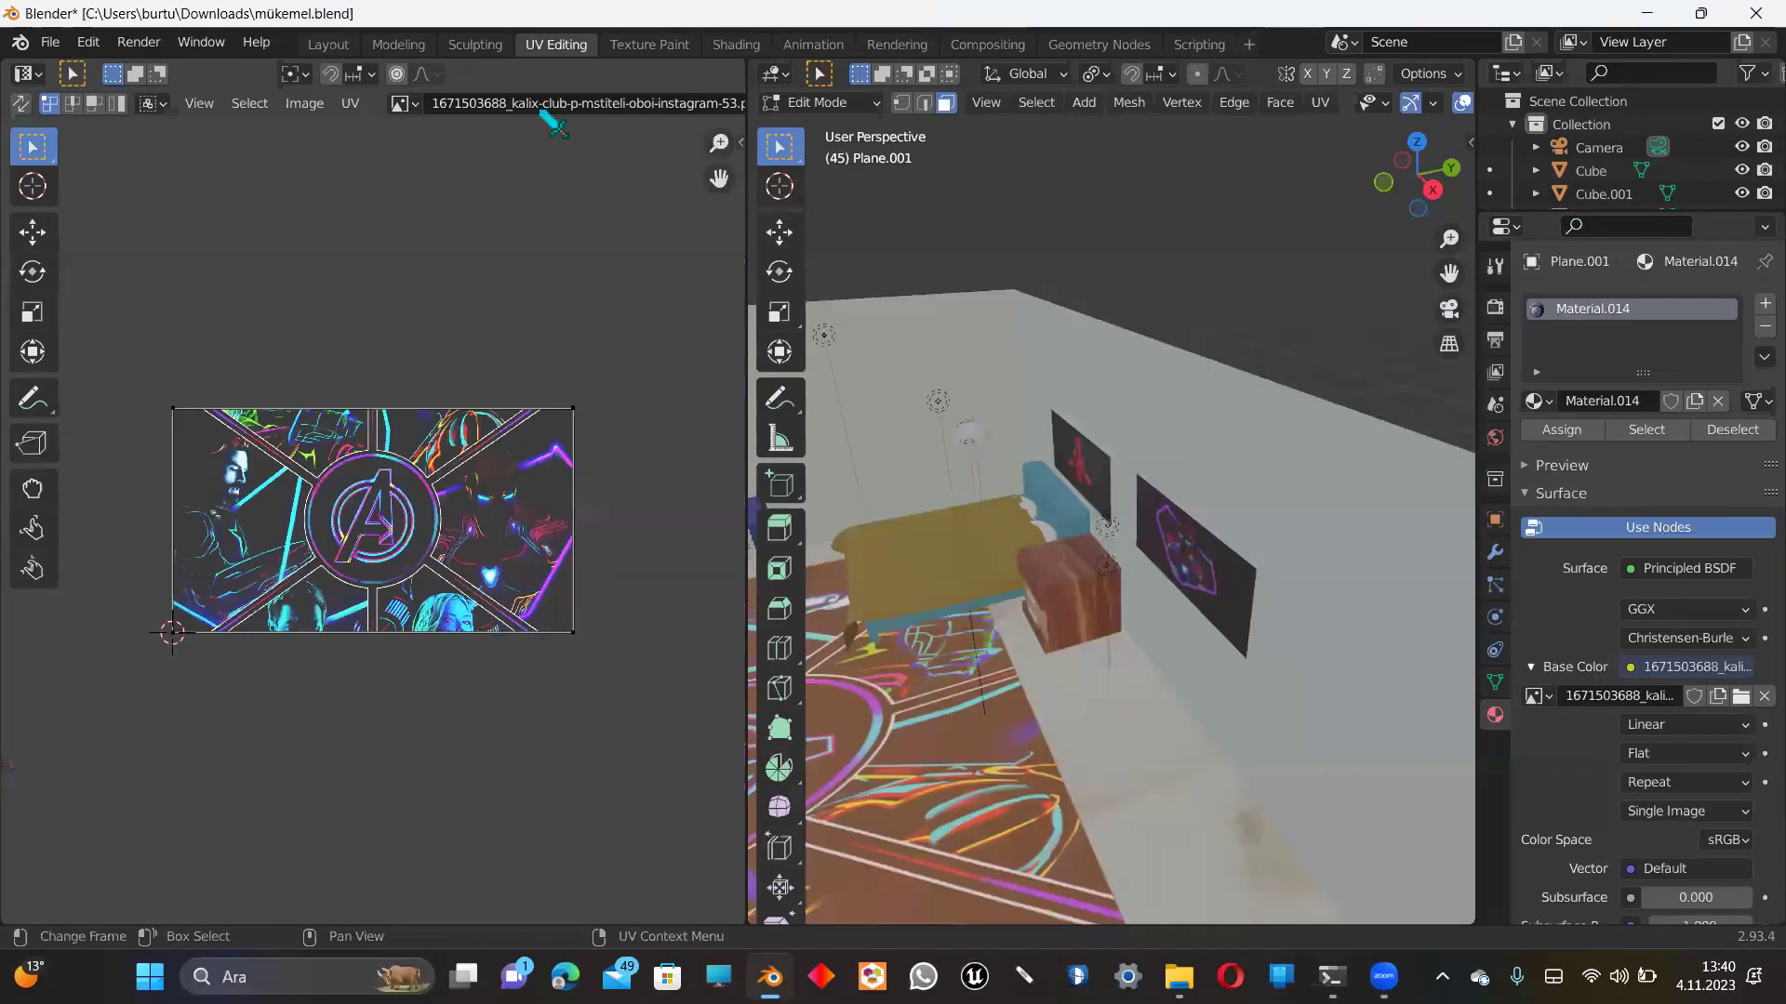
{"action": "key", "text": "ctrl+Page_Up"}
{"action": "key", "text": "ctrl+Page_Up"}
{"action": "key", "text": "ctrl+Page_Up"}
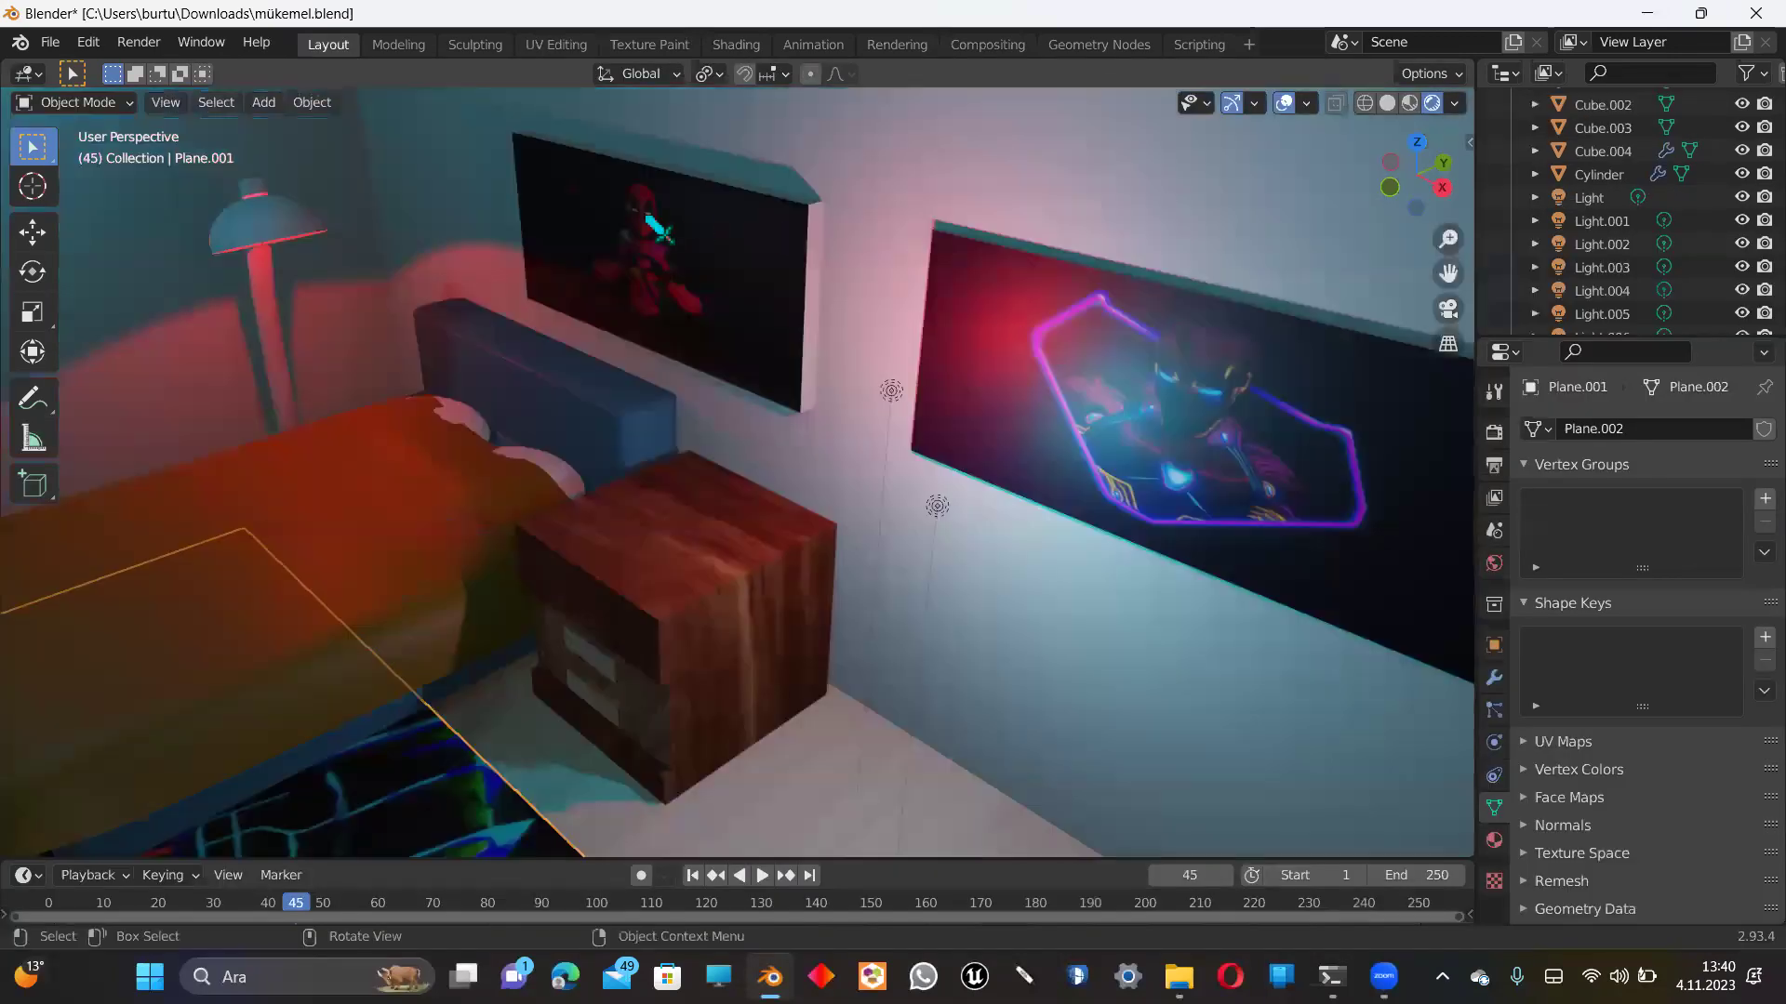
{"action": "left_click", "coordinate": [660, 231]}
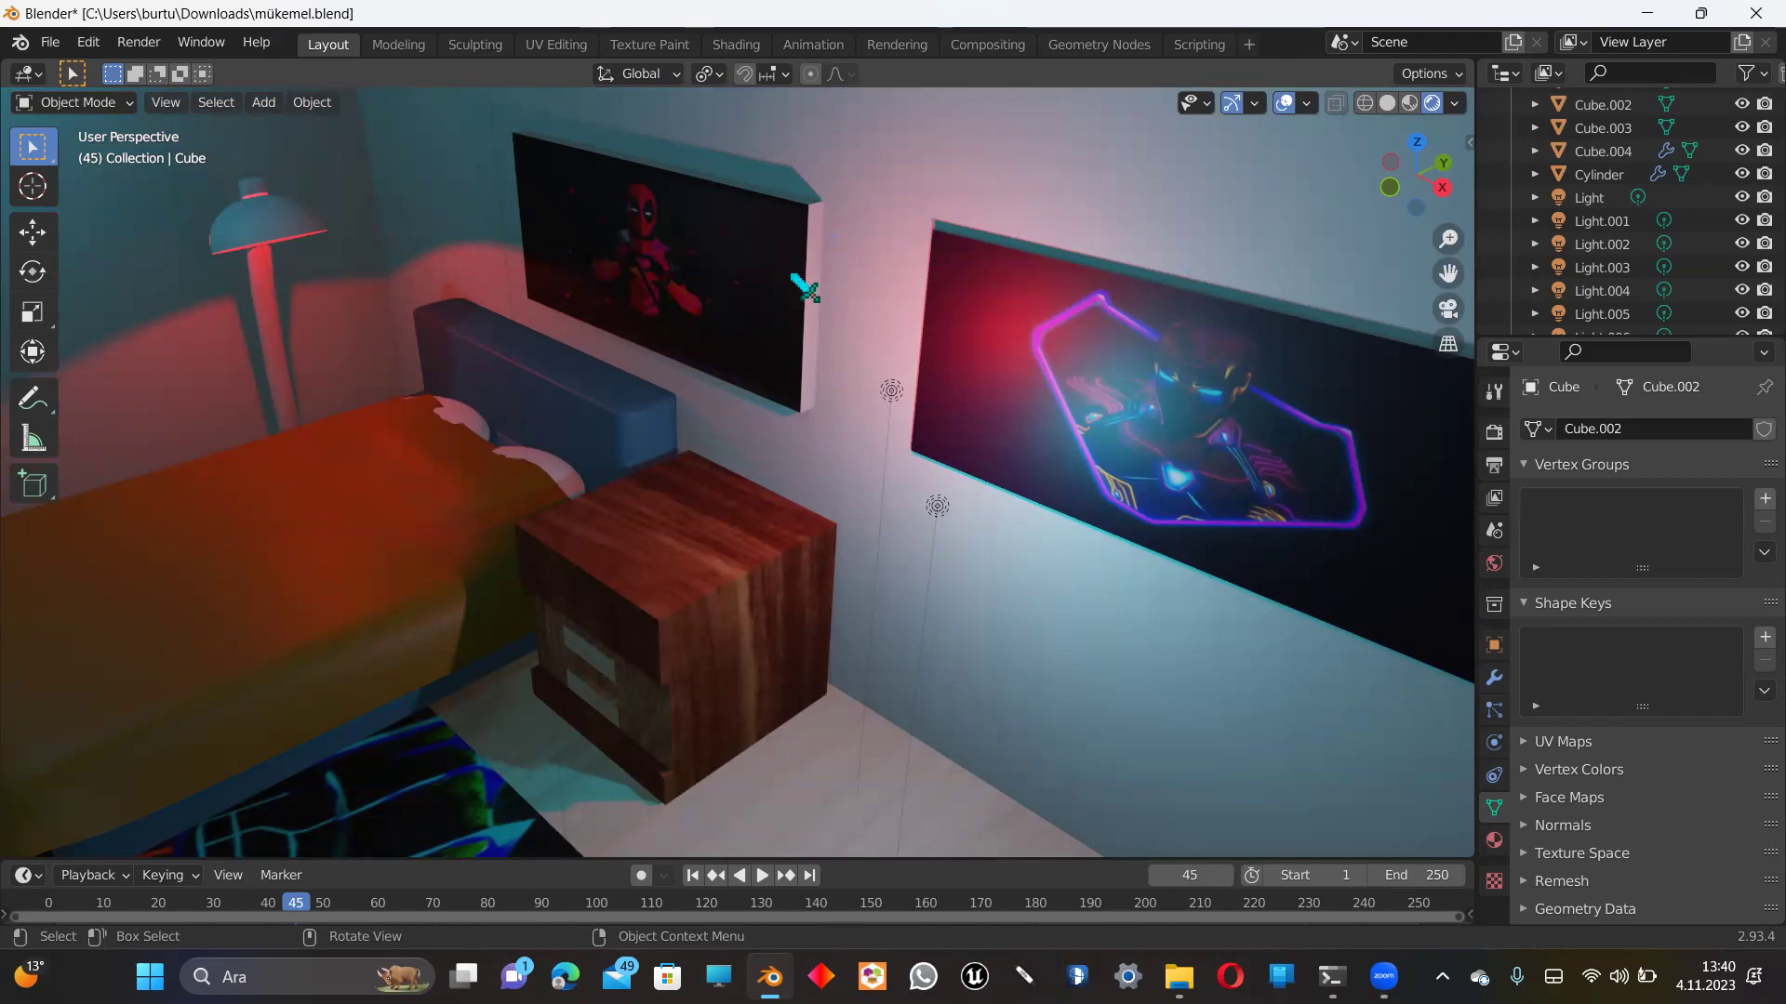
{"action": "scroll", "coordinate": [856, 326], "scroll_direction": "down", "scroll_amount": 4}
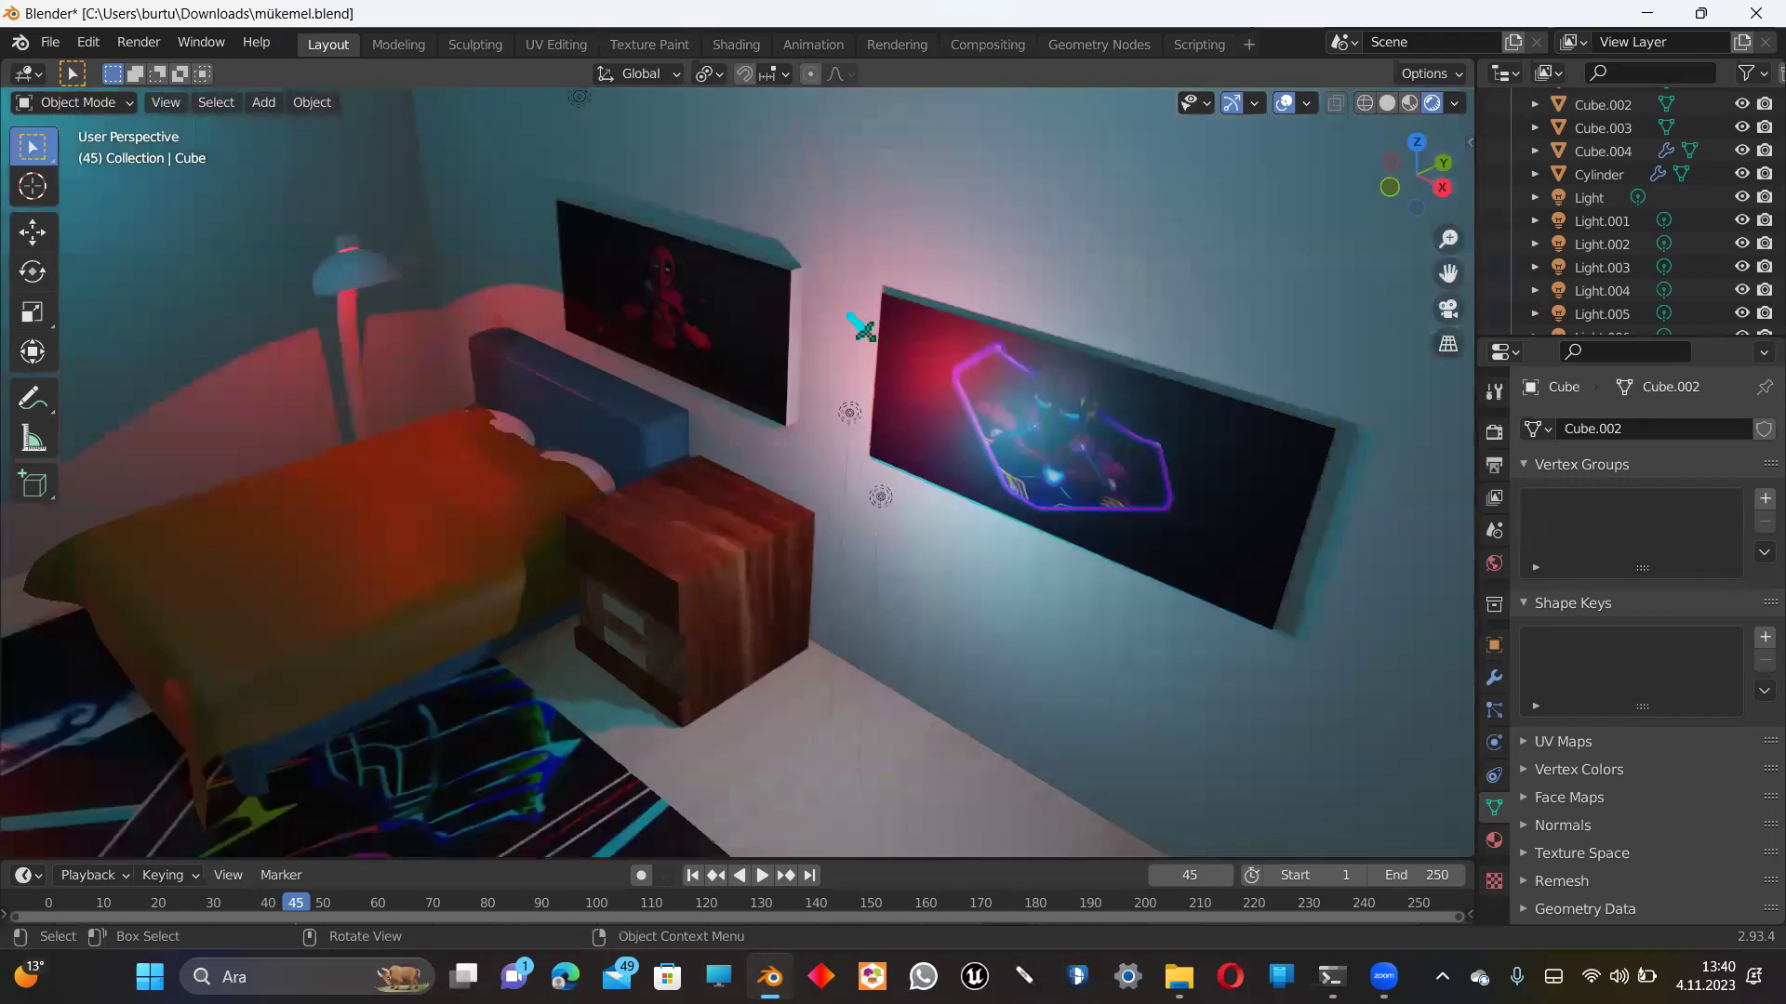
{"action": "scroll", "coordinate": [884, 333], "scroll_direction": "down", "scroll_amount": 4}
{"action": "left_click_drag", "start_coordinate": [1451, 270], "coordinate": [340, 528]}
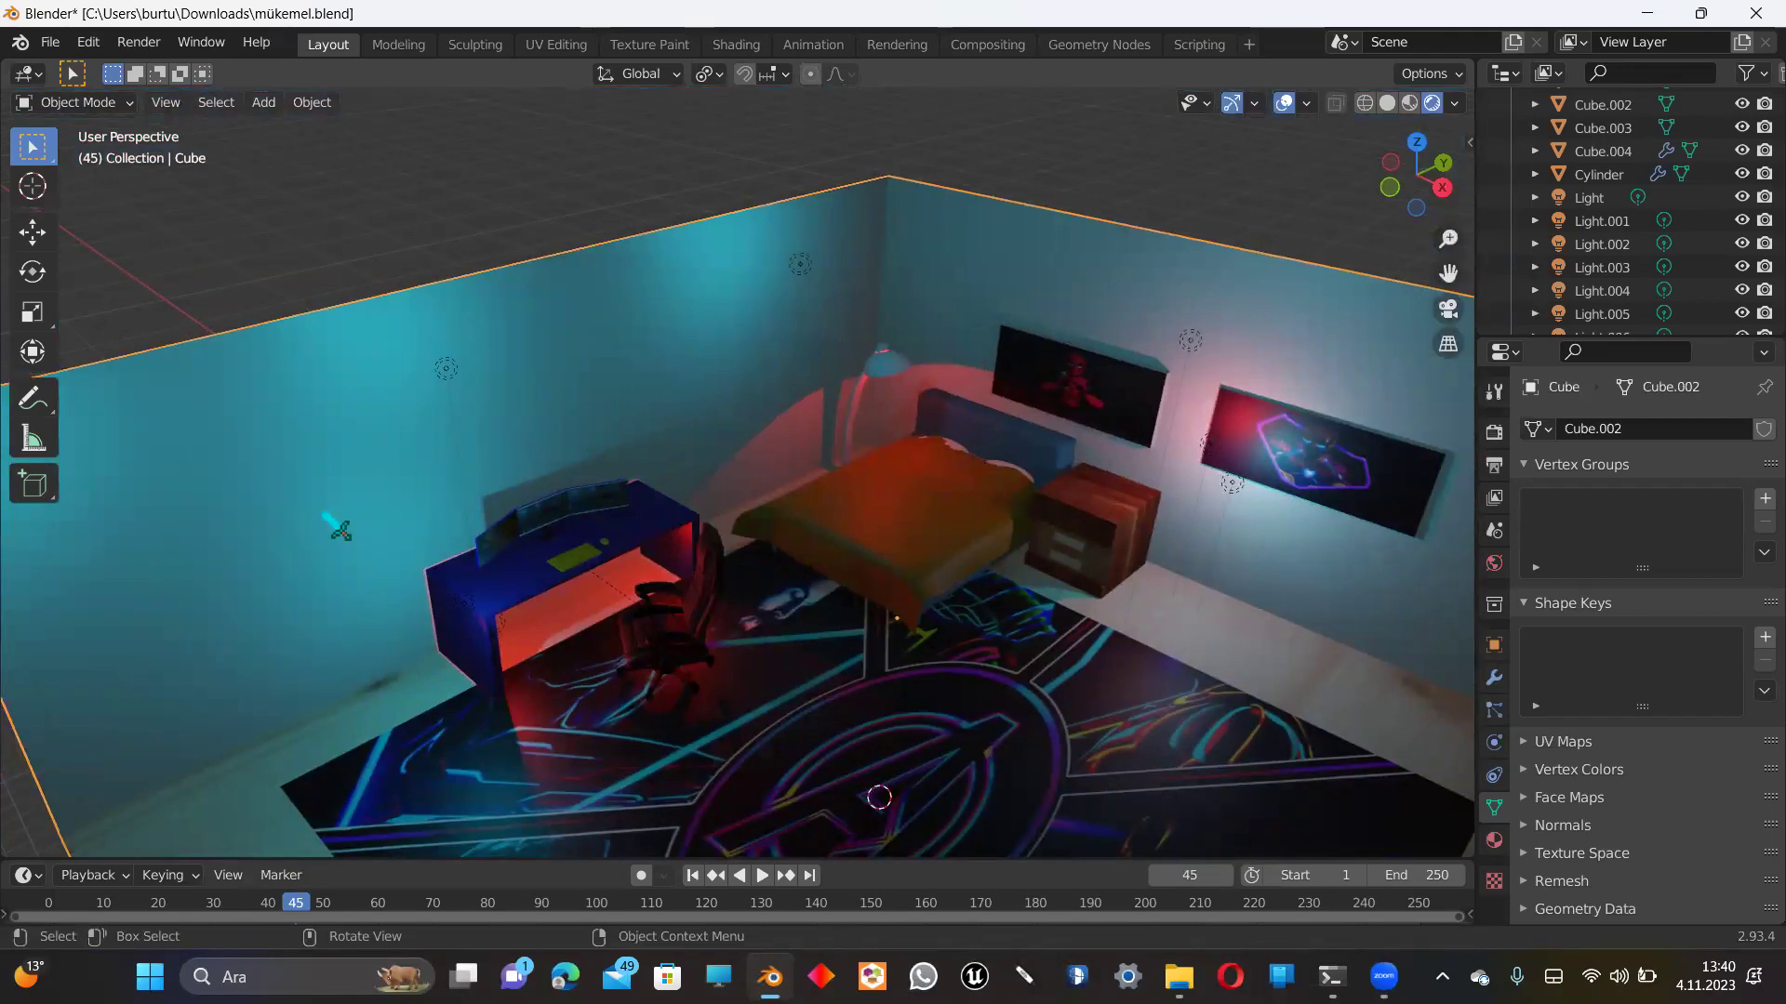
{"action": "scroll", "coordinate": [520, 455], "scroll_direction": "up", "scroll_amount": 3}
{"action": "scroll", "coordinate": [1209, 232], "scroll_direction": "up", "scroll_amount": 3}
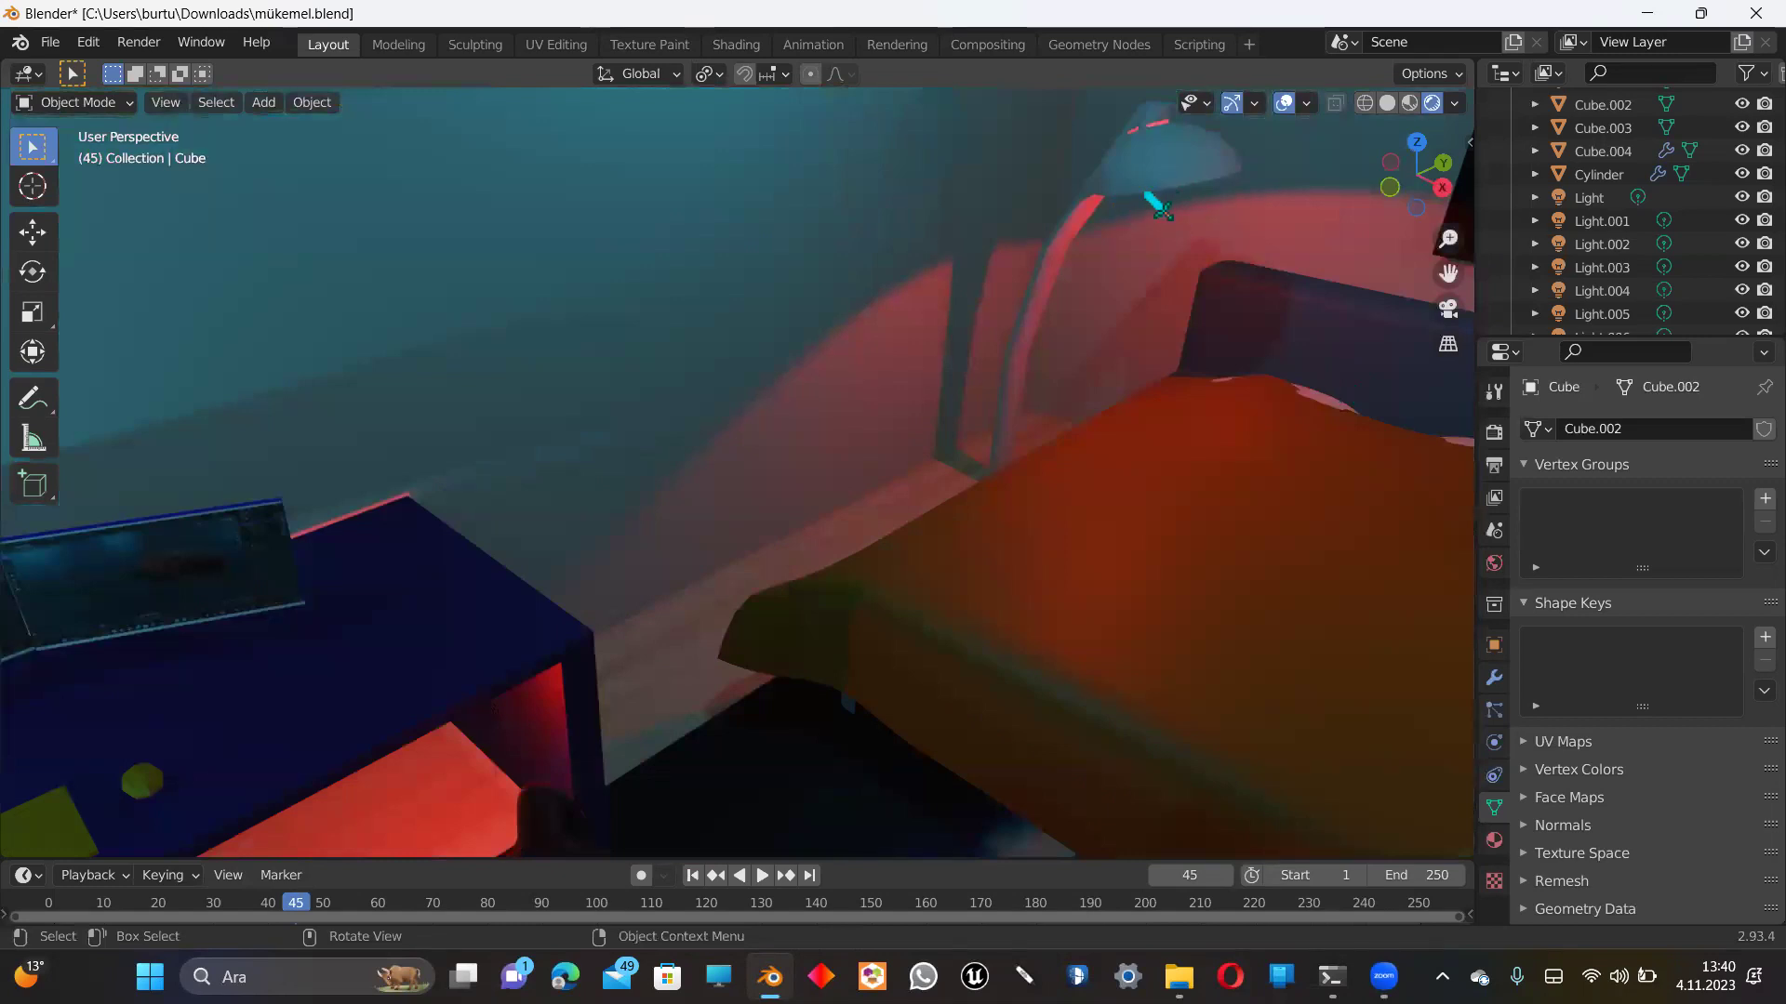
{"action": "mouse_move", "coordinate": [1449, 272]}
{"action": "left_mouse_down"}
{"action": "mouse_move", "coordinate": [1209, 391]}
{"action": "mouse_move", "coordinate": [1448, 273]}
{"action": "left_mouse_up"}
{"action": "scroll", "coordinate": [1100, 451], "scroll_direction": "down", "scroll_amount": 2}
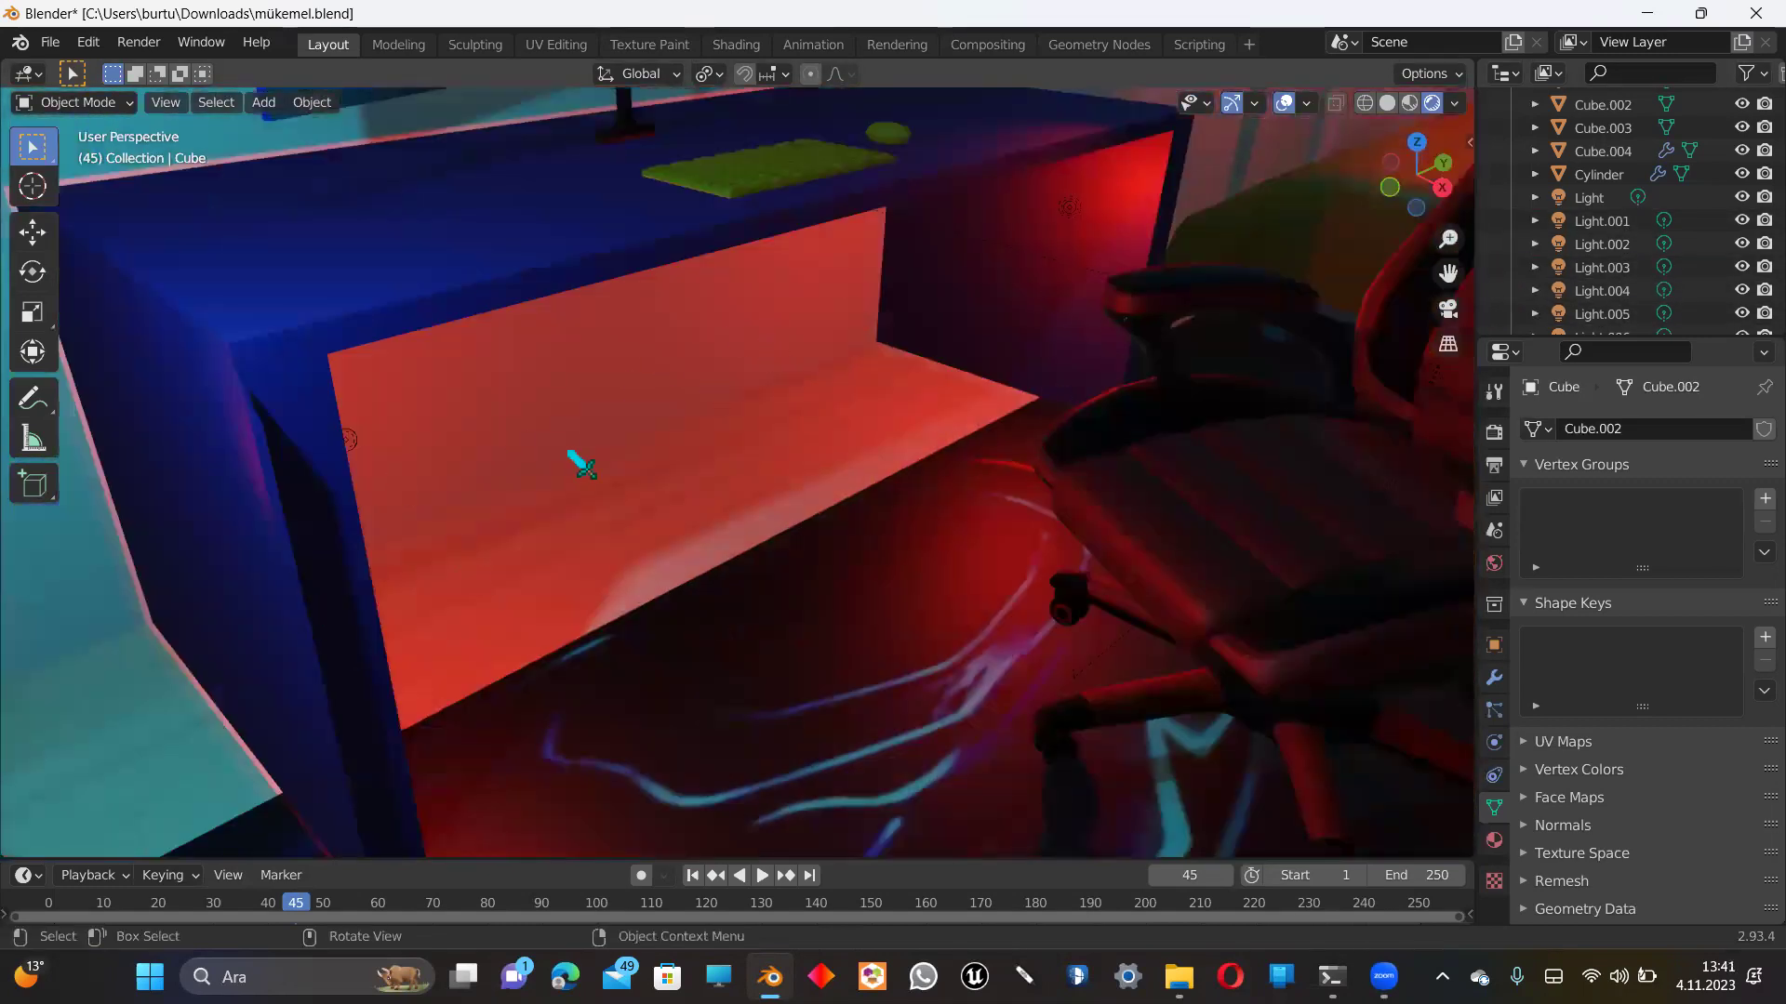
{"action": "scroll", "coordinate": [950, 376], "scroll_direction": "down", "scroll_amount": 3}
{"action": "scroll", "coordinate": [950, 377], "scroll_direction": "down", "scroll_amount": 3}
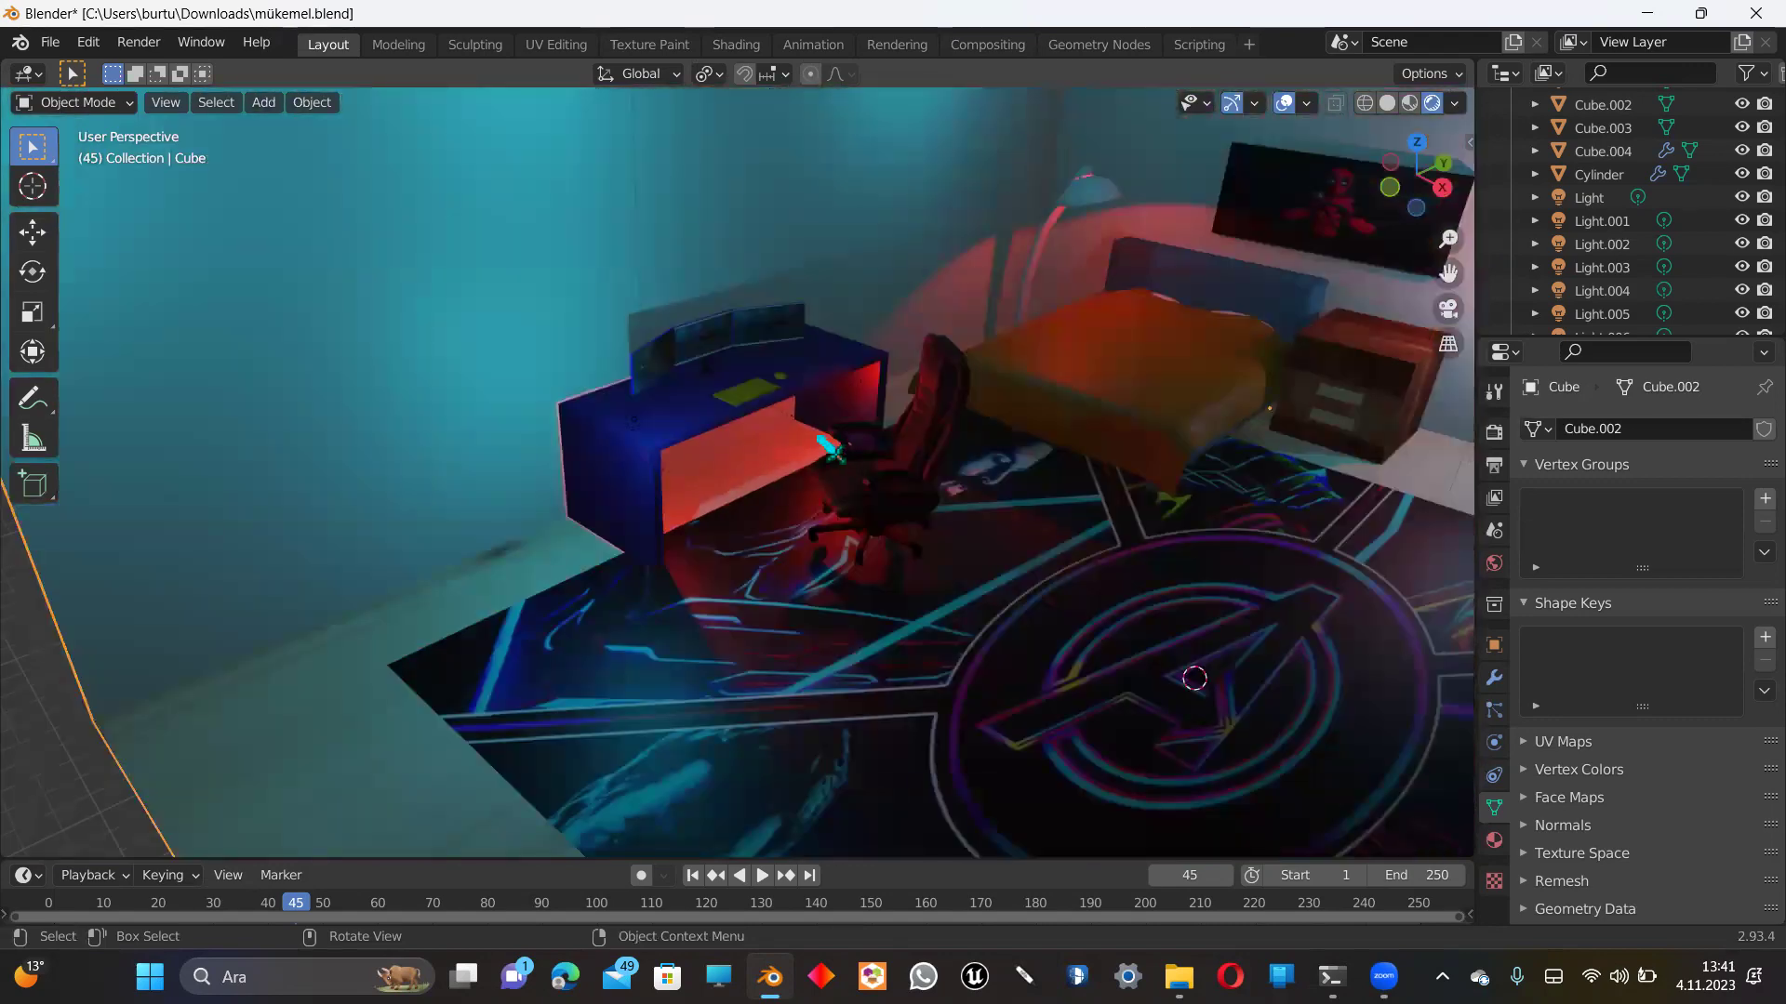
{"action": "scroll", "coordinate": [834, 444], "scroll_direction": "down", "scroll_amount": 3}
{"action": "scroll", "coordinate": [418, 396], "scroll_direction": "down", "scroll_amount": 1}
Step: Inspect the room's lights Light.001 and Light.002 and the room cube, then deselect
{"action": "left_click", "coordinate": [487, 367]}
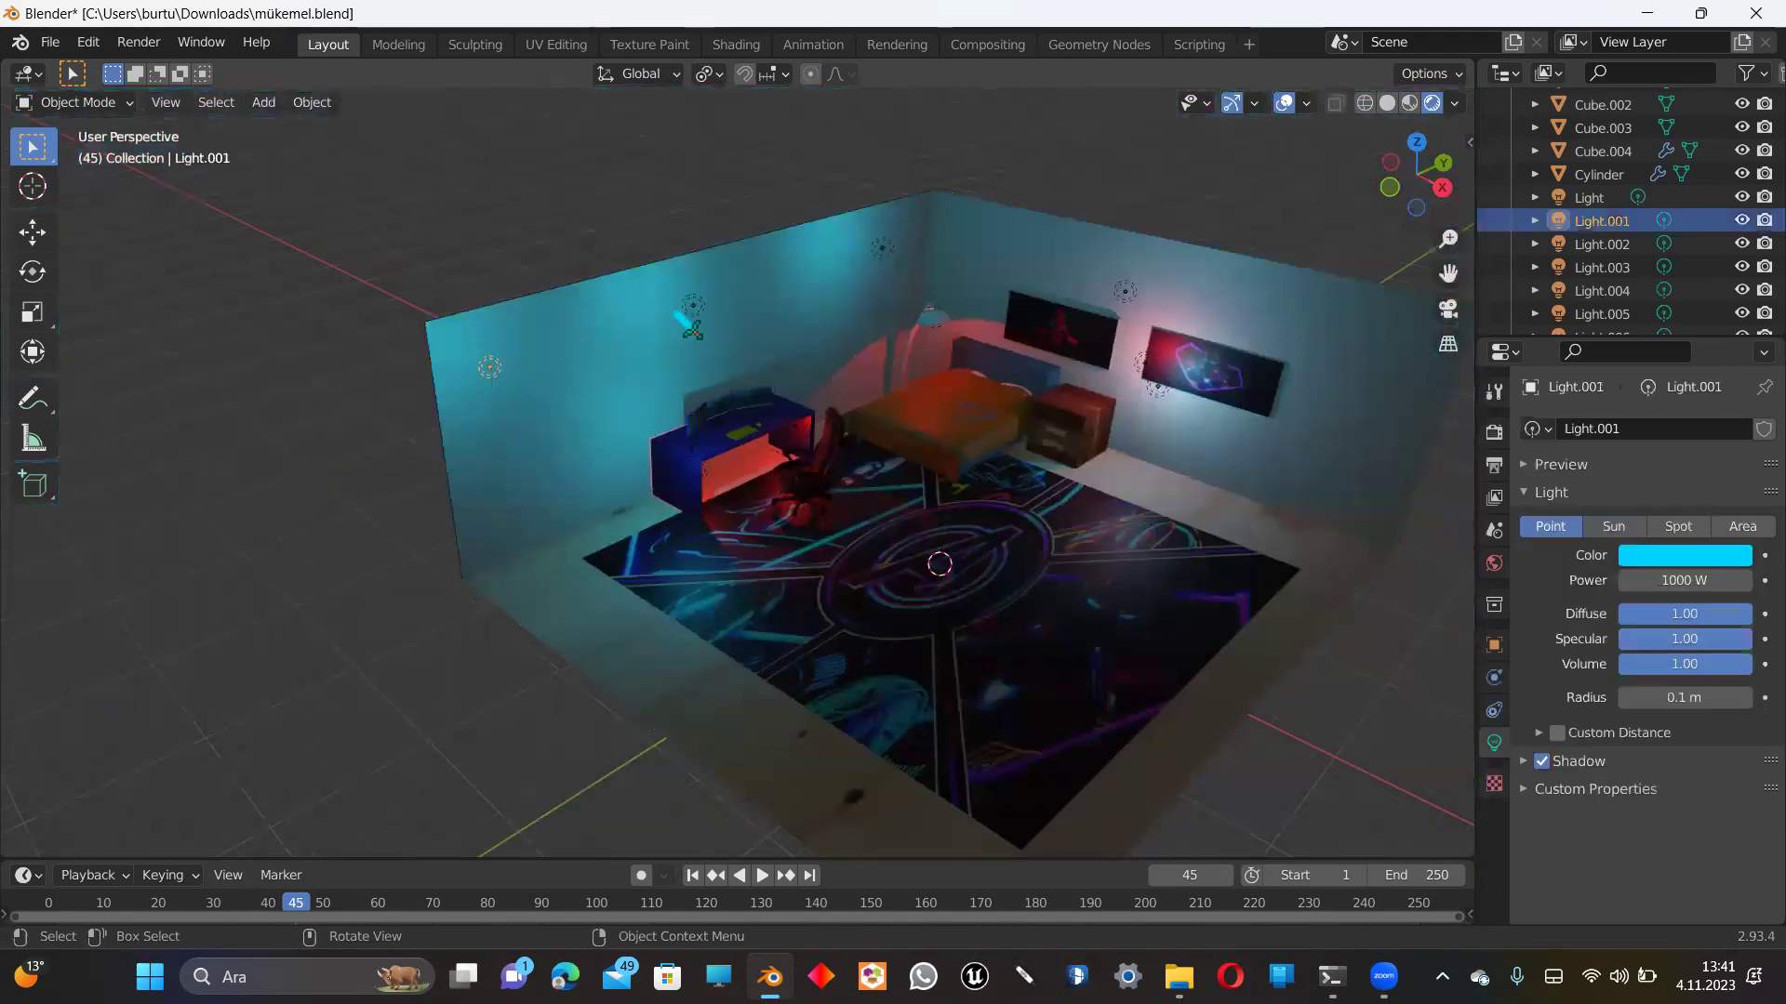
{"action": "left_click", "coordinate": [695, 310]}
{"action": "left_click", "coordinate": [883, 250]}
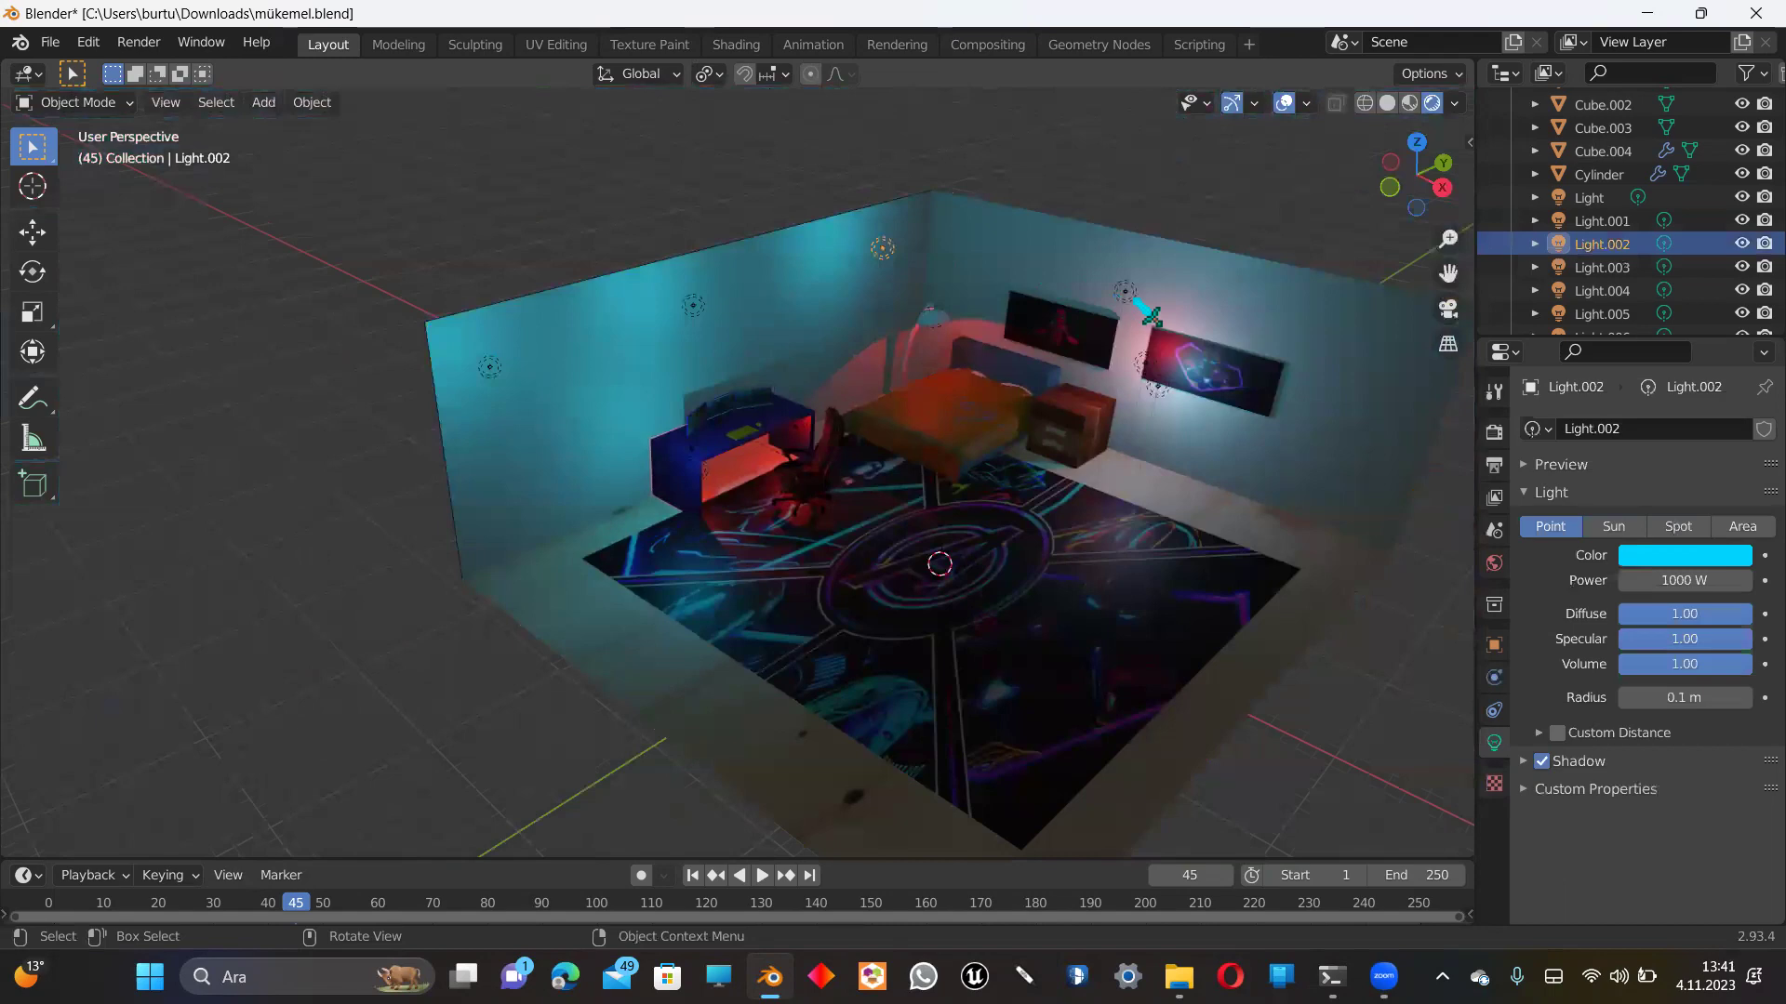
{"action": "left_click", "coordinate": [544, 375]}
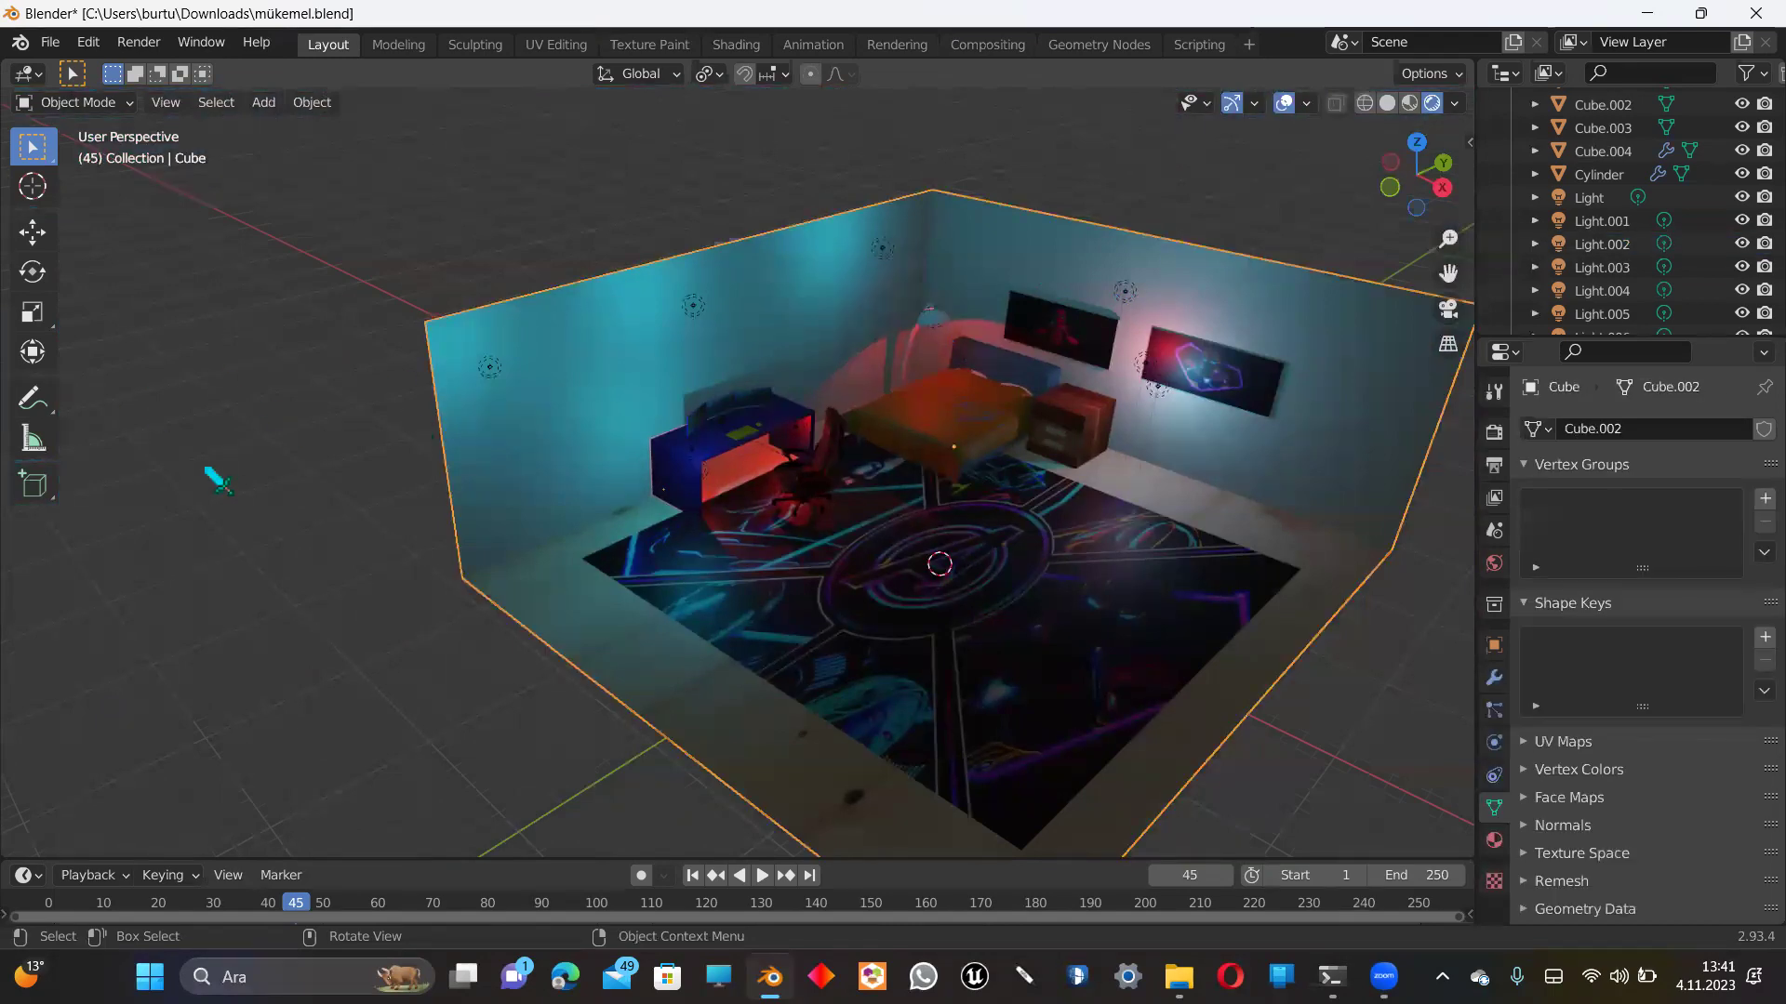
{"action": "left_click", "coordinate": [218, 481]}
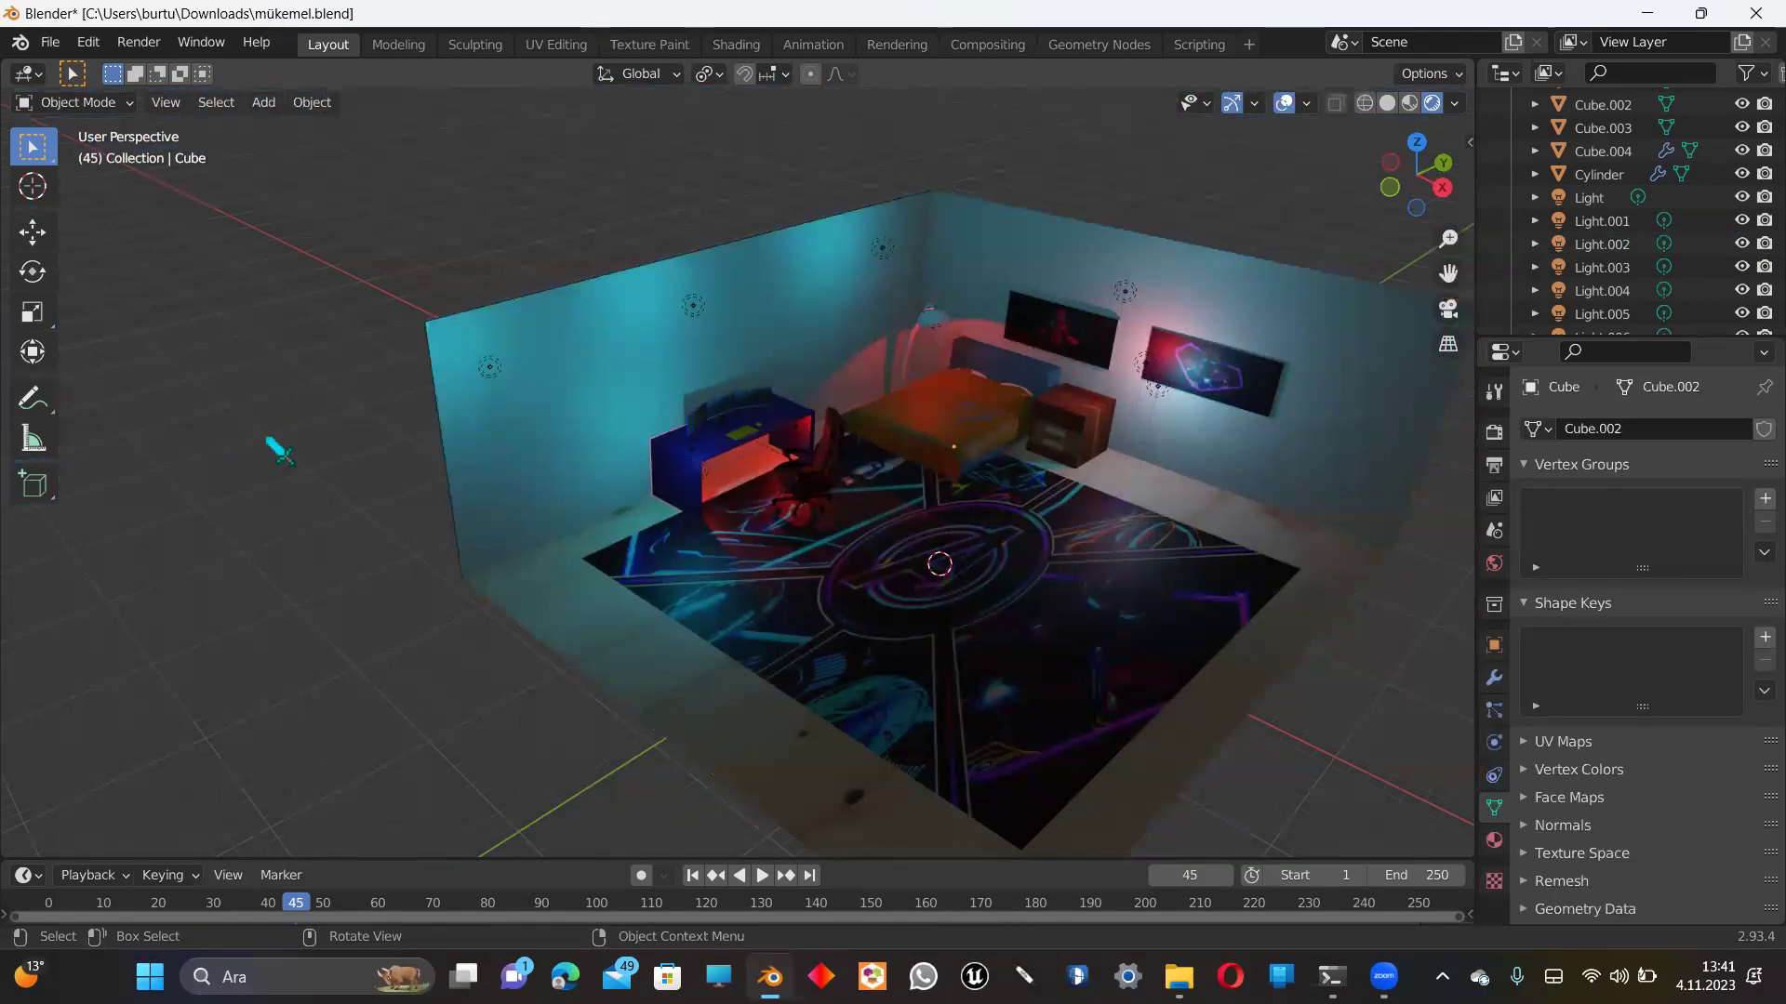
Step: View the bedroom through the scene camera and show its 50 mm perspective lens settings
{"action": "key", "text": "KP_0"}
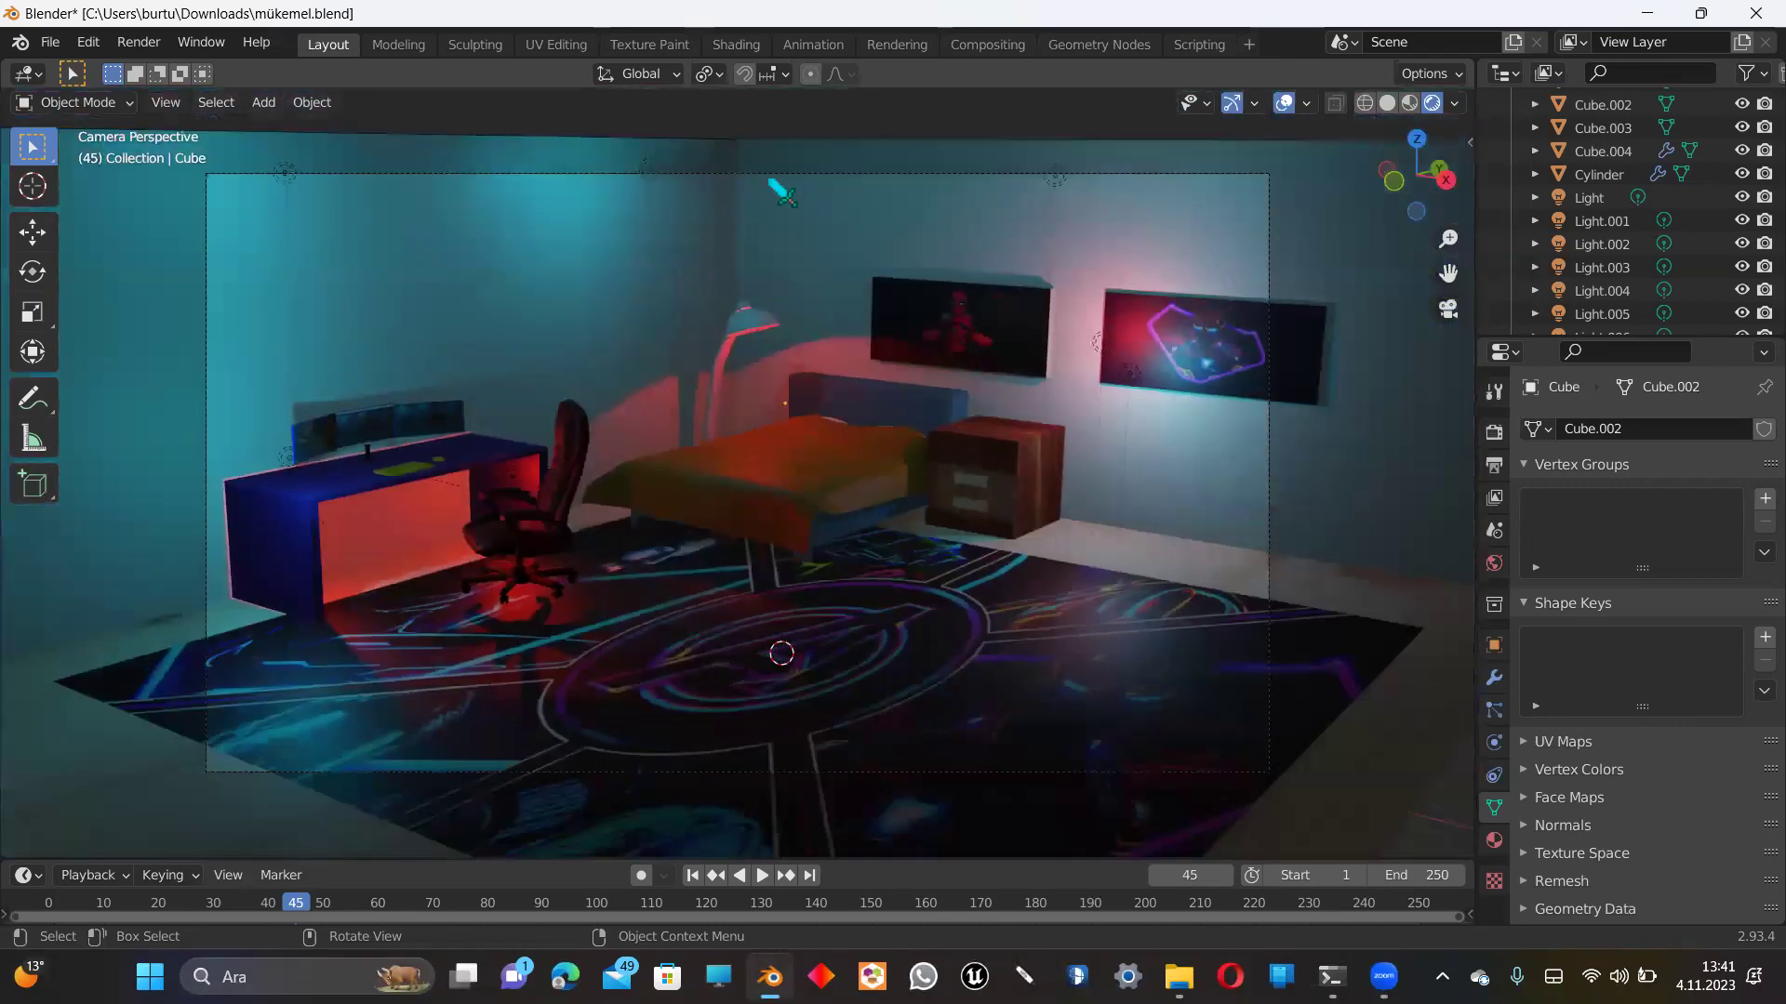
{"action": "left_click", "coordinate": [772, 184]}
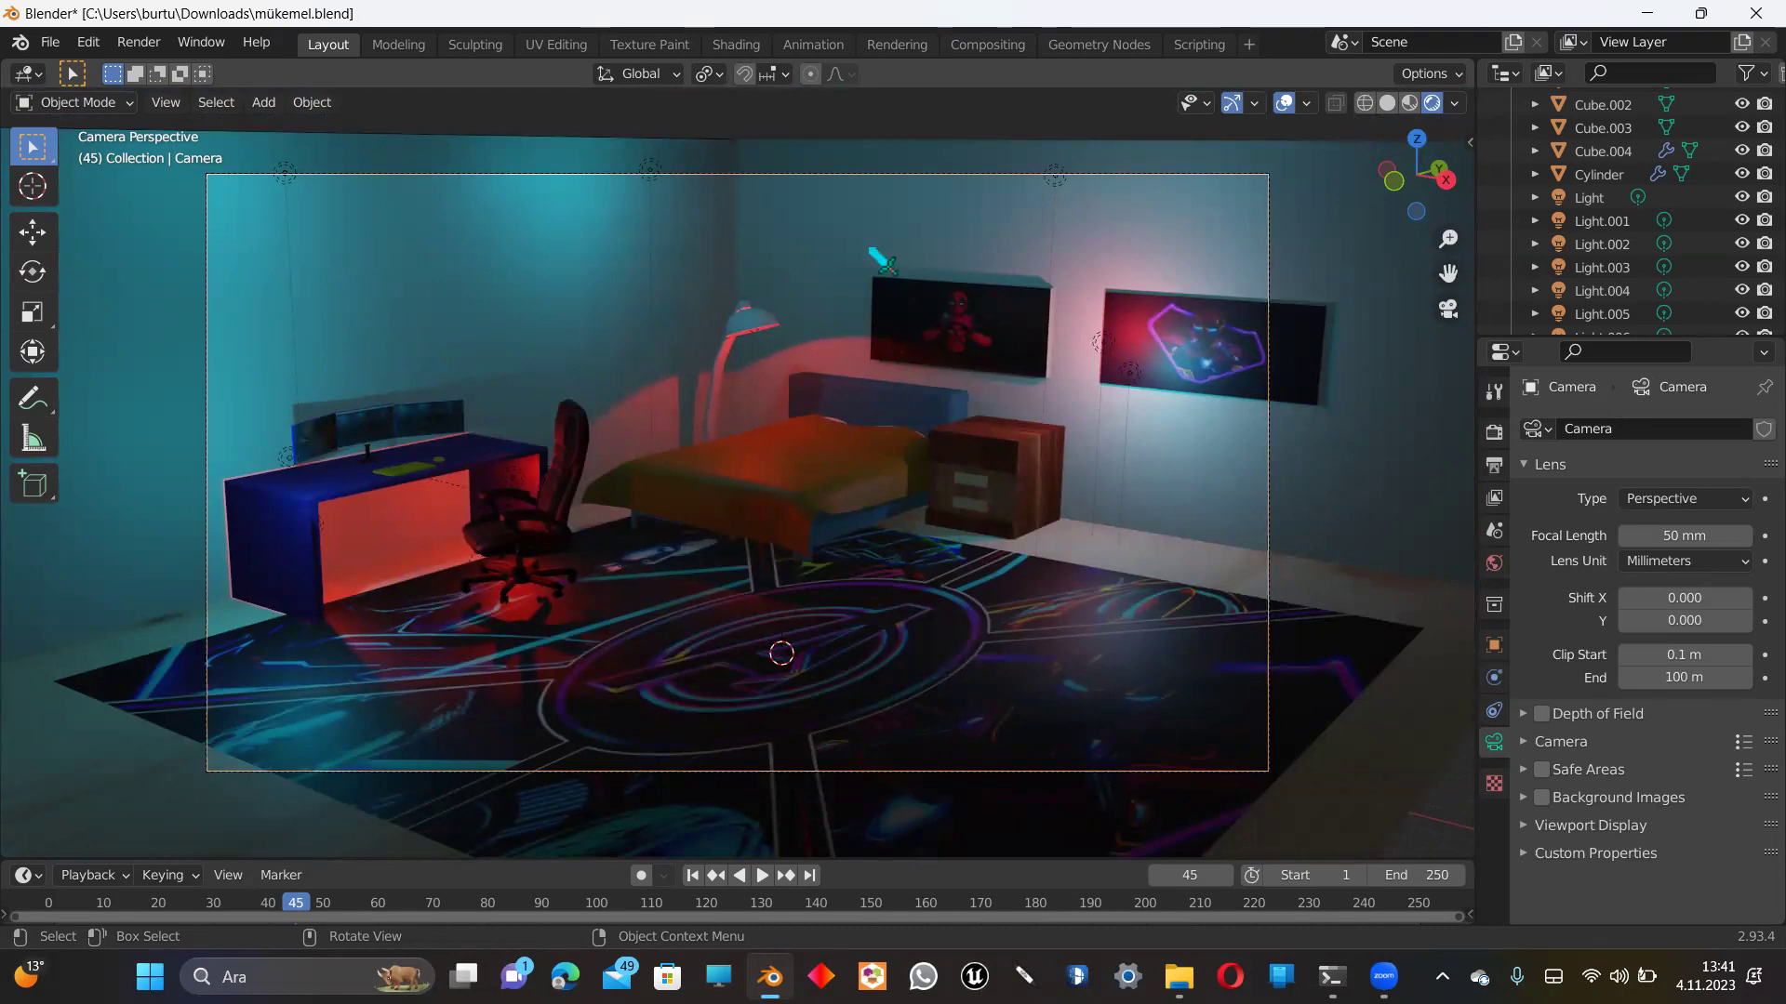
{"action": "scroll", "coordinate": [878, 257], "scroll_direction": "up", "scroll_amount": 1}
{"action": "scroll", "coordinate": [879, 256], "scroll_direction": "up", "scroll_amount": 1}
{"action": "scroll", "coordinate": [882, 260], "scroll_direction": "up", "scroll_amount": 1}
{"action": "scroll", "coordinate": [878, 257], "scroll_direction": "down", "scroll_amount": 3}
{"action": "scroll", "coordinate": [879, 257], "scroll_direction": "up", "scroll_amount": 3}
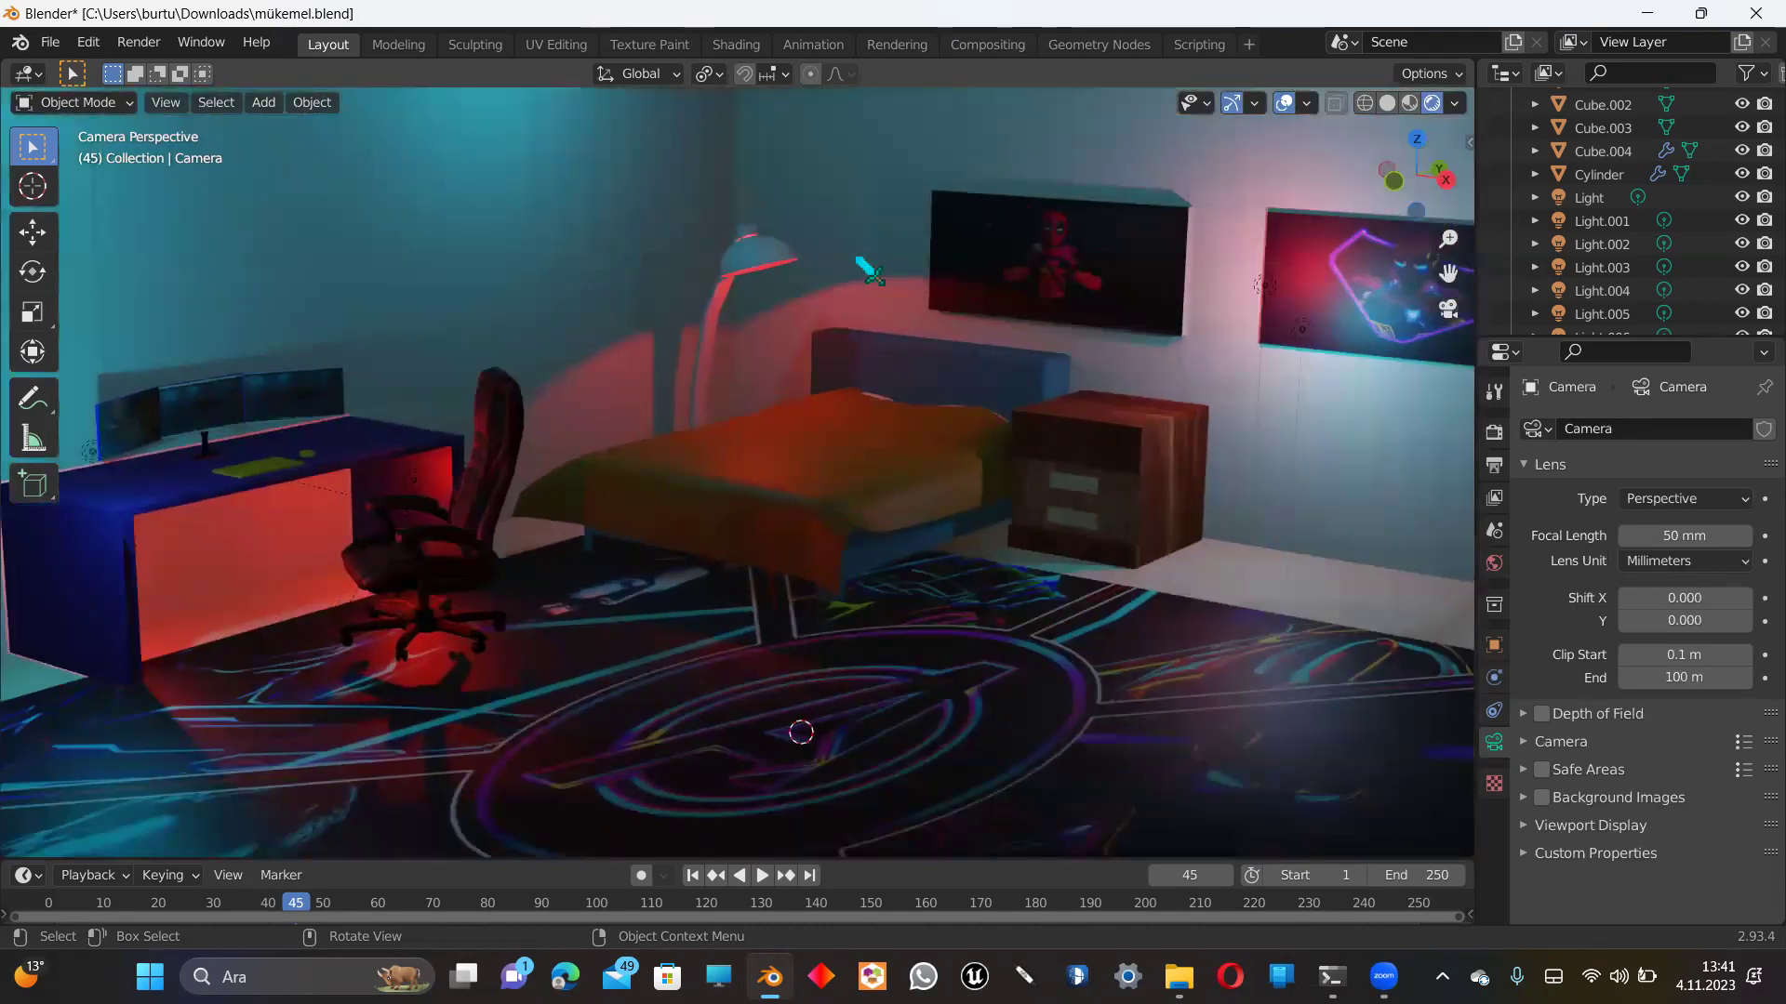
{"action": "scroll", "coordinate": [906, 300], "scroll_direction": "down", "scroll_amount": 3}
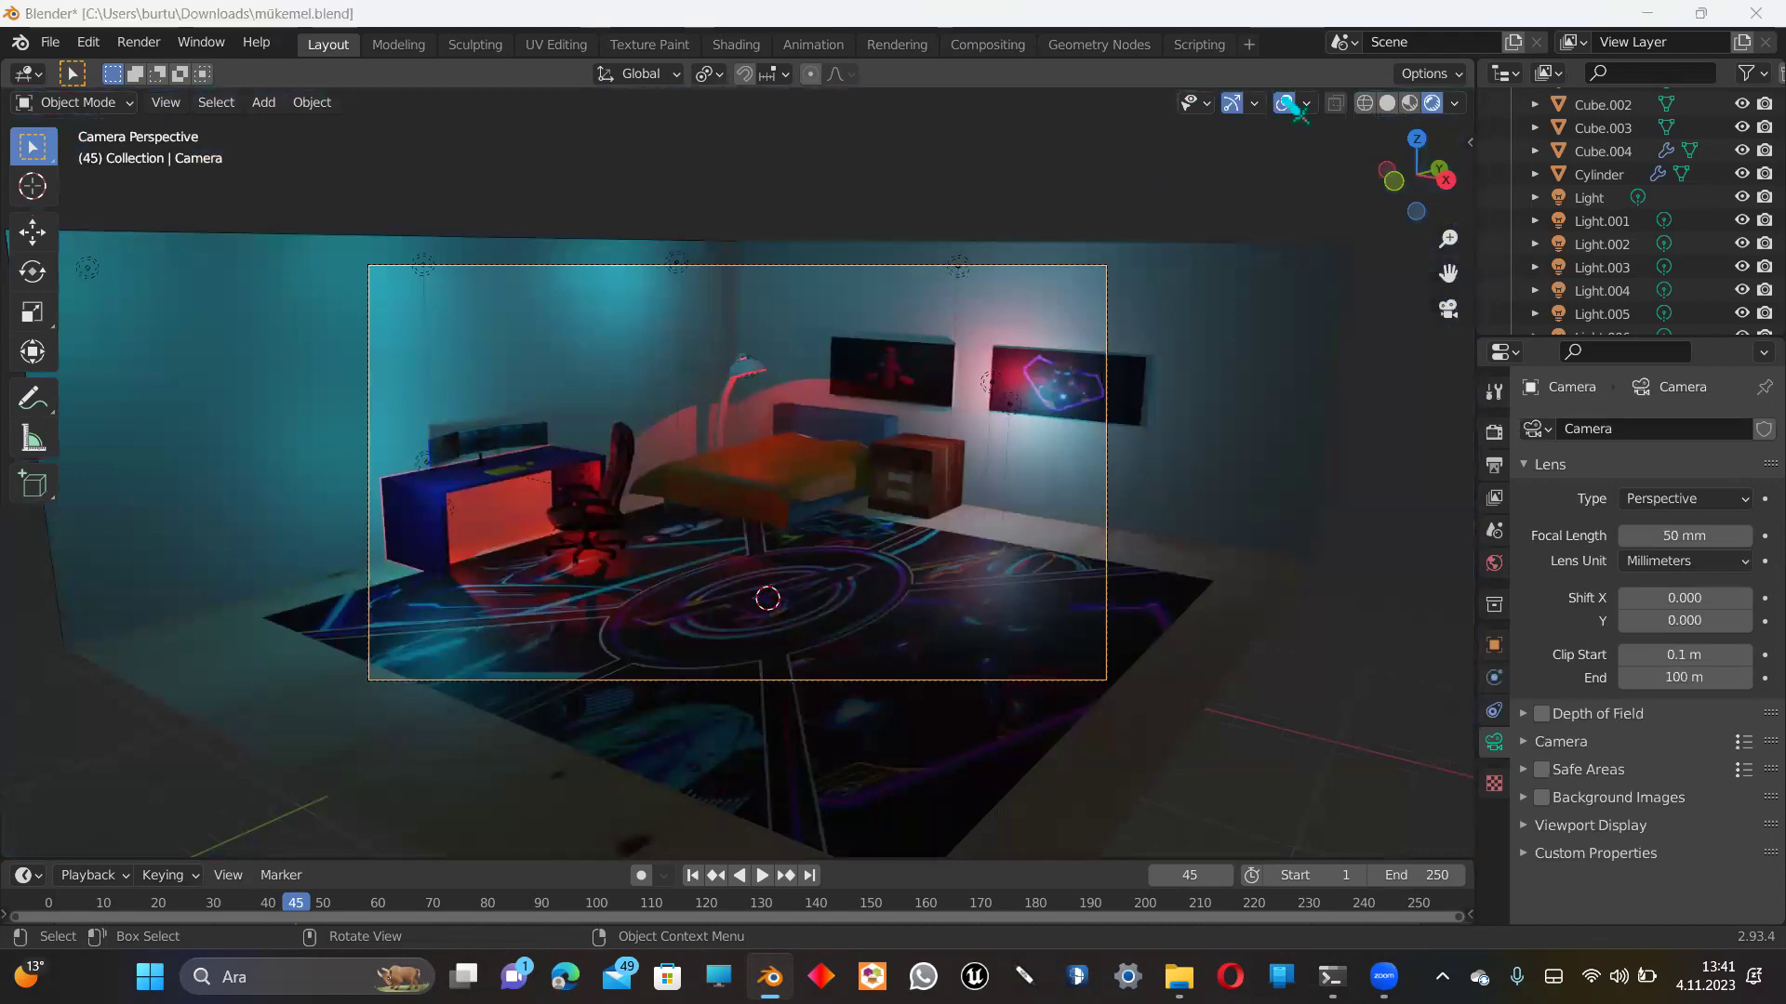
{"action": "scroll", "coordinate": [1284, 158], "scroll_direction": "up", "scroll_amount": 2}
{"action": "scroll", "coordinate": [1237, 270], "scroll_direction": "up", "scroll_amount": 1}
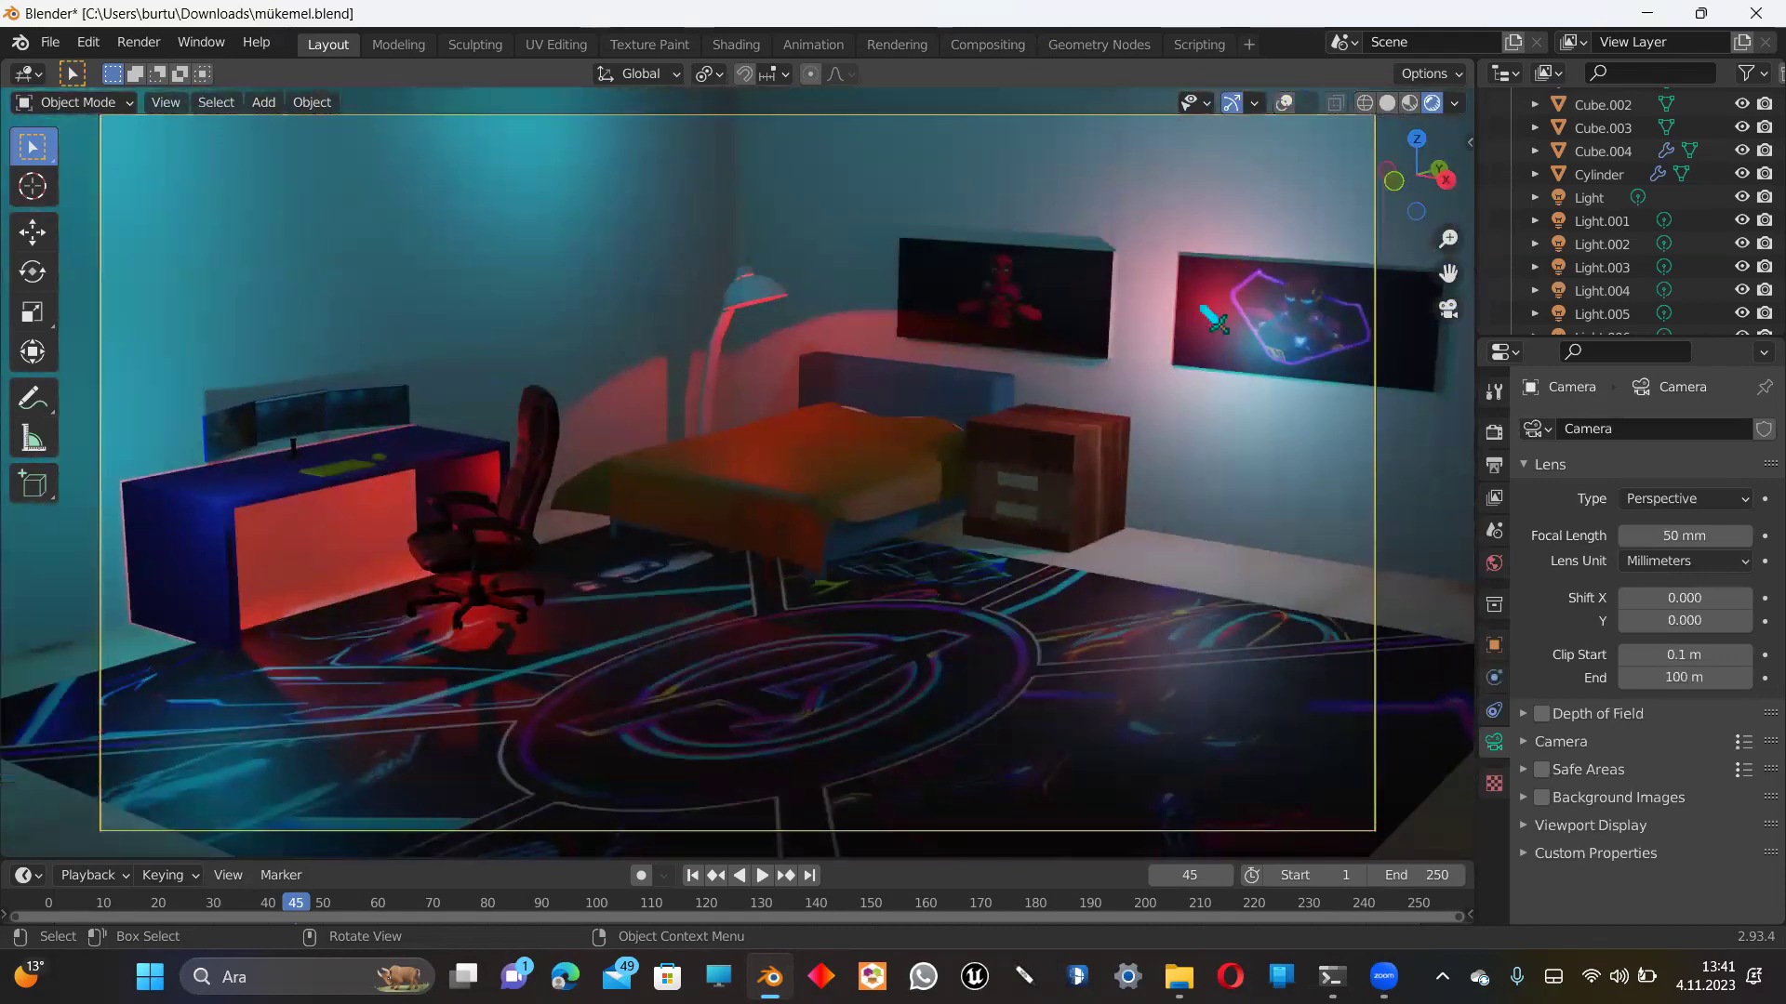
{"action": "scroll", "coordinate": [1215, 321], "scroll_direction": "up", "scroll_amount": 1}
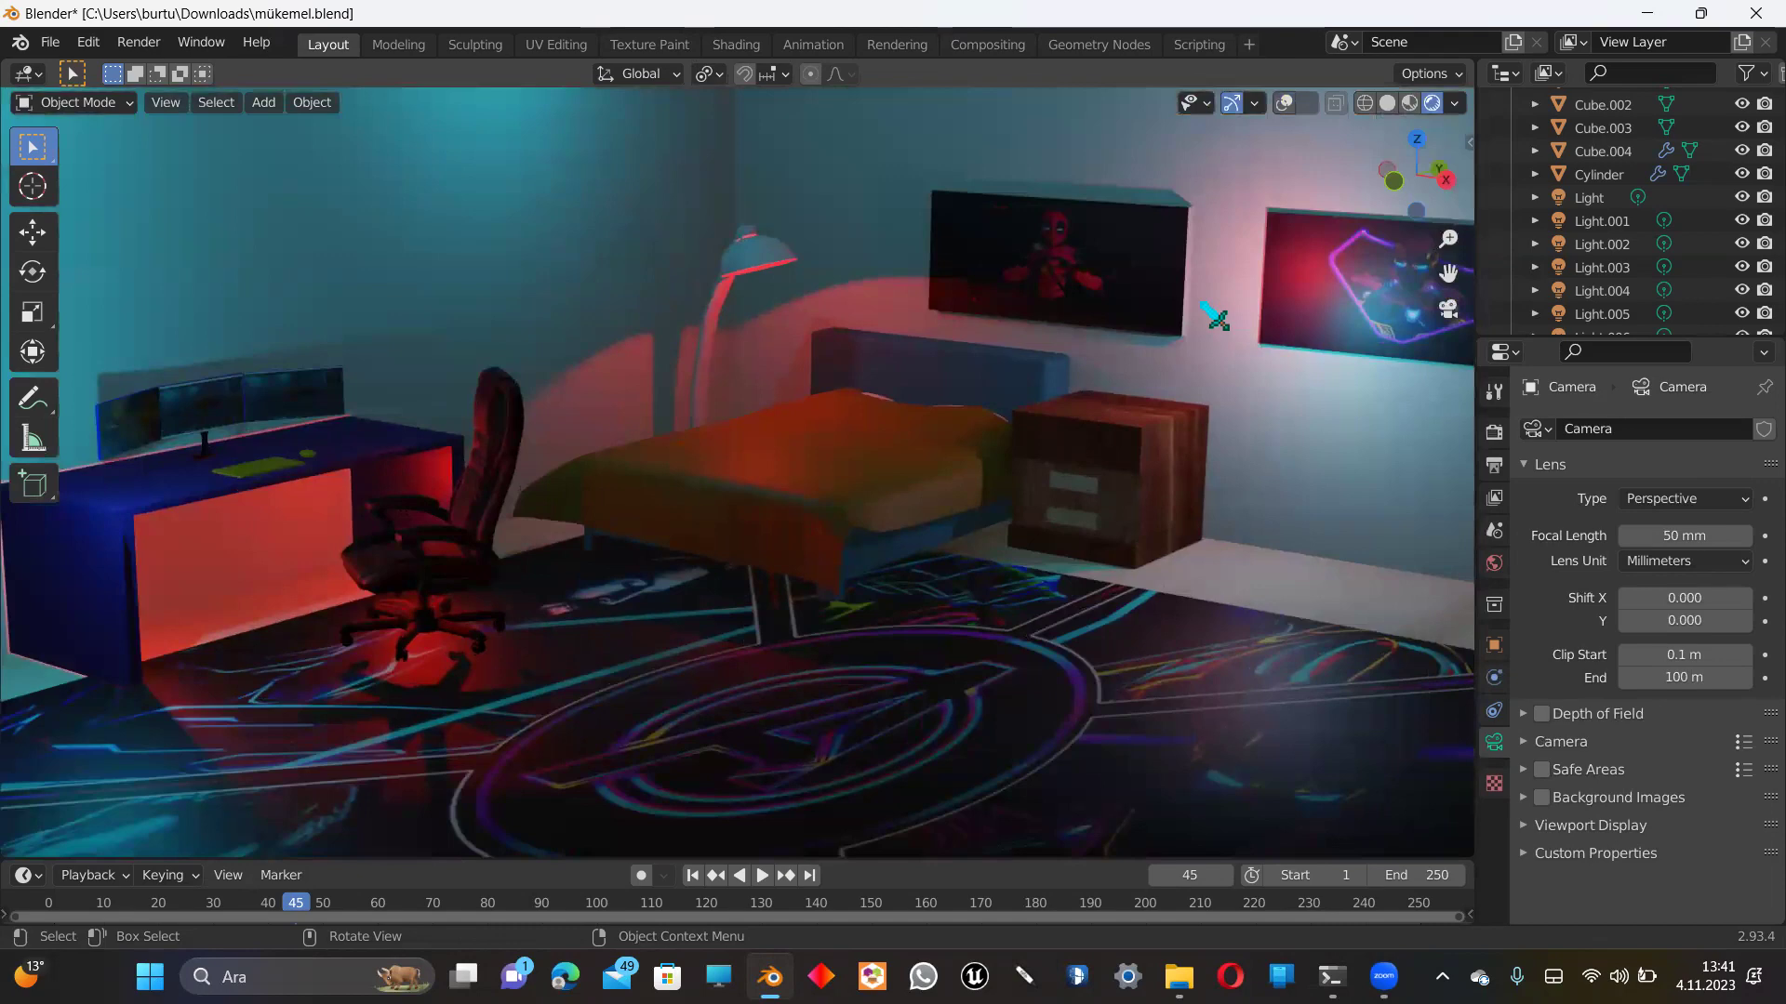
{"action": "scroll", "coordinate": [1216, 321], "scroll_direction": "down", "scroll_amount": 1}
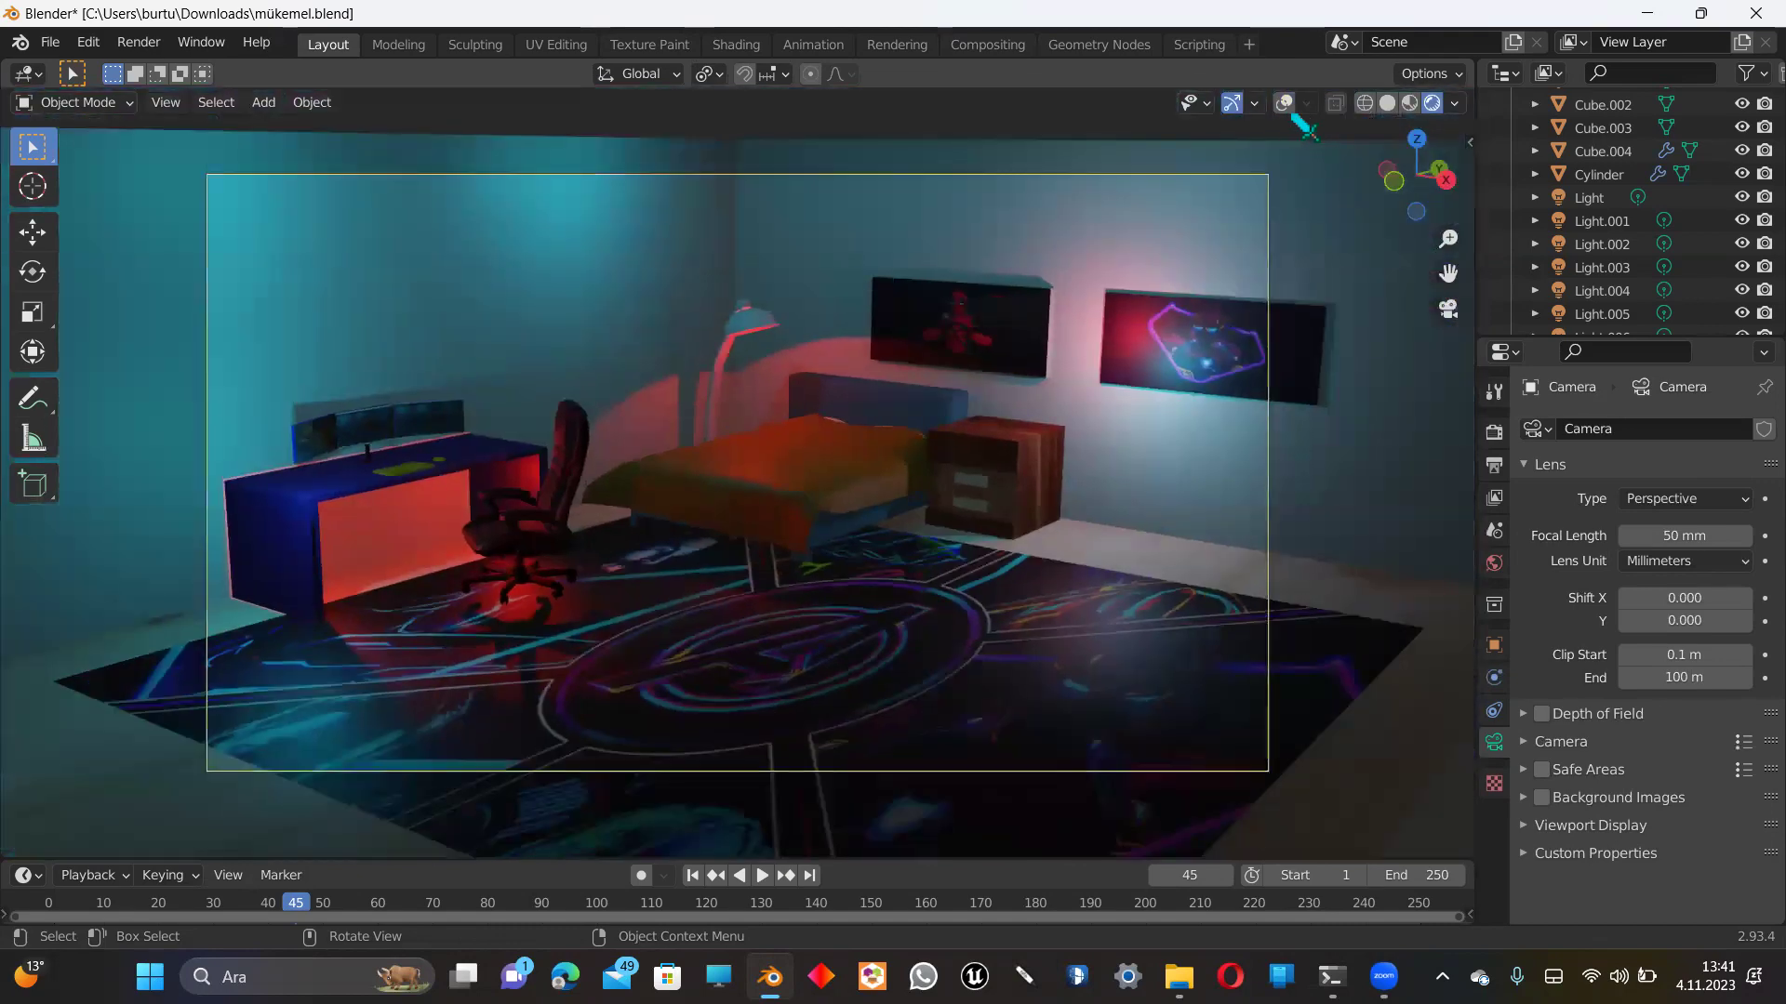
Step: Turn viewport overlays back on and set PNG render output colour to RGBA
{"action": "left_click", "coordinate": [1284, 104]}
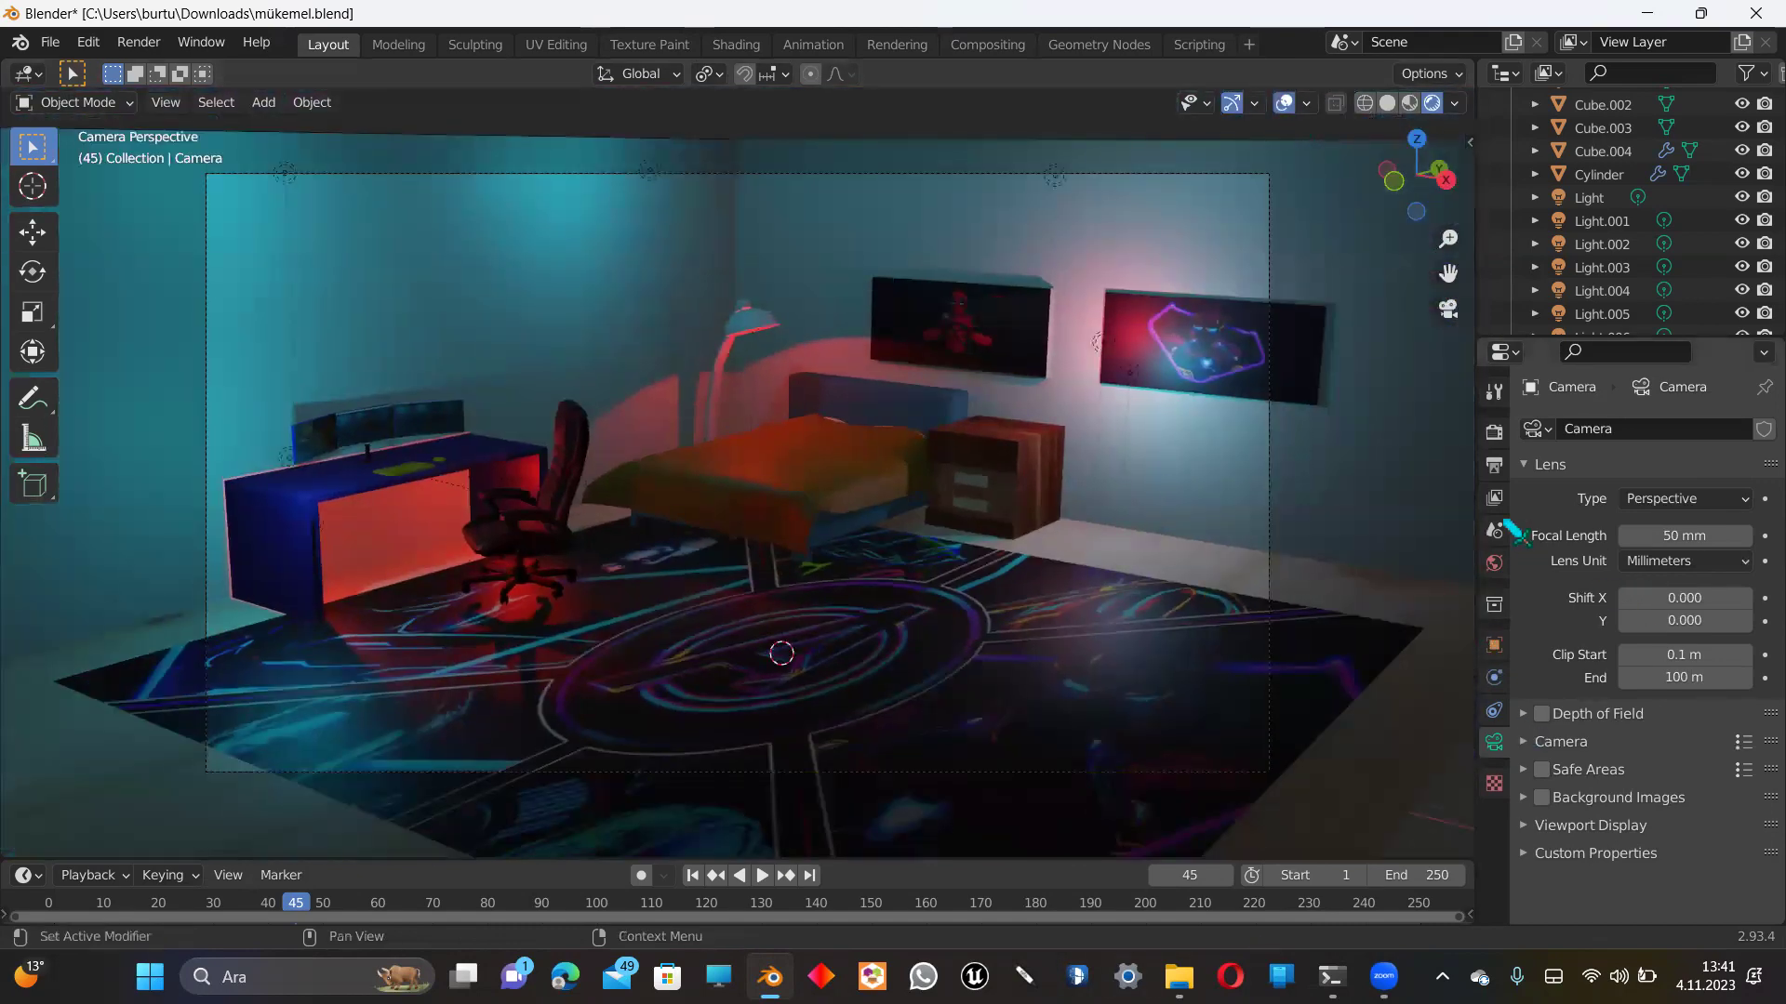
{"action": "left_click", "coordinate": [1497, 465]}
{"action": "mouse_move", "coordinate": [1750, 772]}
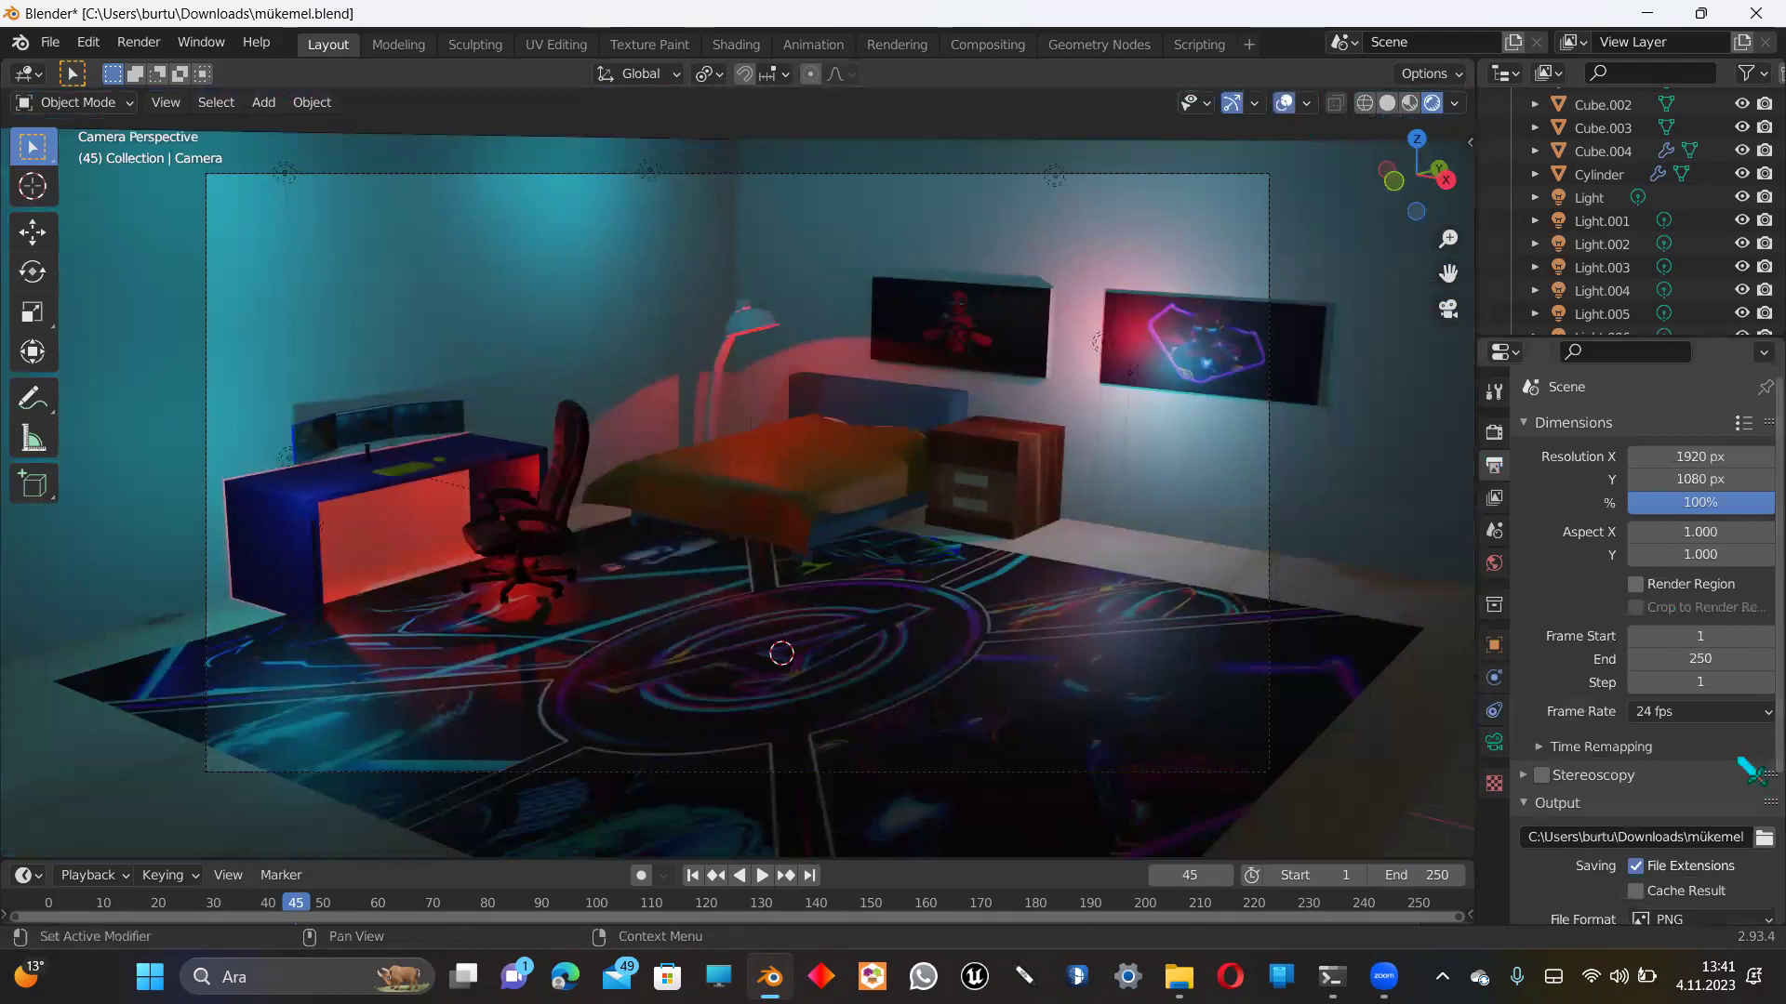
{"action": "scroll", "coordinate": [1748, 765], "scroll_direction": "down", "scroll_amount": 2}
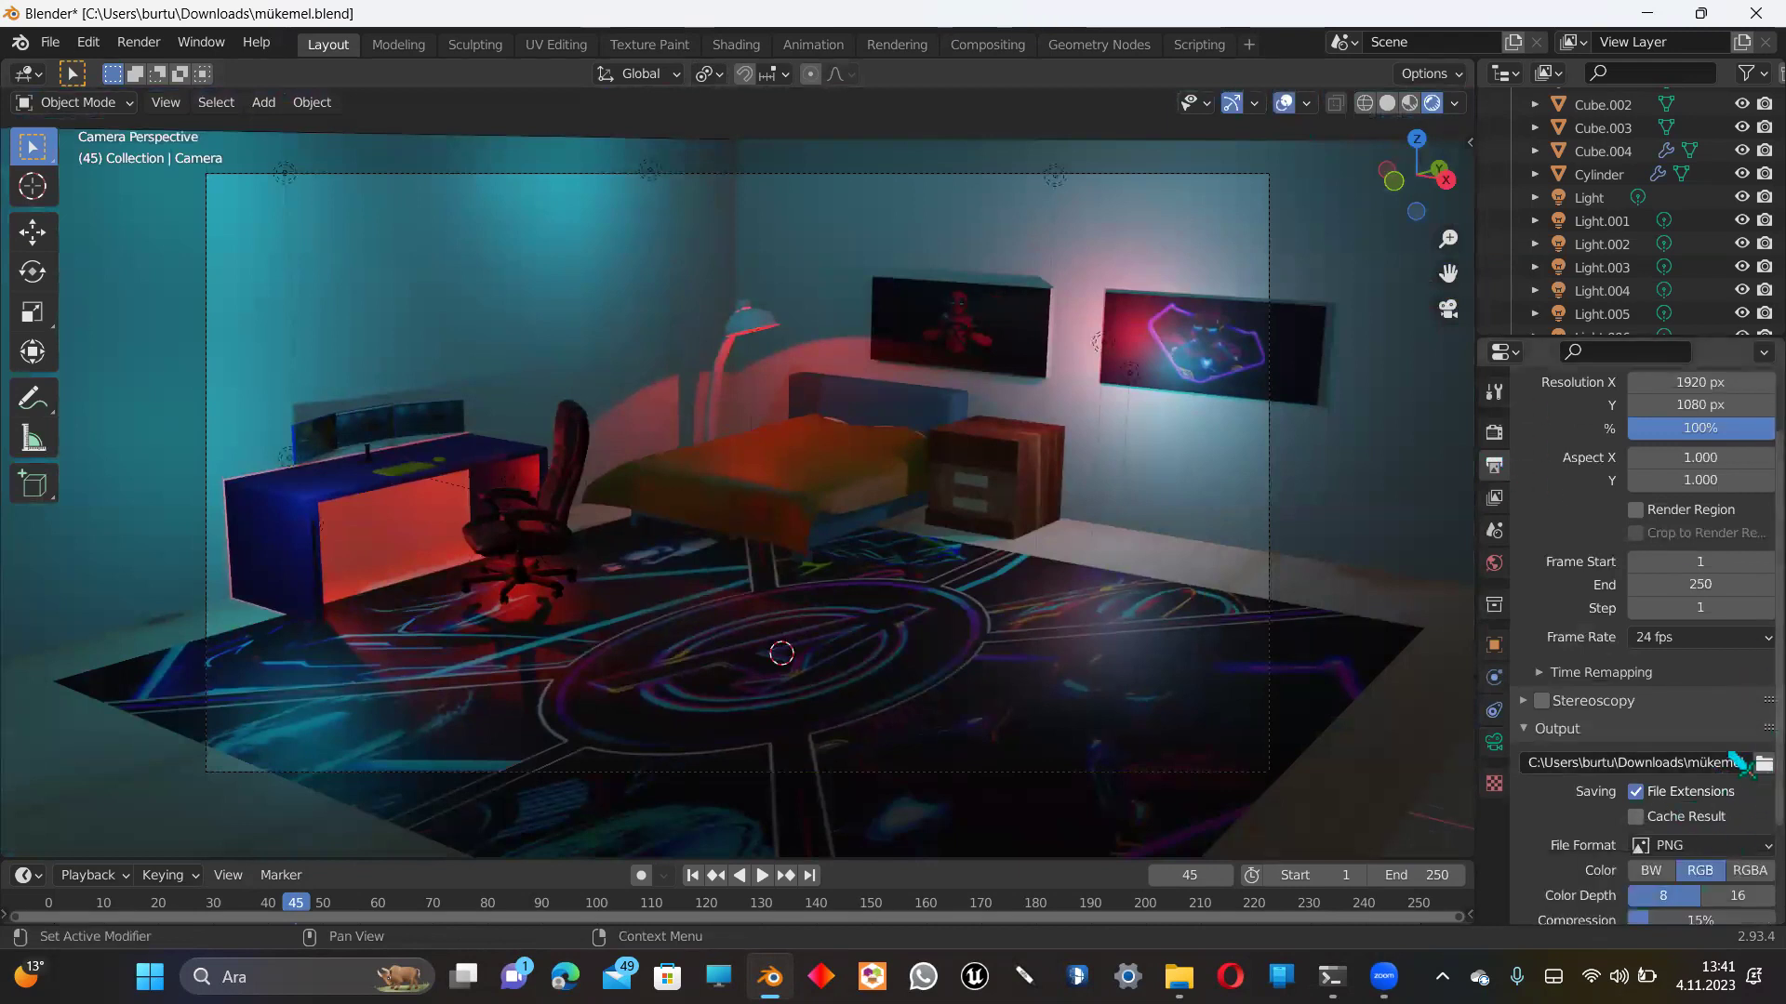
{"action": "scroll", "coordinate": [1665, 744], "scroll_direction": "down", "scroll_amount": 2}
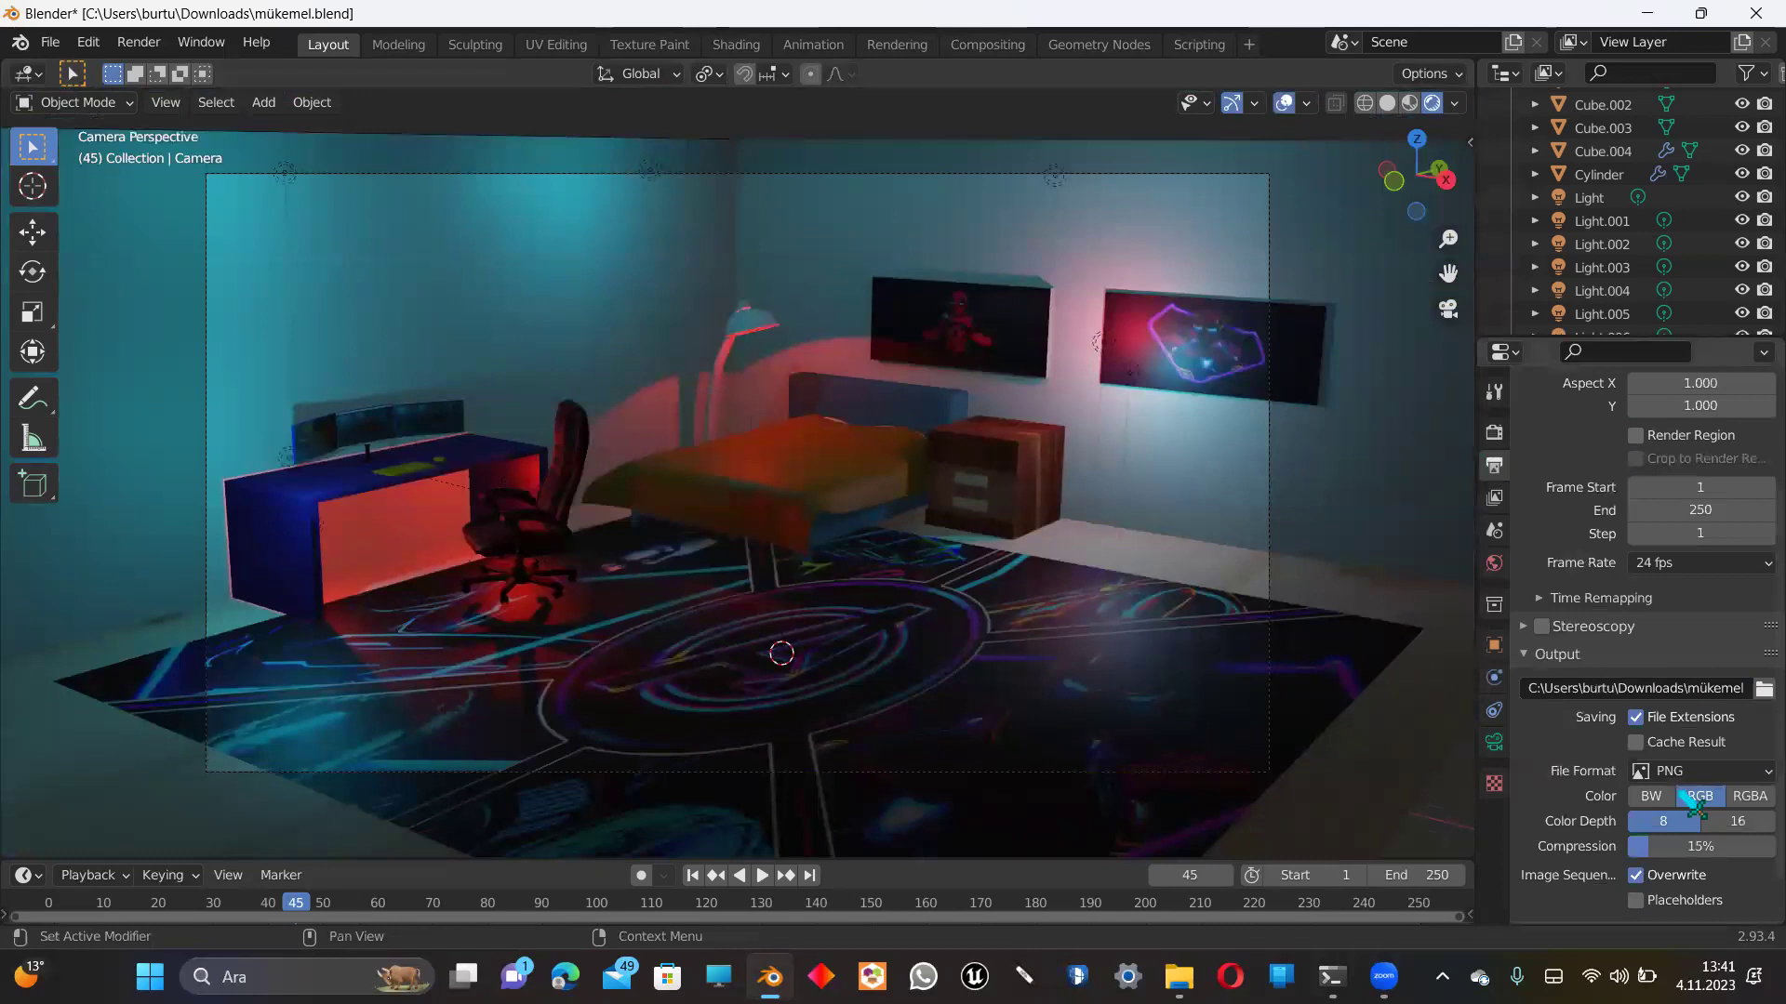
{"action": "left_click", "coordinate": [1685, 771]}
{"action": "left_click", "coordinate": [1758, 799]}
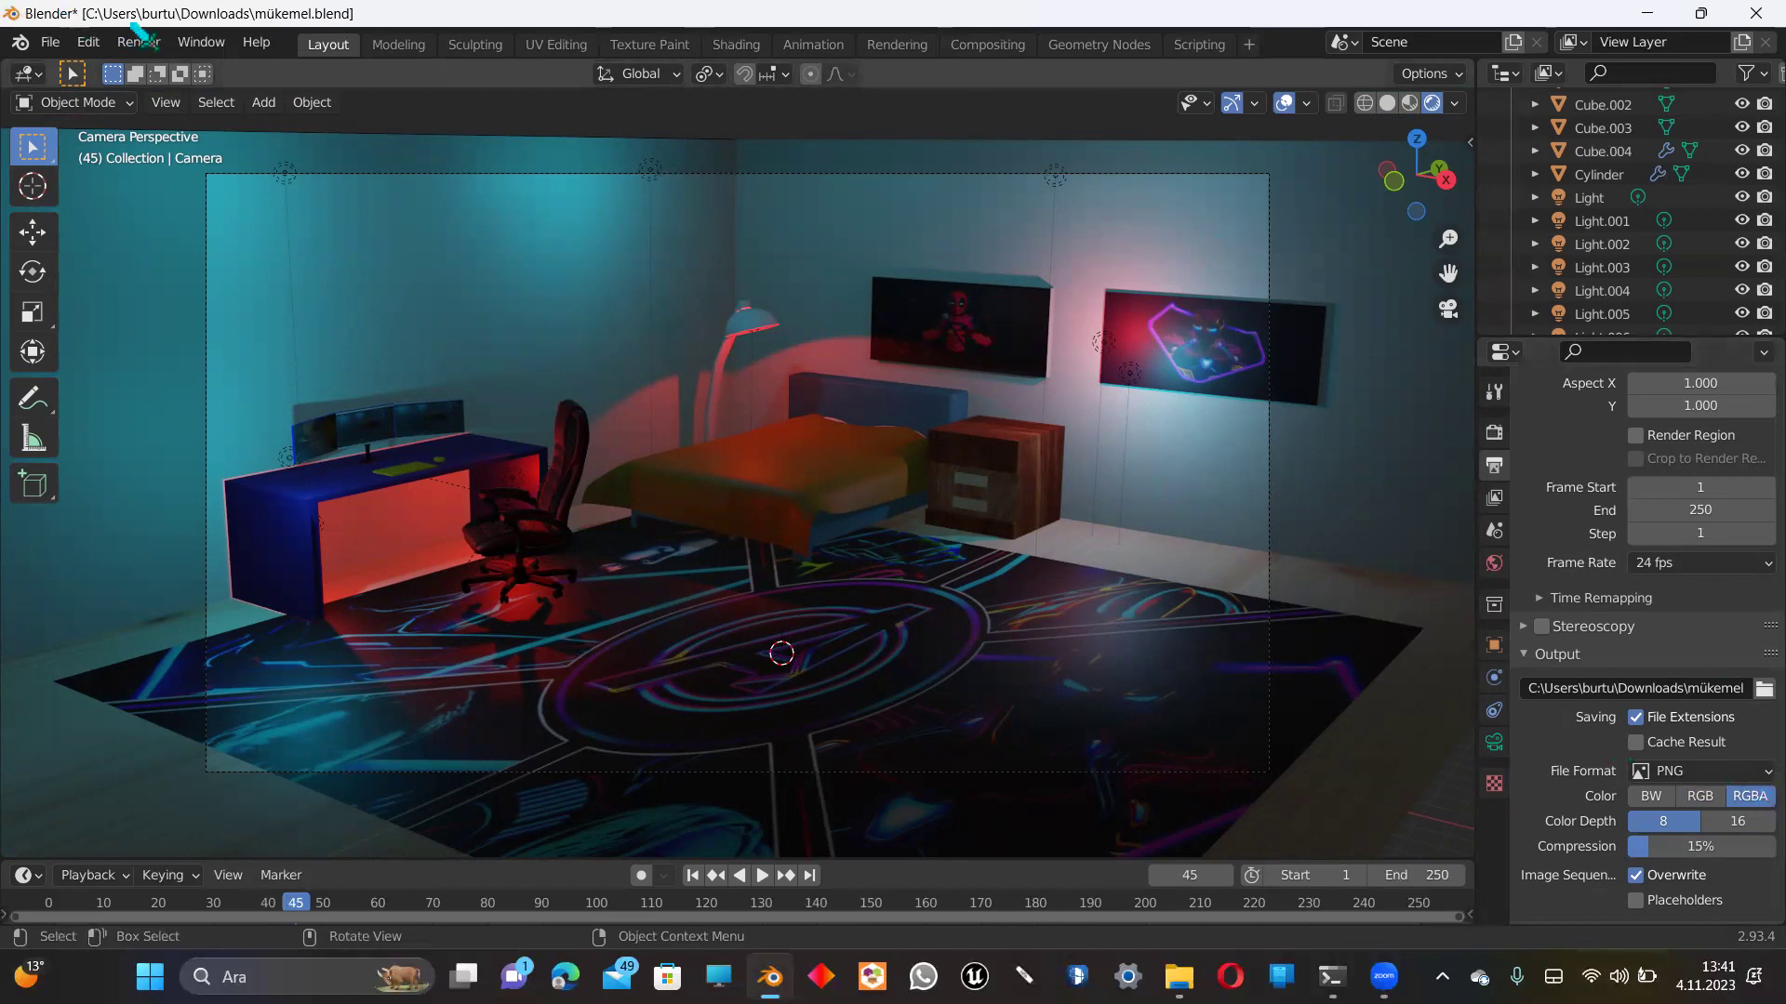
Step: Look over the Window menu and zoom the camera view
{"action": "left_click", "coordinate": [199, 47]}
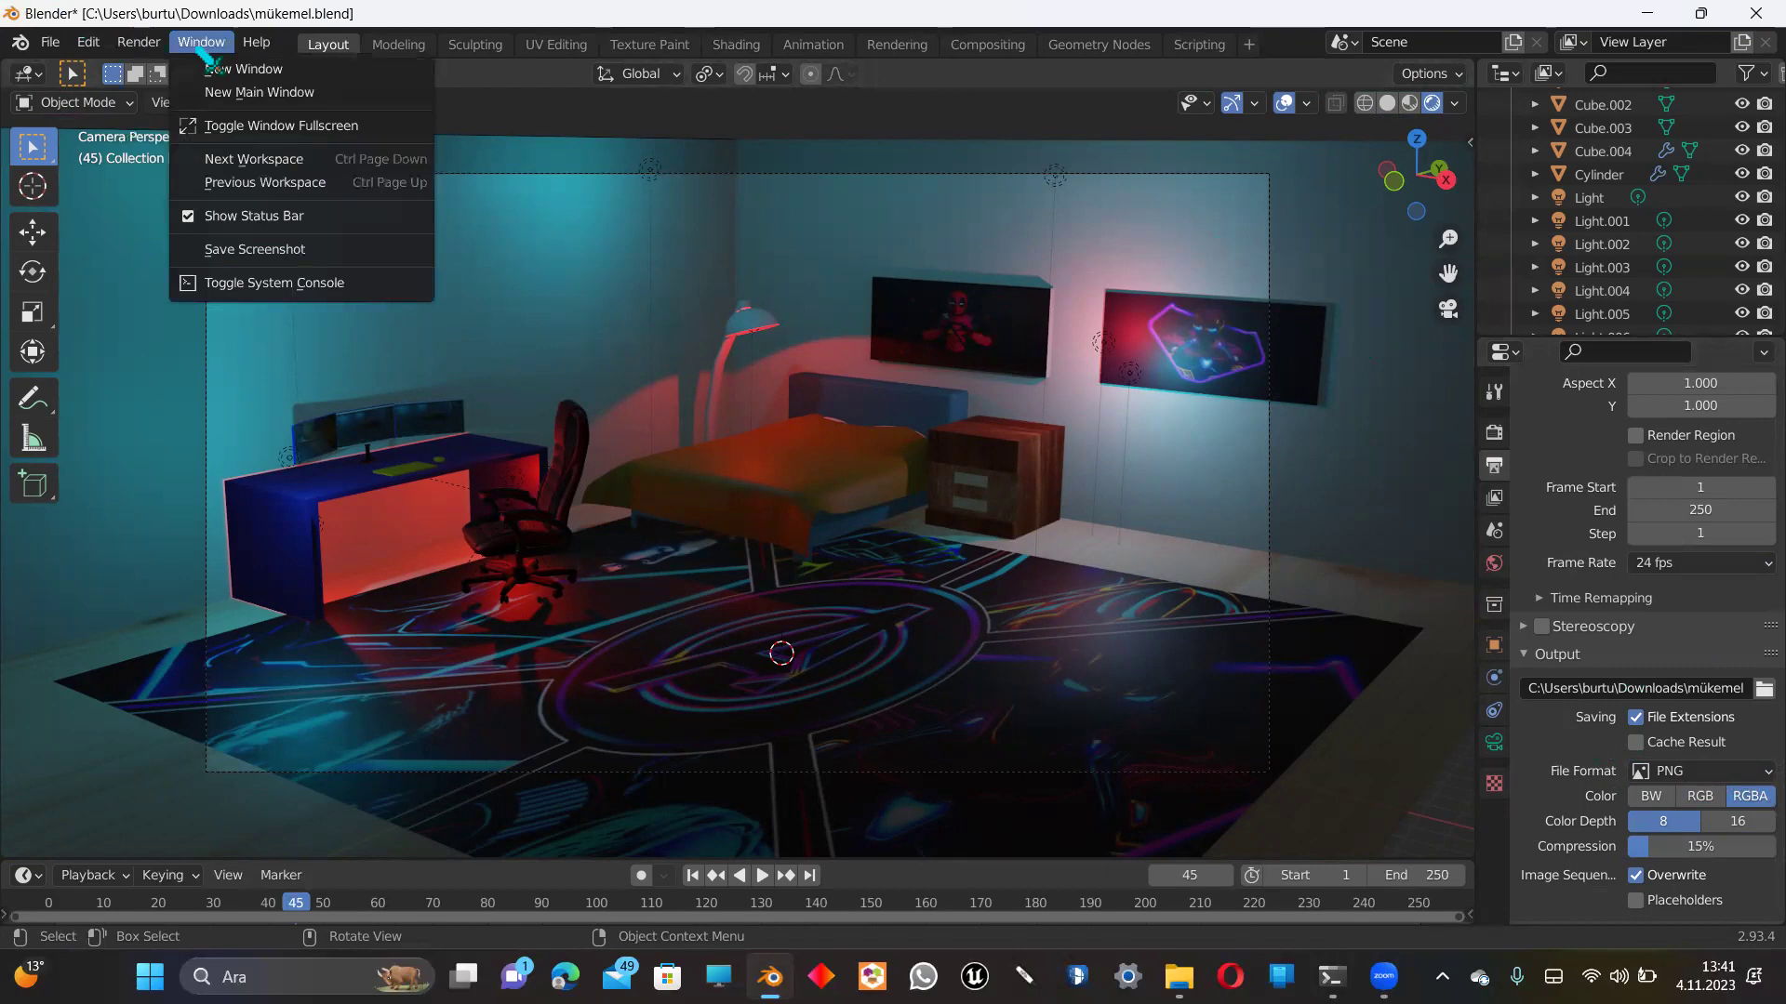
{"action": "scroll", "coordinate": [955, 296], "scroll_direction": "down", "scroll_amount": 4}
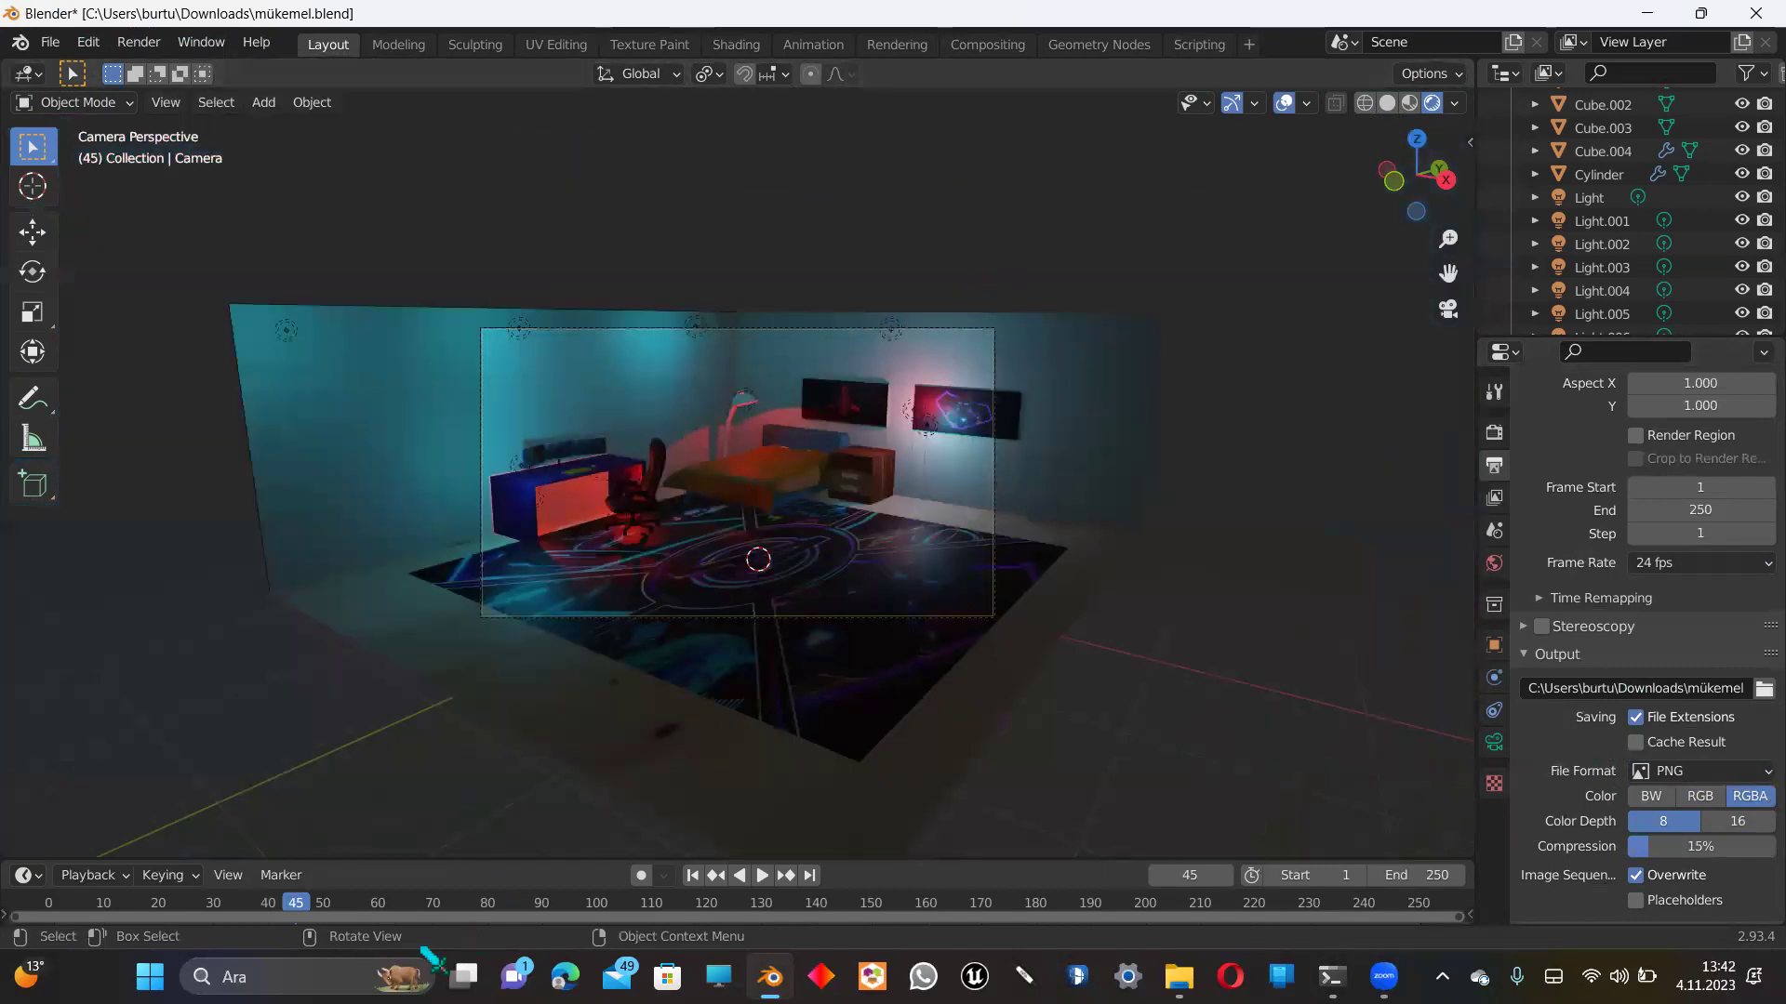
{"action": "scroll", "coordinate": [841, 717], "scroll_direction": "up", "scroll_amount": 2}
{"action": "scroll", "coordinate": [866, 707], "scroll_direction": "up", "scroll_amount": 3}
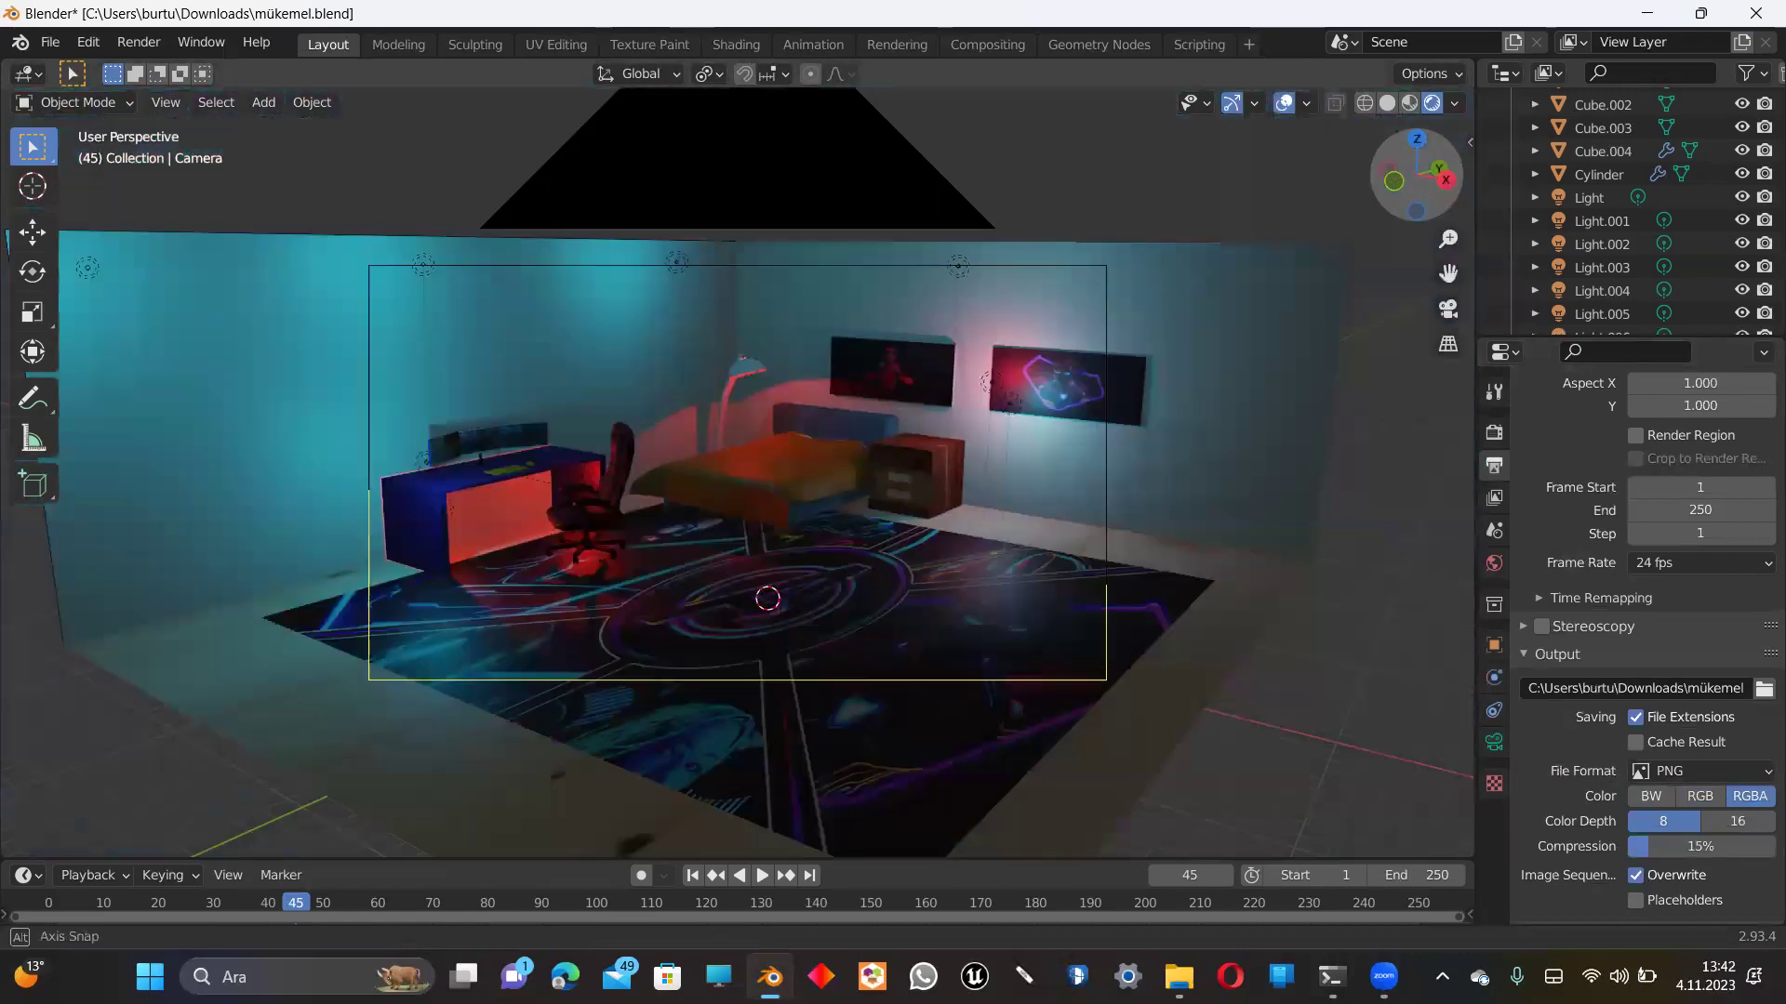
Step: Orbit freely around the room, ending close on the bed, floor lamp and nightstand
{"action": "middle_click_drag", "start_coordinate": [1342, 229], "coordinate": [577, 521]}
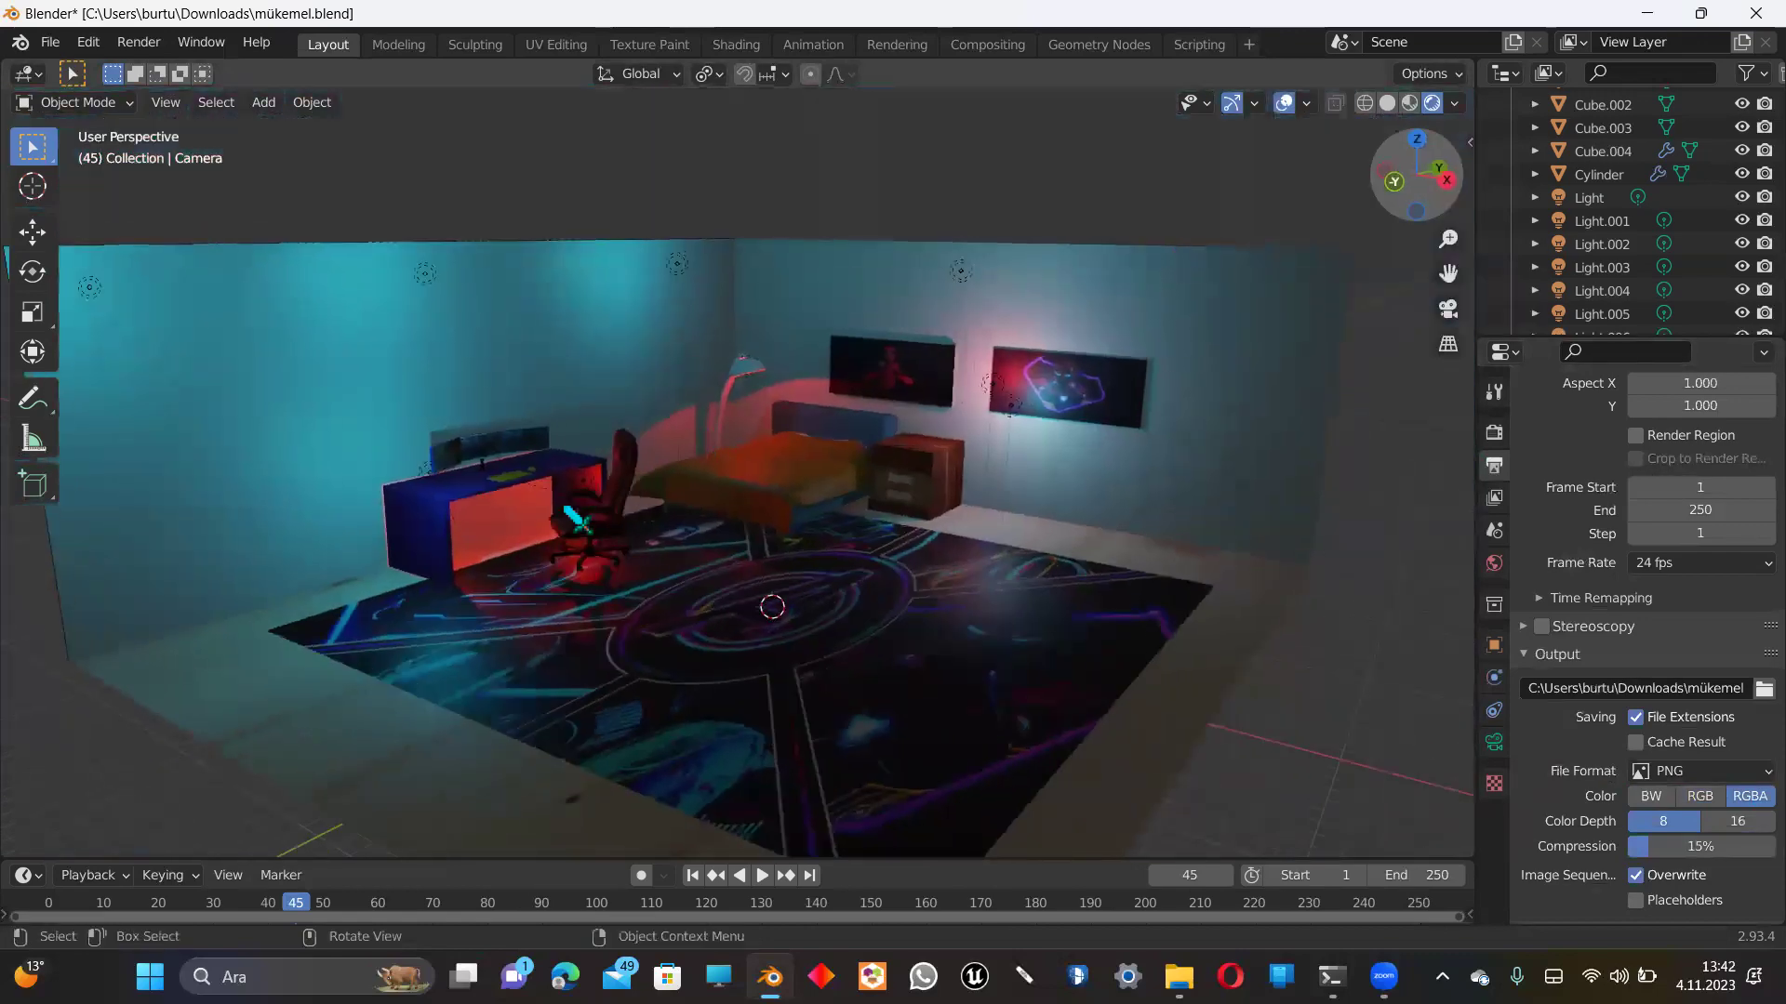
{"action": "scroll", "coordinate": [576, 521], "scroll_direction": "up", "scroll_amount": 3}
{"action": "scroll", "coordinate": [586, 514], "scroll_direction": "up", "scroll_amount": 2}
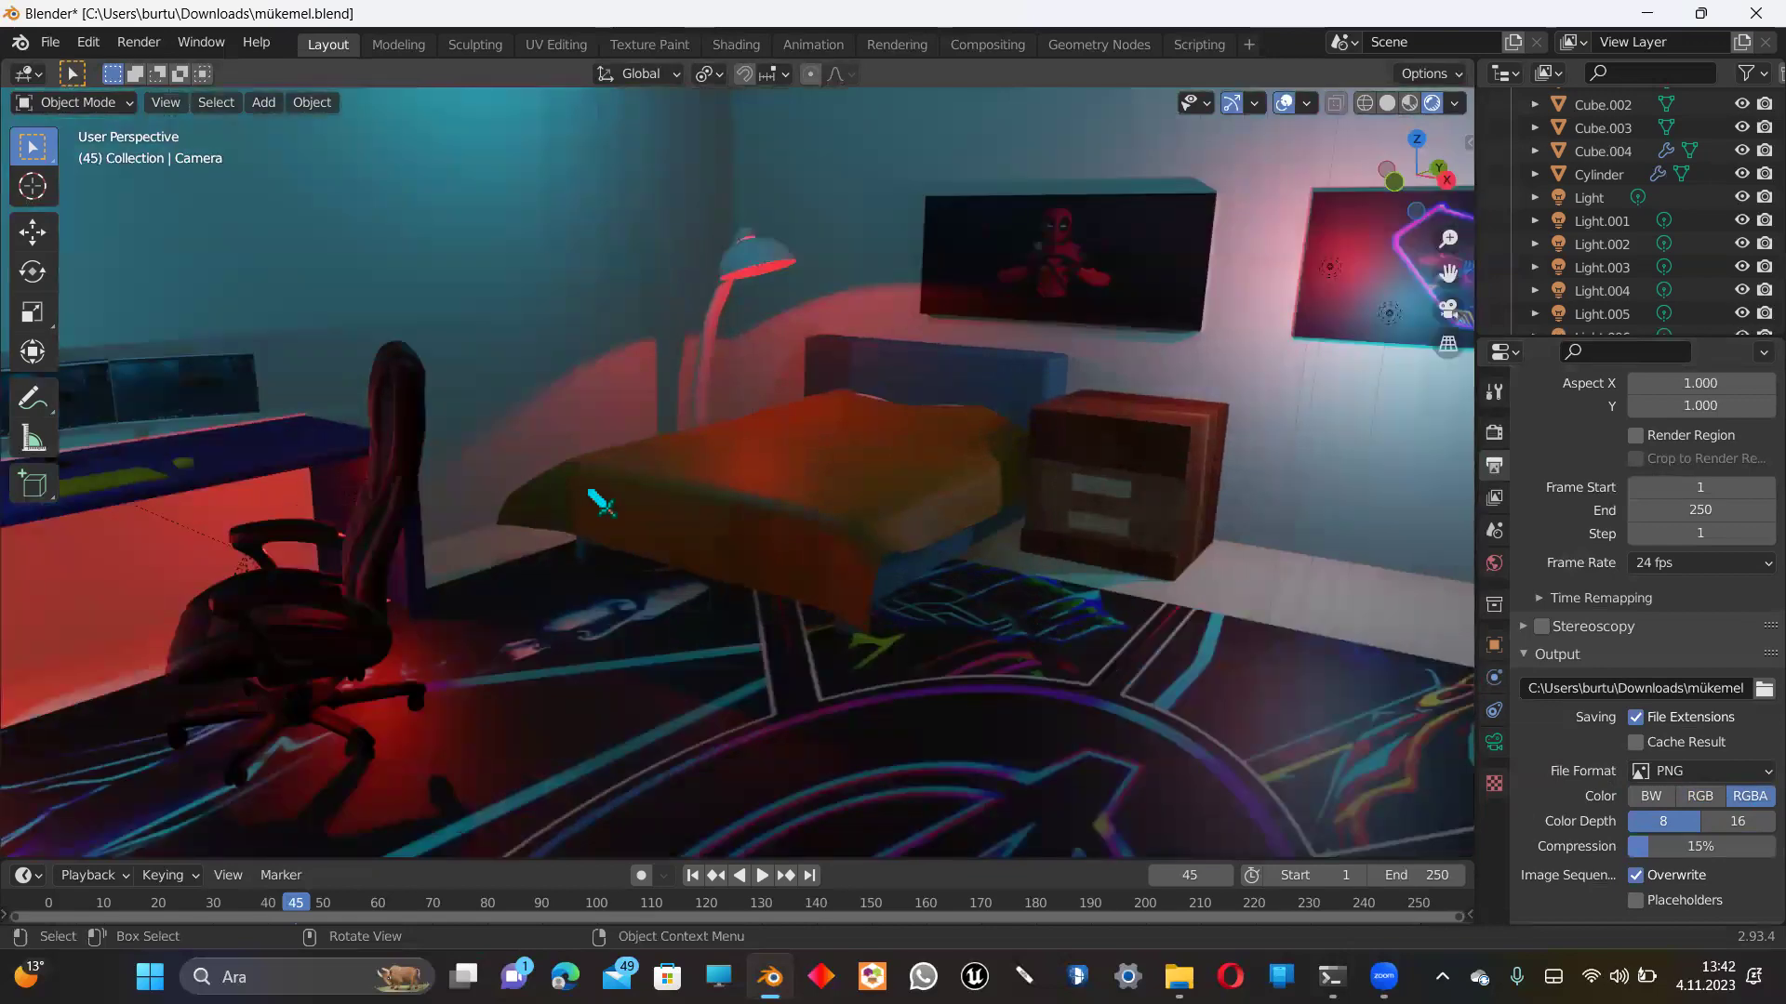
{"action": "scroll", "coordinate": [586, 513], "scroll_direction": "down", "scroll_amount": 3}
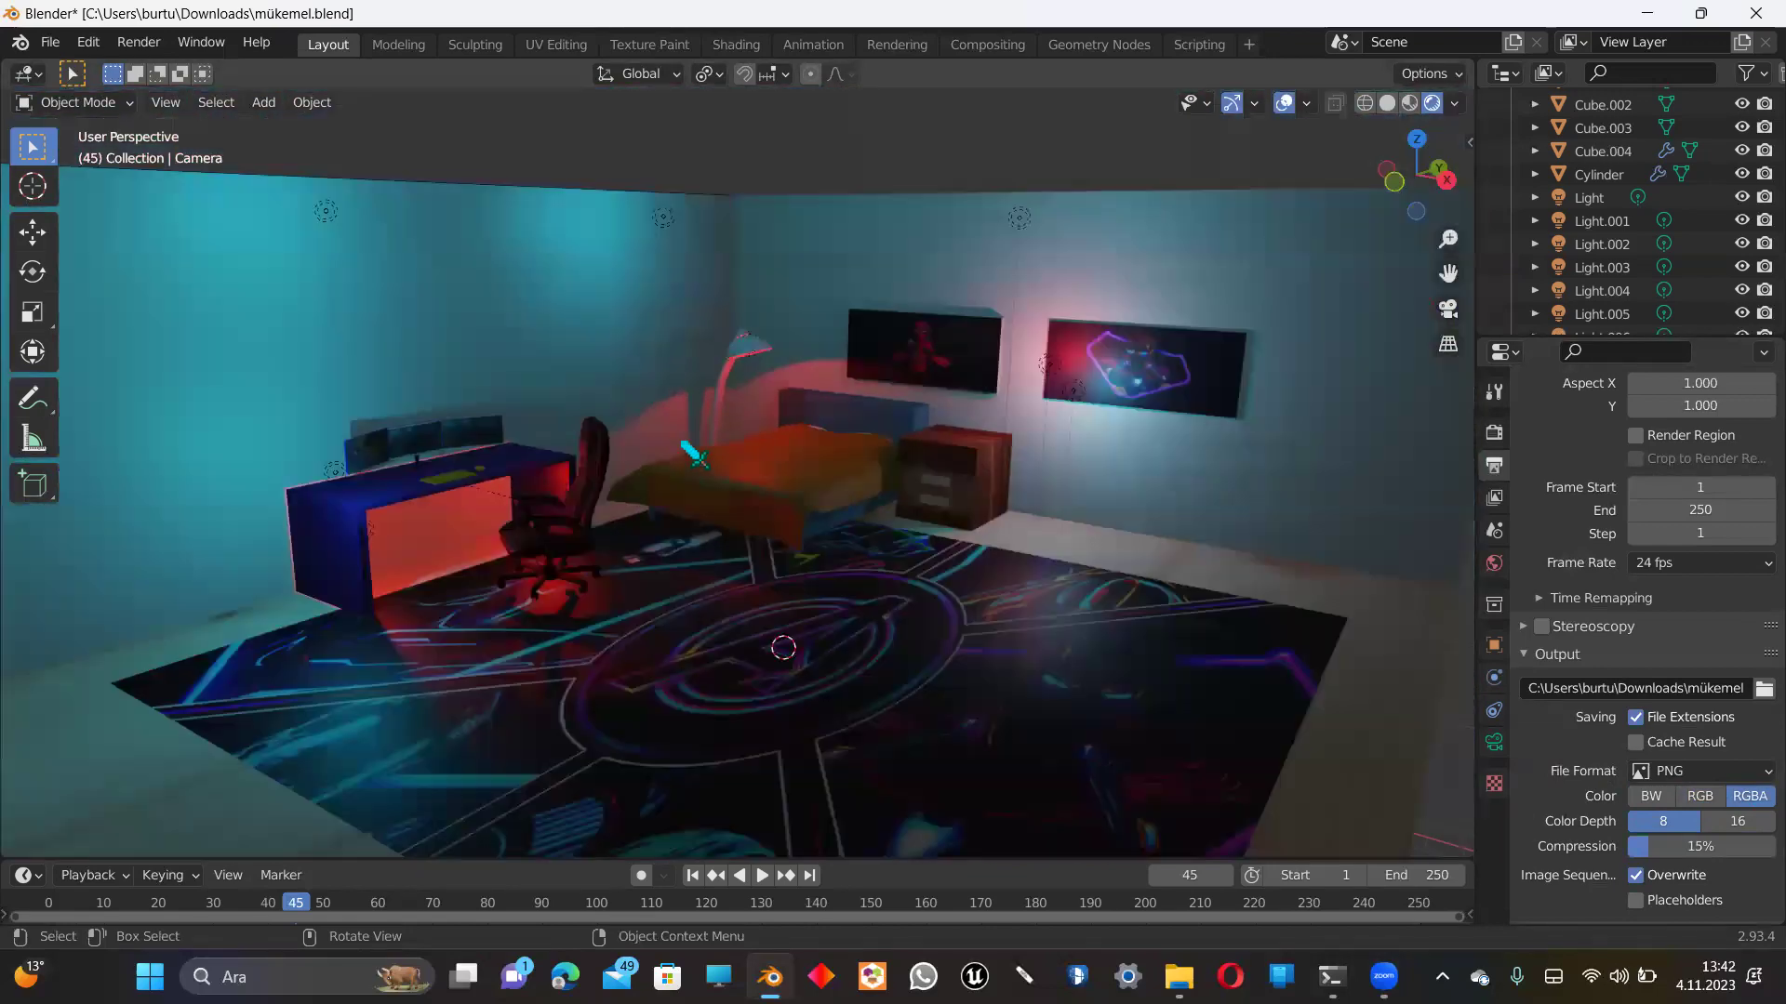
{"action": "scroll", "coordinate": [585, 514], "scroll_direction": "down", "scroll_amount": 4}
{"action": "scroll", "coordinate": [758, 444], "scroll_direction": "up", "scroll_amount": 5}
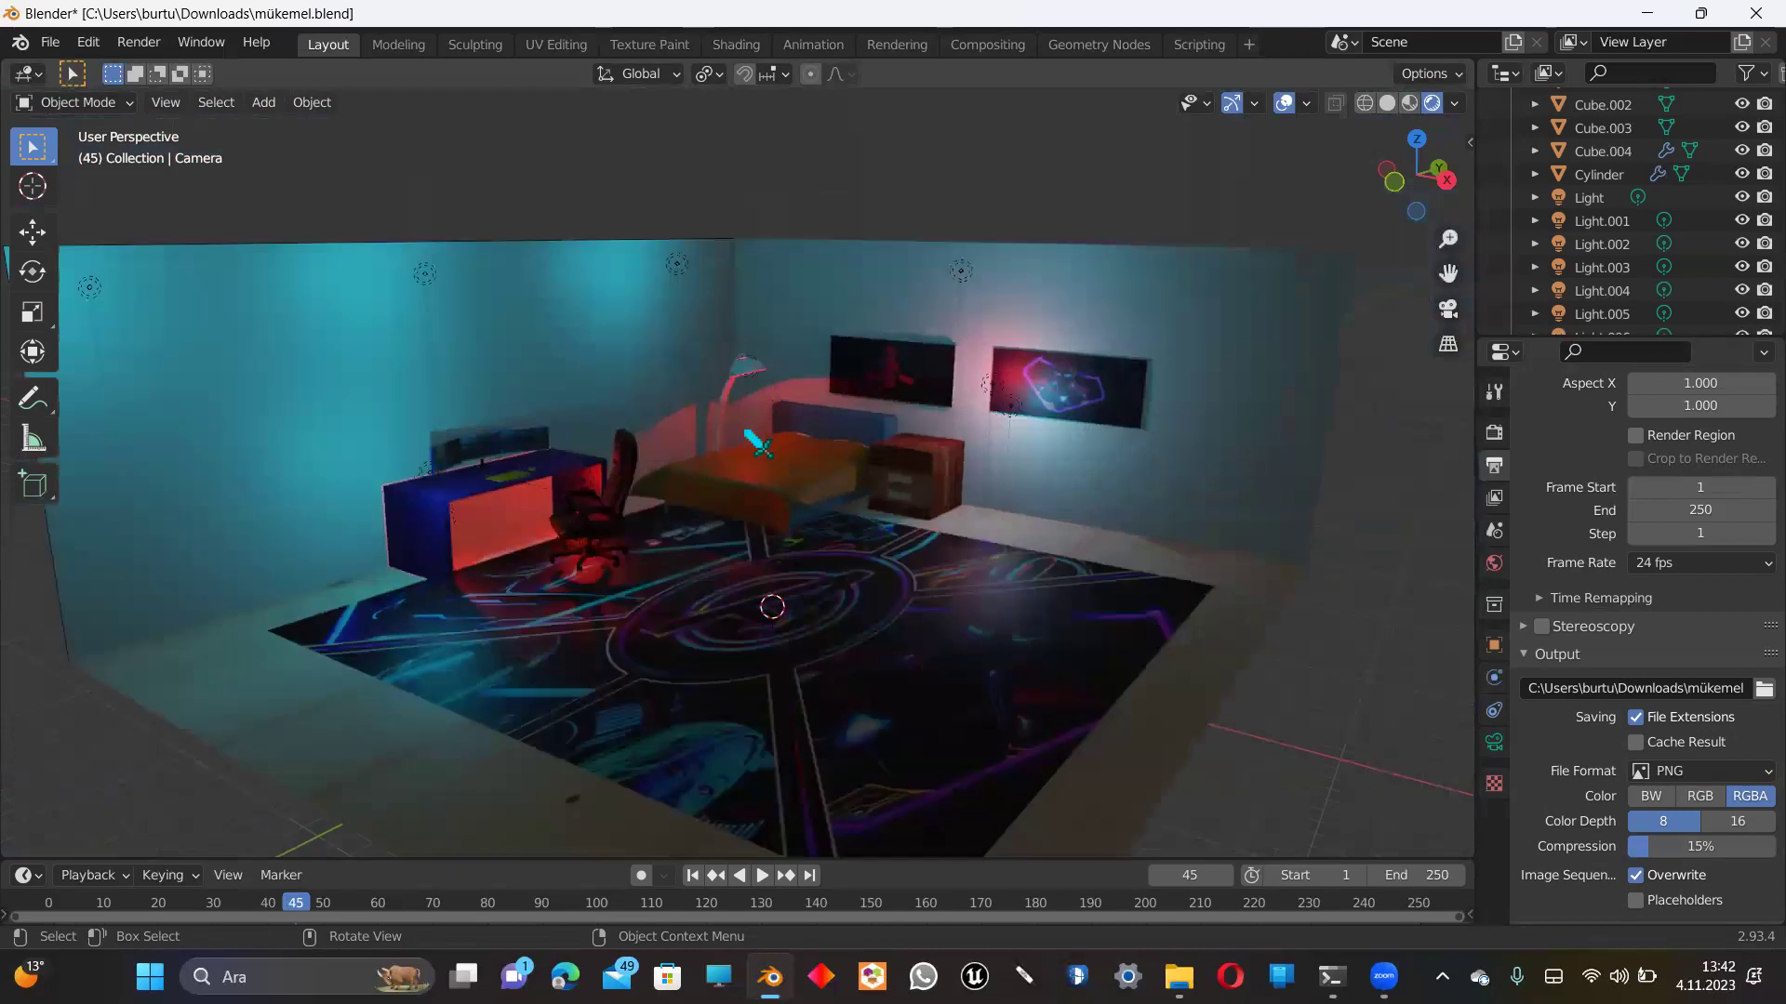
{"action": "left_click_drag", "start_coordinate": [1414, 170], "coordinate": [1395, 186]}
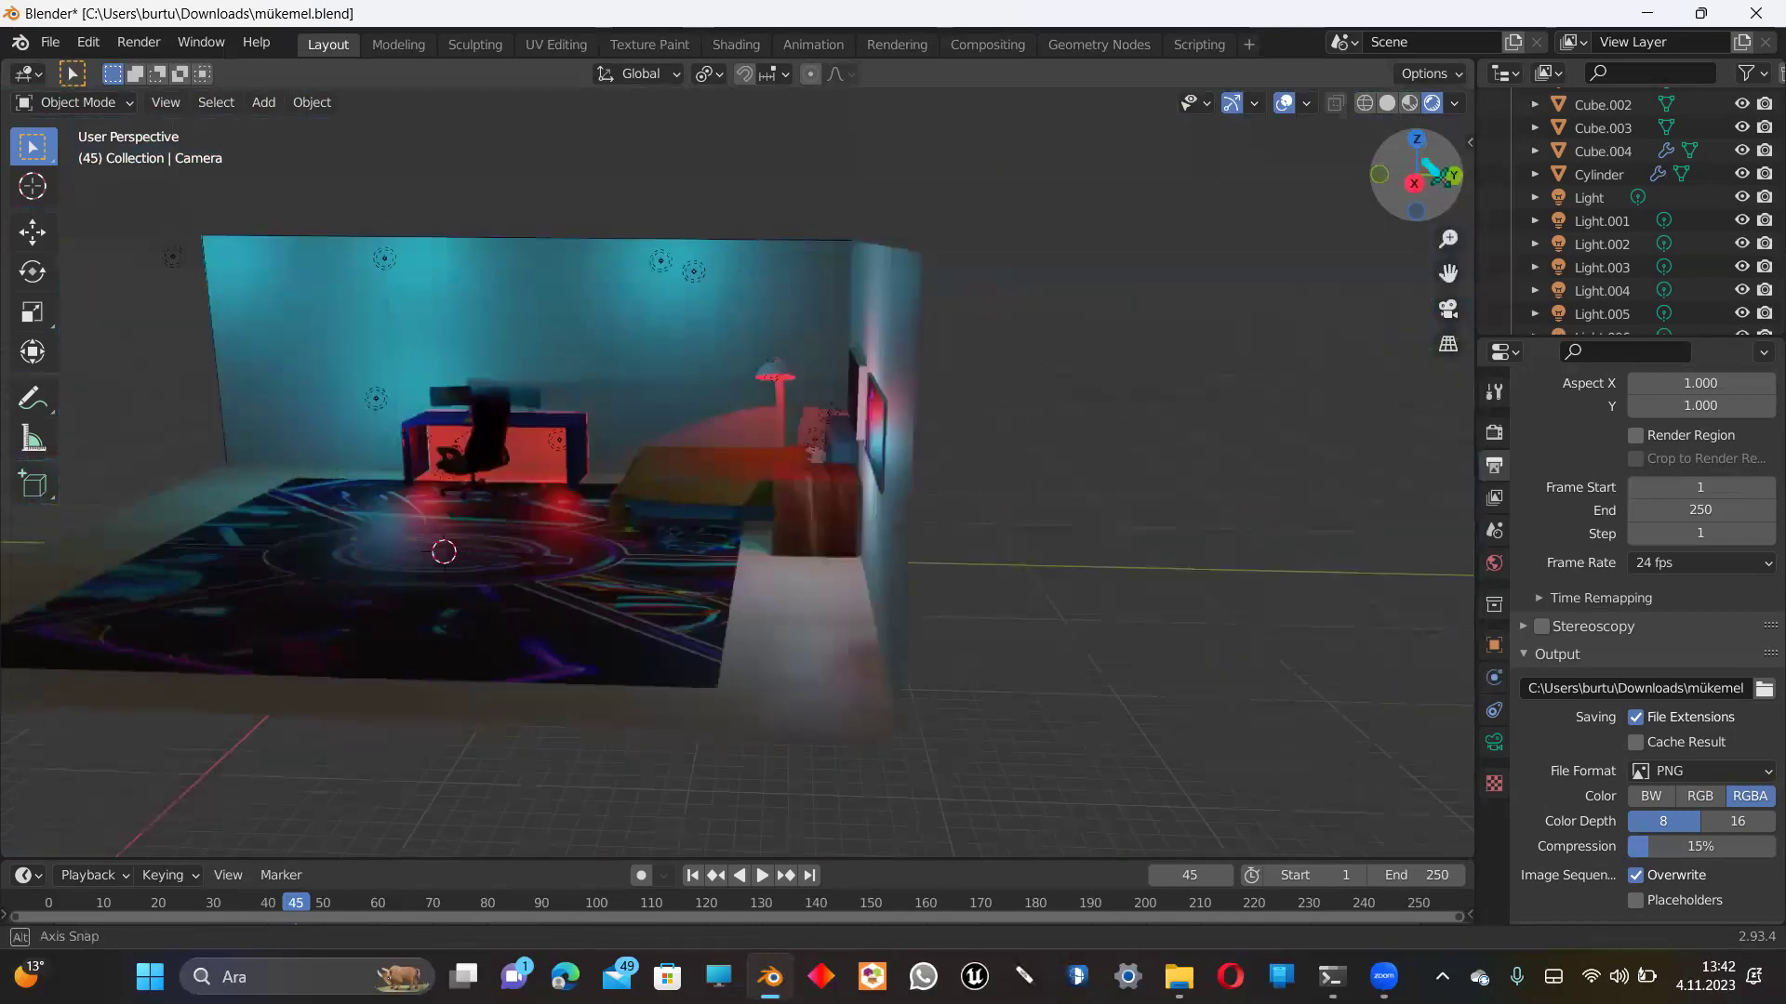
{"action": "left_click_drag", "start_coordinate": [1395, 186], "coordinate": [1409, 176]}
{"action": "scroll", "coordinate": [805, 567], "scroll_direction": "up", "scroll_amount": 5}
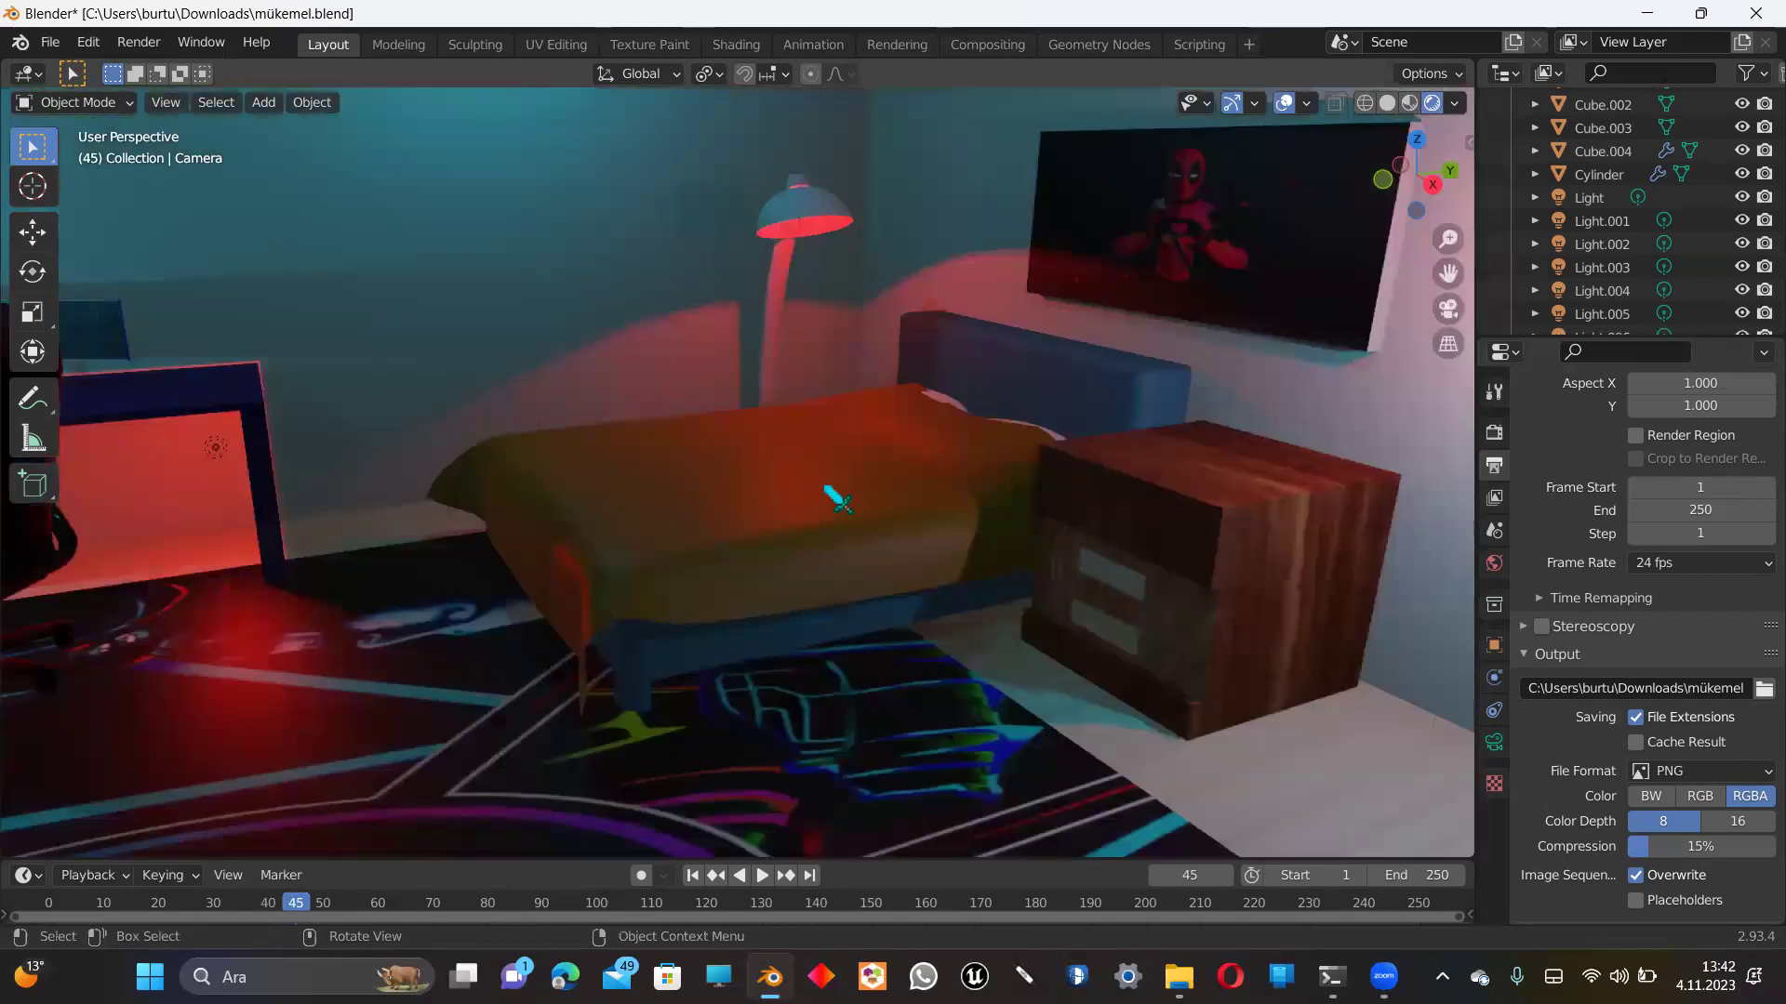